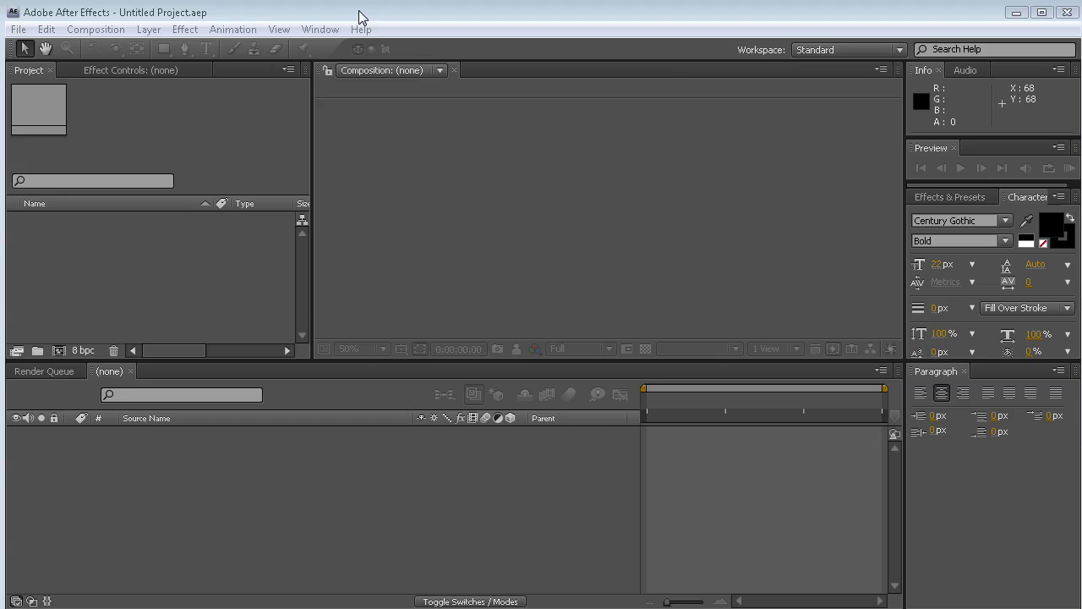
# - Make a new 1050x576 comp from the PAL D1/DV Widescreen Square Pixel preset, lasting 0:00:10:00
pyautogui.click(350, 20)
pyautogui.click(95, 28)
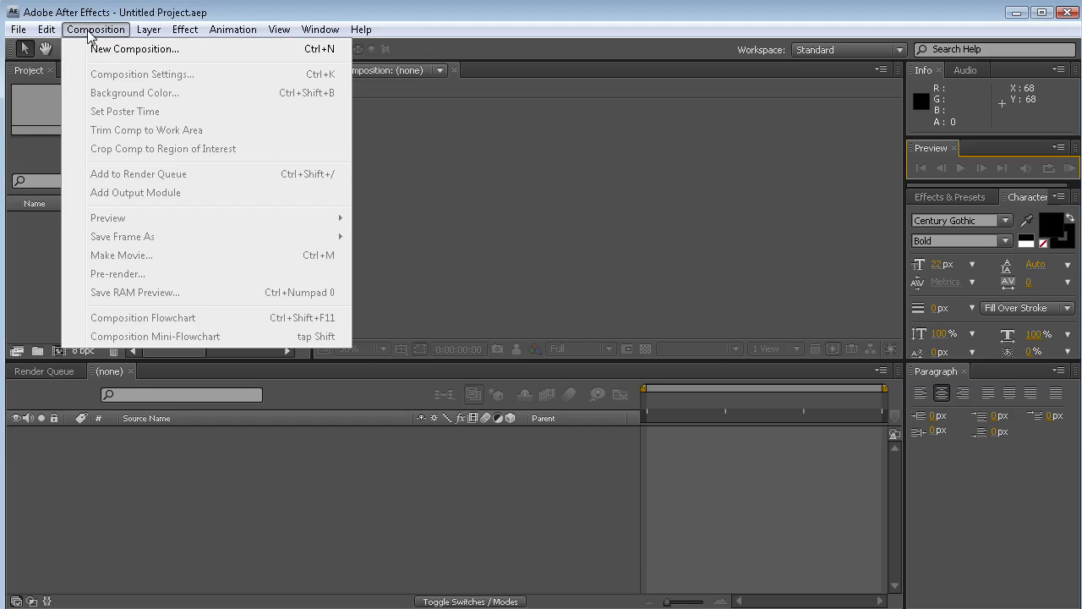
pyautogui.click(94, 45)
pyautogui.click(572, 197)
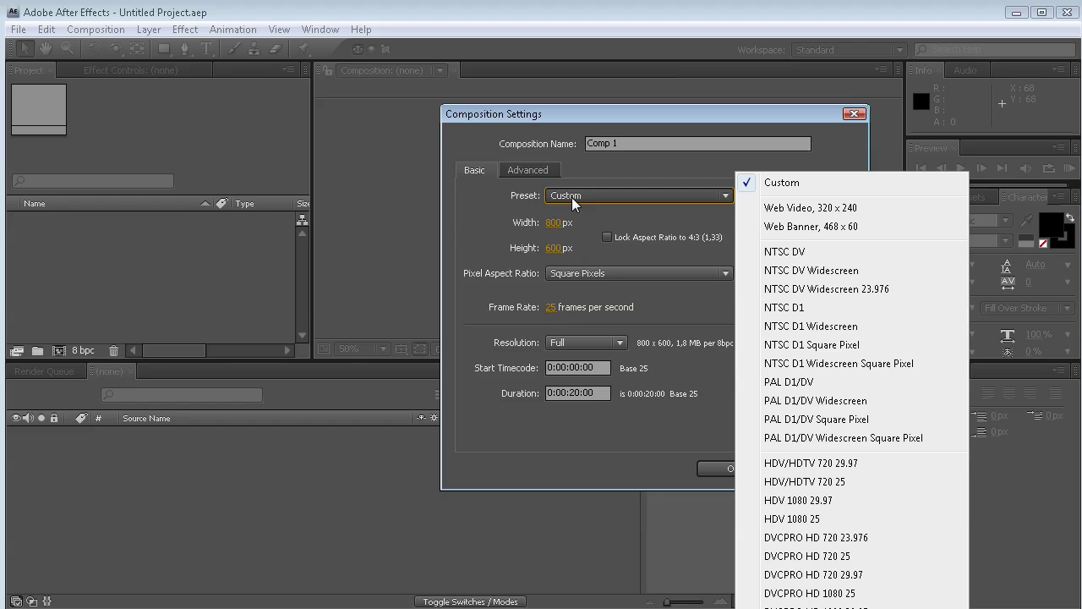
pyautogui.click(802, 438)
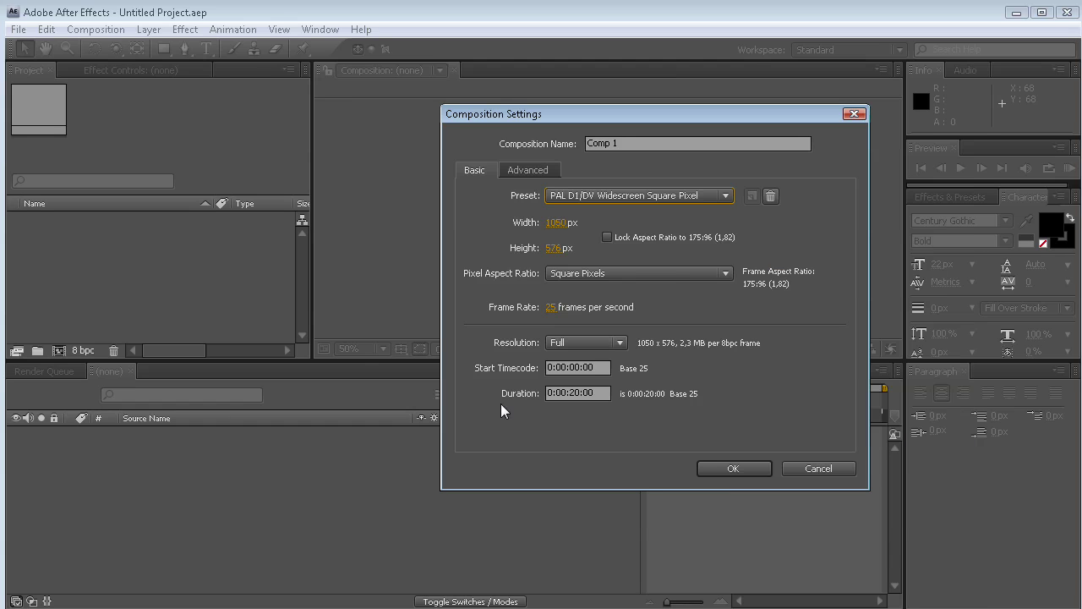
pyautogui.click(574, 393)
pyautogui.press('BackSpace')
pyautogui.write('1')
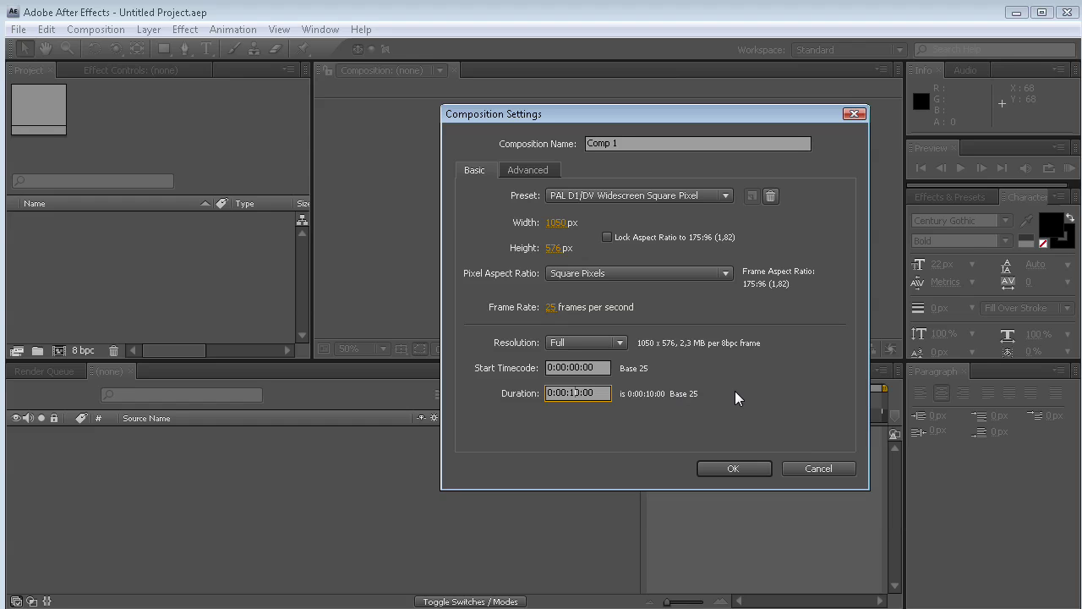
pyautogui.click(747, 470)
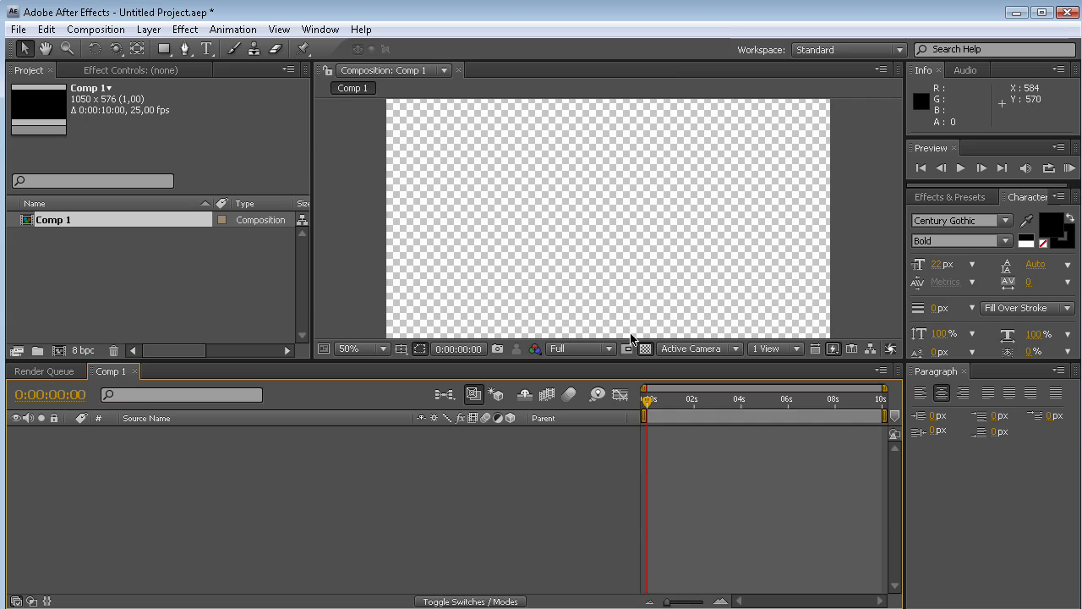
# - Import 01-Home.jpg and place it as a layer in Comp 1
pyautogui.click(18, 28)
pyautogui.moveTo(170, 310)
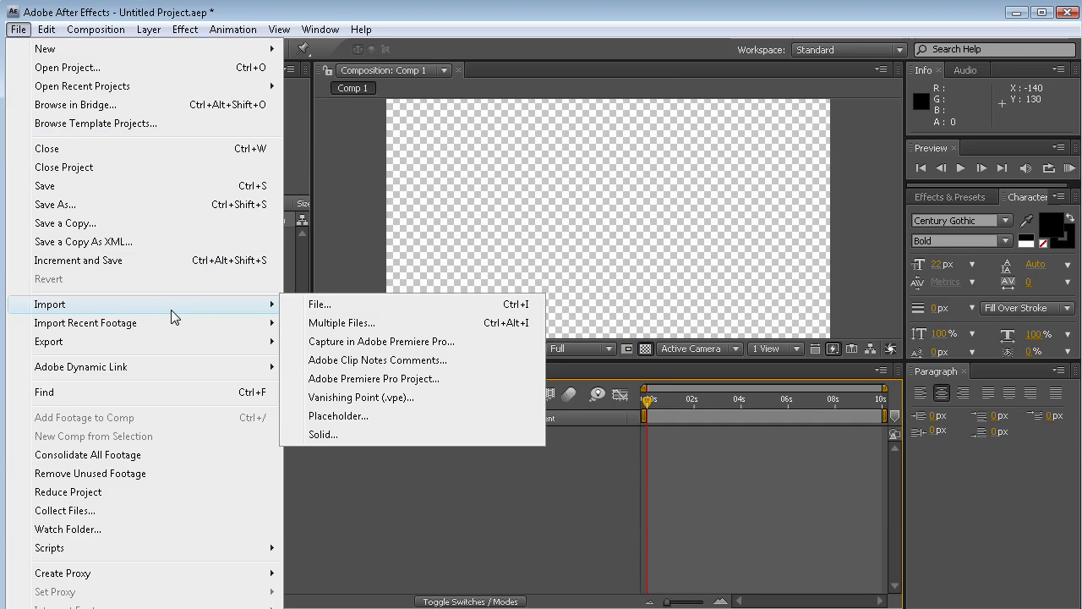
pyautogui.click(321, 303)
pyautogui.click(302, 179)
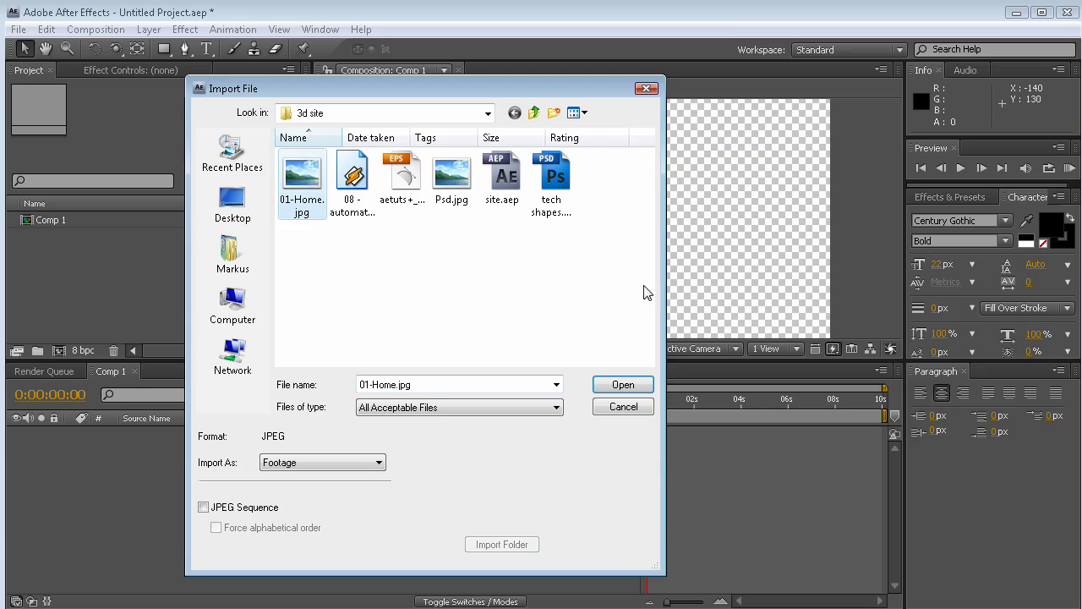
pyautogui.click(630, 386)
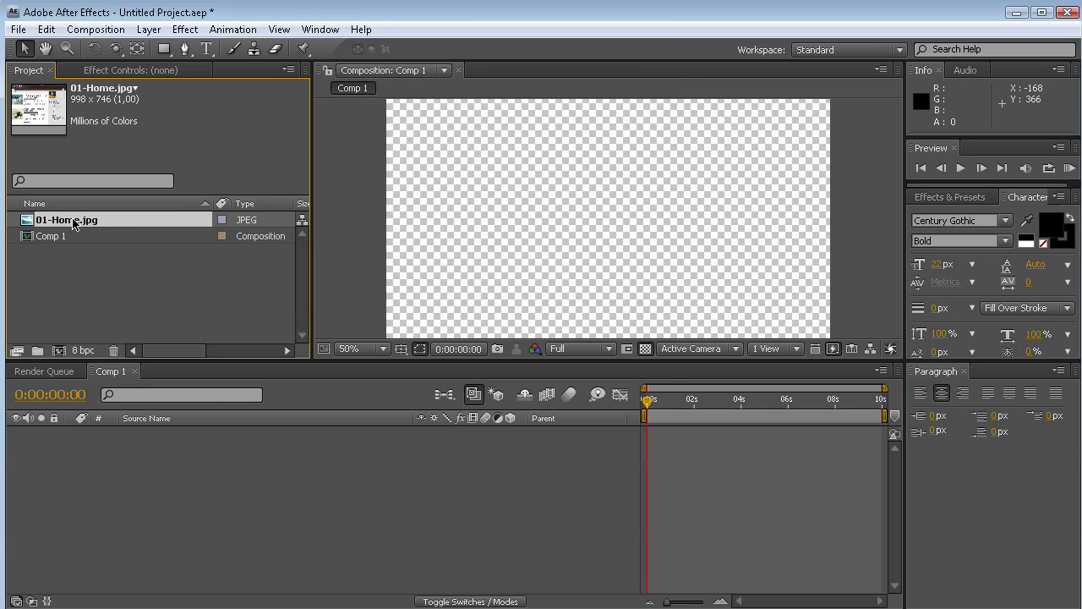
pyautogui.moveTo(73, 223); pyautogui.dragTo(262, 469)
pyautogui.press(',')
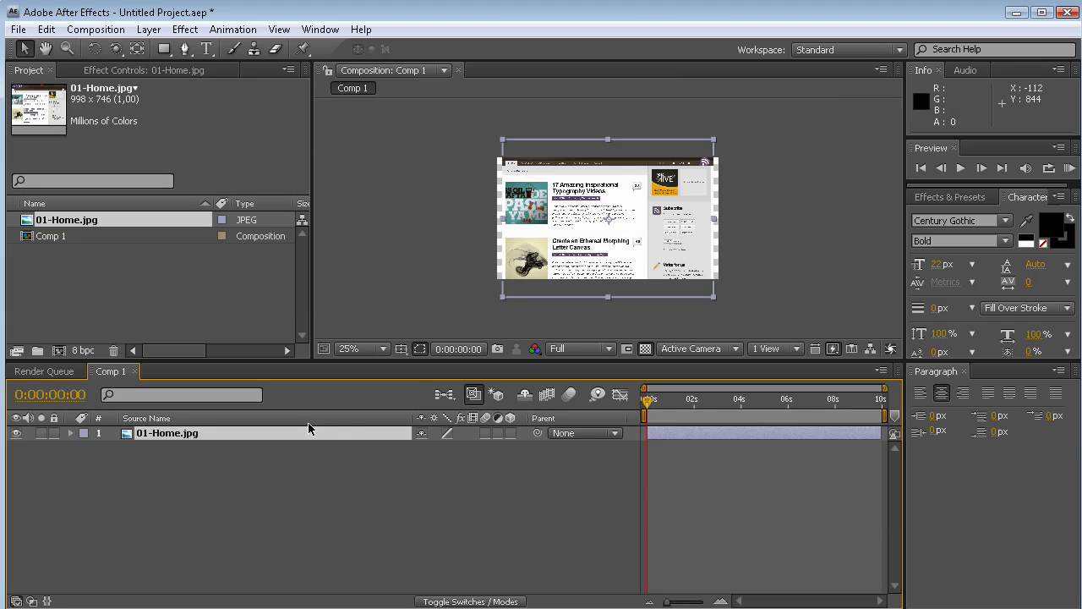
# - Pre-compose the image layer as 'Page', then pre-compose that as 'Site'
pyautogui.hotkey('ctrl', 'shift', 'c')
pyautogui.write('Page')
pyautogui.click(578, 429)
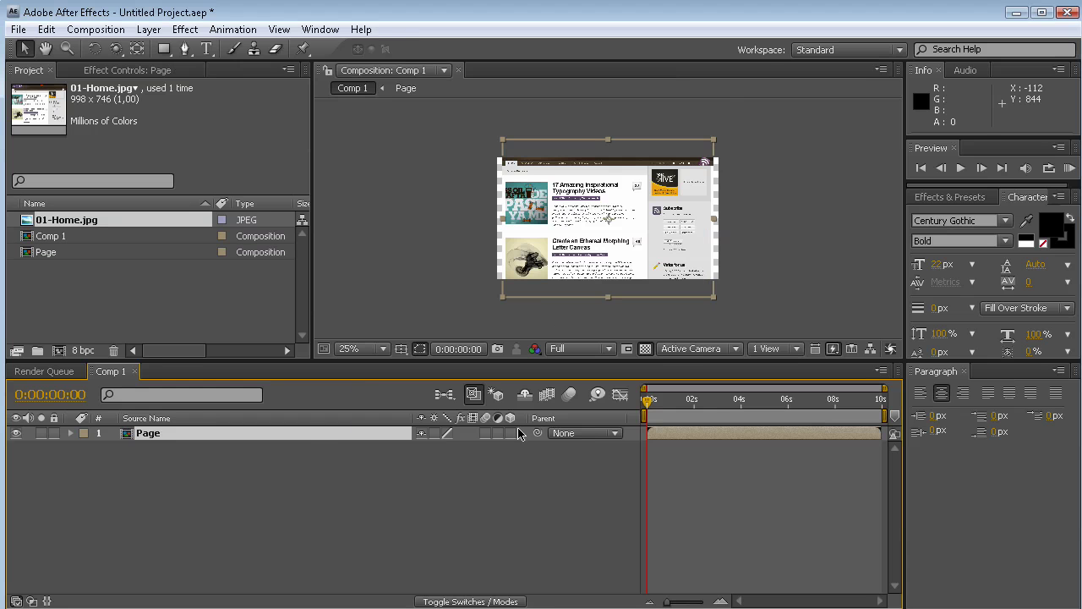
pyautogui.click(250, 463)
pyautogui.click(180, 420)
pyautogui.click(182, 438)
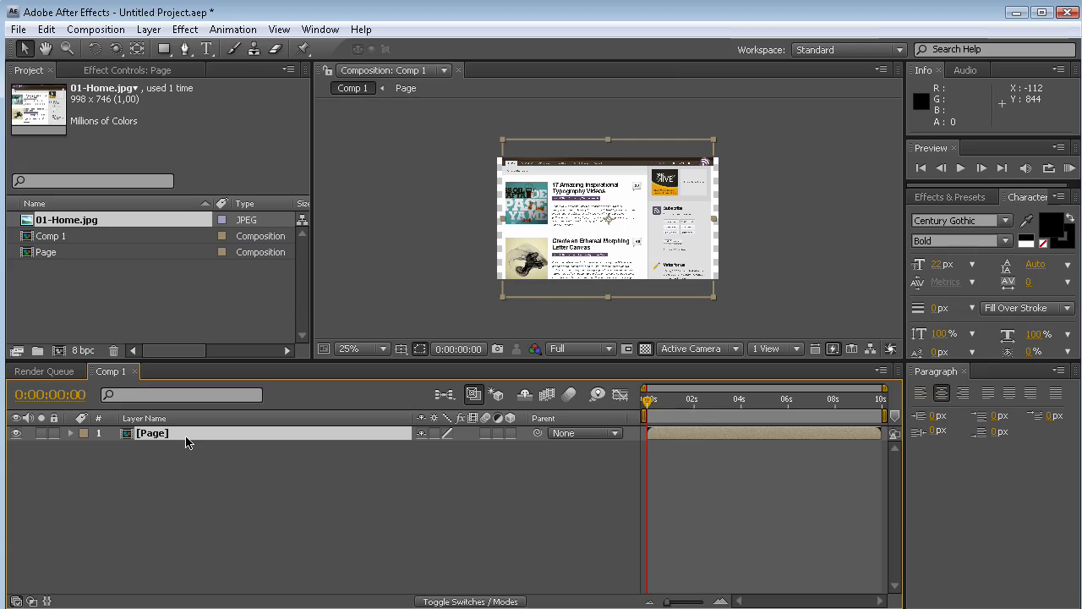
pyautogui.hotkey('ctrl', 'shift', 'c')
pyautogui.write('Site')
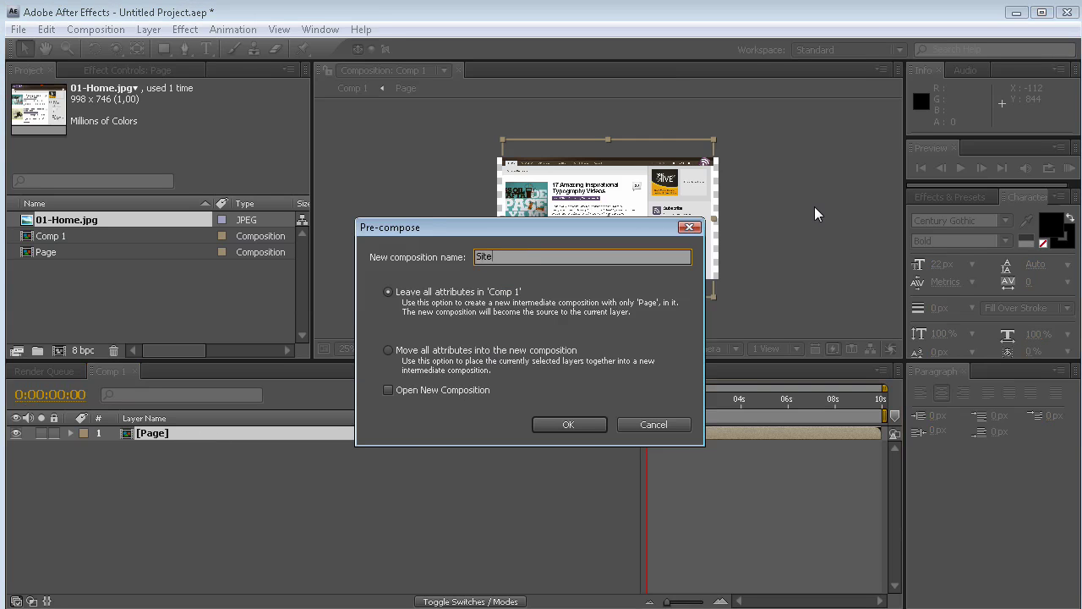
pyautogui.click(580, 422)
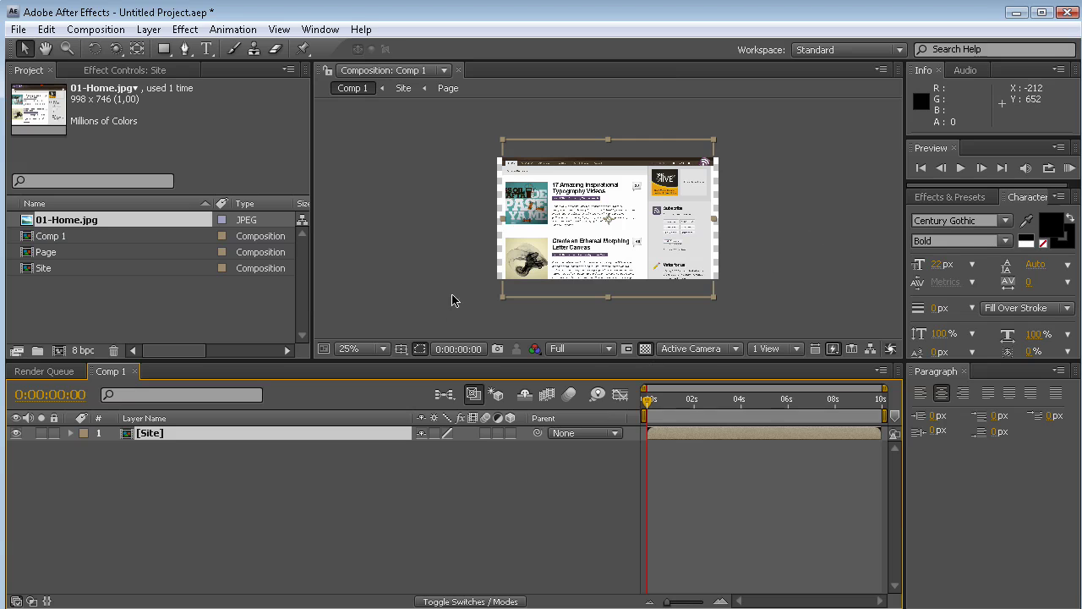
# - Open the Site composition and double its height to 1492 px
pyautogui.doubleClick(173, 436)
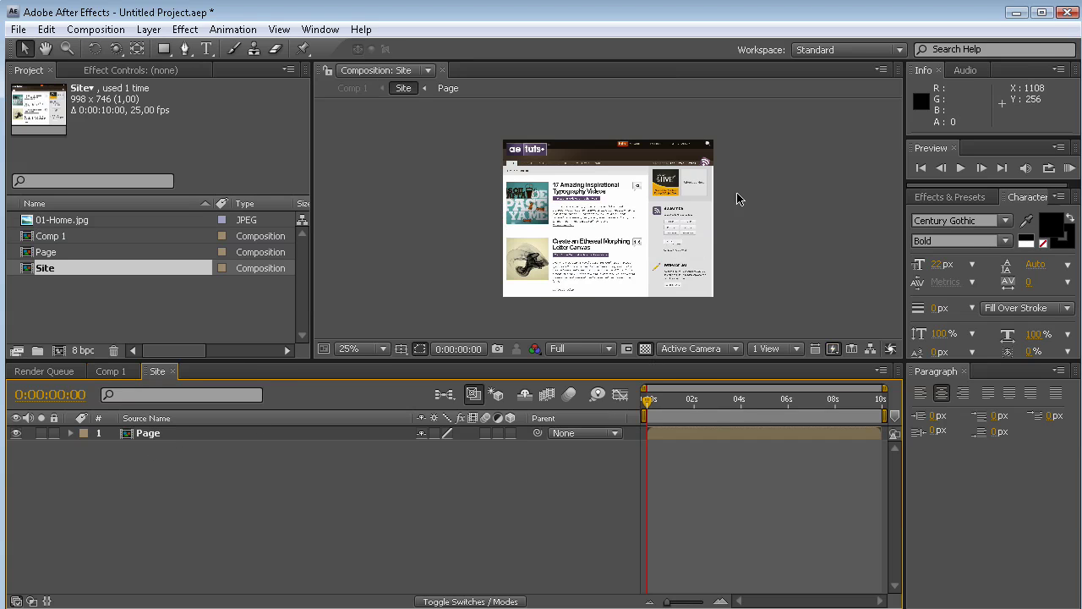
pyautogui.click(660, 318)
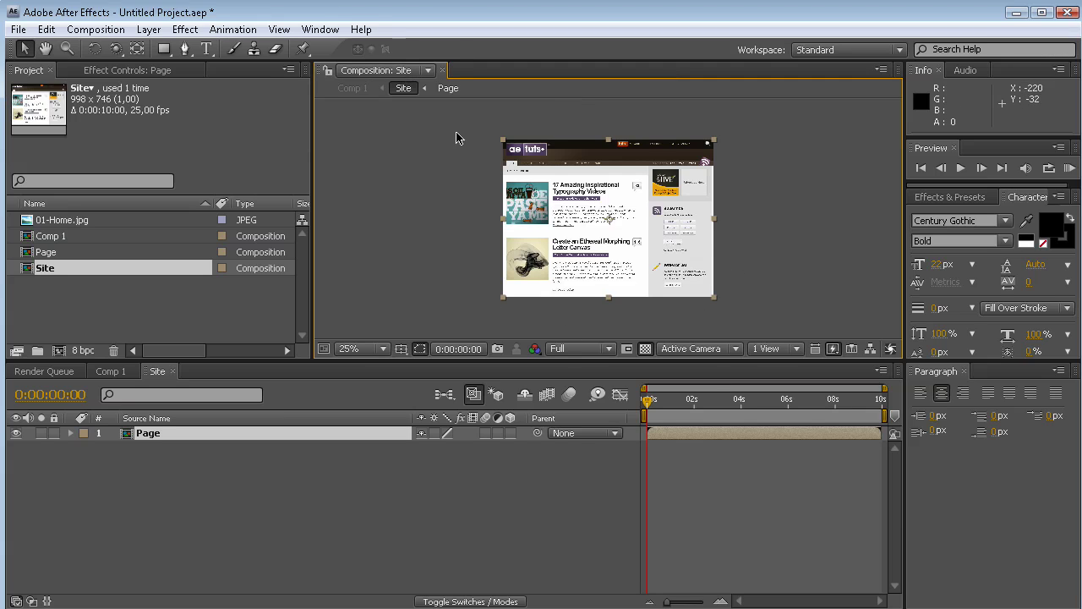
pyautogui.click(96, 29)
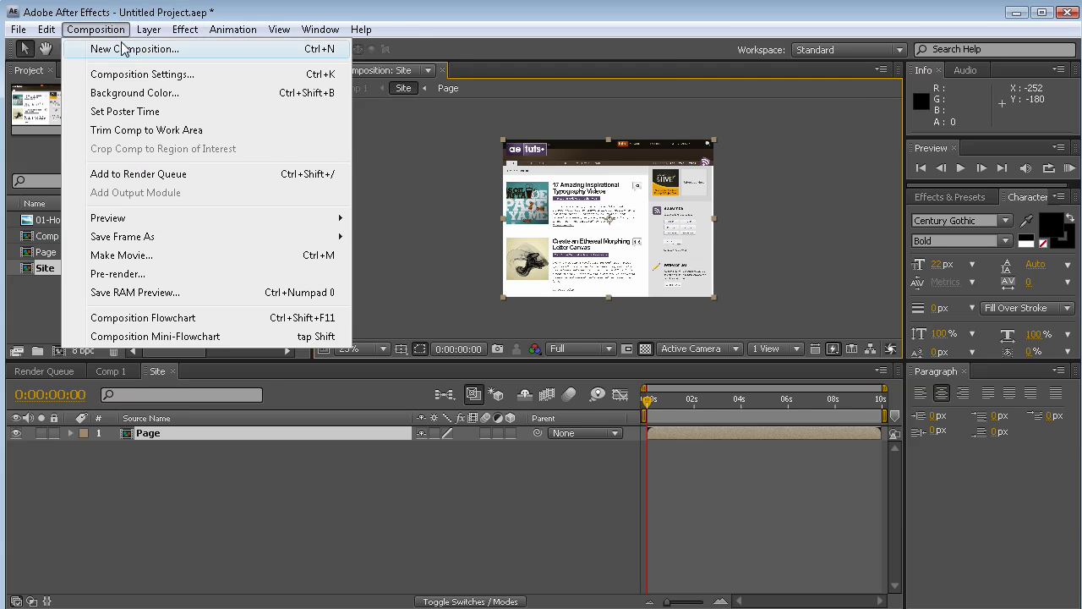
pyautogui.click(126, 73)
pyautogui.click(554, 248)
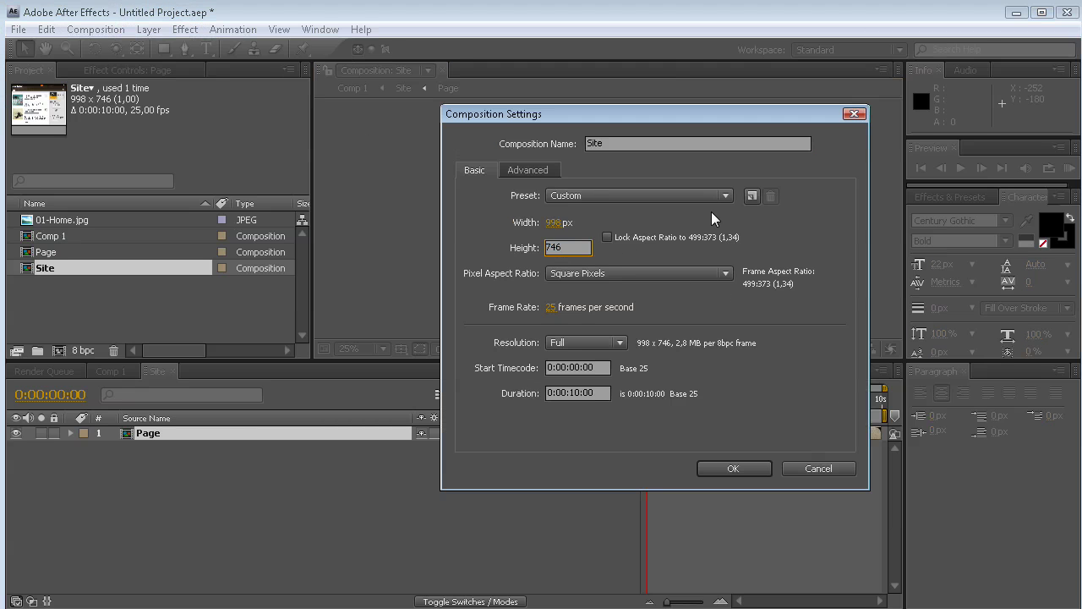
pyautogui.write('*2')
pyautogui.click(734, 468)
# - Align the page to the top, duplicate the Page layer, and unlink the copy's Scale
pyautogui.moveTo(651, 212)
pyautogui.mouseDown()
pyautogui.moveTo(643, 238)
pyautogui.moveTo(652, 193)
pyautogui.mouseUp()
pyautogui.press('v')
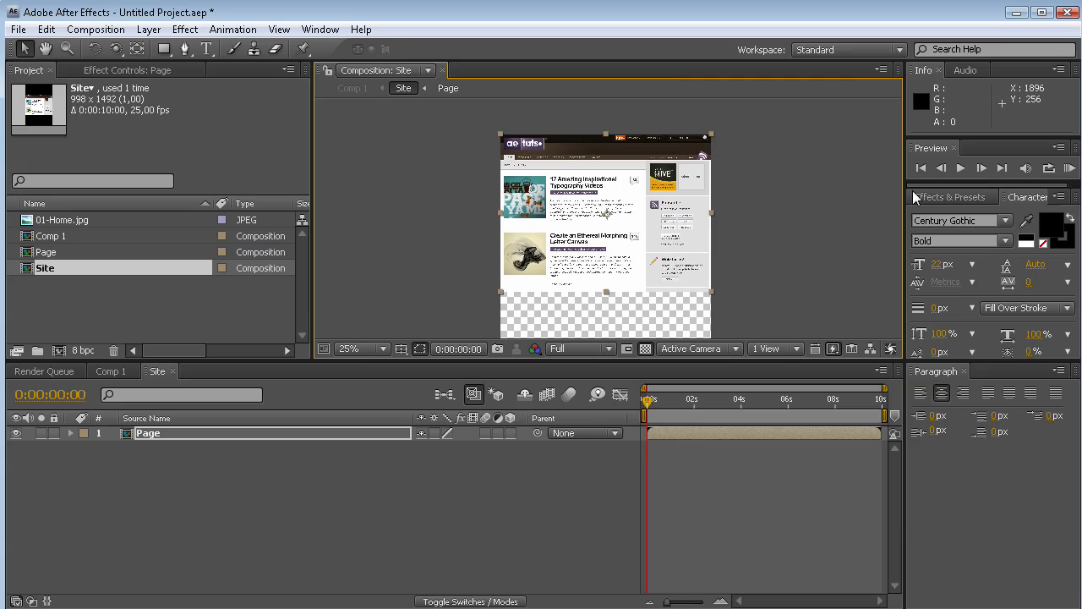
pyautogui.click(194, 420)
pyautogui.hotkey('ctrl', 'd')
pyautogui.click(172, 448)
pyautogui.press('s')
pyautogui.click(420, 462)
# - Set the copy's scale to 100, -100% and position it flush beneath the original page
pyautogui.click(479, 462)
pyautogui.write('-100')
pyautogui.click(511, 456)
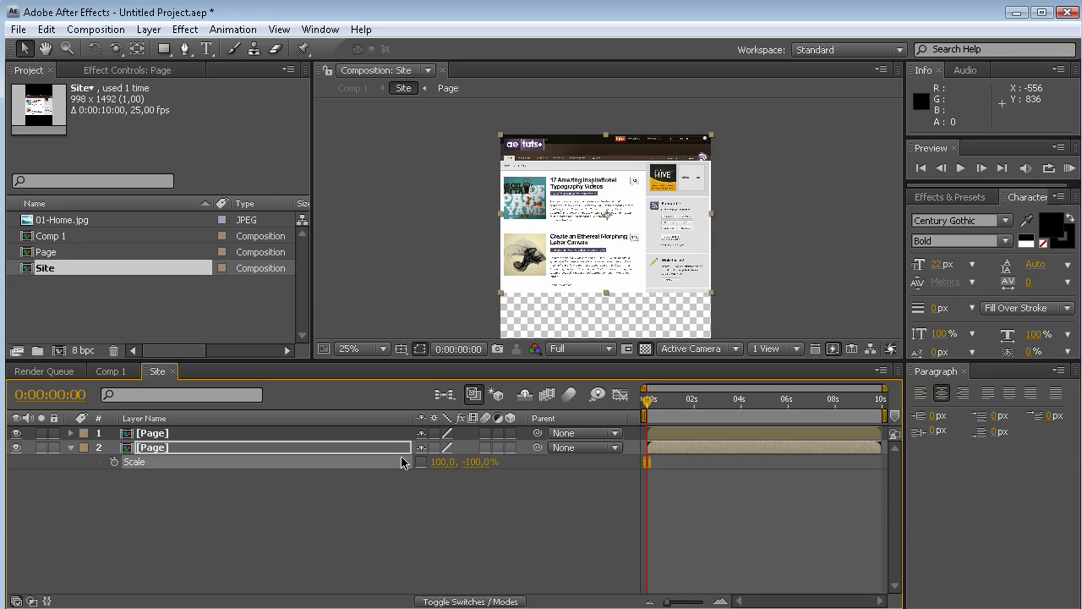
pyautogui.moveTo(625, 152); pyautogui.dragTo(625, 258)
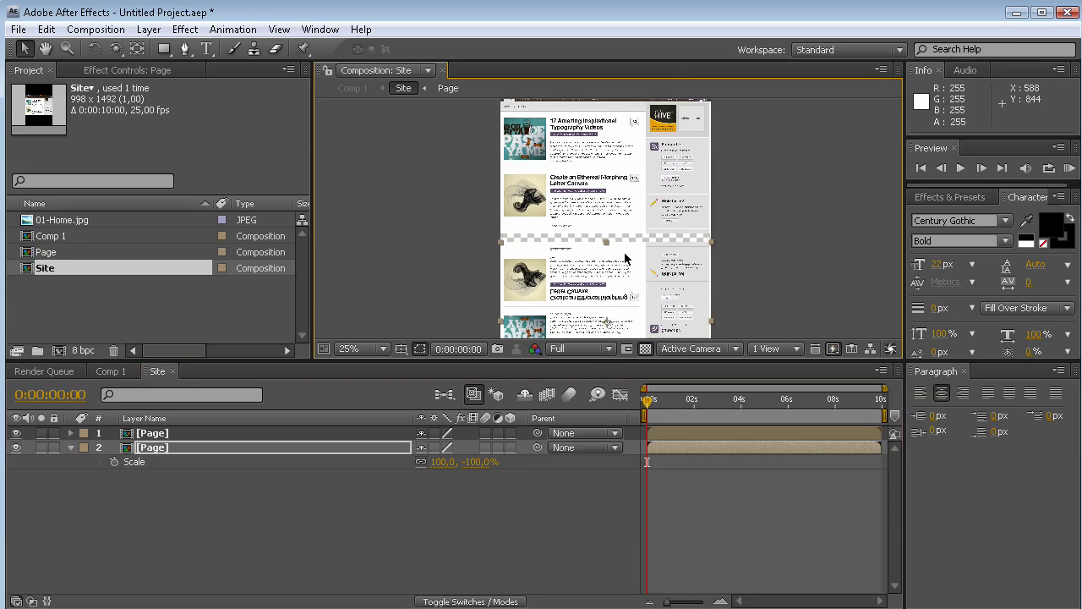
pyautogui.scroll(-2, 624, 257)
pyautogui.hotkey('shift', 'Up')
pyautogui.hotkey('shift', 'Up')
pyautogui.hotkey('shift', 'Up')
pyautogui.hotkey('shift', 'Up')
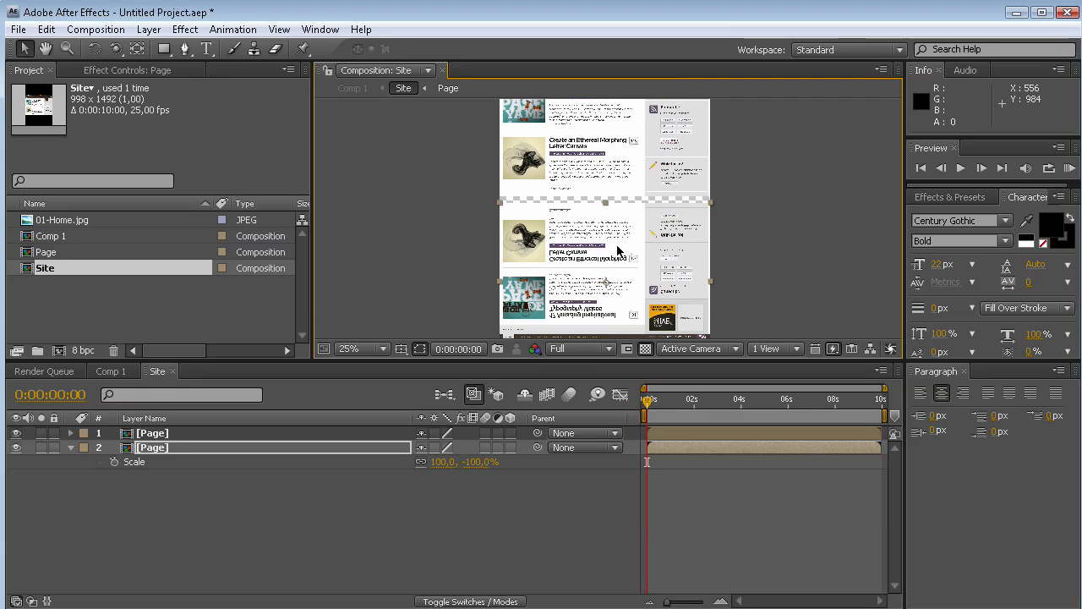
pyautogui.press('Down')
pyautogui.press('Down')
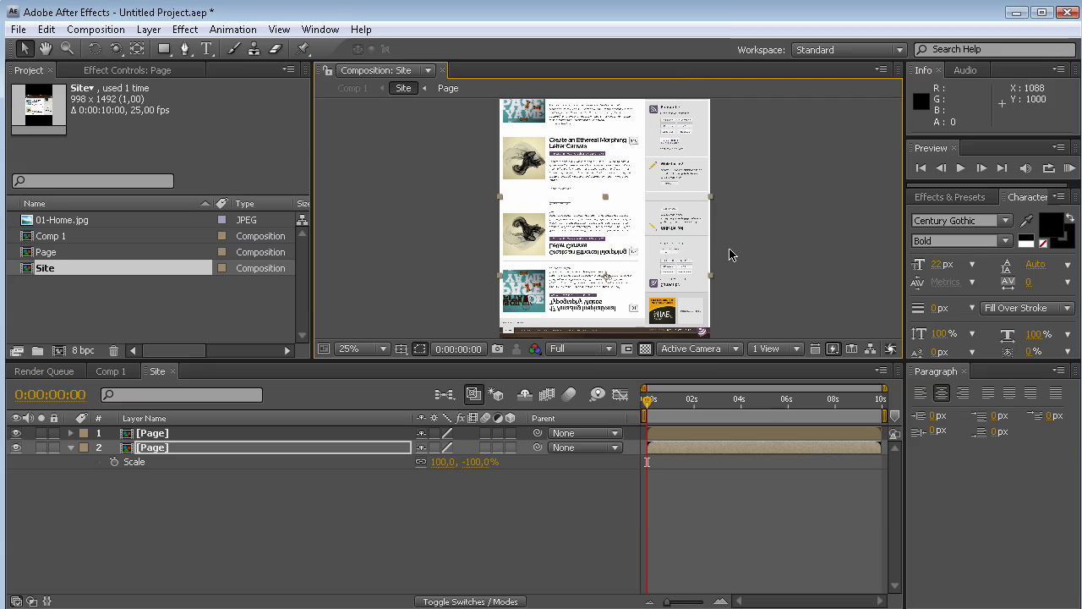
pyautogui.click(178, 450)
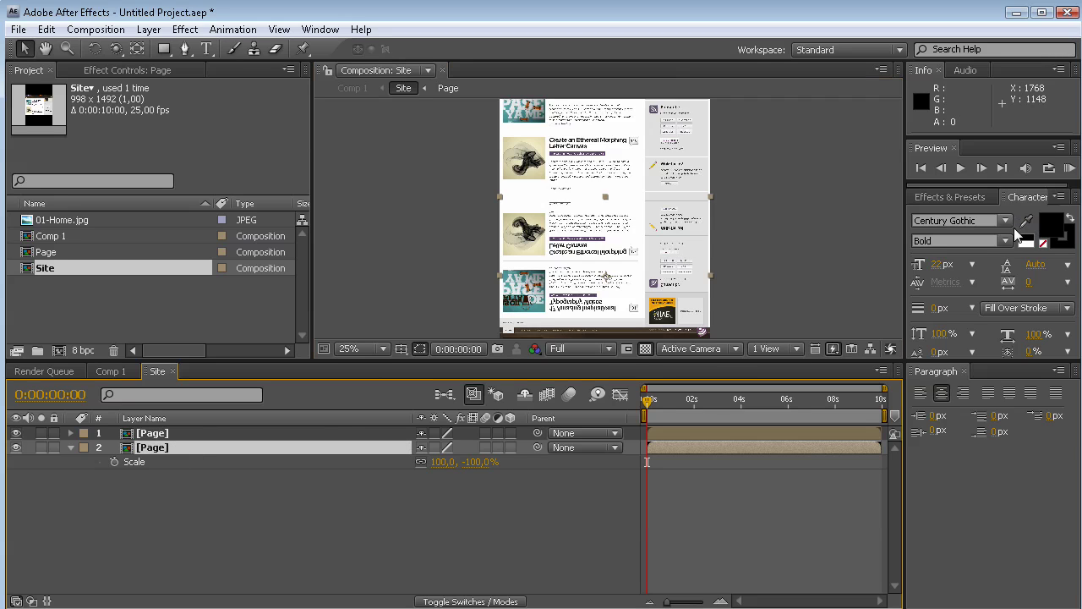
# - Apply Linear Wipe to the reflection: angle 180°, completion 76%, feather 96
pyautogui.click(949, 196)
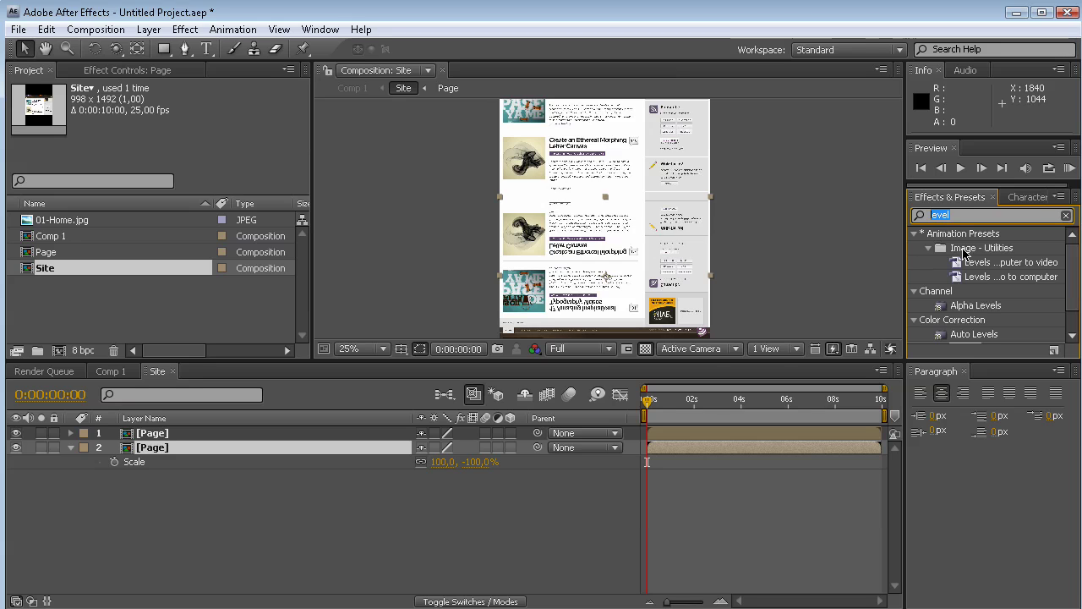
pyautogui.write('linear')
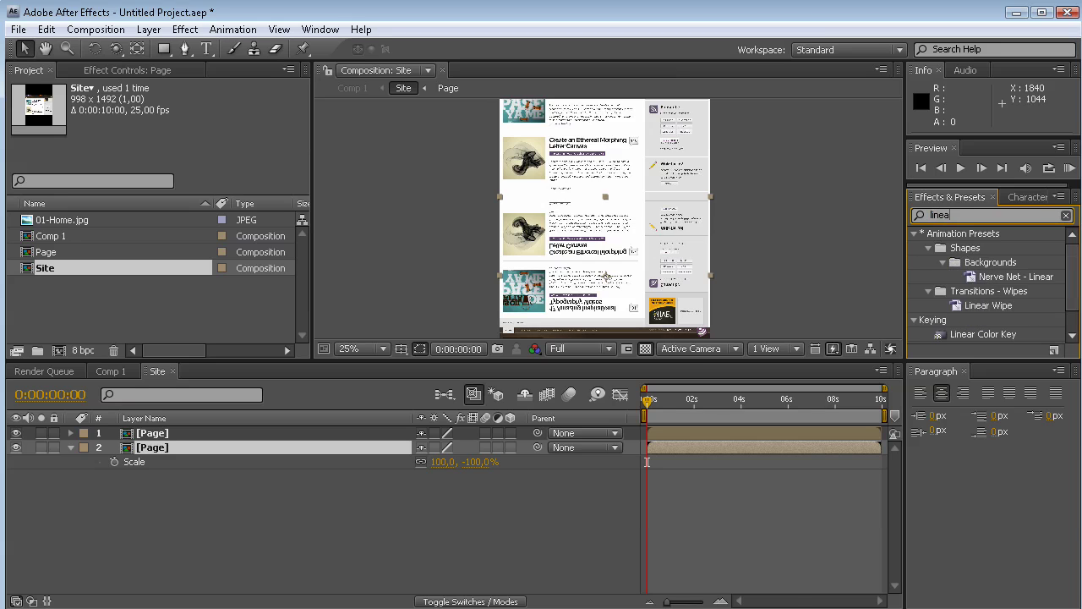
pyautogui.scroll(-2, 1078, 256)
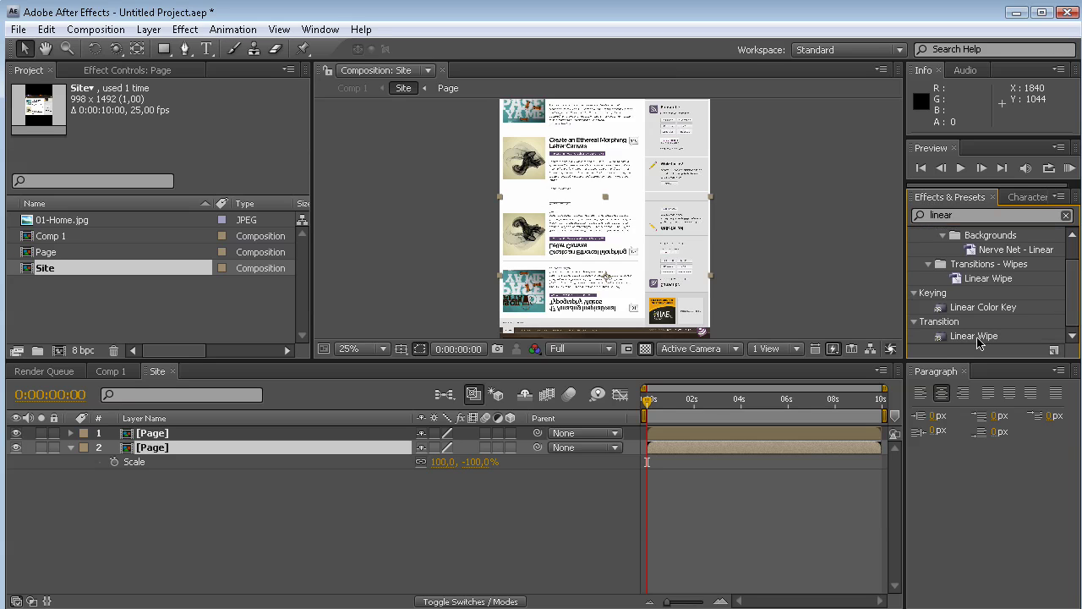
pyautogui.doubleClick(981, 336)
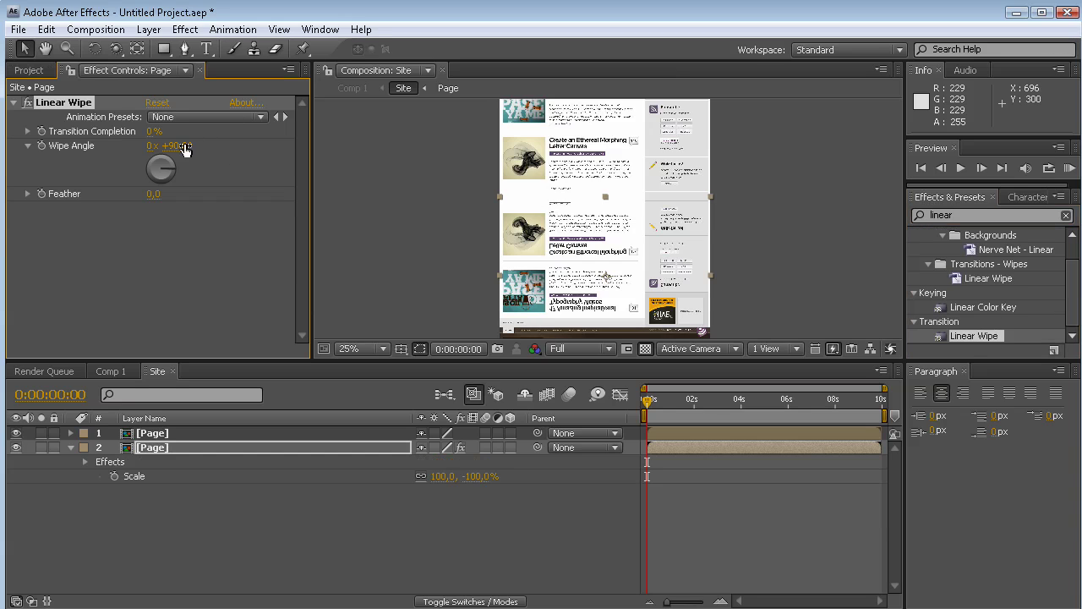
pyautogui.click(183, 147)
pyautogui.write('180')
pyautogui.press('Return')
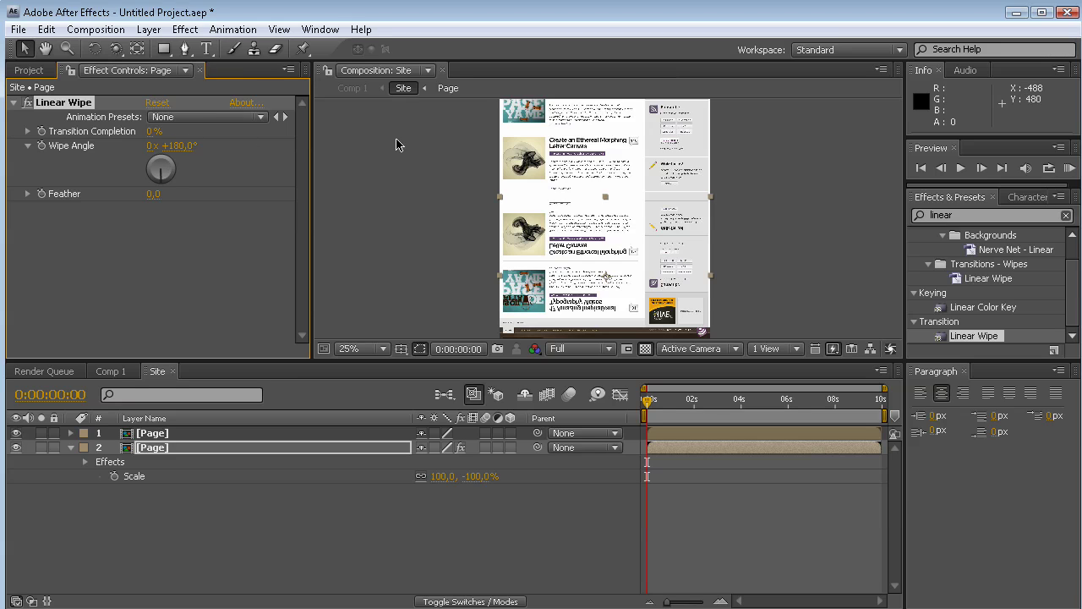
pyautogui.moveTo(146, 129); pyautogui.dragTo(159, 131)
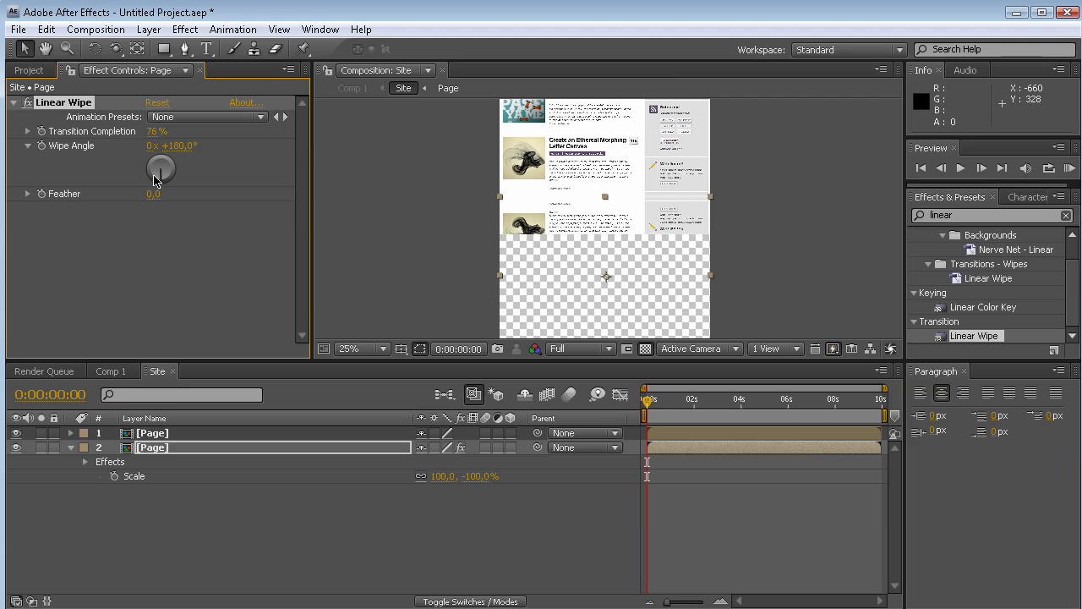
pyautogui.moveTo(153, 201); pyautogui.dragTo(279, 194)
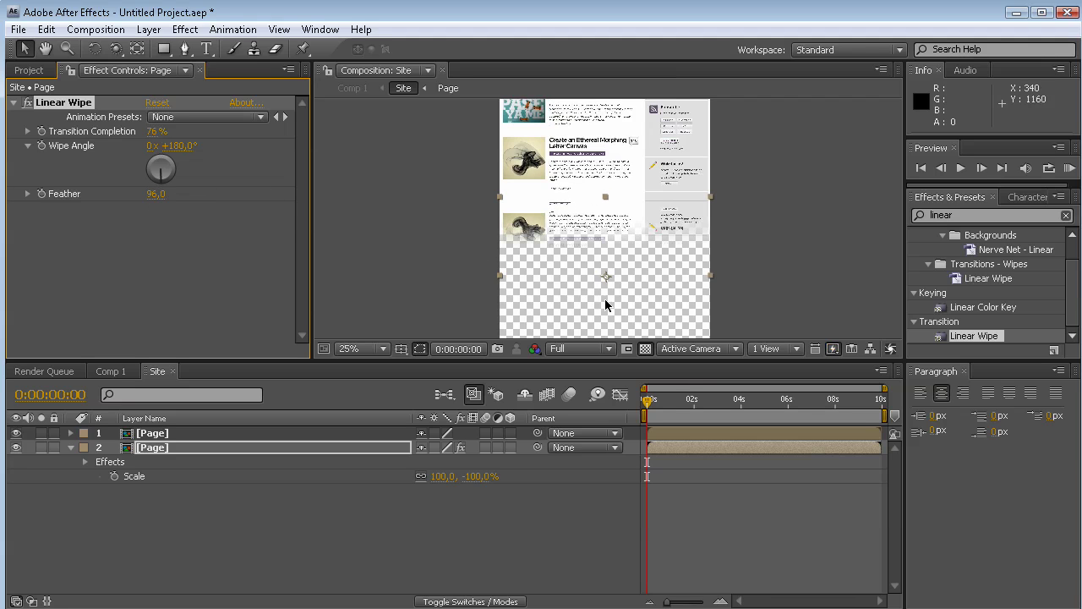
# - Set the reflection layer's opacity to 25%
pyautogui.click(645, 348)
pyautogui.scroll(1, 618, 251)
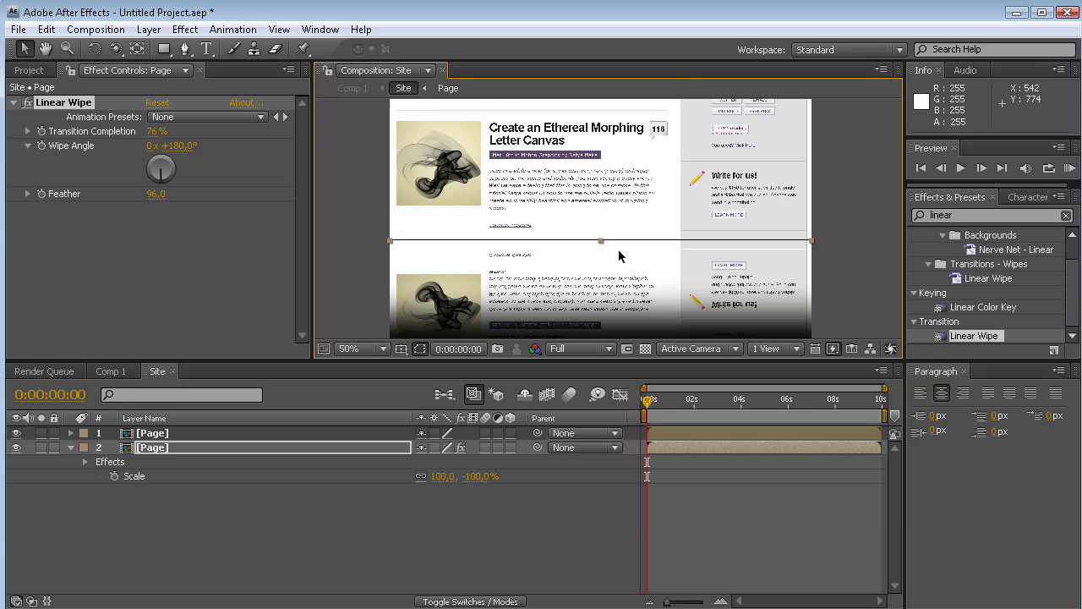
pyautogui.click(286, 447)
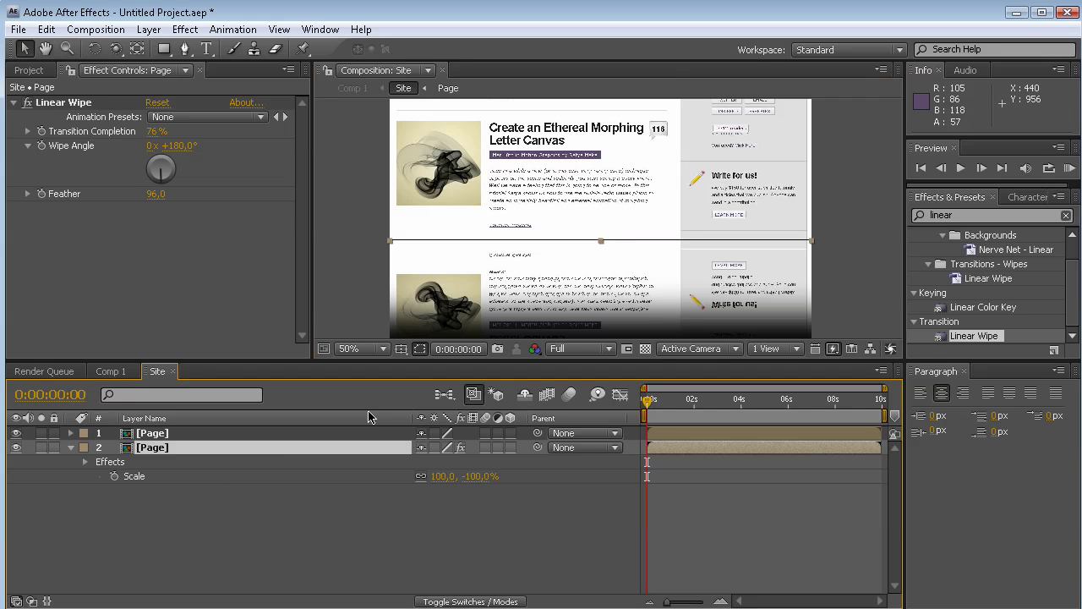
pyautogui.press('Return')
pyautogui.click(302, 451)
pyautogui.press('t')
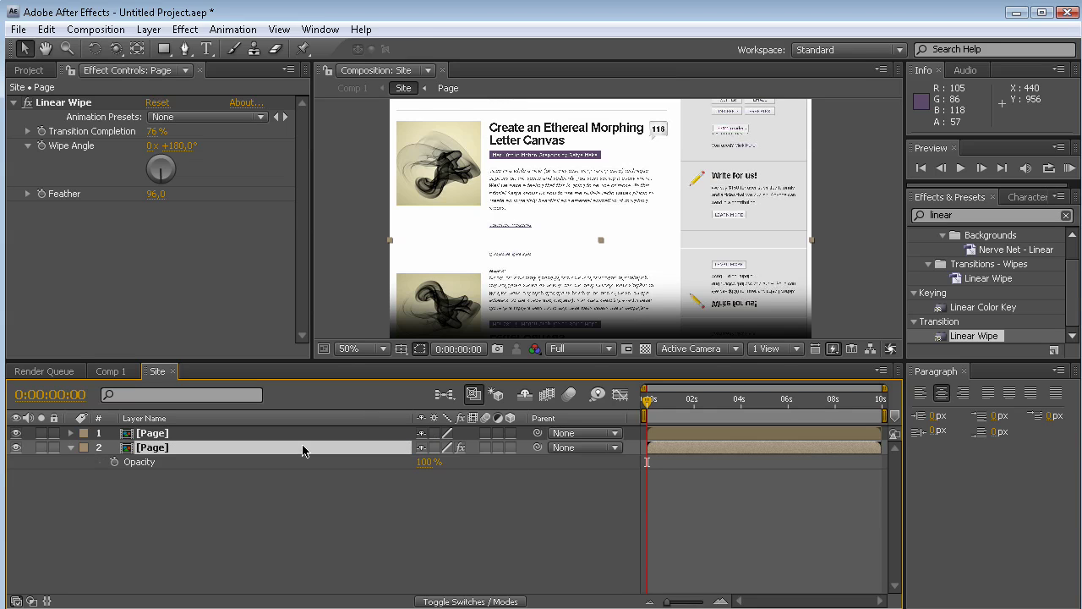
pyautogui.click(430, 462)
pyautogui.write('25')
pyautogui.press('Return')
pyautogui.press(',')
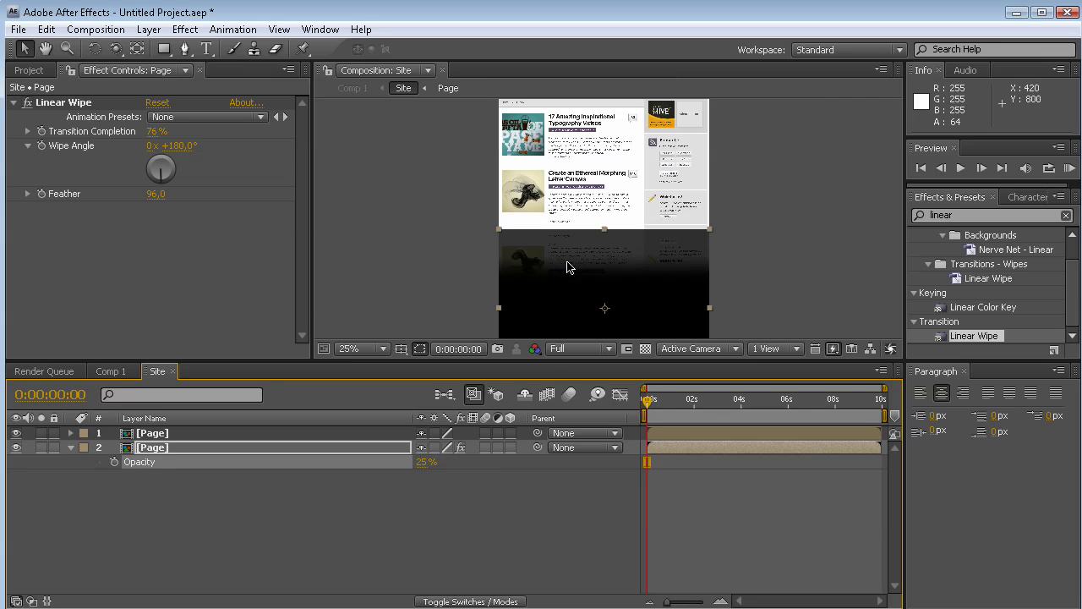
pyautogui.moveTo(338, 245); pyautogui.dragTo(335, 275)
# - In Comp 1, scale the Site layer to 45% and turn on its 3D switch
pyautogui.click(110, 372)
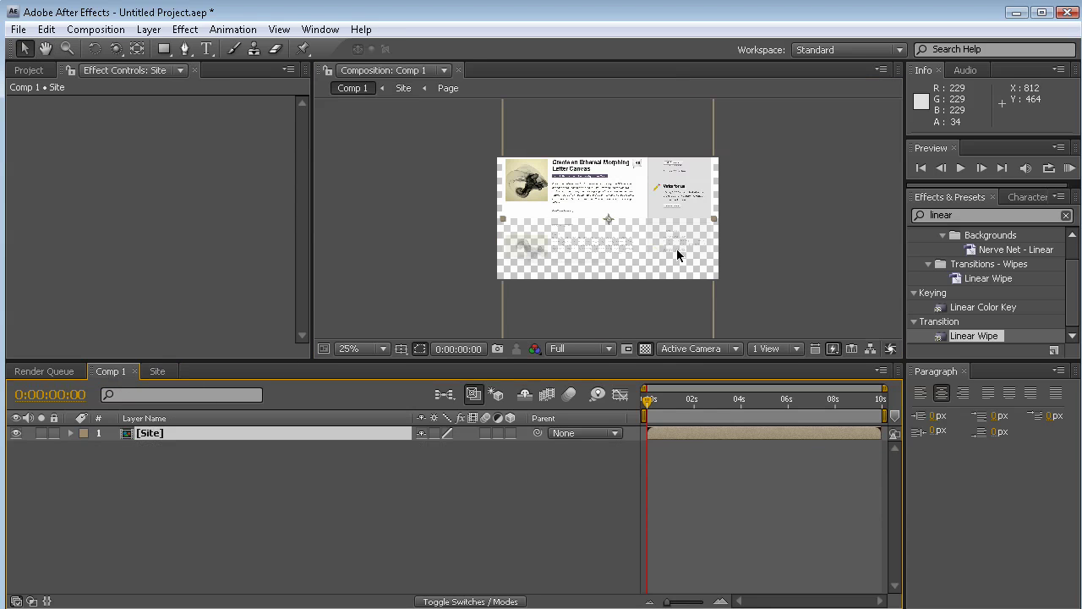
pyautogui.press('s')
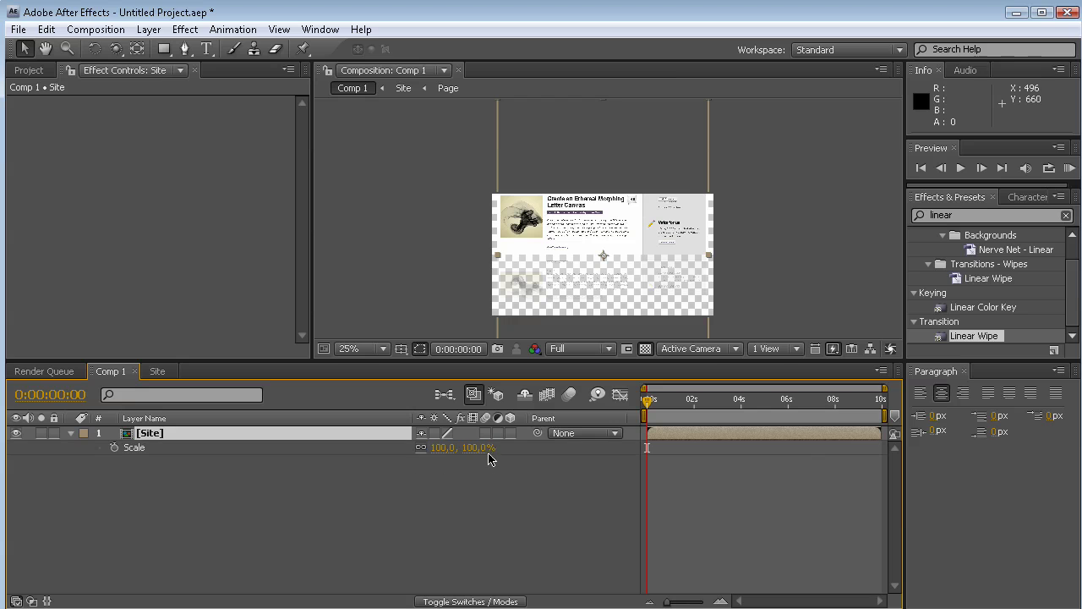
pyautogui.moveTo(469, 452); pyautogui.dragTo(433, 448)
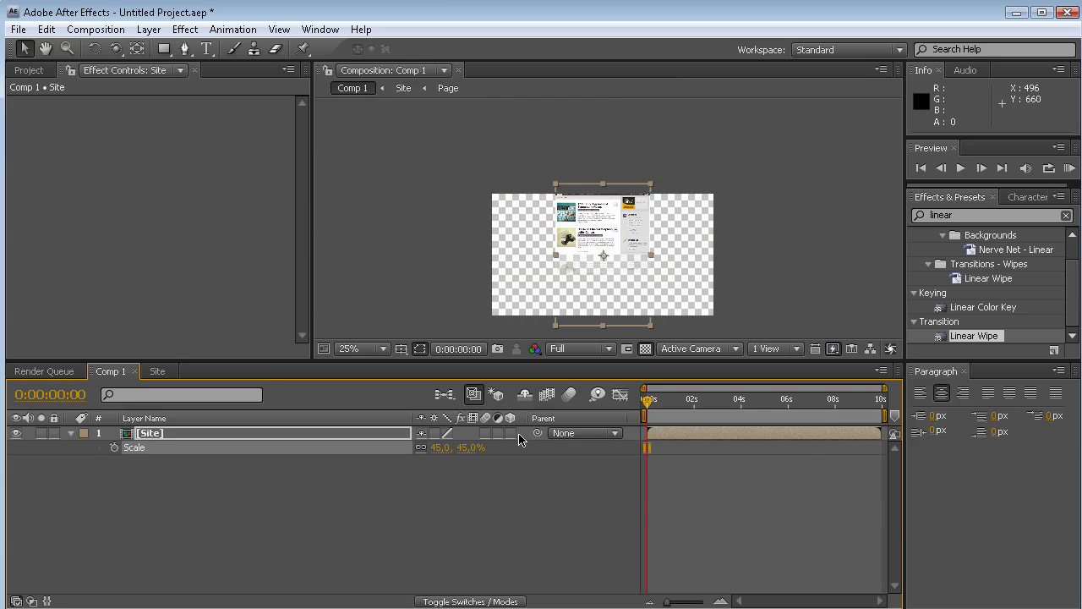
pyautogui.click(511, 433)
pyautogui.scroll(2, 609, 254)
pyautogui.press('space')
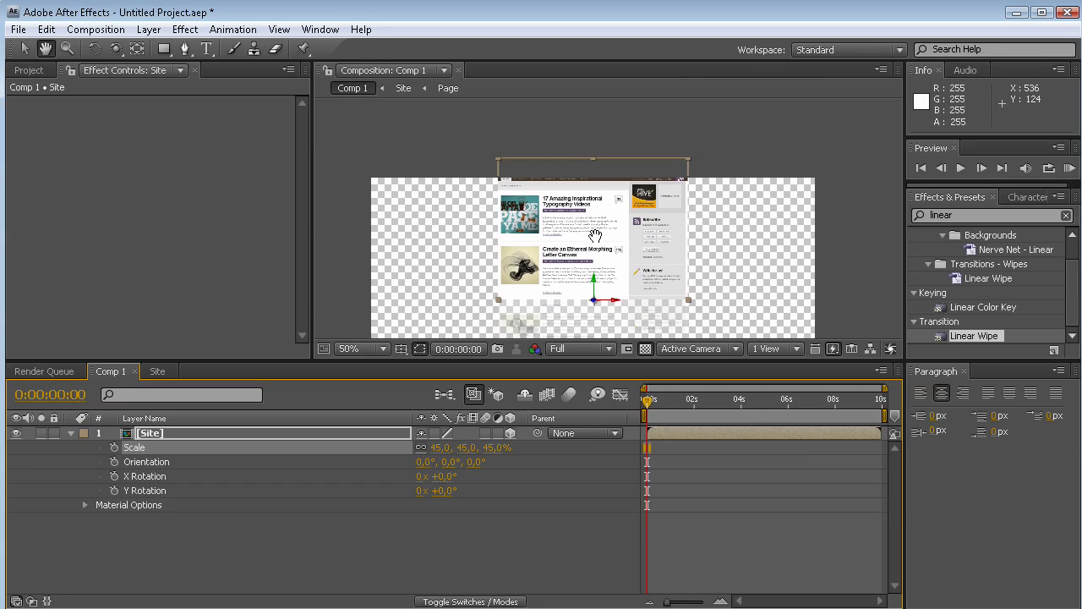
pyautogui.moveTo(596, 235); pyautogui.dragTo(594, 193)
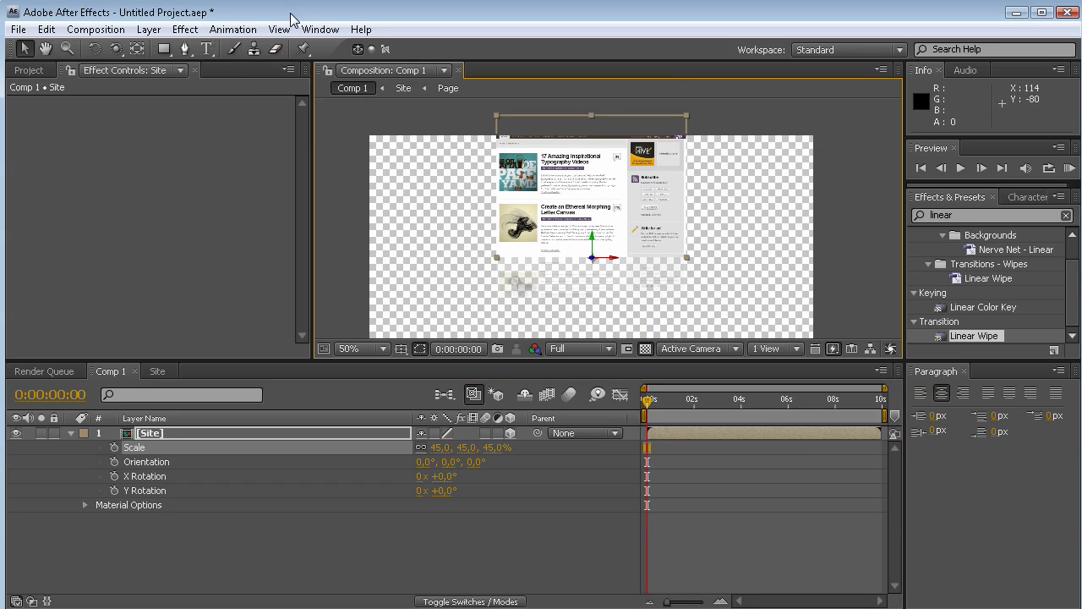
# - Create a white 1050x576 solid named 'BG' and move it below the Site layer
pyautogui.click(148, 30)
pyautogui.moveTo(212, 48)
pyautogui.click(506, 67)
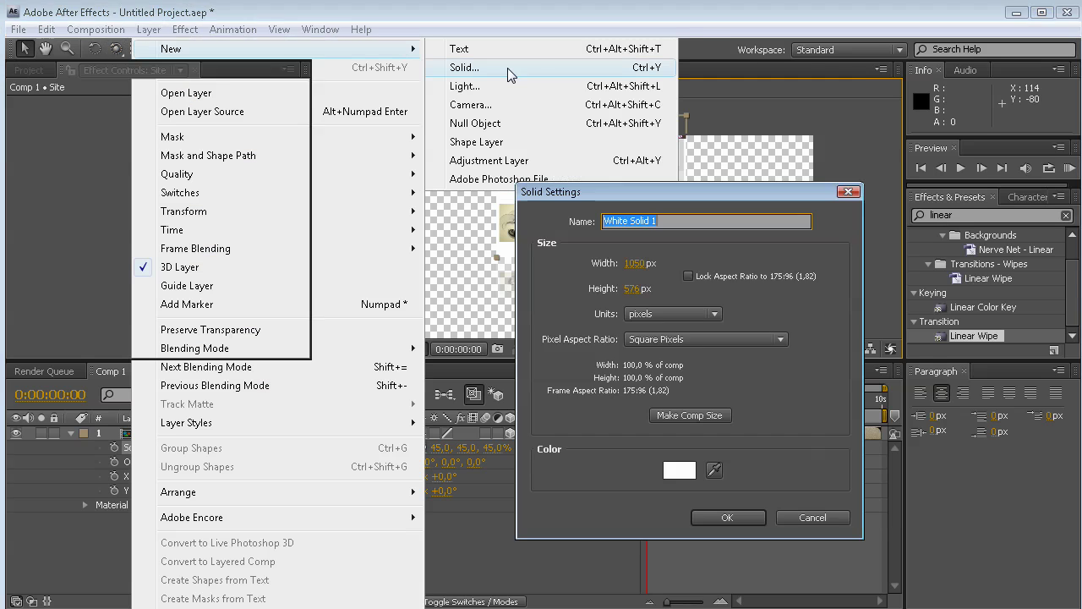
pyautogui.write('BG')
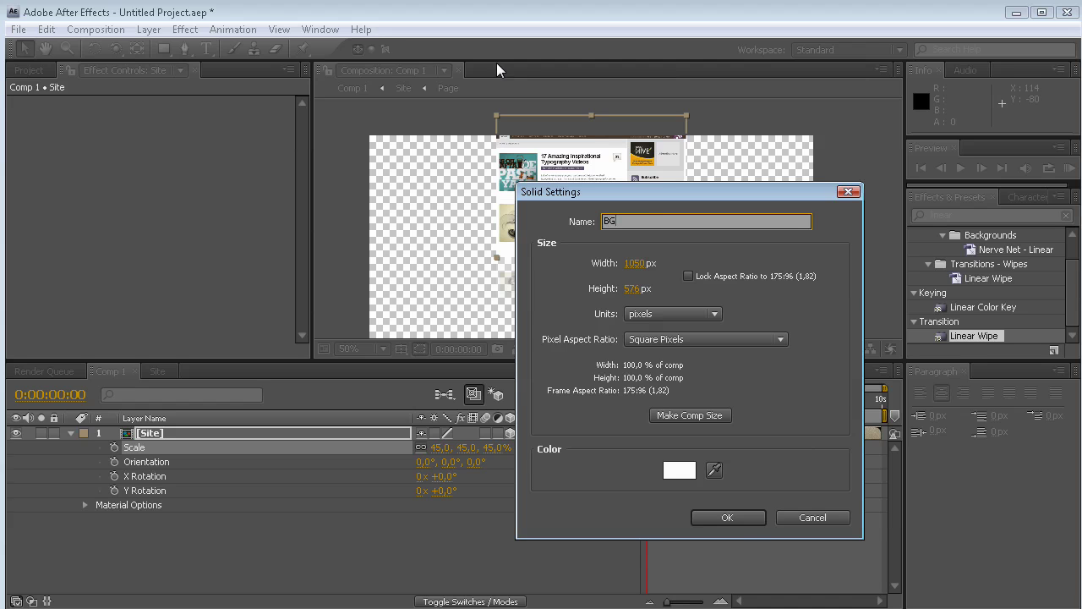
pyautogui.click(729, 517)
pyautogui.moveTo(224, 445); pyautogui.dragTo(222, 517)
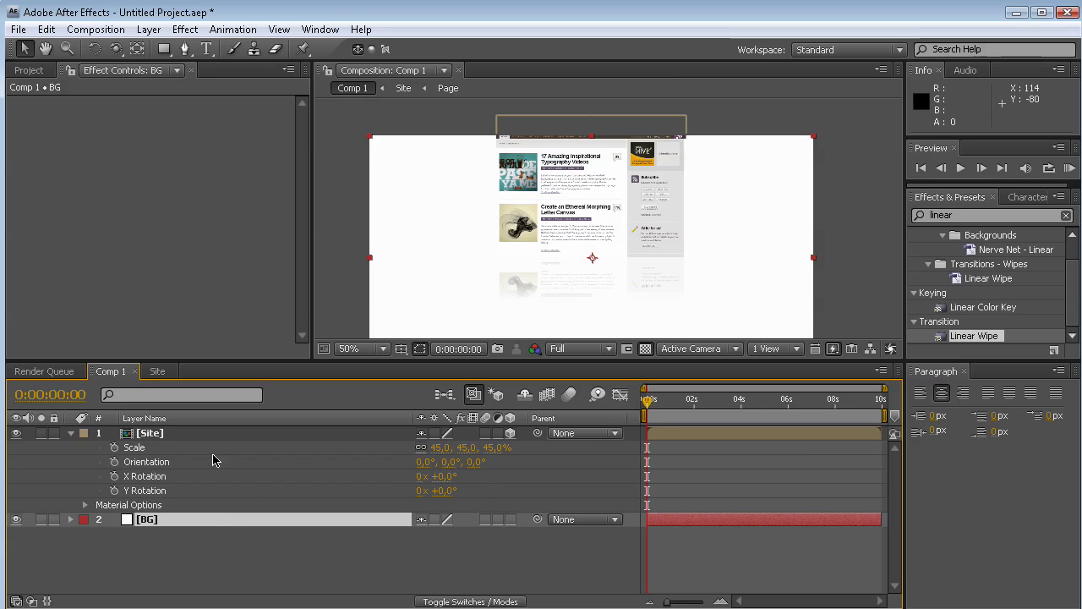
pyautogui.click(71, 434)
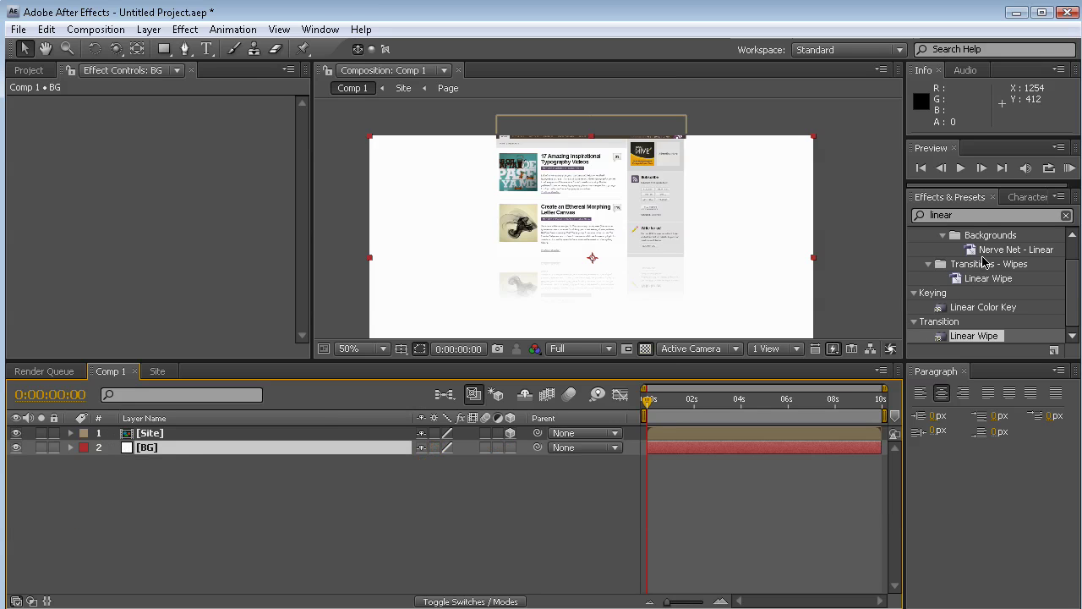
pyautogui.click(995, 214)
# - Apply a Ramp to BG with End of Ramp Y at 295 and start colour CBCBCB
pyautogui.write('ramp')
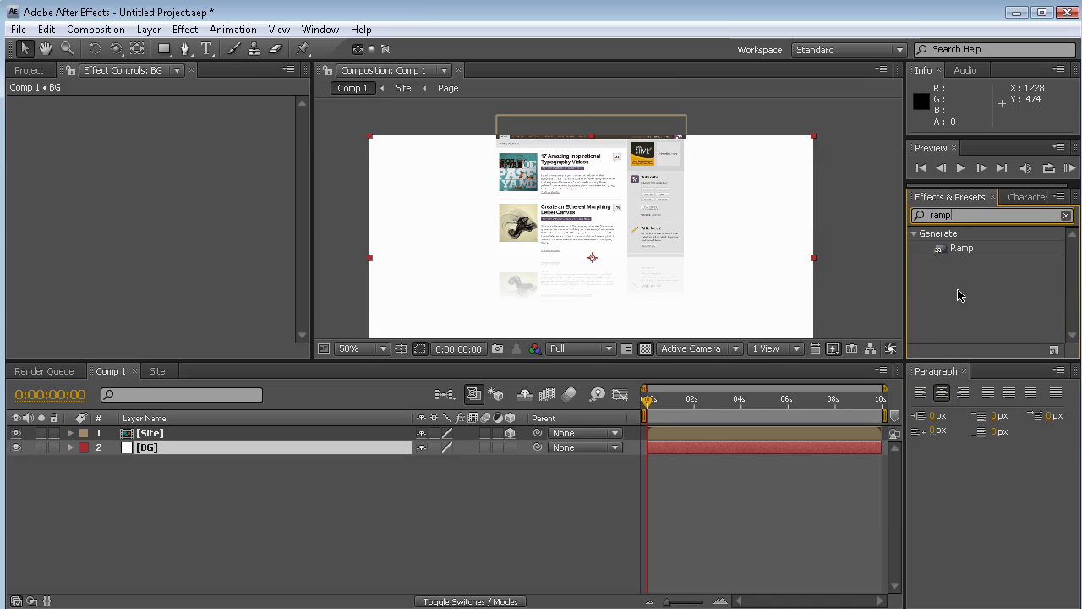
pyautogui.doubleClick(960, 247)
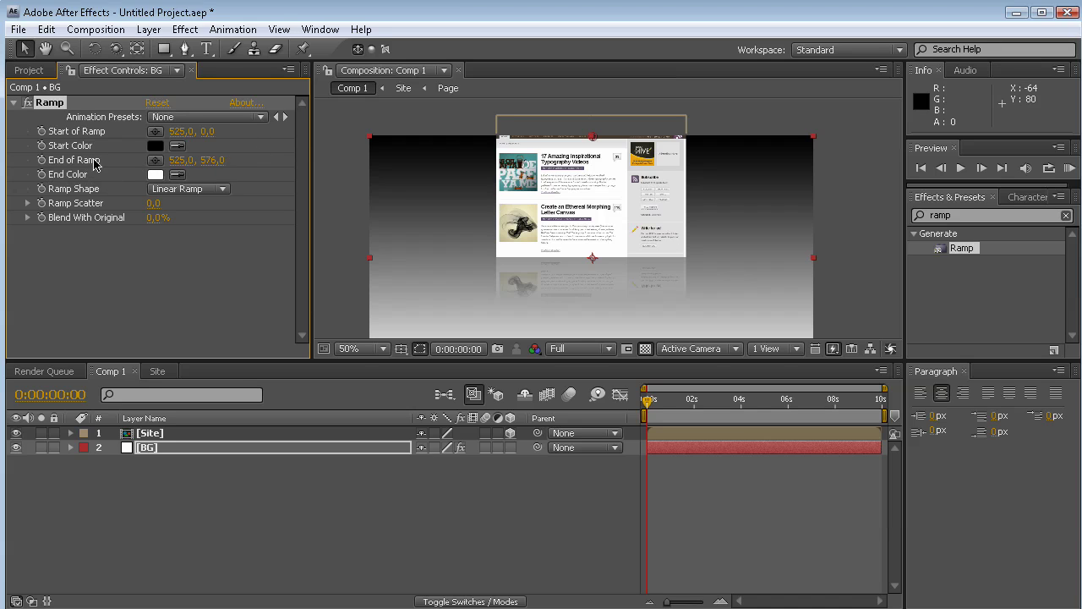
pyautogui.moveTo(206, 160); pyautogui.dragTo(6, 128)
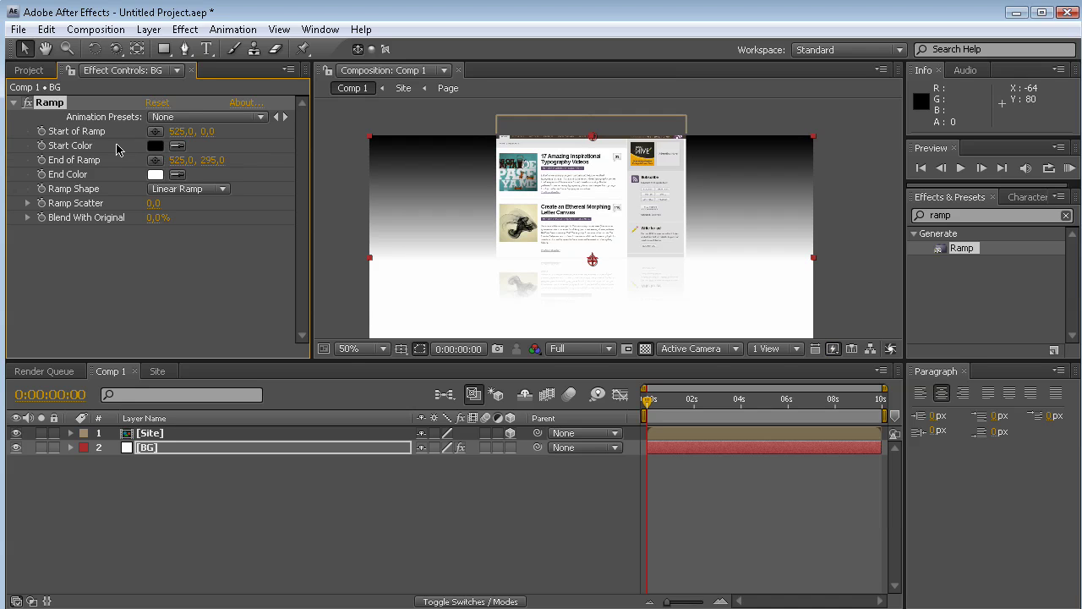
pyautogui.click(154, 145)
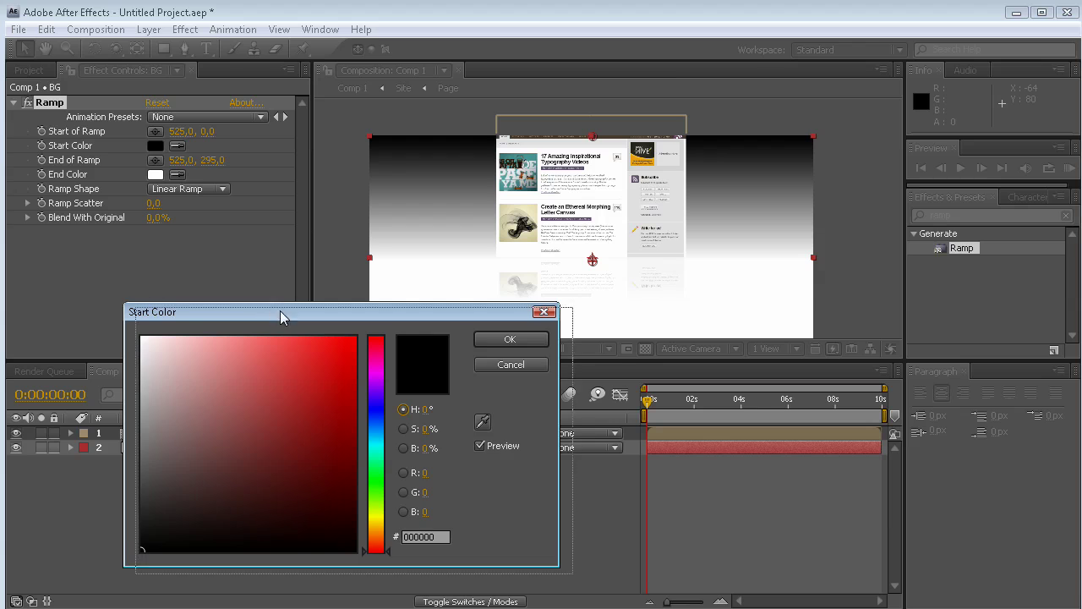
pyautogui.moveTo(280, 314); pyautogui.dragTo(299, 320)
pyautogui.click(203, 397)
pyautogui.moveTo(166, 411); pyautogui.dragTo(136, 388)
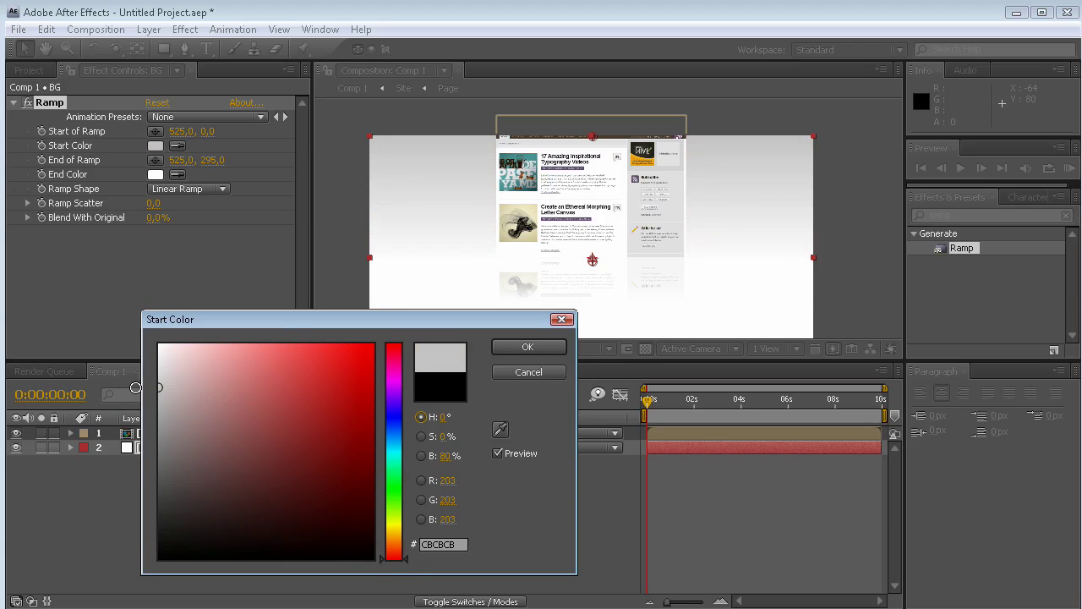
pyautogui.click(548, 349)
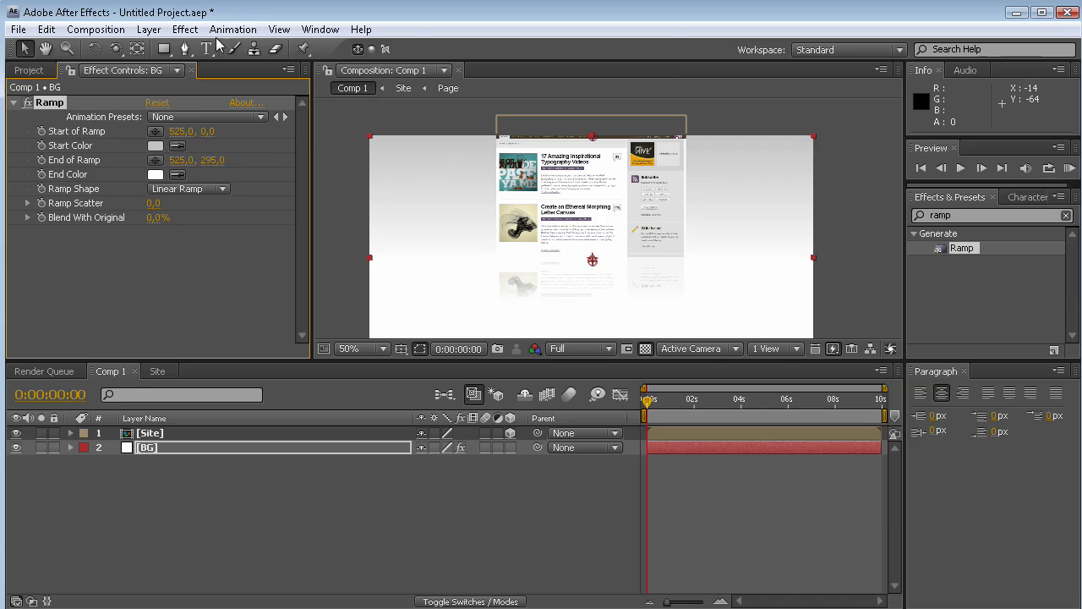
pyautogui.click(148, 29)
# - Add a 35mm Camera 1 and orbit it to view the page at an angle
pyautogui.moveTo(254, 48)
pyautogui.click(544, 109)
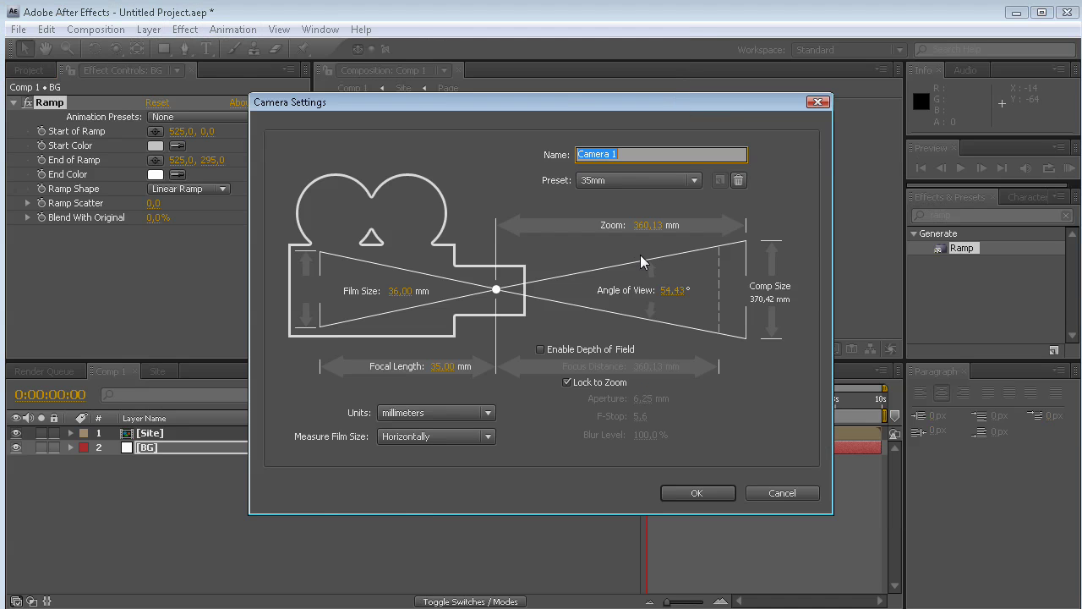
pyautogui.click(702, 495)
pyautogui.press('c')
pyautogui.moveTo(563, 235); pyautogui.dragTo(583, 130)
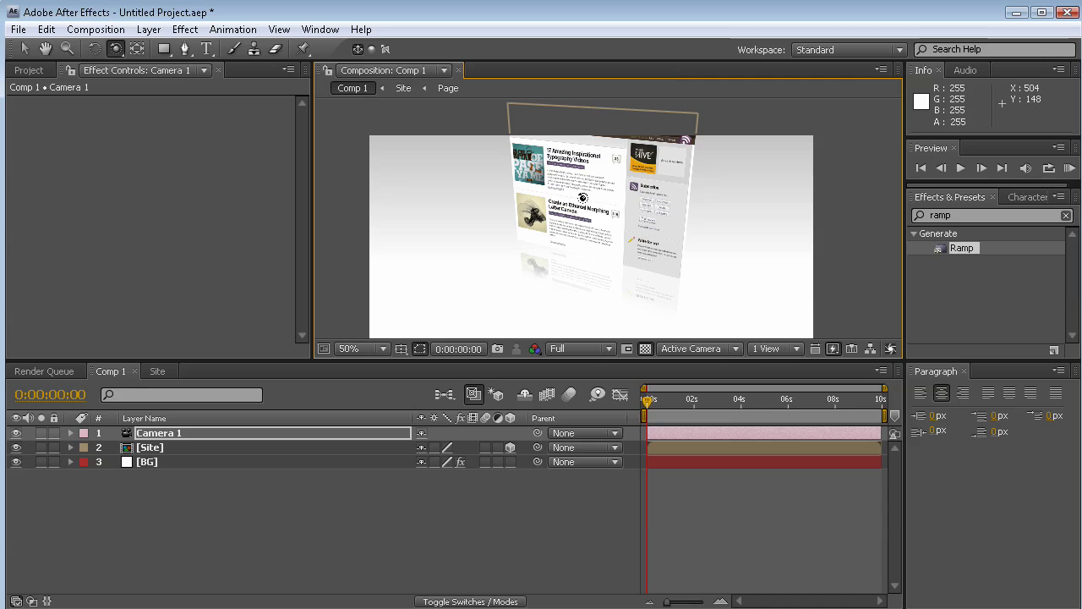
pyautogui.click(199, 433)
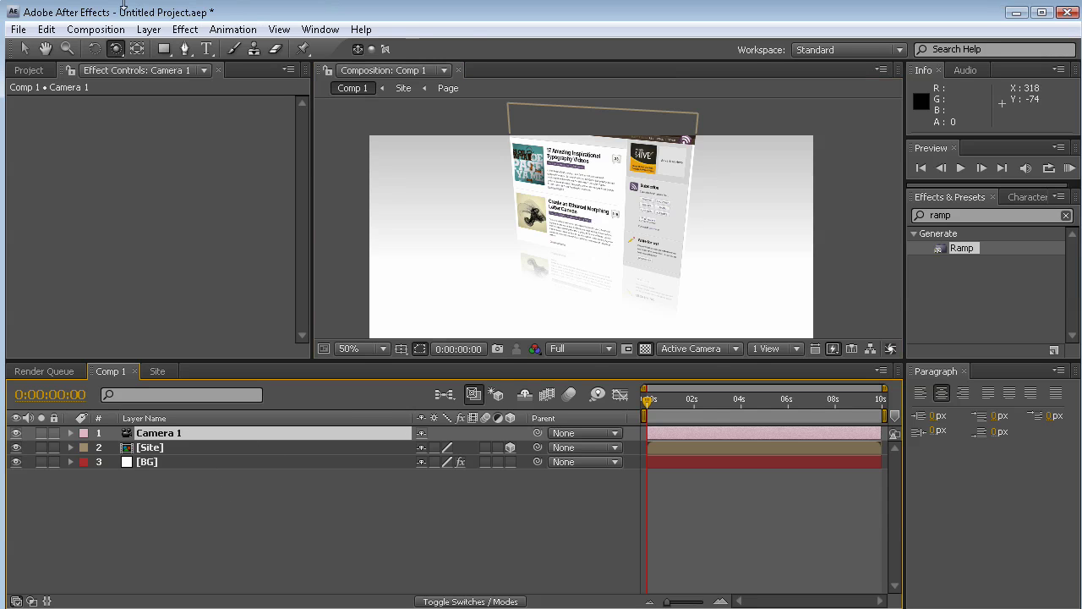
# - Create a black 700x700 solid named 'Soft shadow'
pyautogui.click(149, 30)
pyautogui.moveTo(150, 50)
pyautogui.click(561, 68)
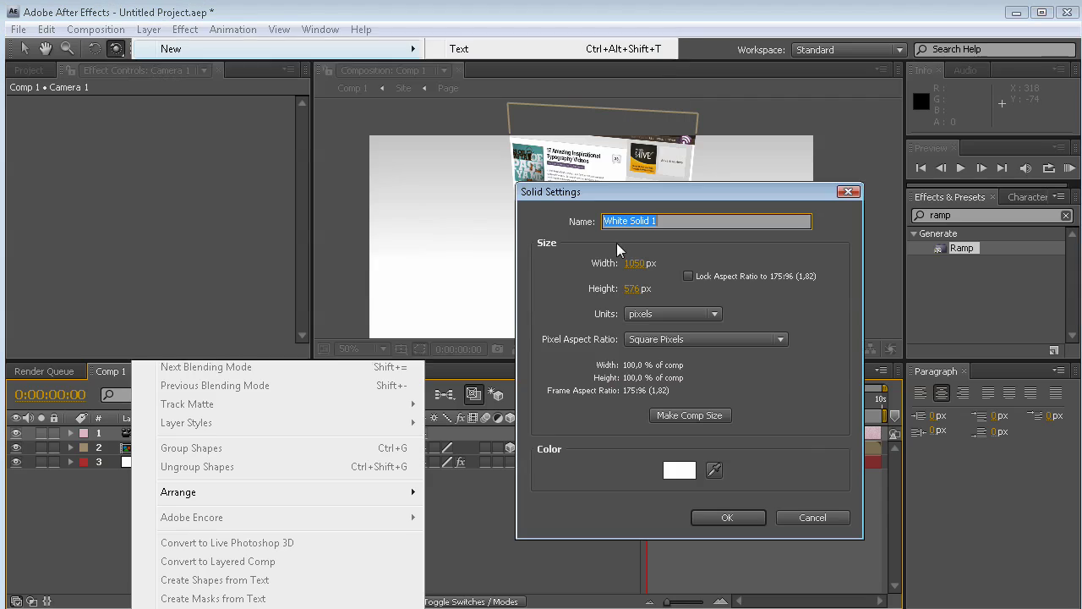
pyautogui.write('Soft shadow')
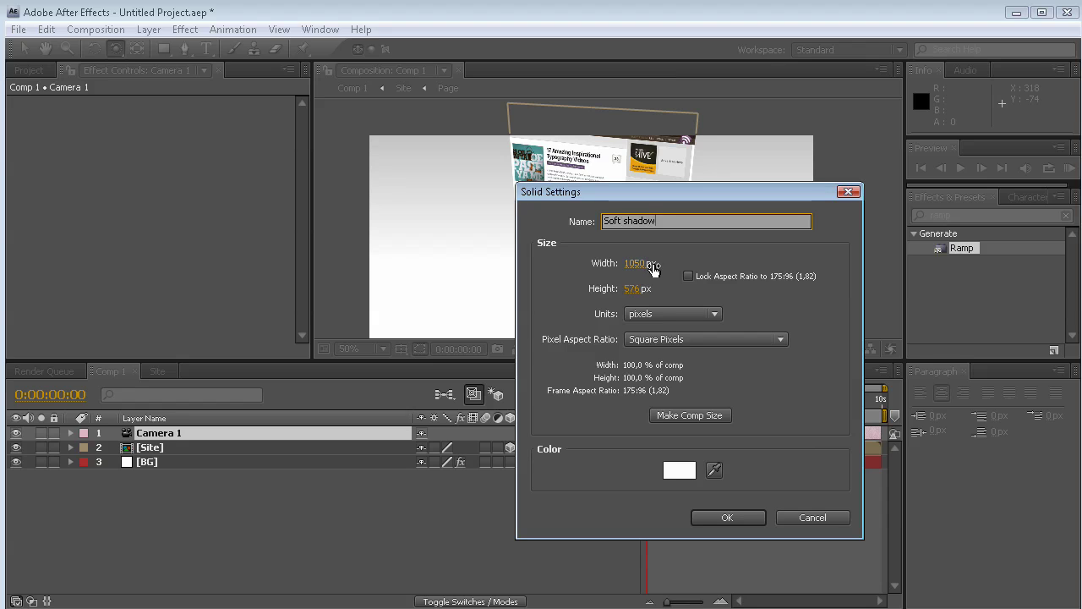
pyautogui.click(643, 263)
pyautogui.write('700')
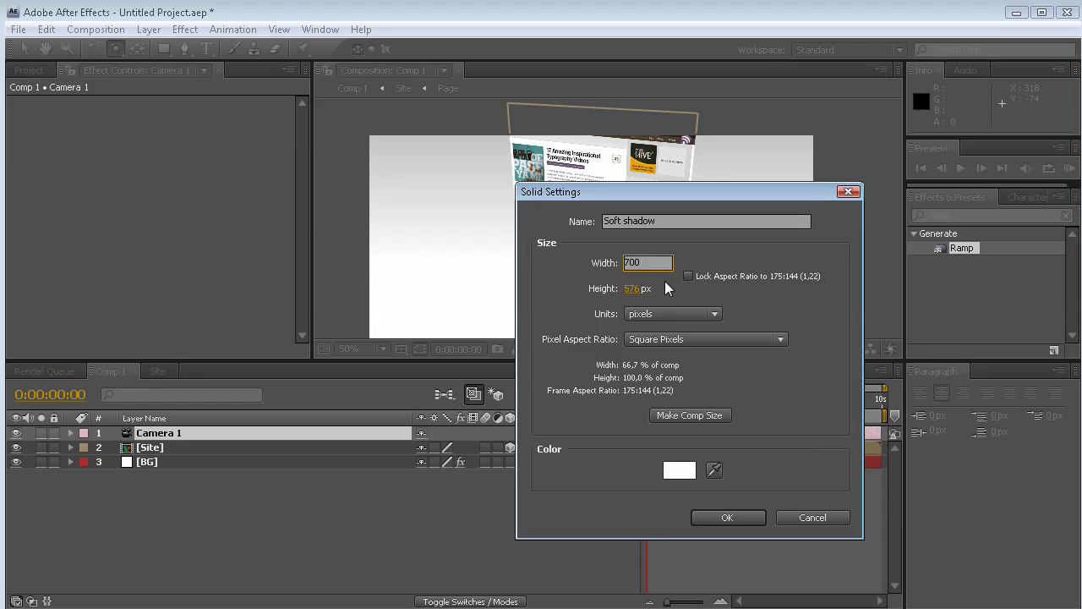
pyautogui.click(649, 288)
pyautogui.write('700')
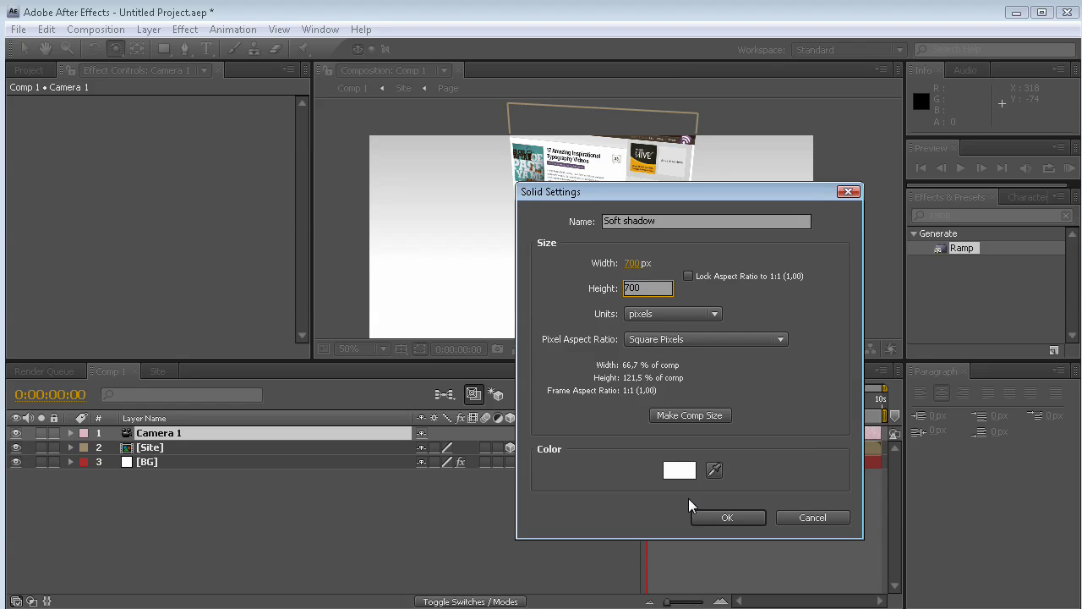
pyautogui.click(679, 470)
pyautogui.moveTo(244, 473); pyautogui.dragTo(122, 588)
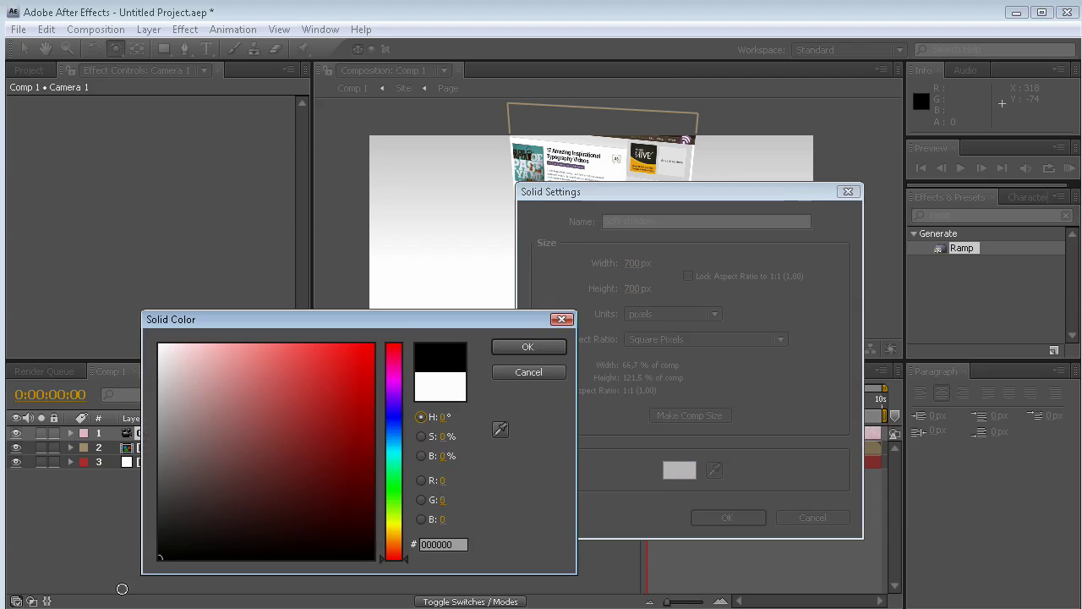
pyautogui.click(512, 348)
pyautogui.click(728, 518)
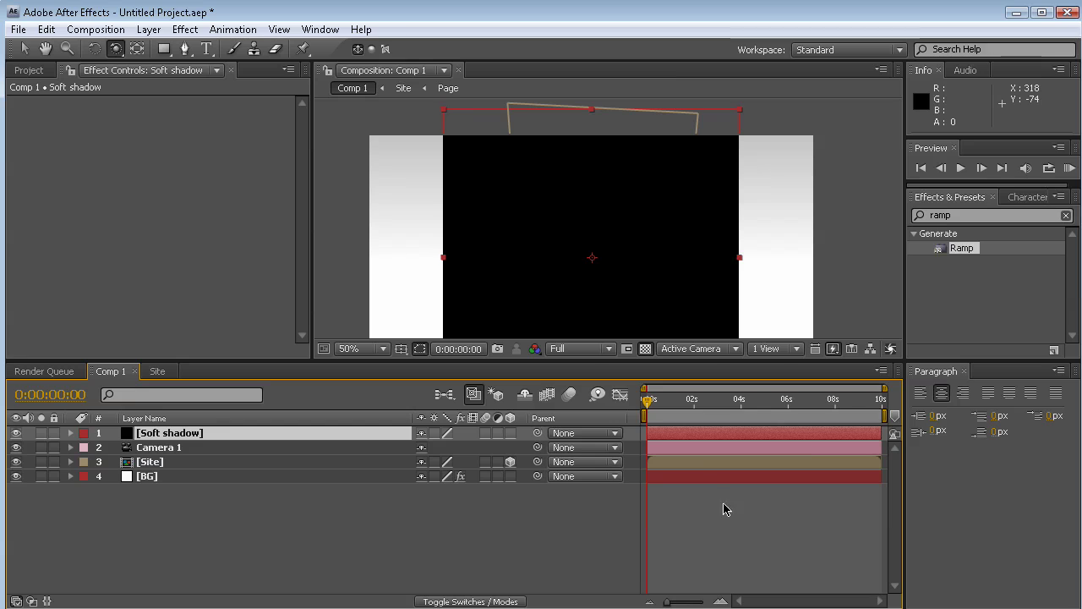
# - Make the Soft shadow layer 3D and set its X Rotation to 90° so it lies flat
pyautogui.click(511, 434)
pyautogui.press('r')
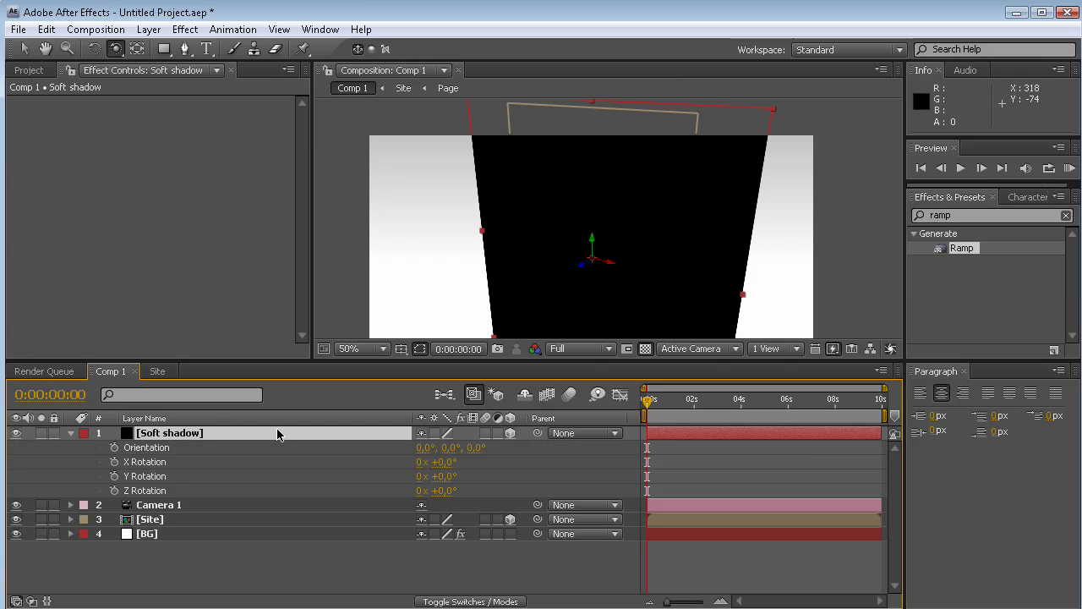
pyautogui.click(167, 465)
pyautogui.click(443, 461)
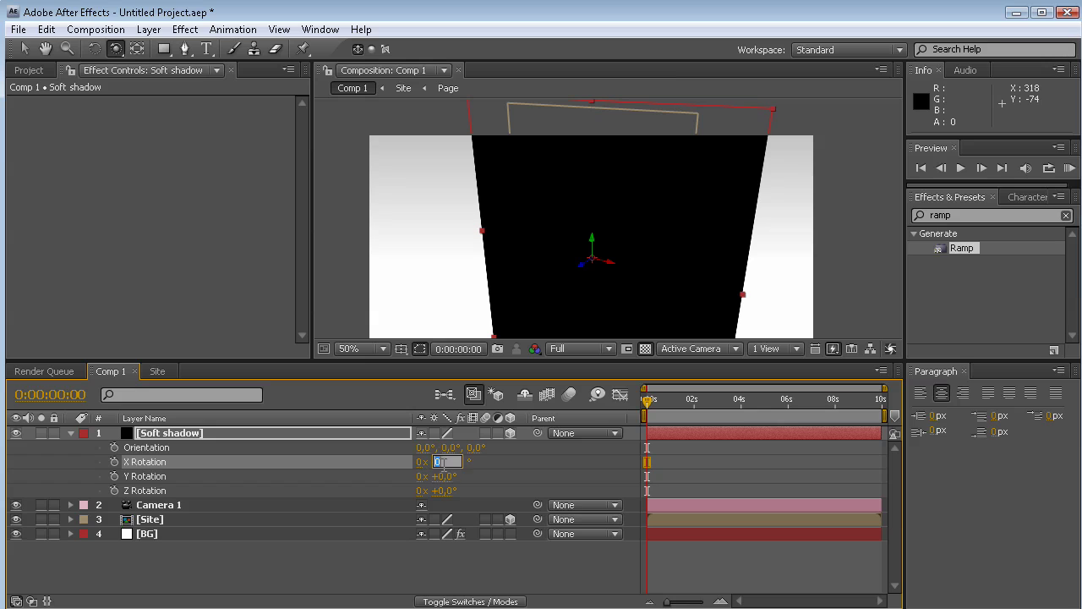
pyautogui.write('90')
pyautogui.press('Return')
pyautogui.moveTo(164, 48); pyautogui.dragTo(225, 86)
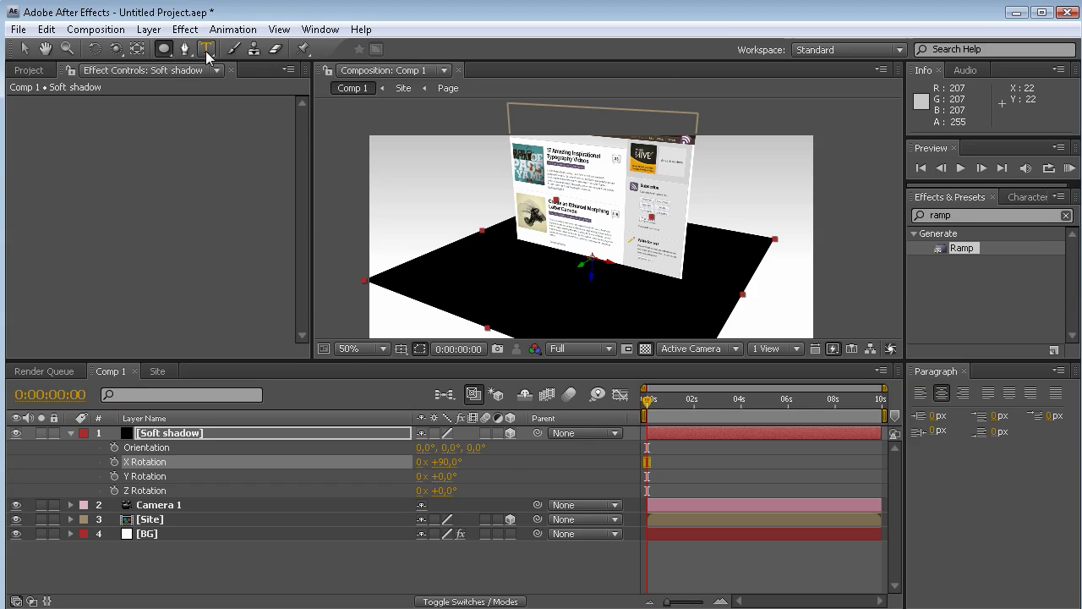
# - Add an elliptical mask to Soft shadow with Feather 87 and Expansion -74
pyautogui.doubleClick(164, 48)
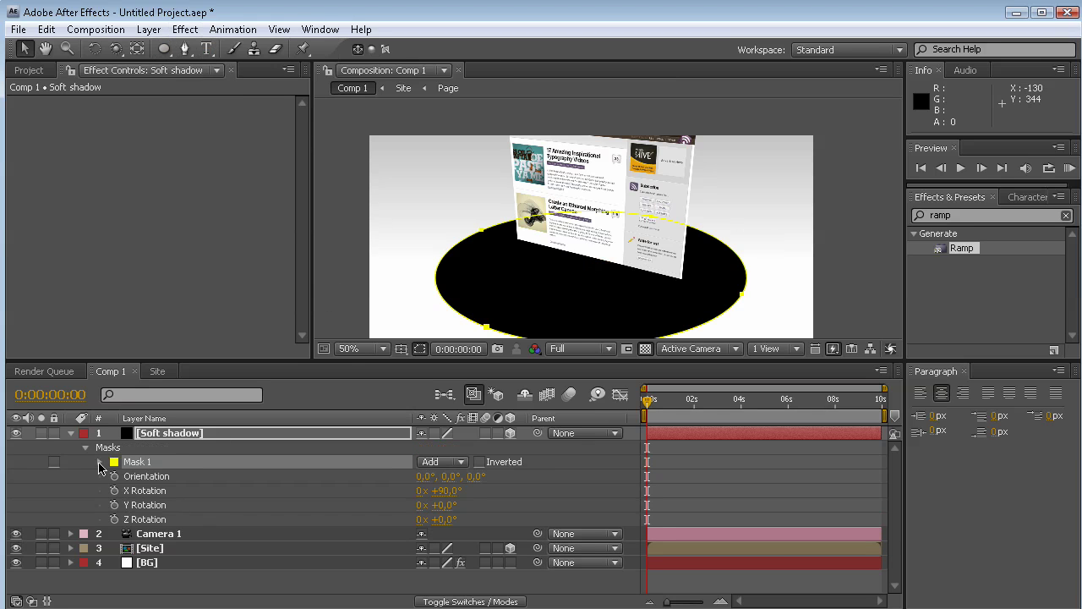
pyautogui.click(99, 463)
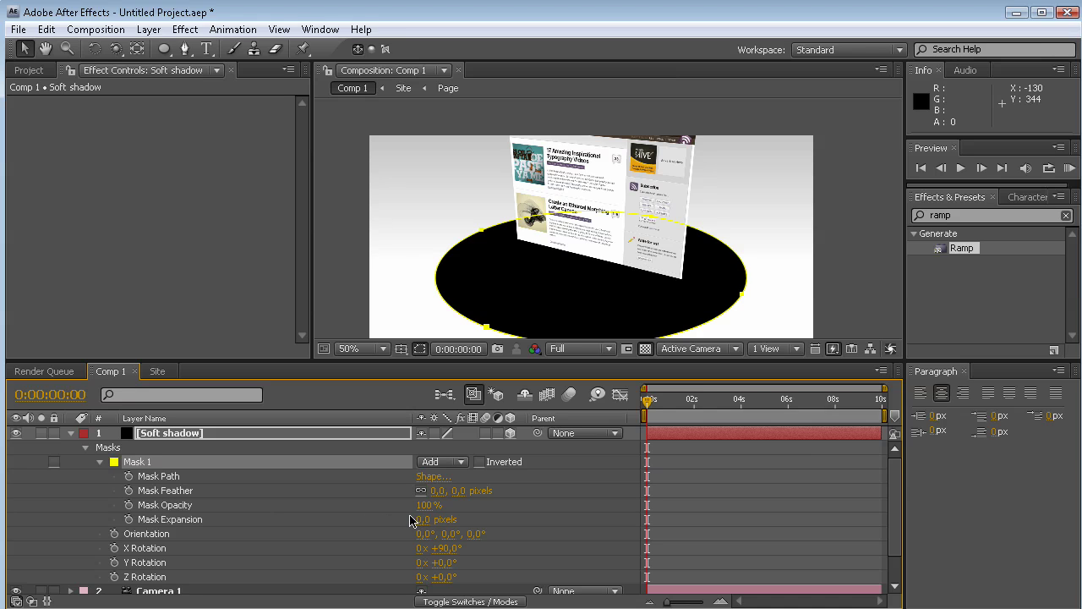
pyautogui.moveTo(421, 519); pyautogui.dragTo(357, 522)
pyautogui.moveTo(435, 490); pyautogui.dragTo(518, 491)
# - Lower the Soft shadow's opacity to 20%
pyautogui.click(265, 434)
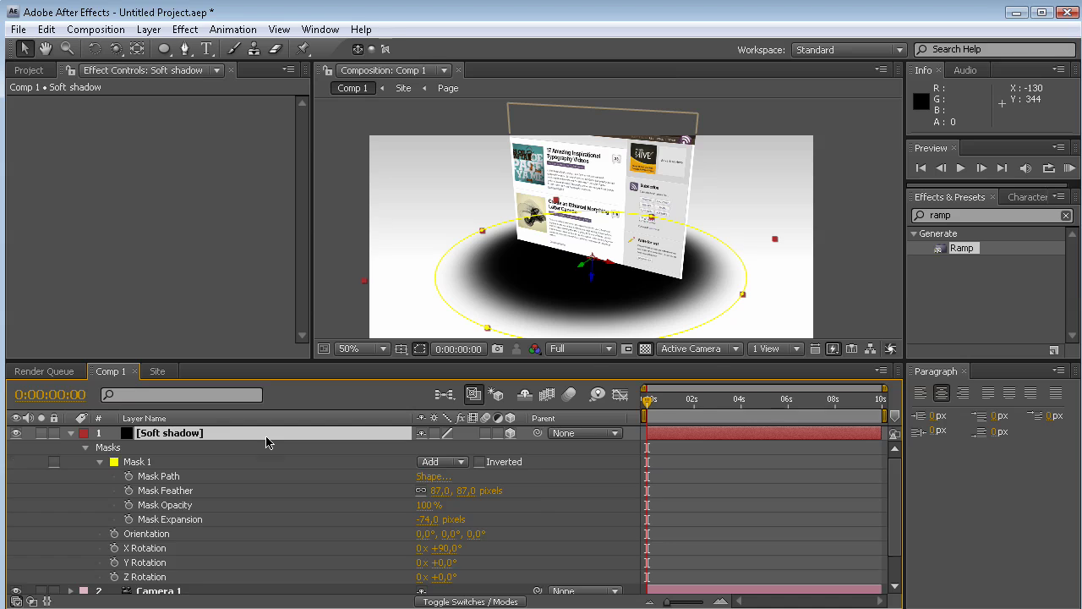
pyautogui.press('t')
pyautogui.moveTo(424, 448); pyautogui.dragTo(386, 456)
pyautogui.click(427, 448)
pyautogui.write('20')
pyautogui.press('Return')
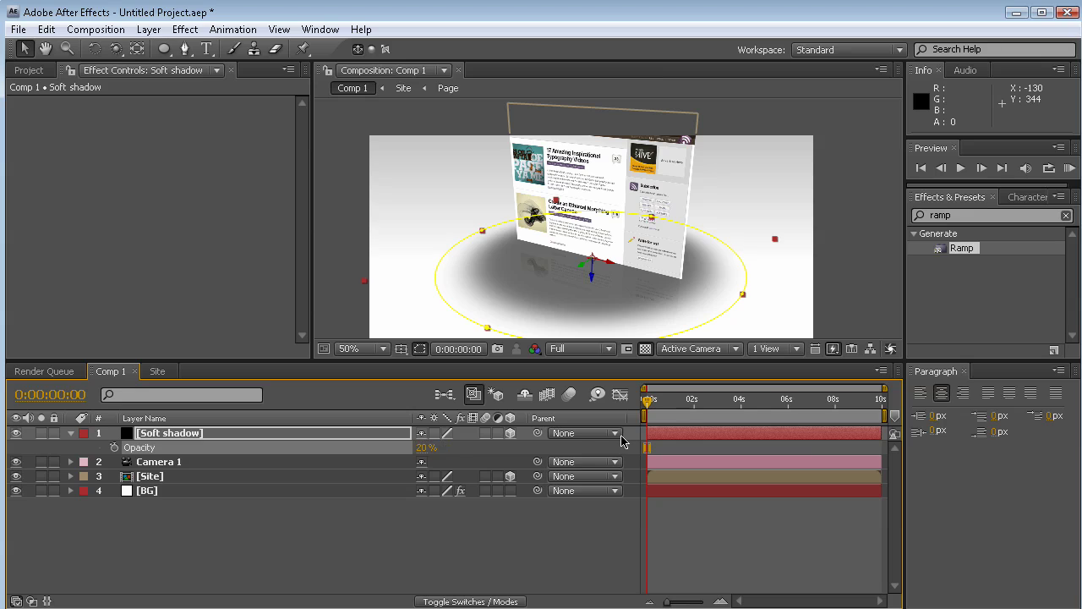
# - Flatten the shadow by scaling it to 95, 16.2, 95%
pyautogui.click(237, 435)
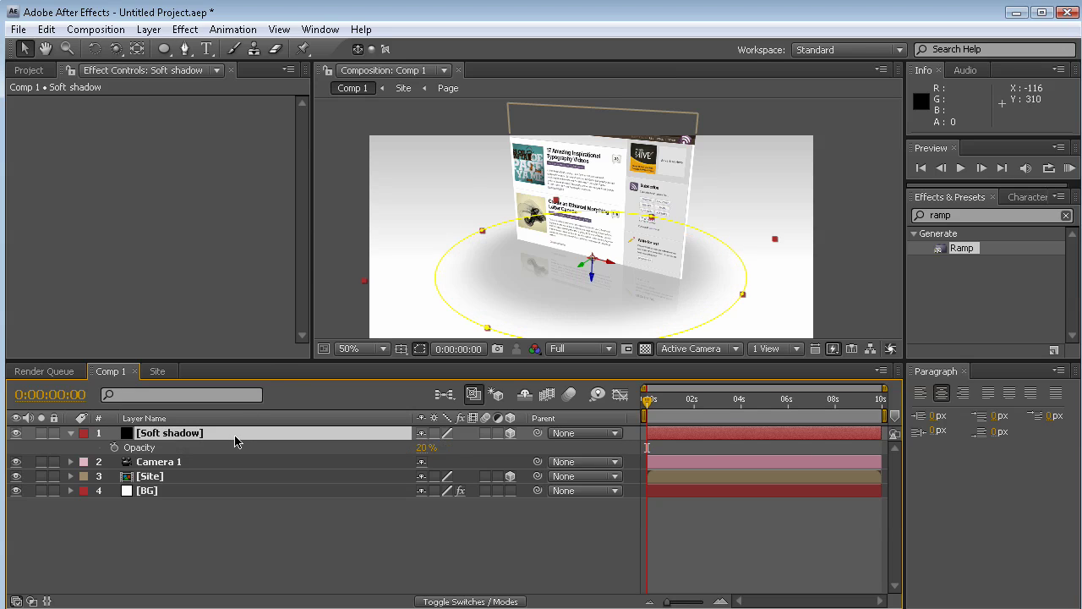
pyautogui.press('s')
pyautogui.moveTo(479, 454); pyautogui.dragTo(416, 457)
pyautogui.click(742, 515)
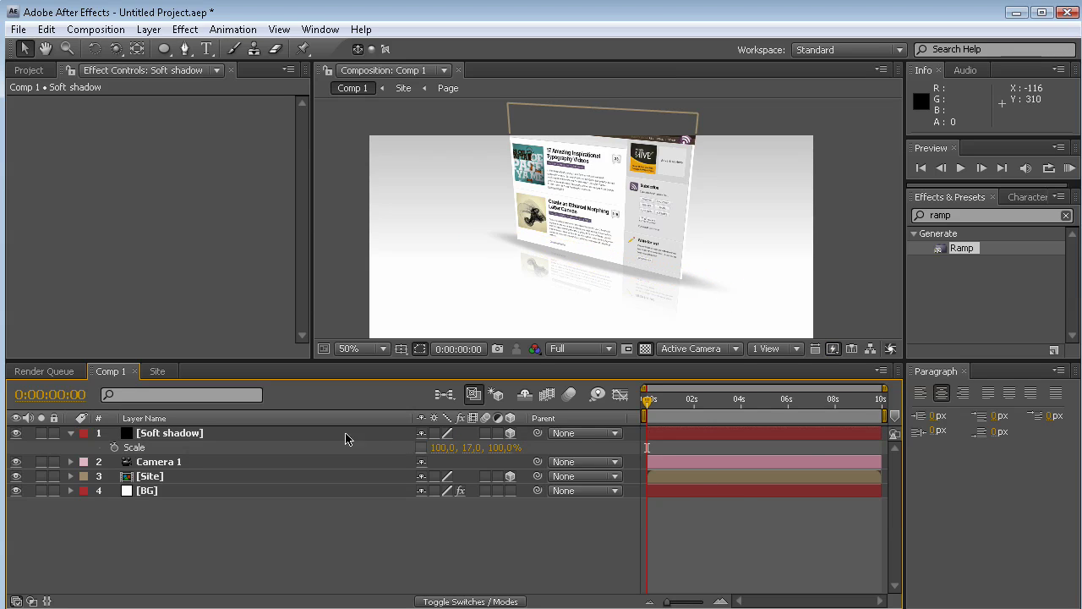
pyautogui.click(320, 440)
pyautogui.moveTo(492, 447); pyautogui.dragTo(492, 454)
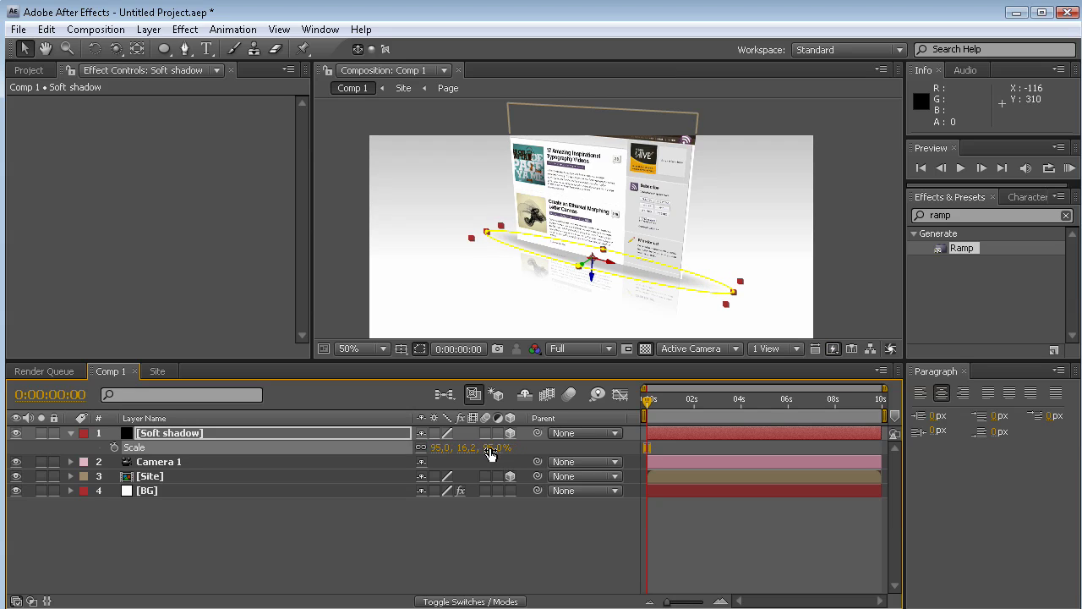
pyautogui.click(756, 539)
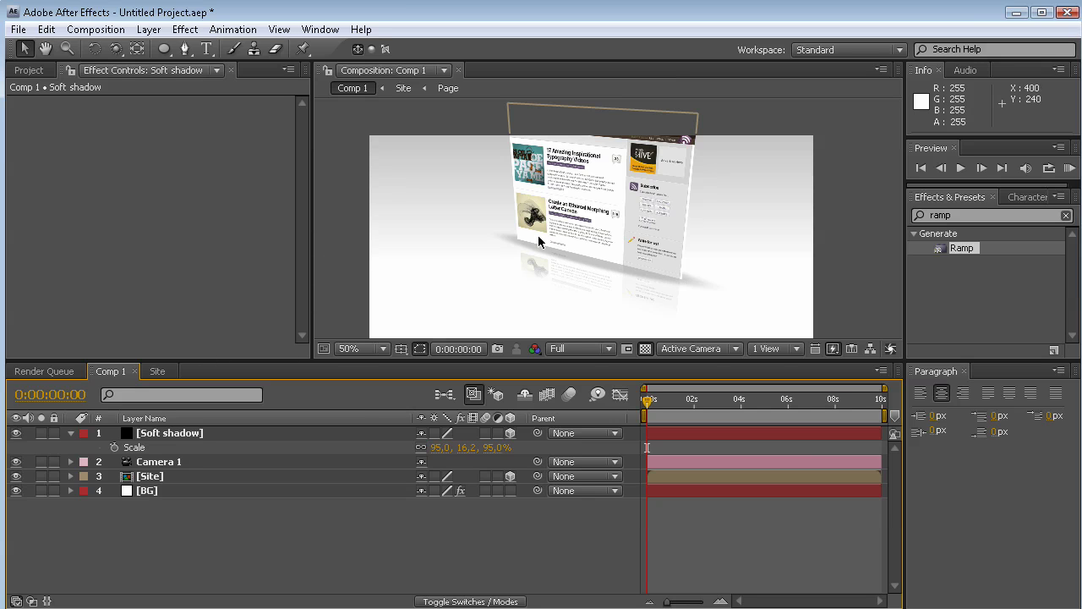
# - Duplicate the Soft shadow layer and rename the copy 'hard shadow'
pyautogui.click(241, 435)
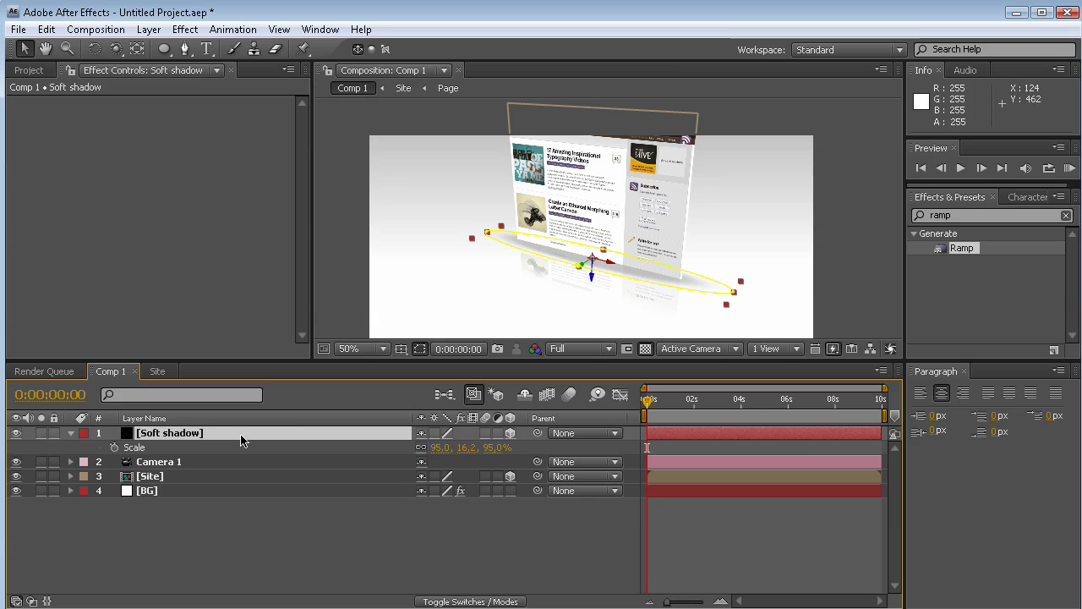
pyautogui.hotkey('ctrl', 'd')
pyautogui.press('Return')
pyautogui.click(178, 433)
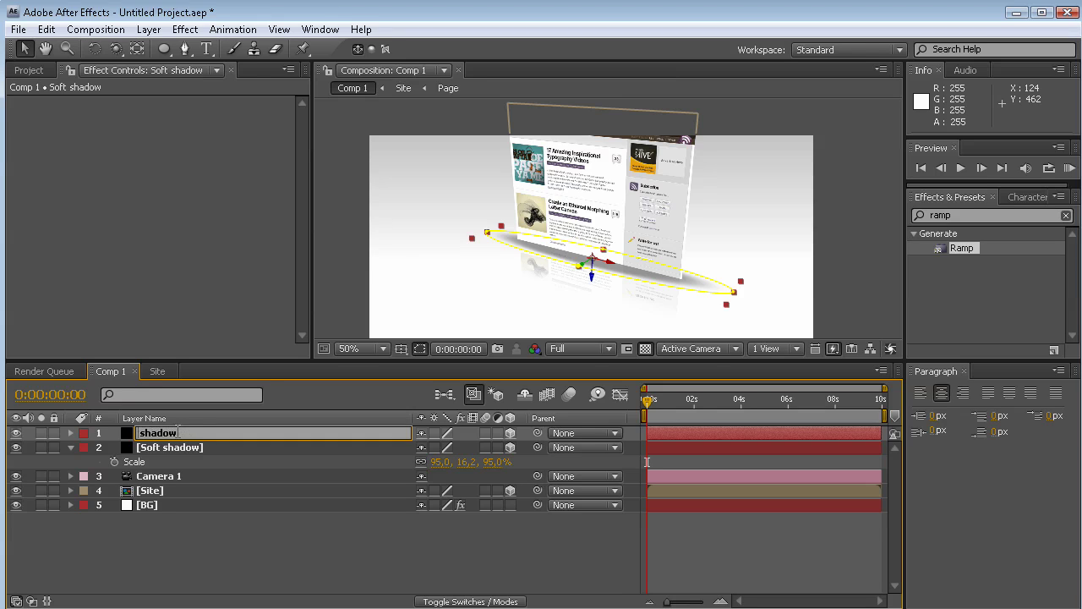
pyautogui.press('Return')
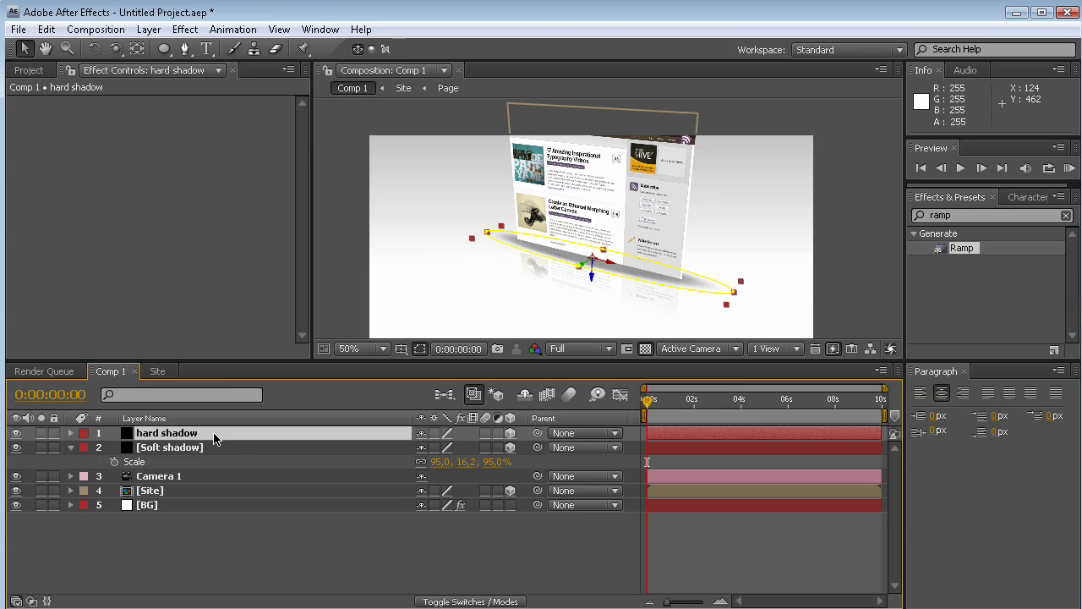
# - Reduce the hard shadow's mask feather for a crisper edge
pyautogui.press('s')
pyautogui.press('m')
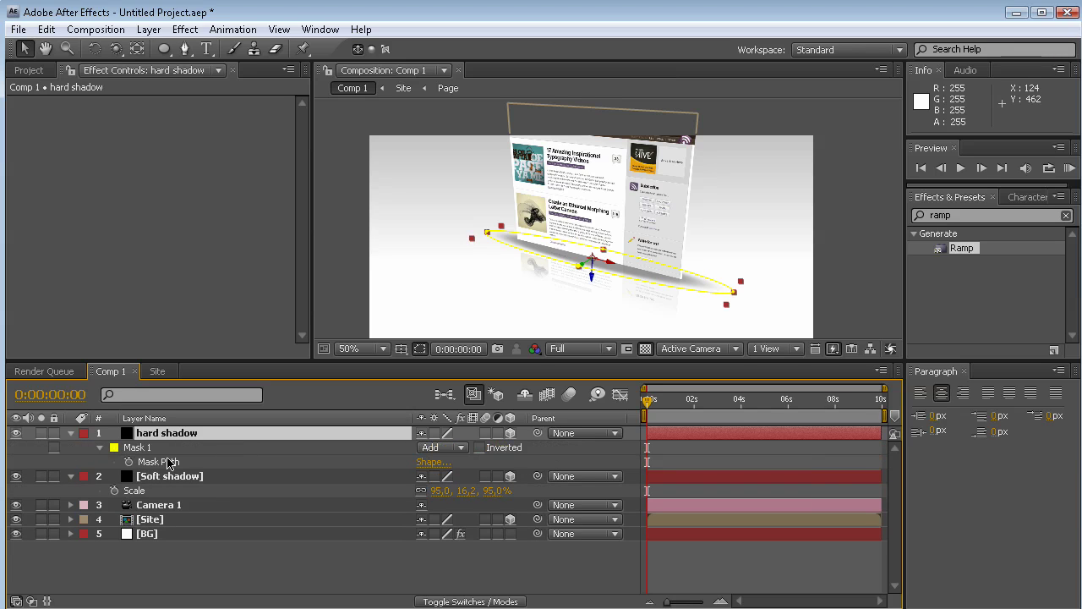
pyautogui.click(99, 447)
pyautogui.click(100, 447)
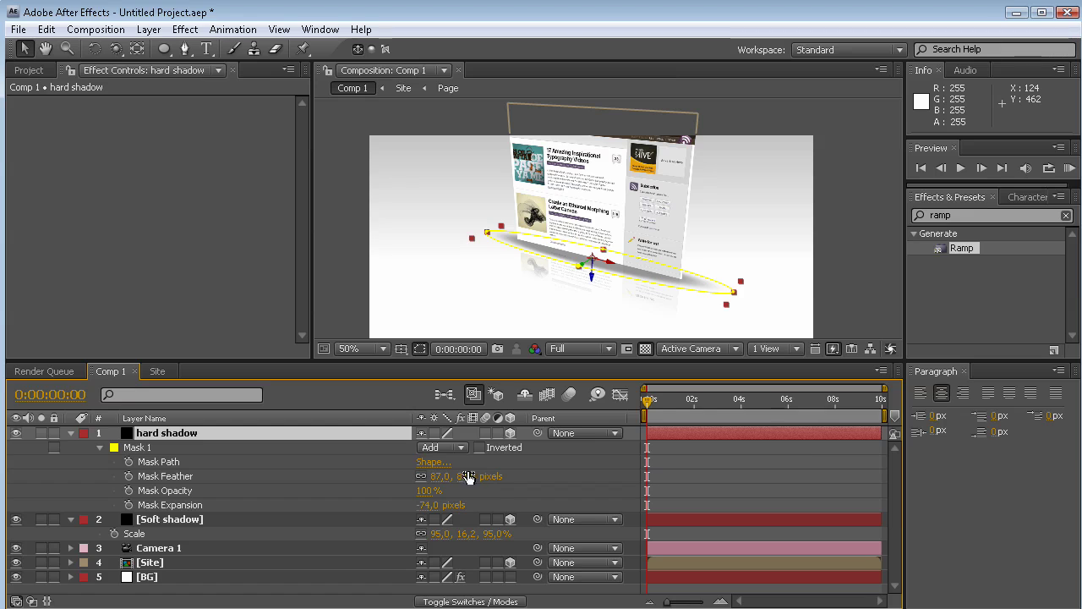
pyautogui.moveTo(463, 487); pyautogui.dragTo(429, 493)
pyautogui.click(225, 449)
# - Scale the hard shadow down to 85, 5.6, 85%
pyautogui.press('s')
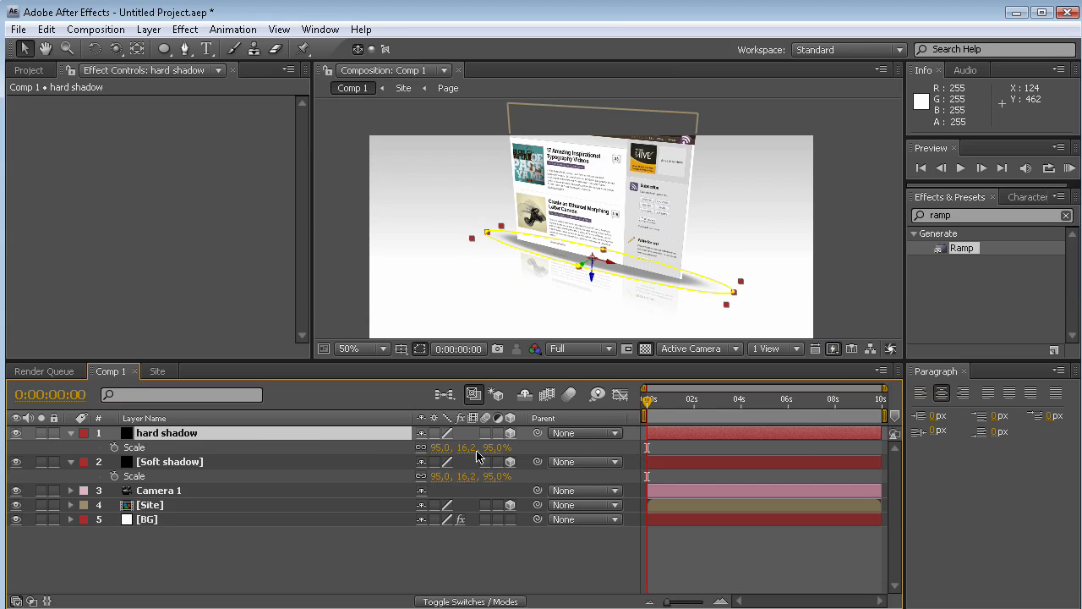
pyautogui.moveTo(486, 447); pyautogui.dragTo(454, 449)
pyautogui.click(752, 560)
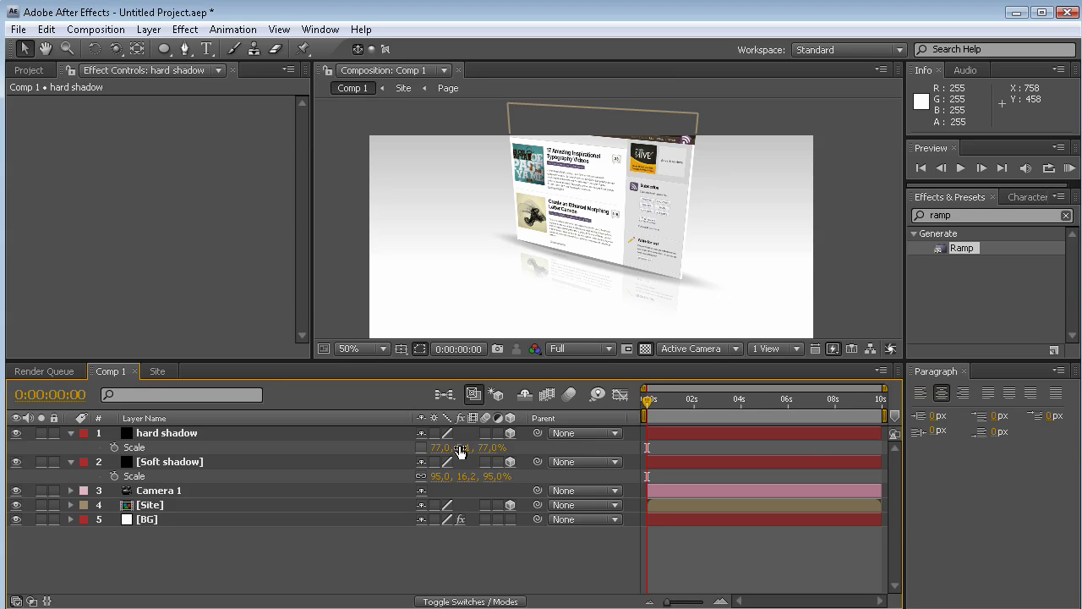
pyautogui.moveTo(435, 452); pyautogui.dragTo(494, 448)
pyautogui.click(737, 549)
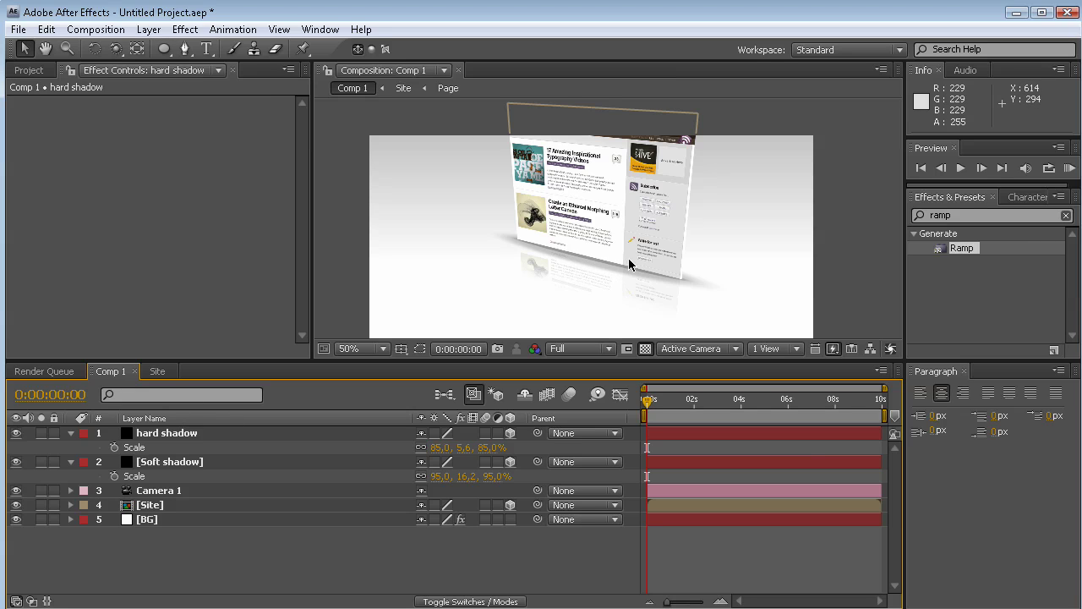
# - In the Site comp, duplicate the Page layer and name the top copy 'dark Page'
pyautogui.click(158, 372)
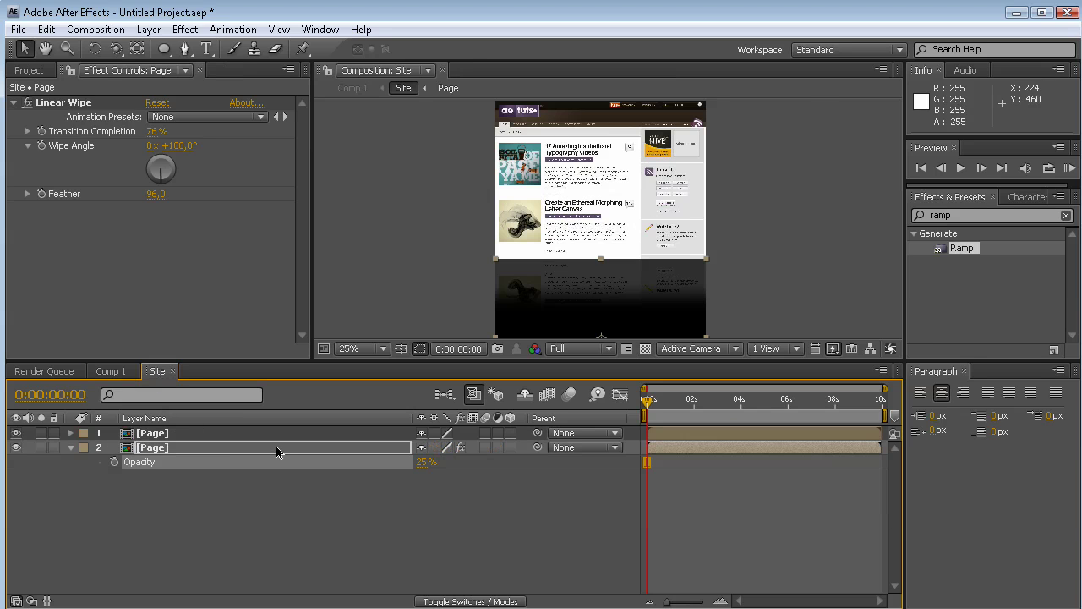
pyautogui.click(201, 433)
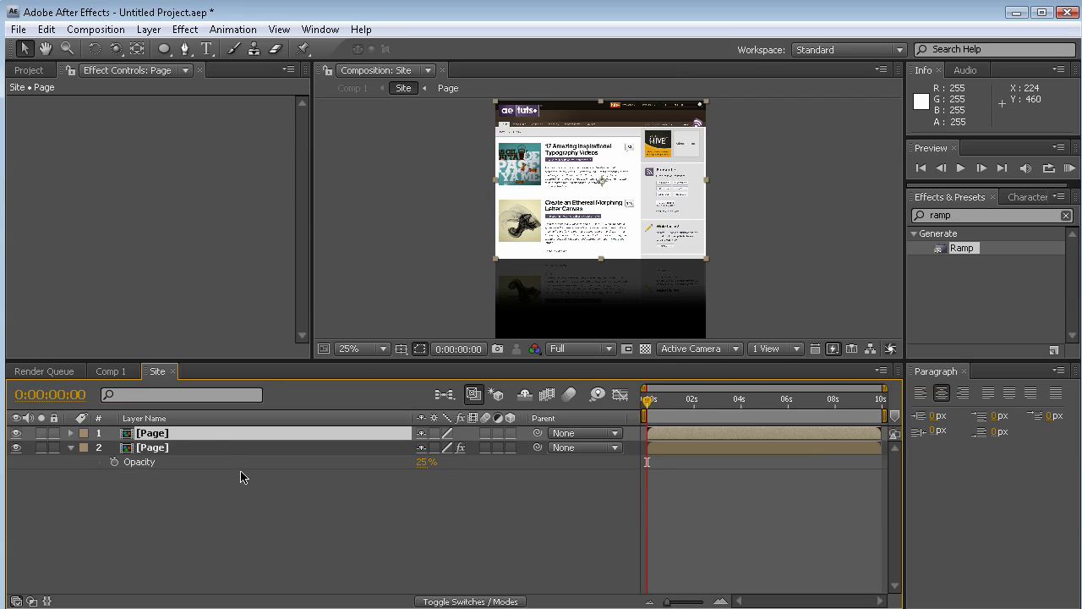
pyautogui.hotkey('ctrl', 'd')
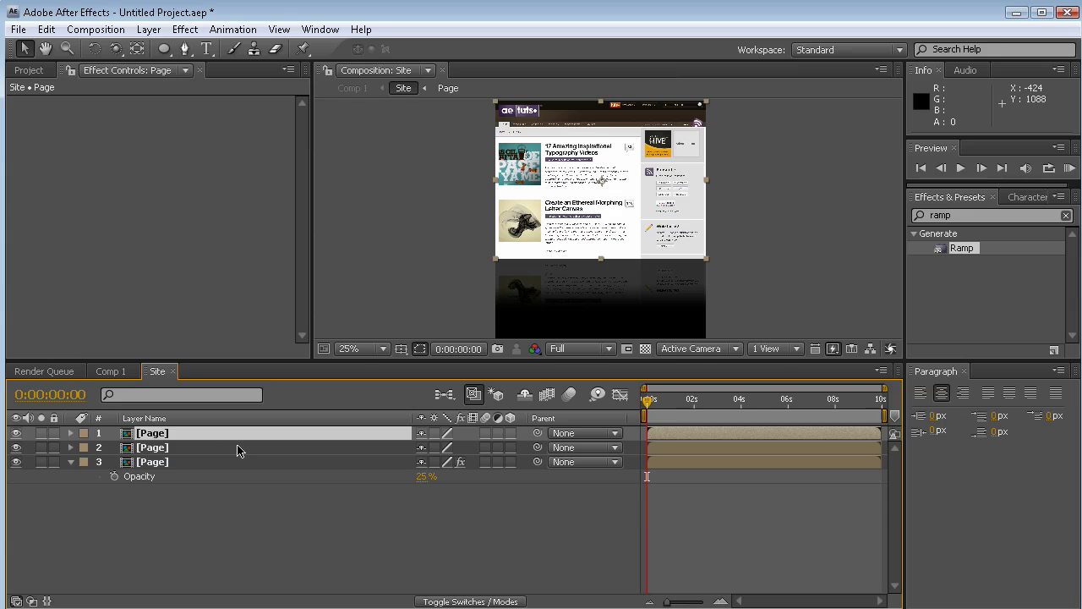
pyautogui.click(169, 433)
pyautogui.press('Return')
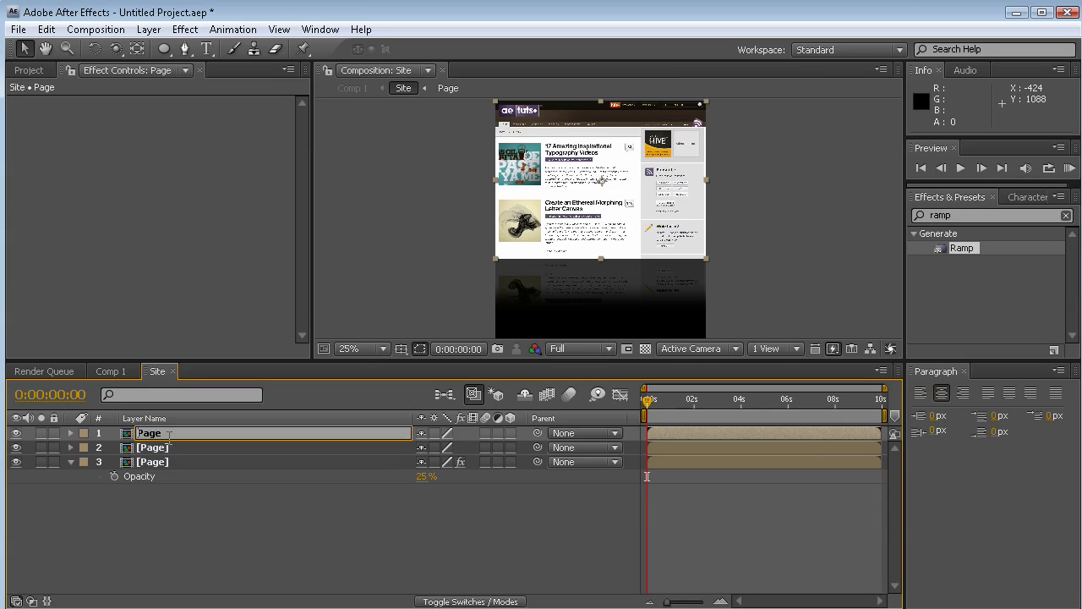
# - Rename the bottom Page layer to 'ref Page'
pyautogui.click(161, 462)
pyautogui.press('Return')
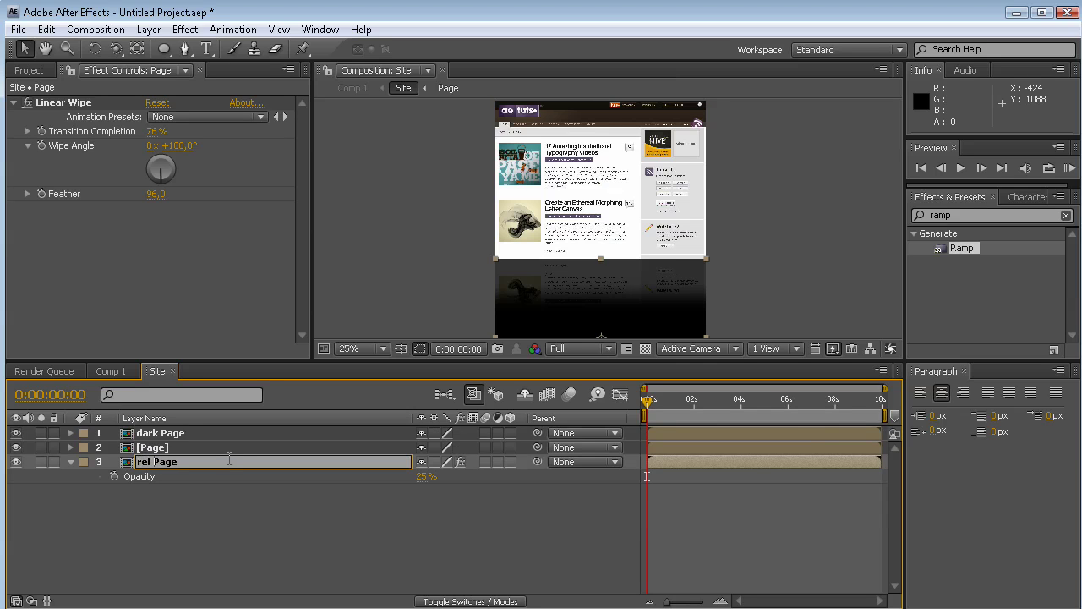
pyautogui.press('Return')
pyautogui.click(186, 433)
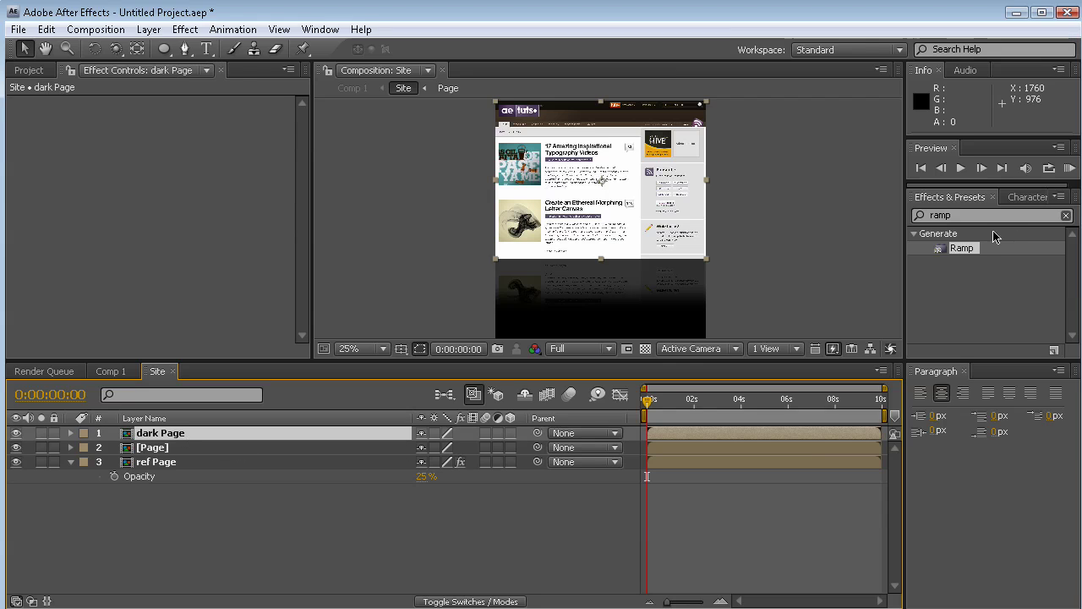
pyautogui.moveTo(961, 247); pyautogui.dragTo(516, 227)
# - Apply Levels to dark Page and lower Output White to 155
pyautogui.write('level')
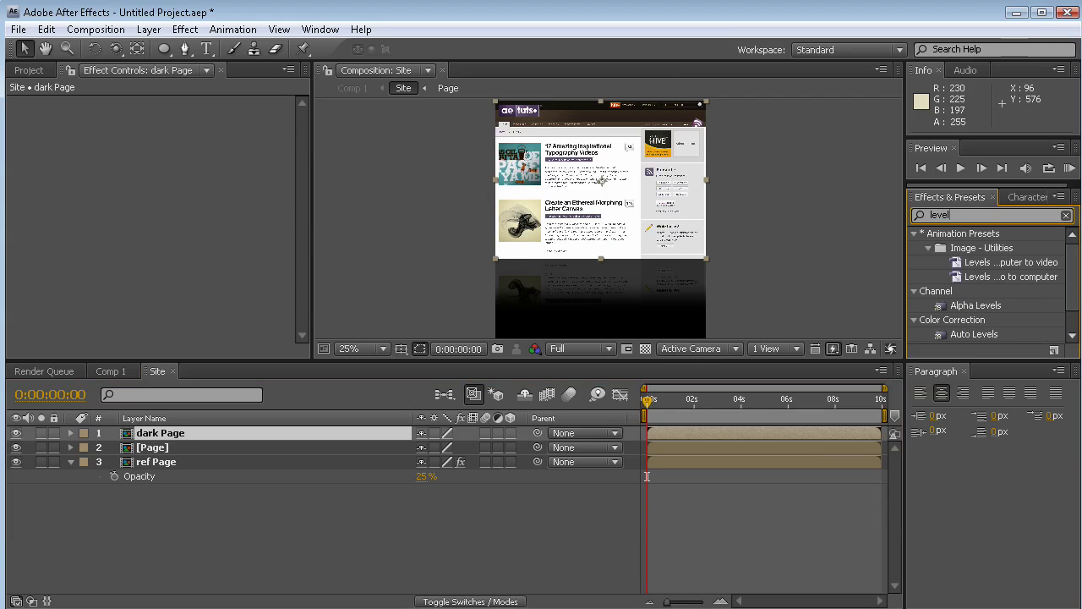
pyautogui.scroll(-2, 990, 288)
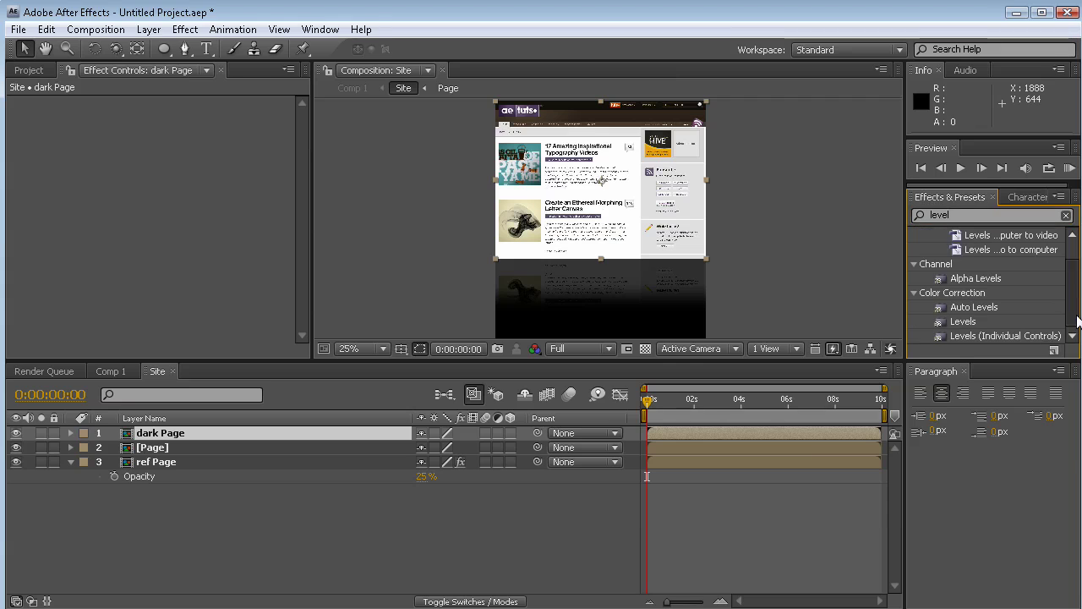
pyautogui.doubleClick(971, 322)
pyautogui.moveTo(269, 233); pyautogui.dragTo(186, 234)
# - Draw a rectangular Subtract mask over the page's upper part, feathered about 69 px
pyautogui.moveTo(164, 48); pyautogui.dragTo(212, 45)
pyautogui.moveTo(451, 110); pyautogui.dragTo(753, 269)
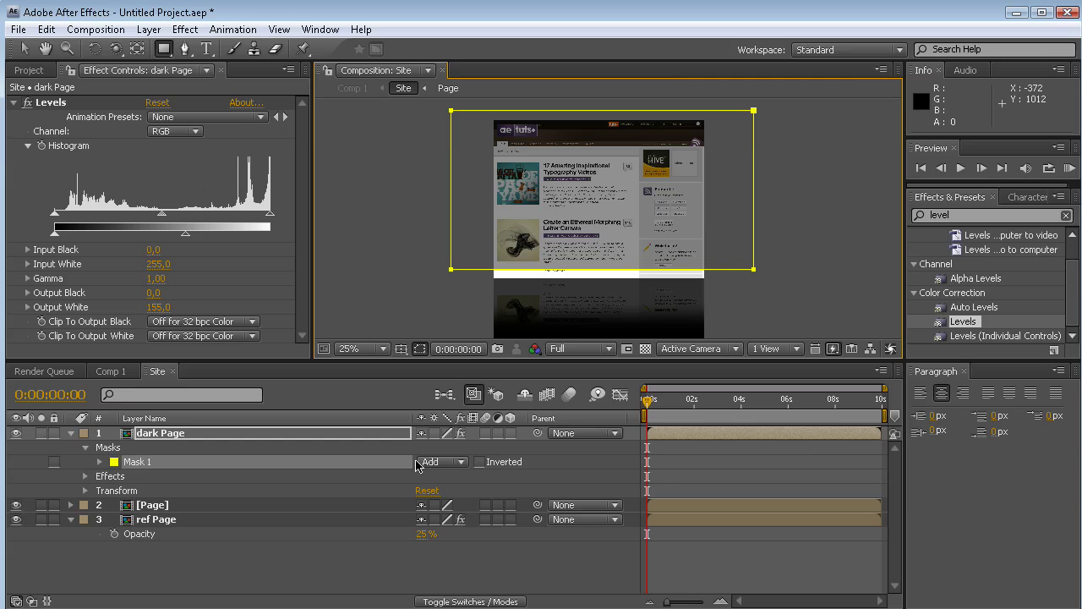
pyautogui.click(419, 461)
pyautogui.click(465, 482)
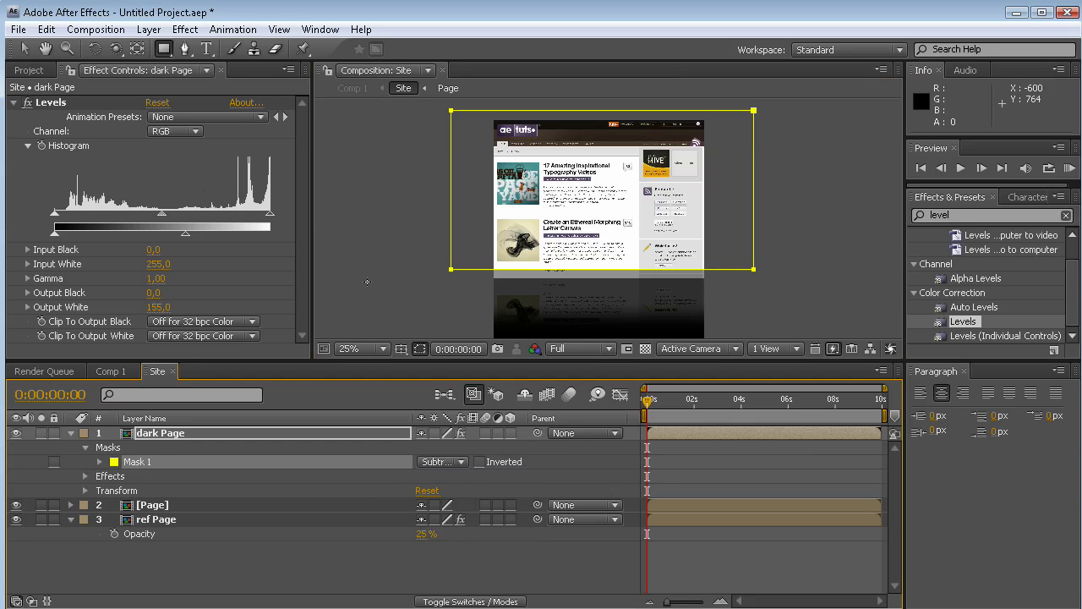
pyautogui.click(100, 462)
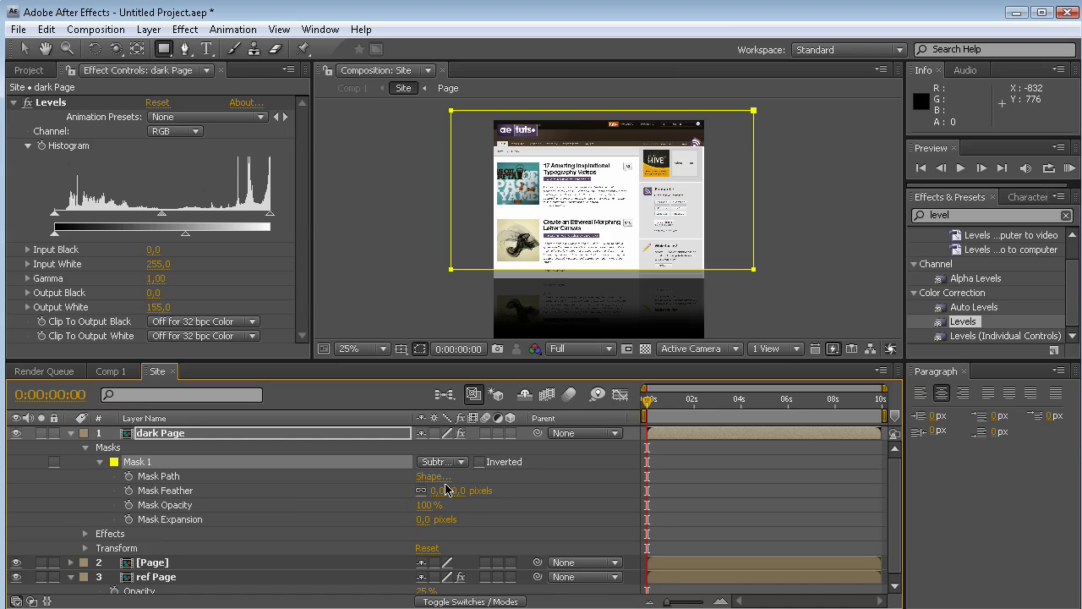
pyautogui.moveTo(456, 499); pyautogui.dragTo(597, 491)
pyautogui.click(669, 493)
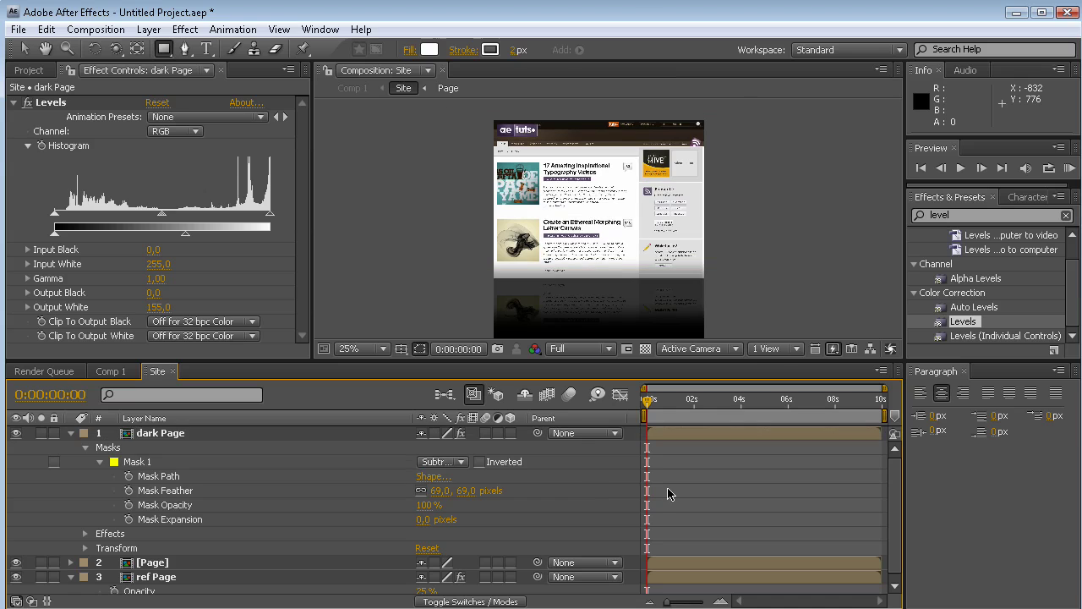
# - Draw a thin extra mask on dark Page, then delete it
pyautogui.click(108, 372)
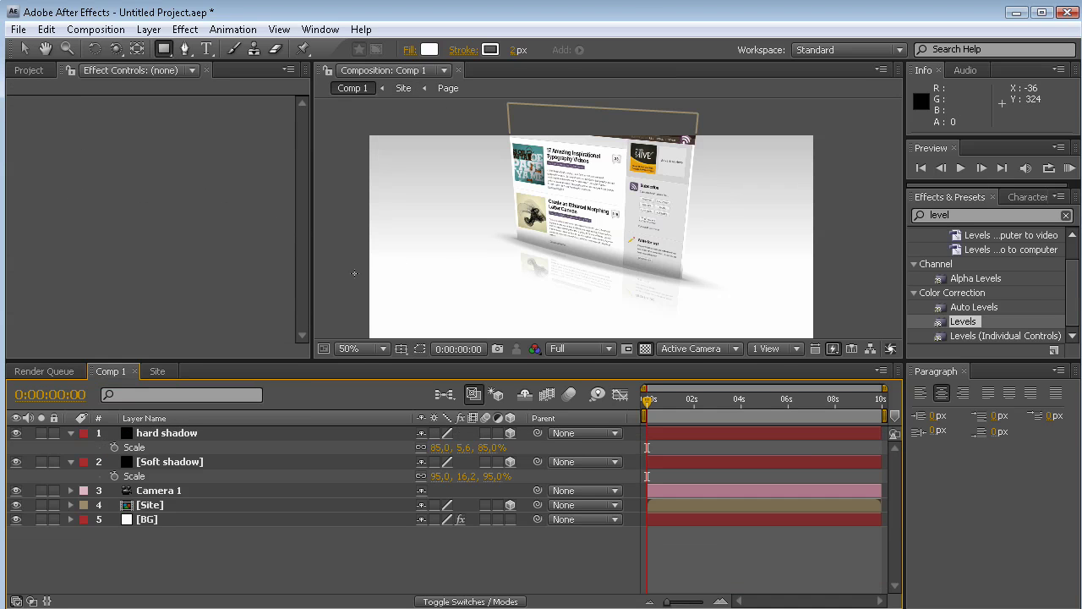
pyautogui.click(158, 372)
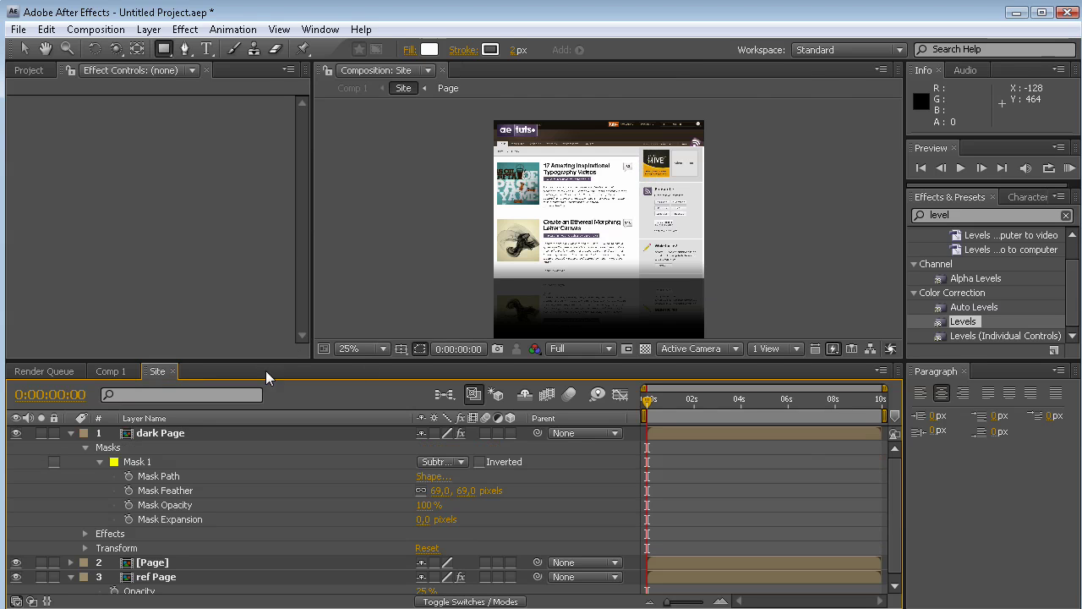
pyautogui.click(220, 466)
pyautogui.moveTo(413, 283); pyautogui.dragTo(689, 272)
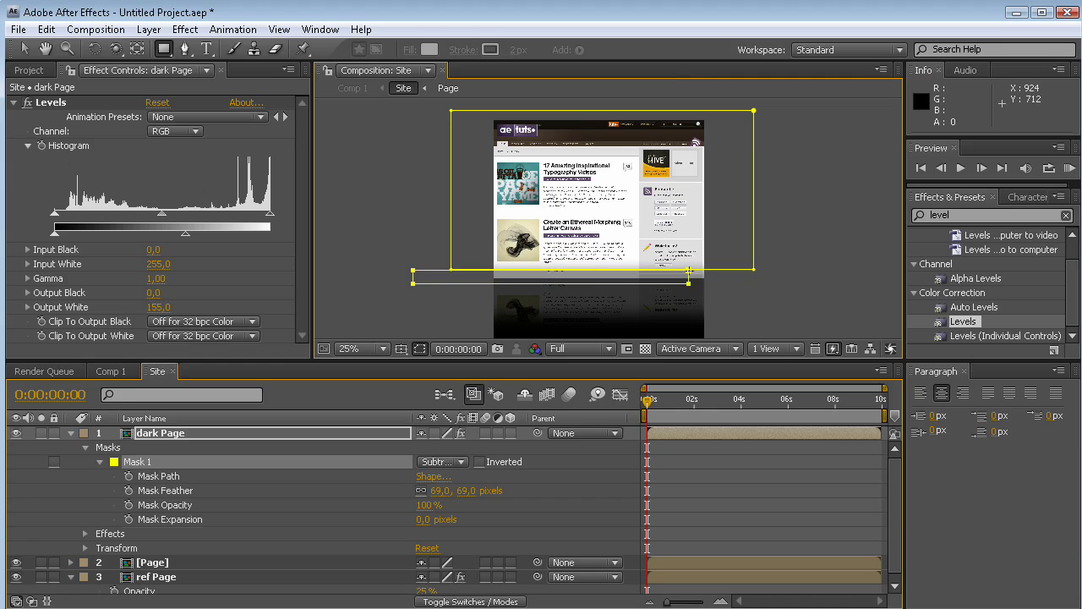
pyautogui.press('Delete')
# - Adjust the dark Page mask feather to 72 pixels
pyautogui.press('v')
pyautogui.moveTo(422, 301); pyautogui.dragTo(753, 272)
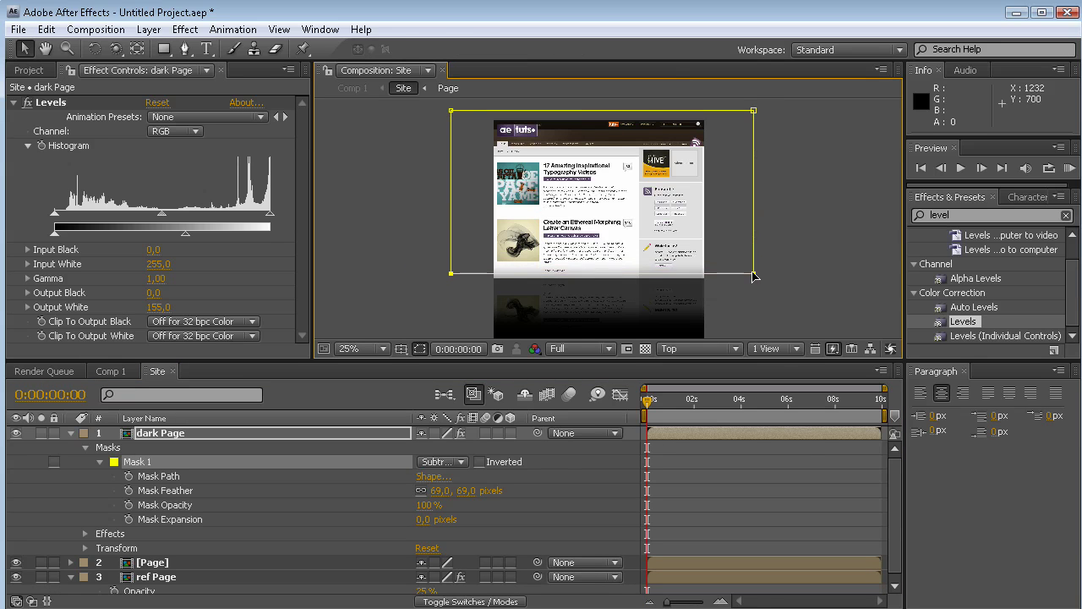
pyautogui.scroll(2, 633, 287)
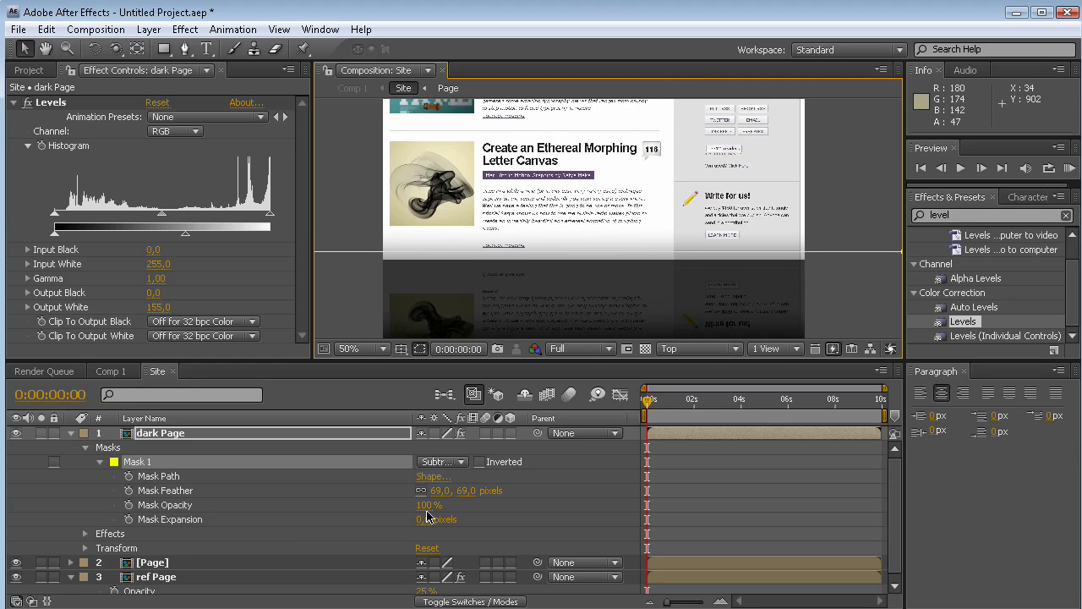
pyautogui.moveTo(457, 493); pyautogui.dragTo(446, 501)
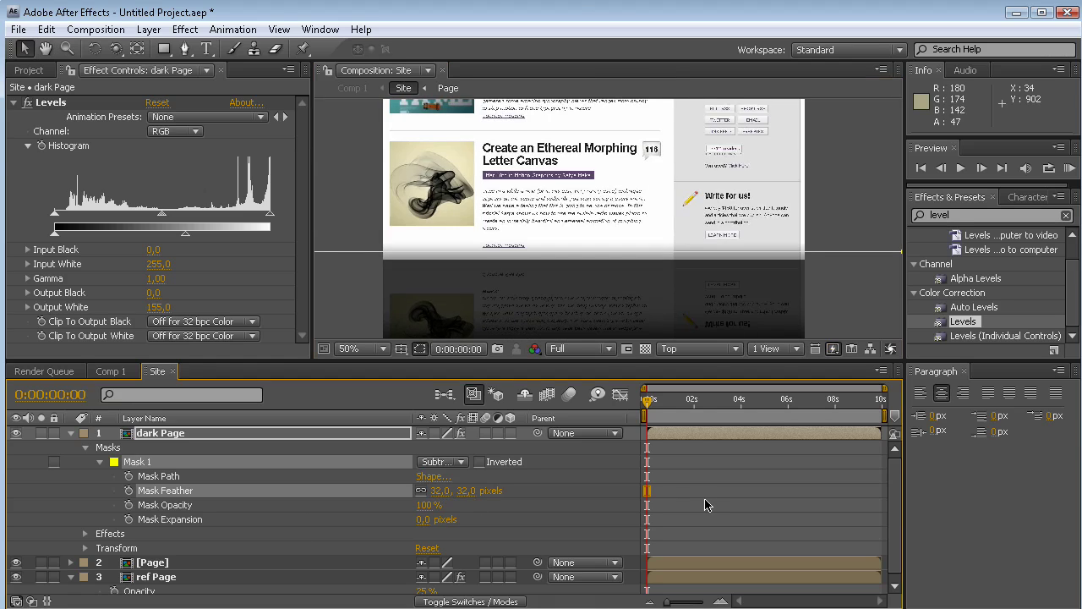
pyautogui.click(292, 455)
pyautogui.moveTo(440, 490); pyautogui.dragTo(361, 490)
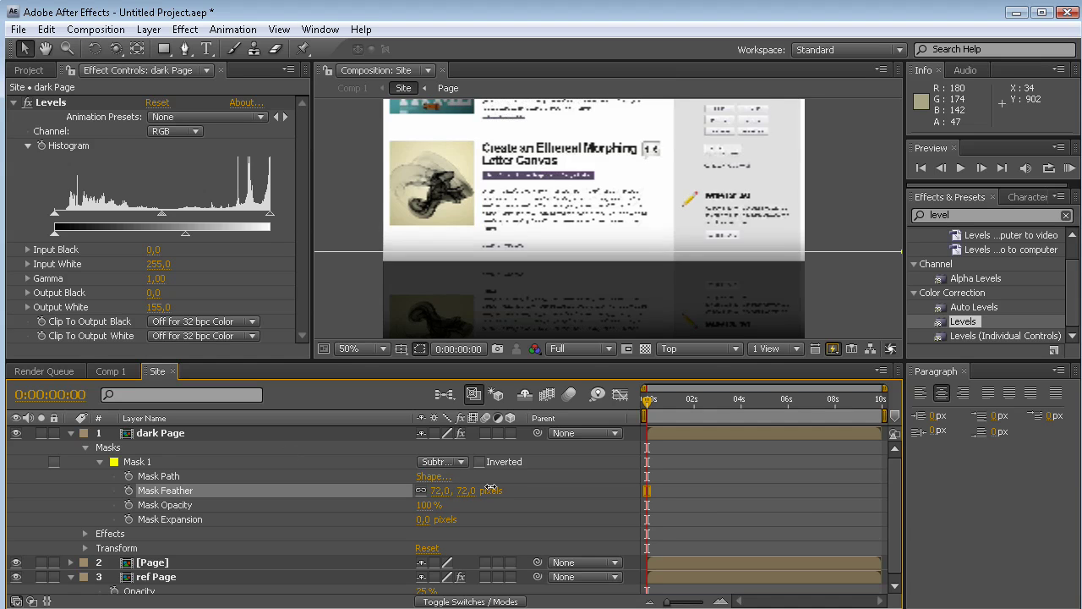
# - Reset Camera 1's Position to 525, 288, -1020.8 to view the page head-on
pyautogui.click(111, 371)
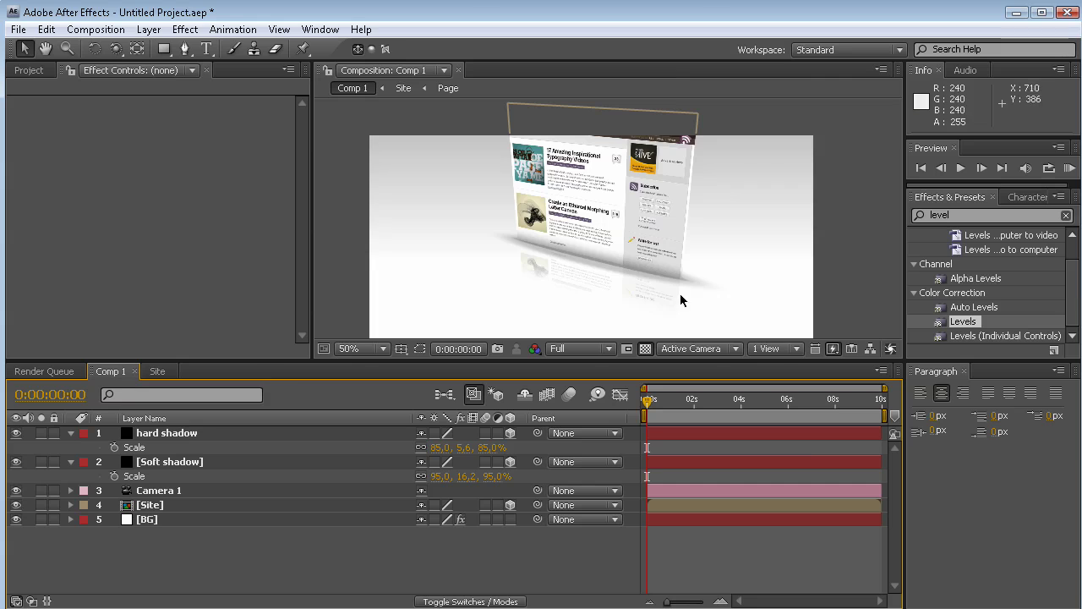
pyautogui.moveTo(664, 310); pyautogui.dragTo(662, 230)
pyautogui.press('c')
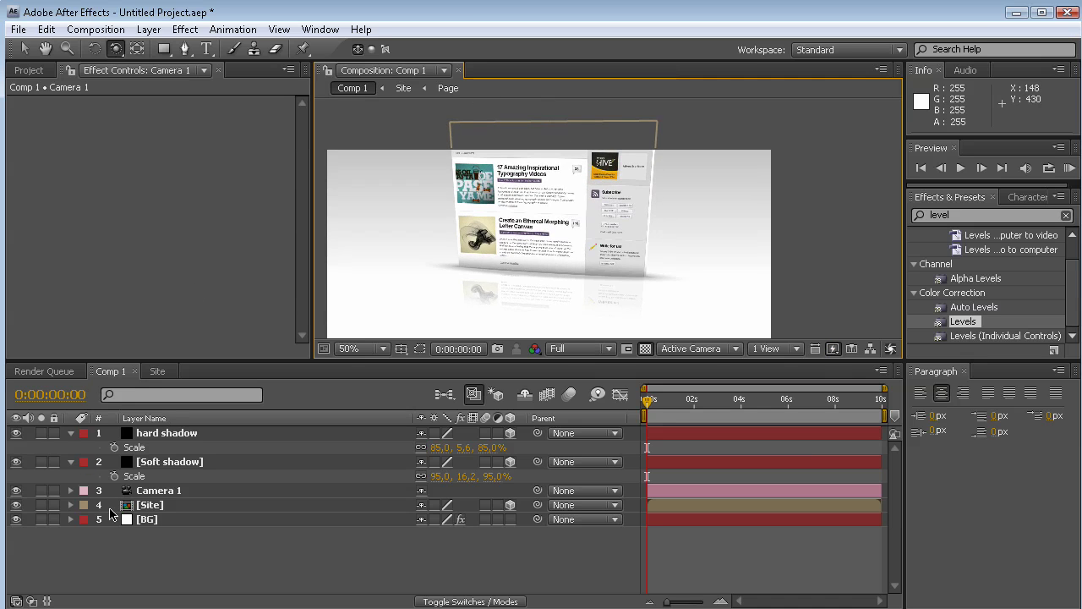
pyautogui.click(165, 498)
pyautogui.press('p')
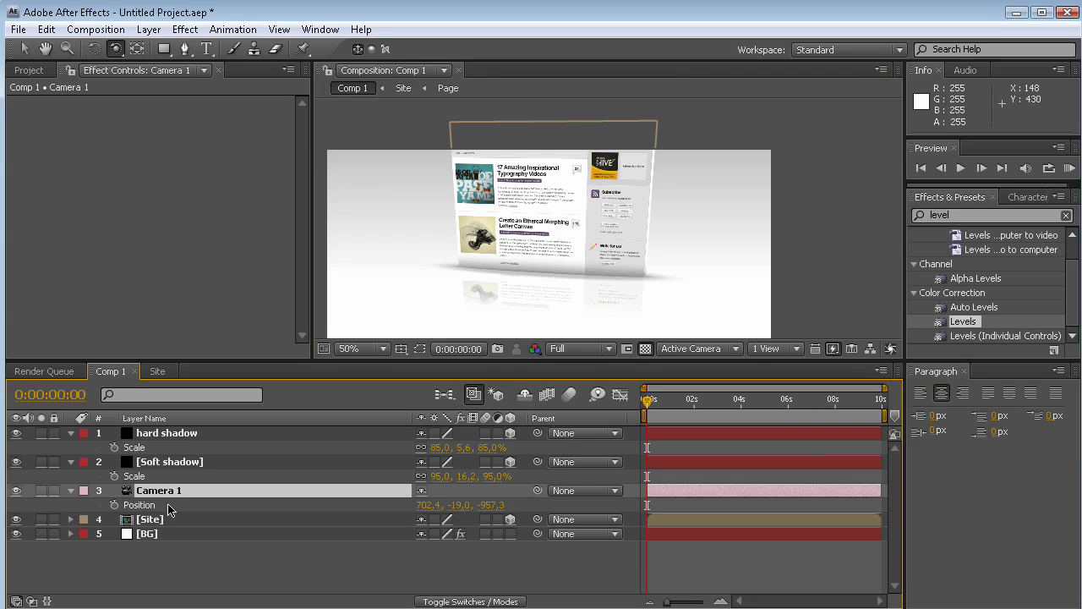
pyautogui.hotkey('shift', 'a')
pyautogui.click(169, 506)
pyautogui.rightClick(169, 521)
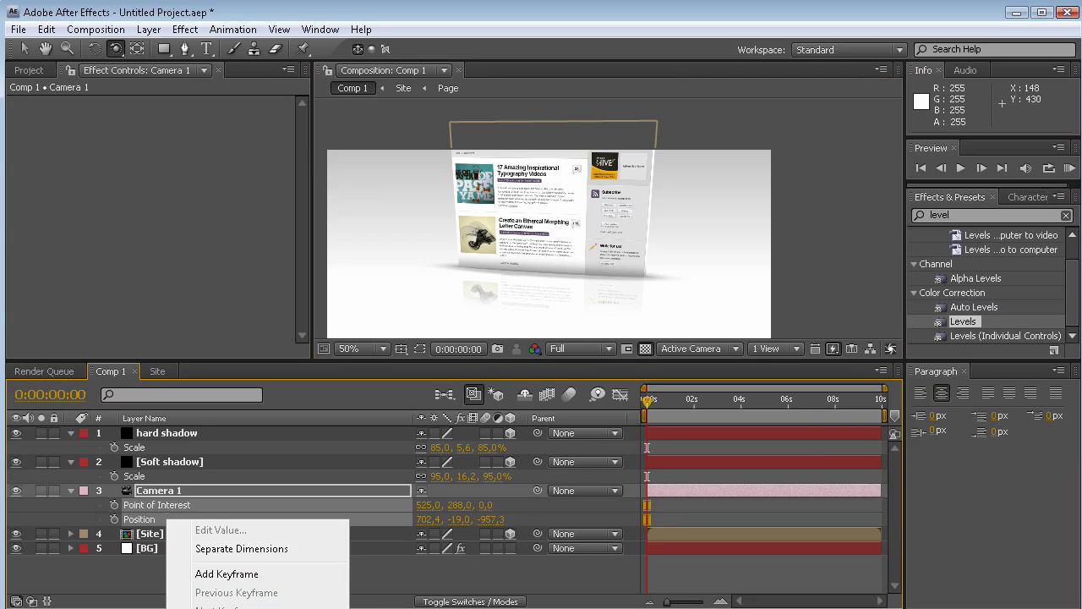
pyautogui.click(220, 606)
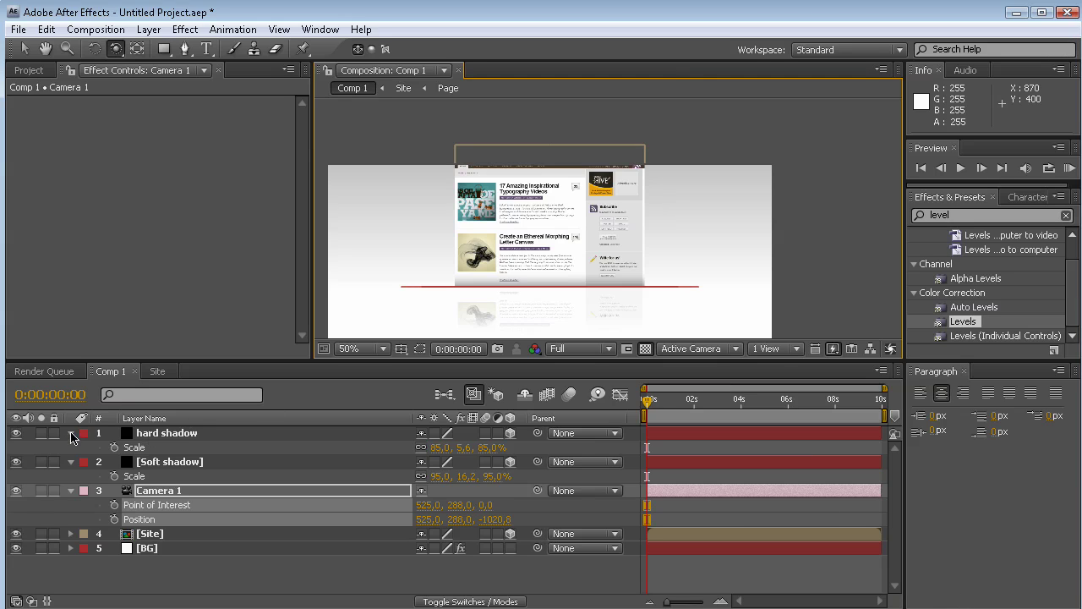
# - Collapse the hard shadow, Soft shadow and Camera 1 property lists
pyautogui.click(71, 433)
pyautogui.click(71, 447)
pyautogui.click(71, 462)
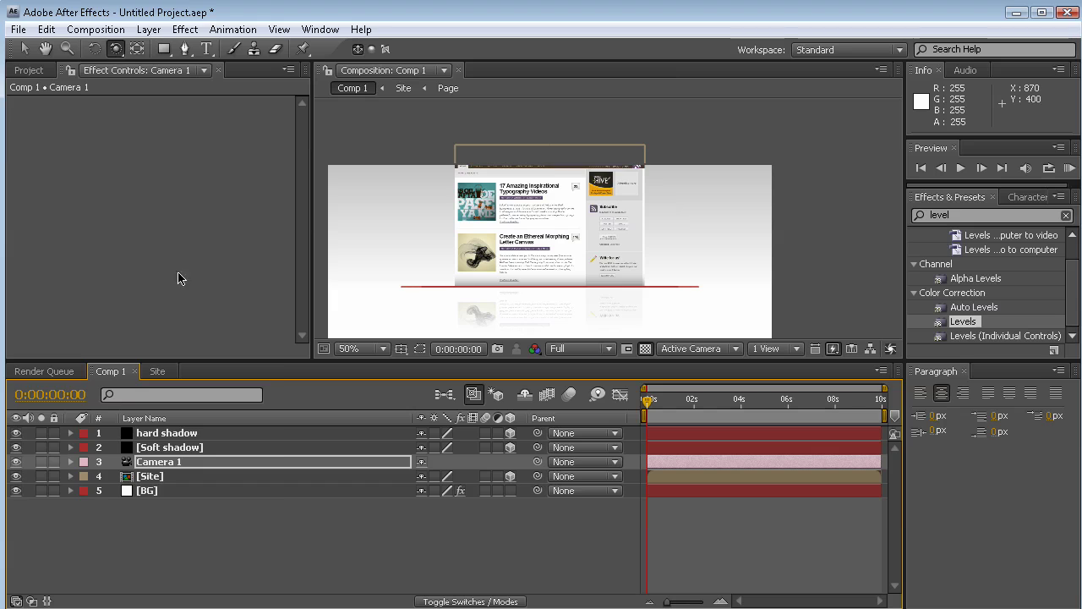
# - Import tech shapes.psd into the project as a composition
pyautogui.click(18, 30)
pyautogui.moveTo(270, 305)
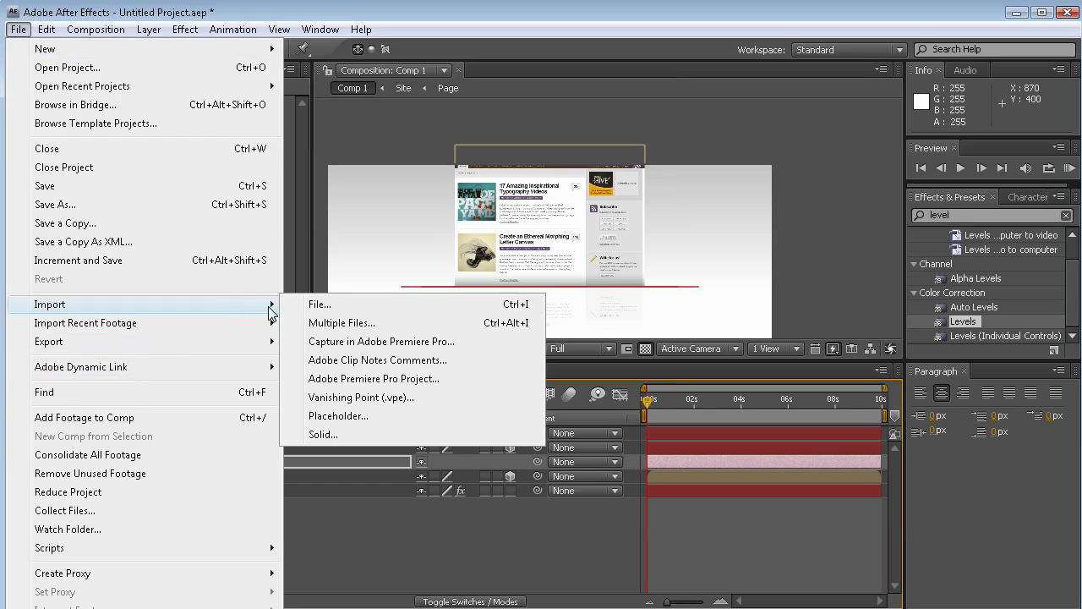
pyautogui.click(357, 304)
pyautogui.click(551, 182)
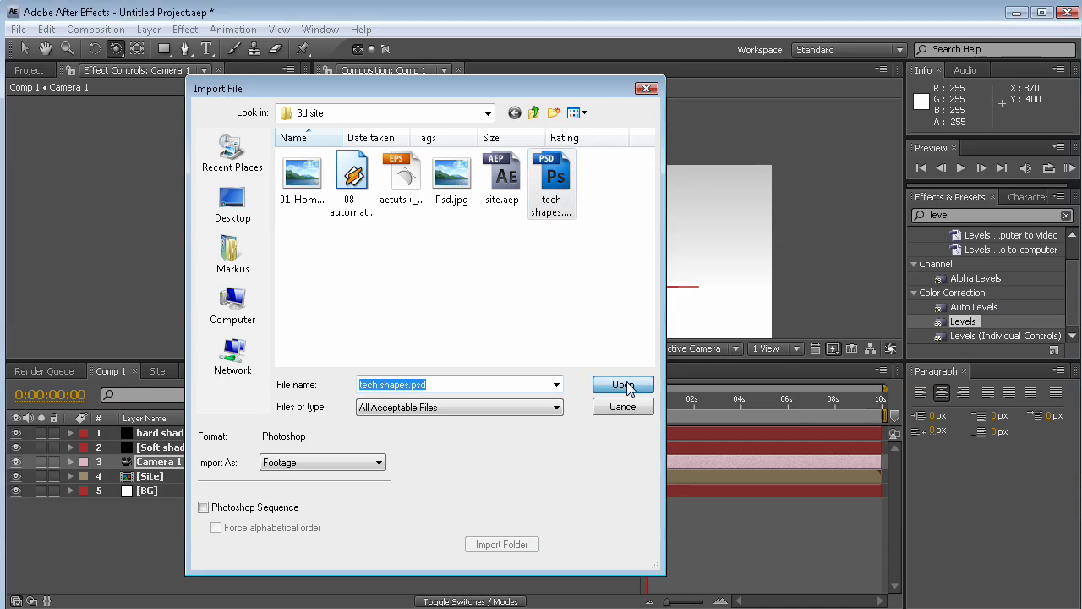
pyautogui.click(623, 385)
pyautogui.click(644, 429)
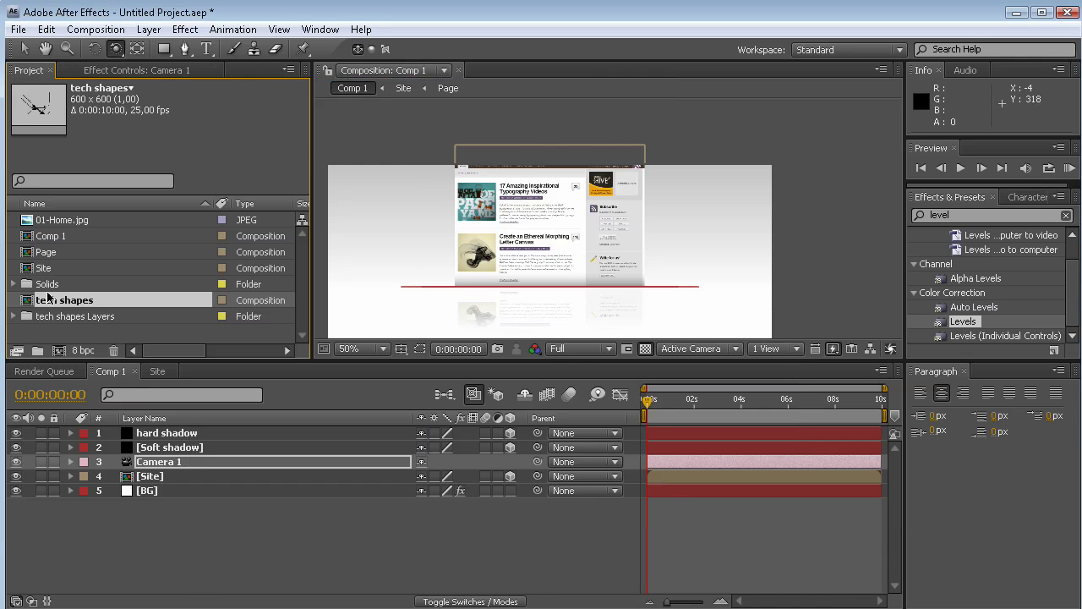
# - Open the tech shapes composition, compare it with the source web page, and select Layer 1
pyautogui.doubleClick(47, 302)
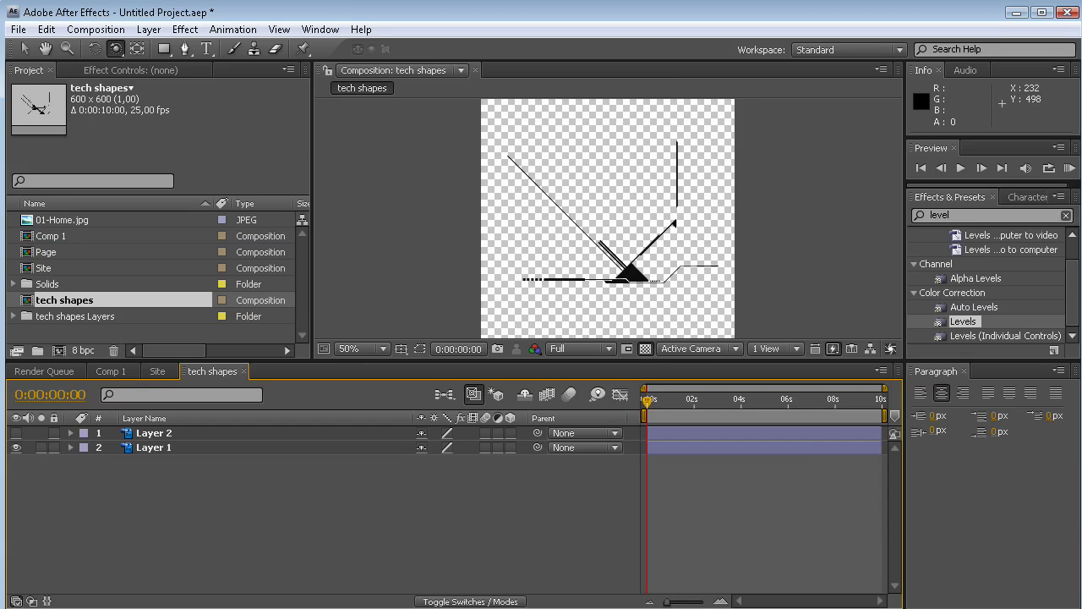
pyautogui.hotkey('alt', 'Tab')
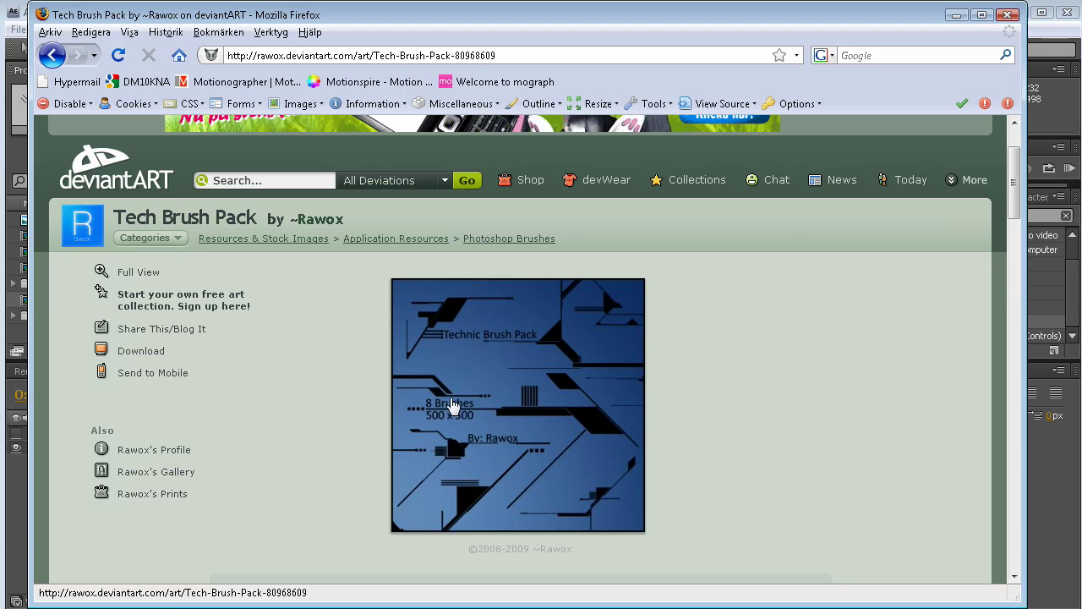
pyautogui.click(956, 14)
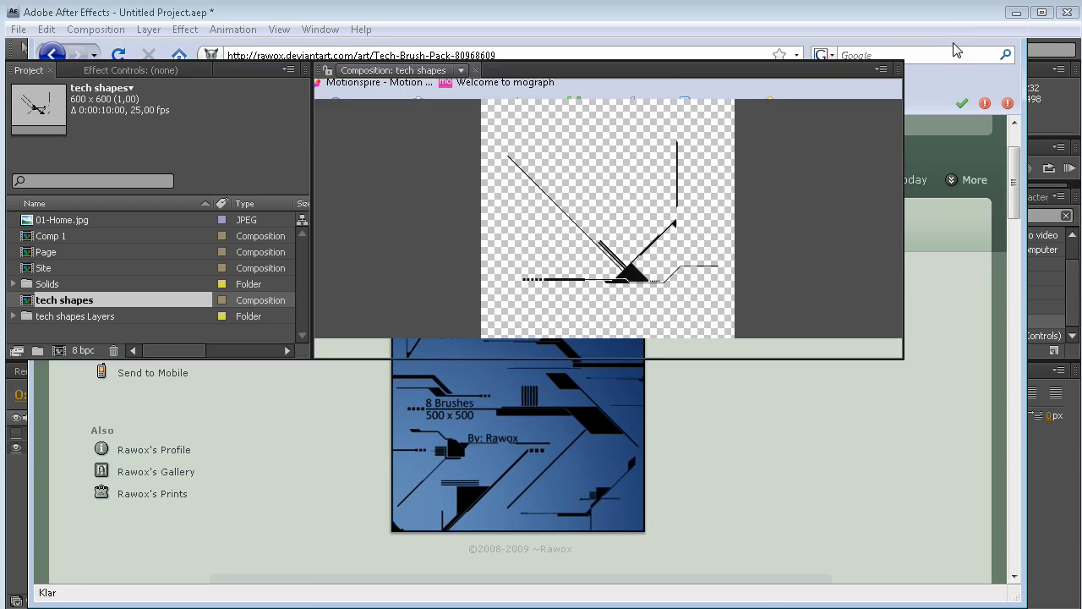
pyautogui.click(144, 449)
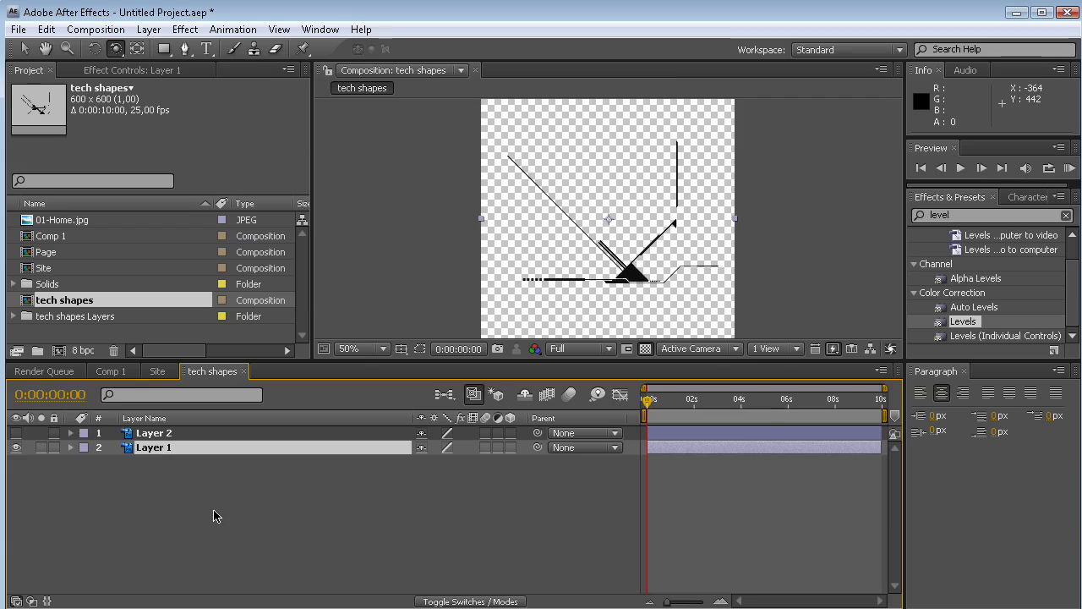
# - Paste the tech shapes layer into Comp 1 and move it slightly right and up
pyautogui.click(106, 371)
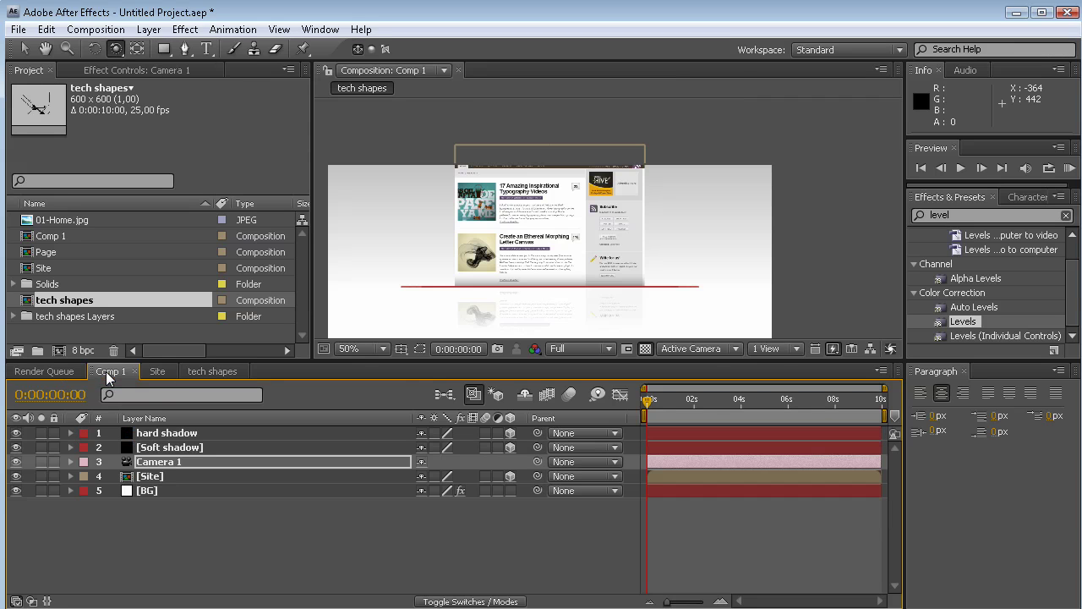
pyautogui.hotkey('ctrl', 'v')
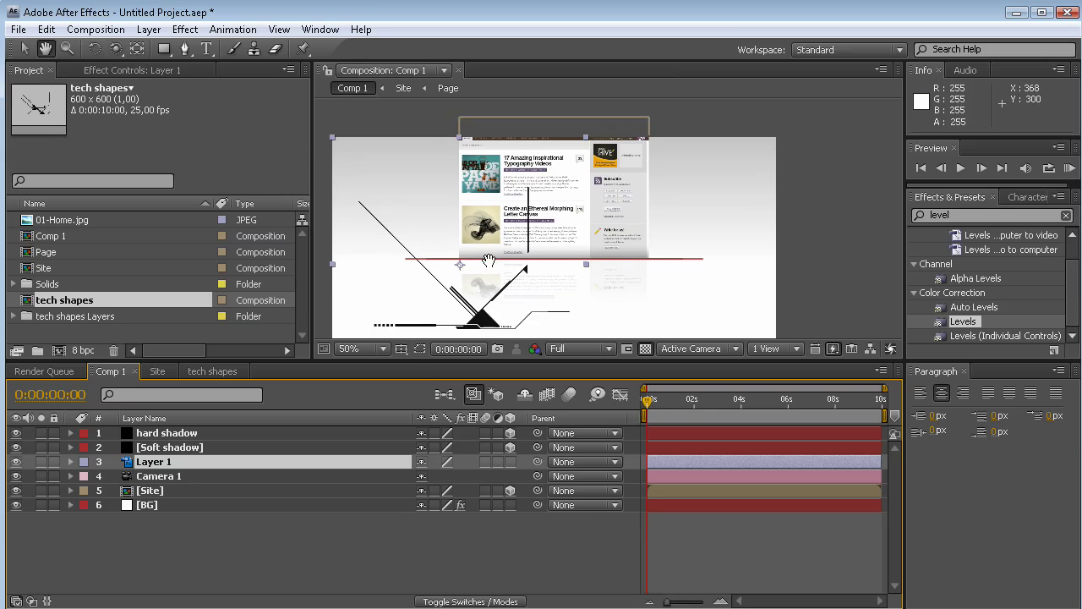
pyautogui.click(24, 51)
pyautogui.moveTo(503, 283); pyautogui.dragTo(574, 262)
# - Pre-compose the shapes as Tech 1, name the layer Tech 1, and open the precomp
pyautogui.click(208, 464)
pyautogui.hotkey('ctrl', 'shift', 'c')
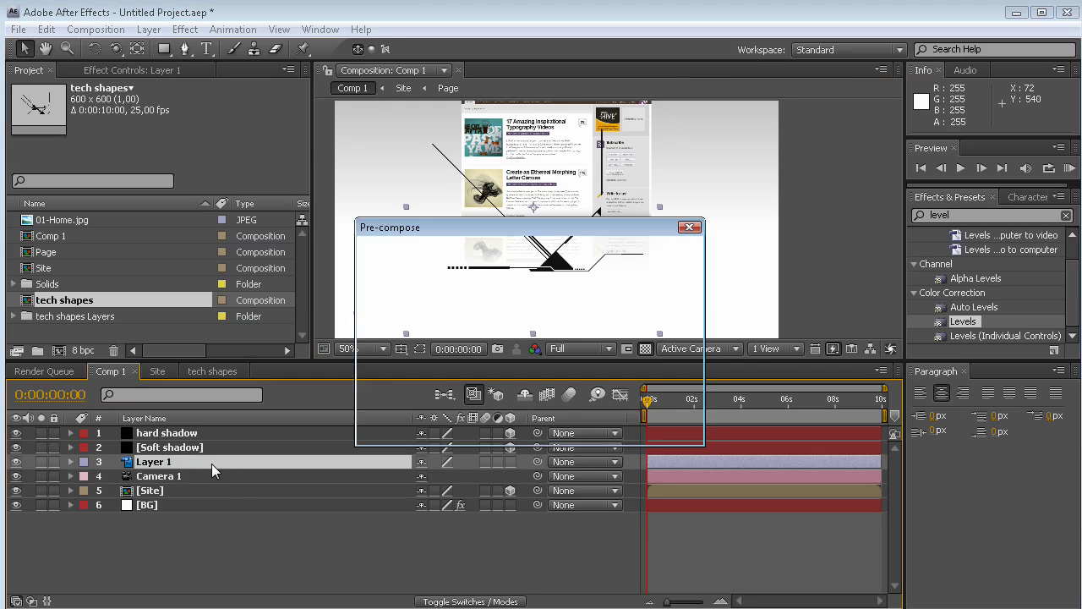
pyautogui.write('Tech 1')
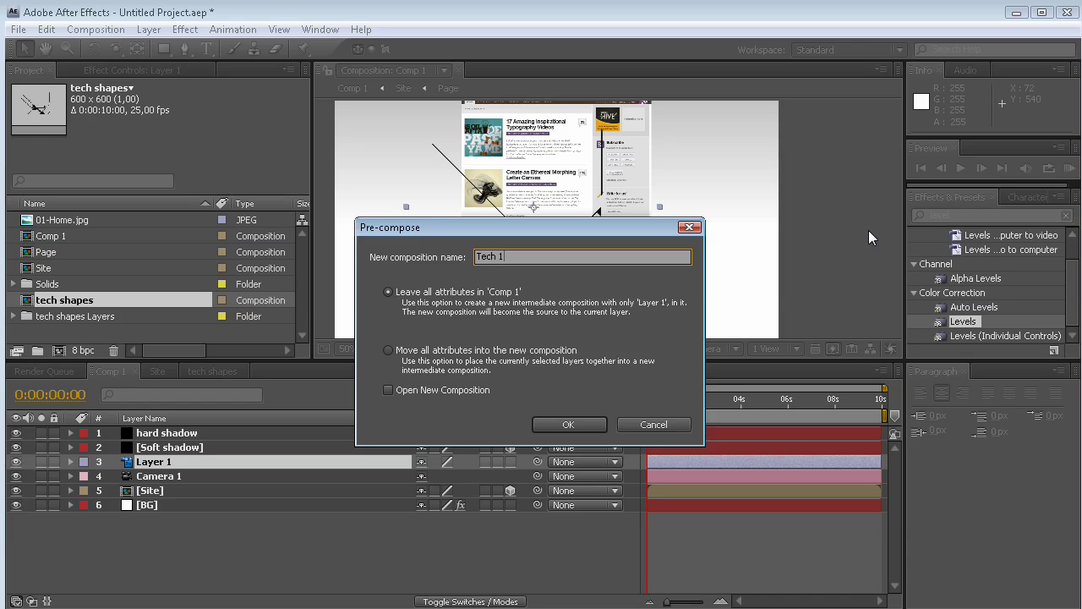
pyautogui.click(568, 425)
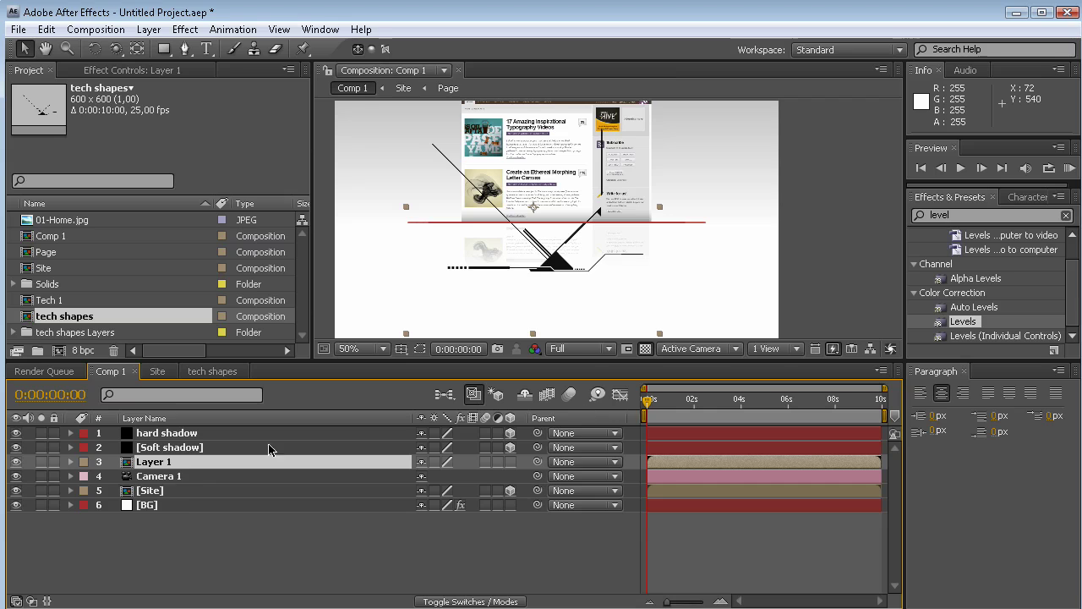
pyautogui.press('Return')
pyautogui.write('Tech 1')
pyautogui.press('Return')
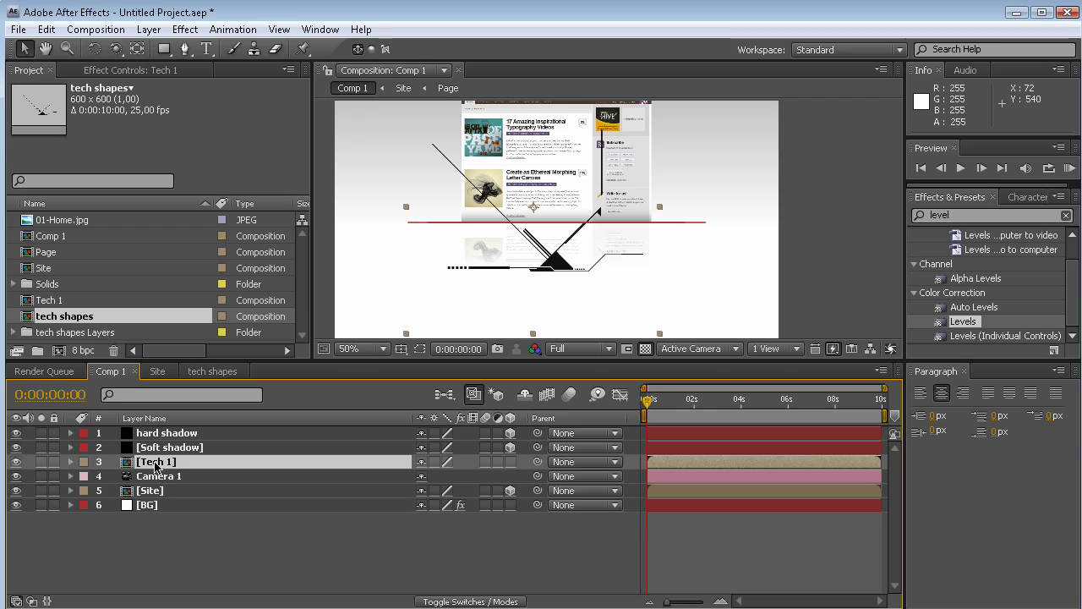
pyautogui.doubleClick(176, 466)
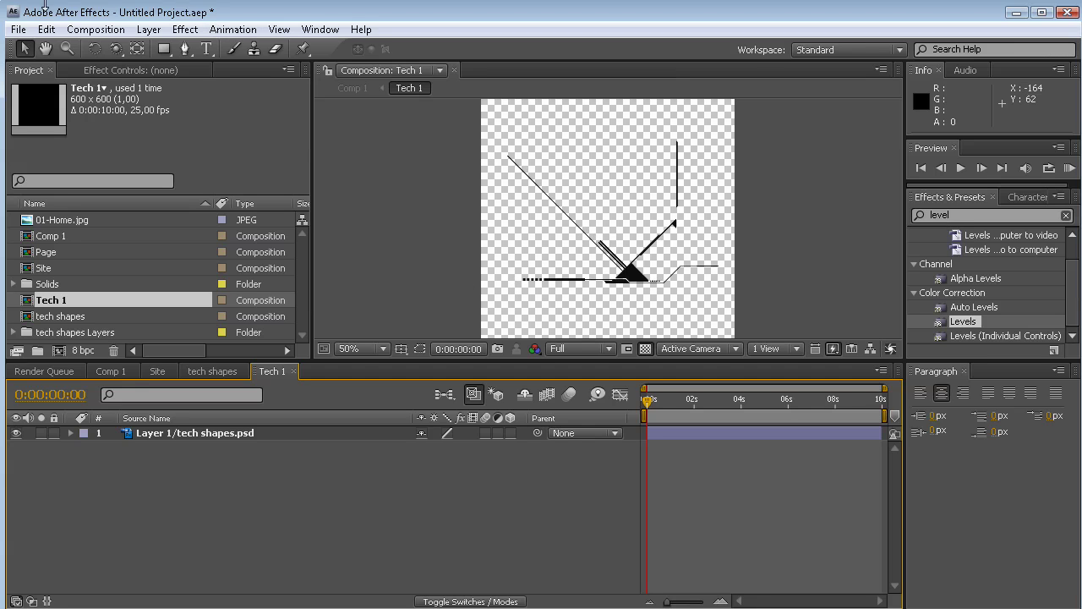
# - Change the Tech 1 composition width to 800 pixels
pyautogui.click(95, 29)
pyautogui.click(114, 72)
pyautogui.click(553, 223)
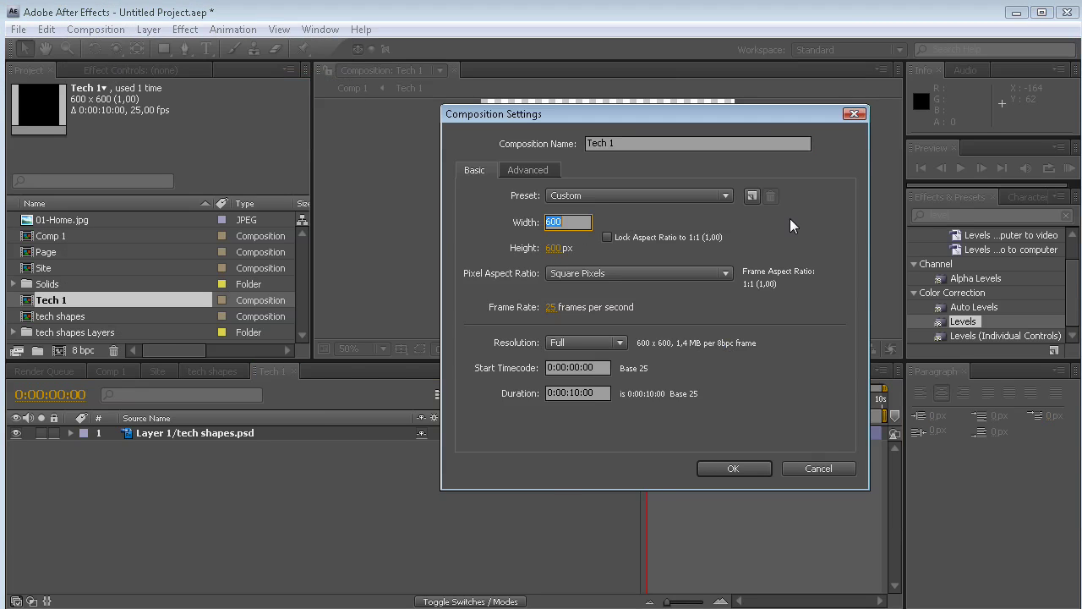
pyautogui.write('800')
pyautogui.press('Return')
pyautogui.click(732, 469)
# - Nudge the tech shapes layer slightly to the right
pyautogui.click(663, 281)
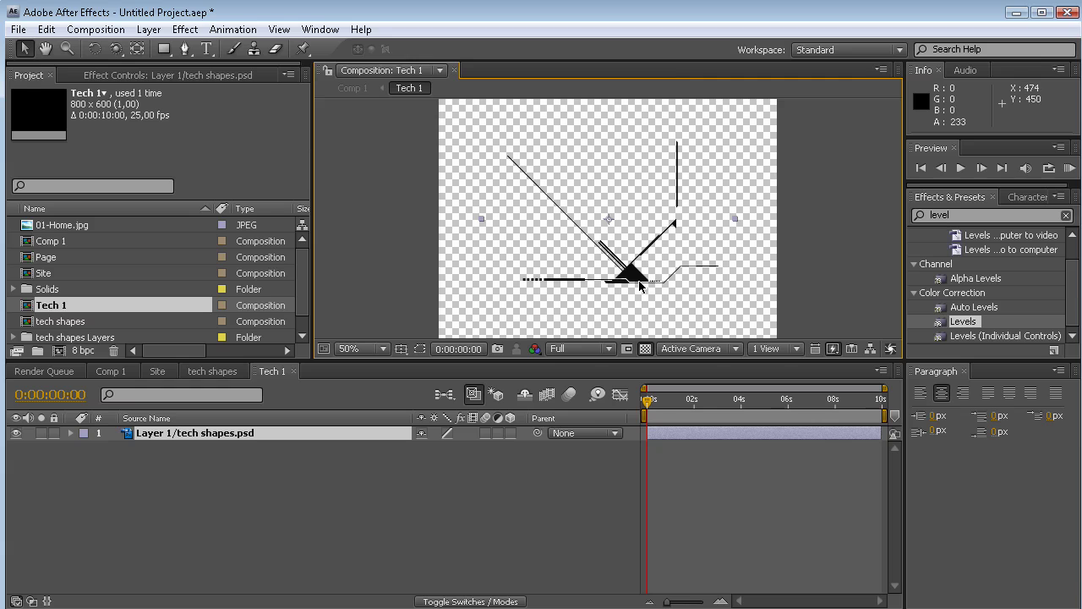
pyautogui.moveTo(668, 282); pyautogui.dragTo(673, 280)
pyautogui.press('Return')
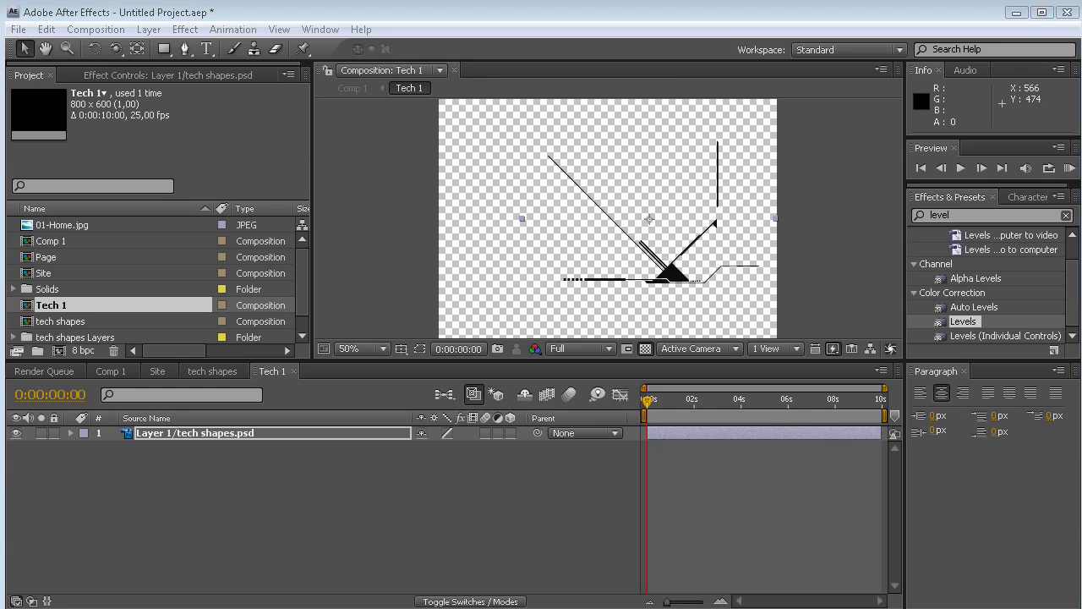
pyautogui.click(206, 48)
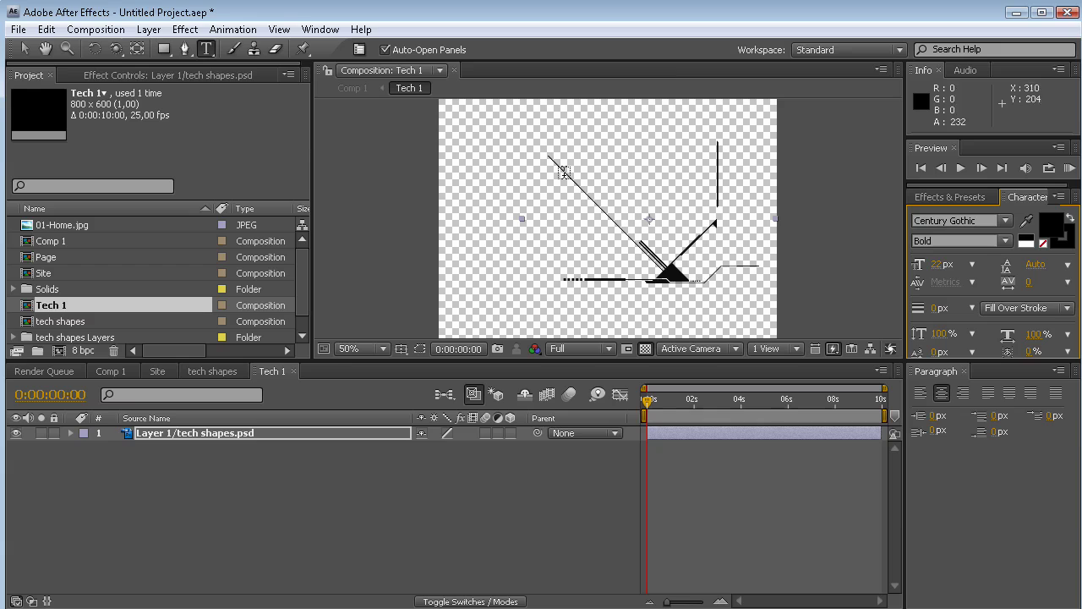
# - Type 'AMAZING TUTORIALS' at the top-left, scale it to 209%, and nudge it right
pyautogui.click(464, 150)
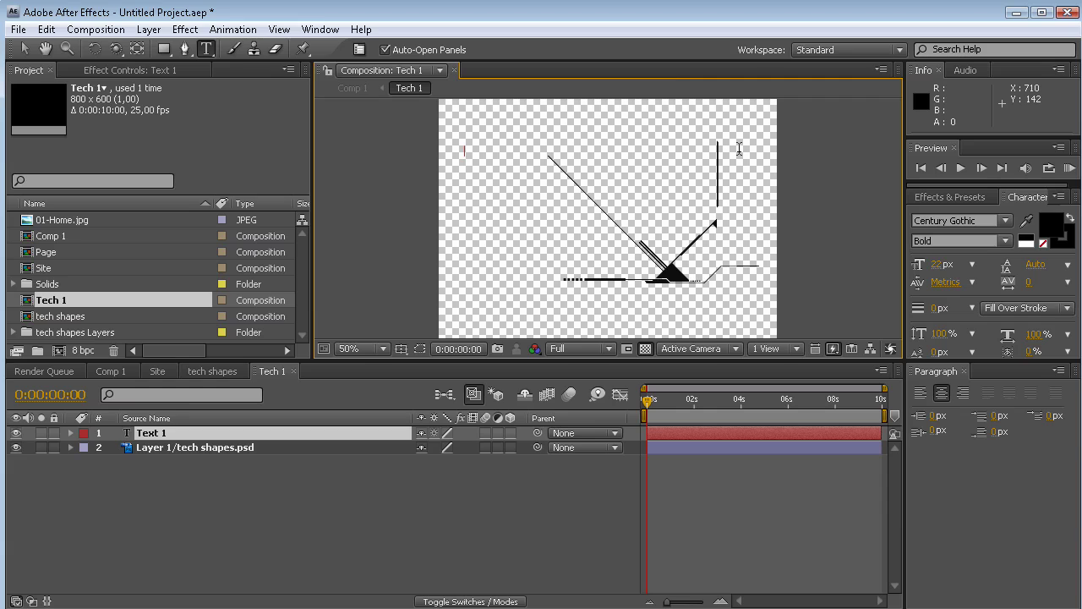
pyautogui.write('AMAZING ')
pyautogui.write('TUTORIALS')
pyautogui.click(25, 48)
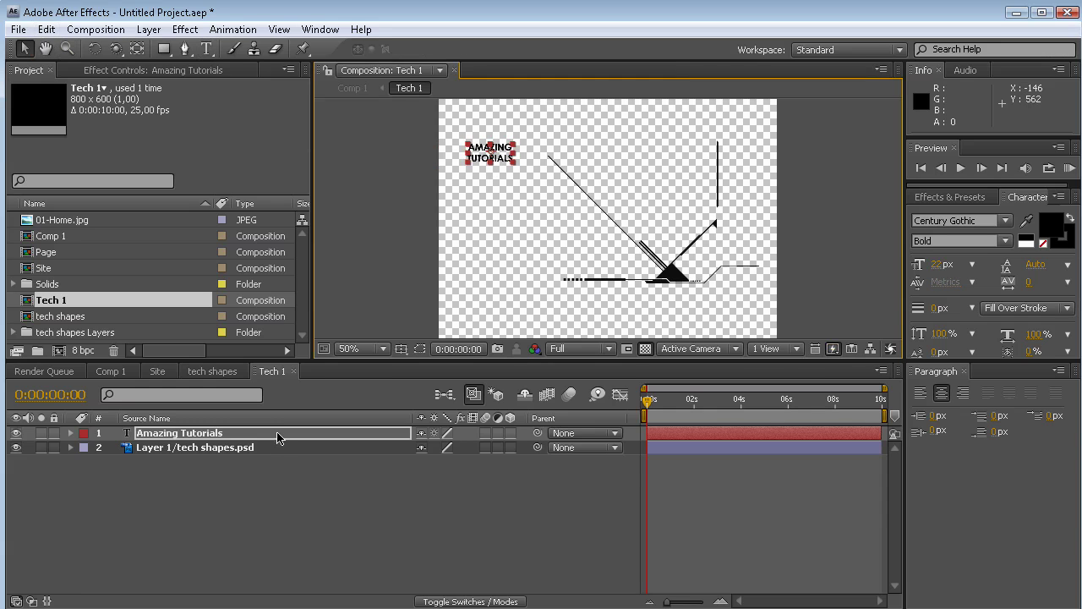
pyautogui.press('s')
pyautogui.moveTo(470, 447); pyautogui.dragTo(514, 447)
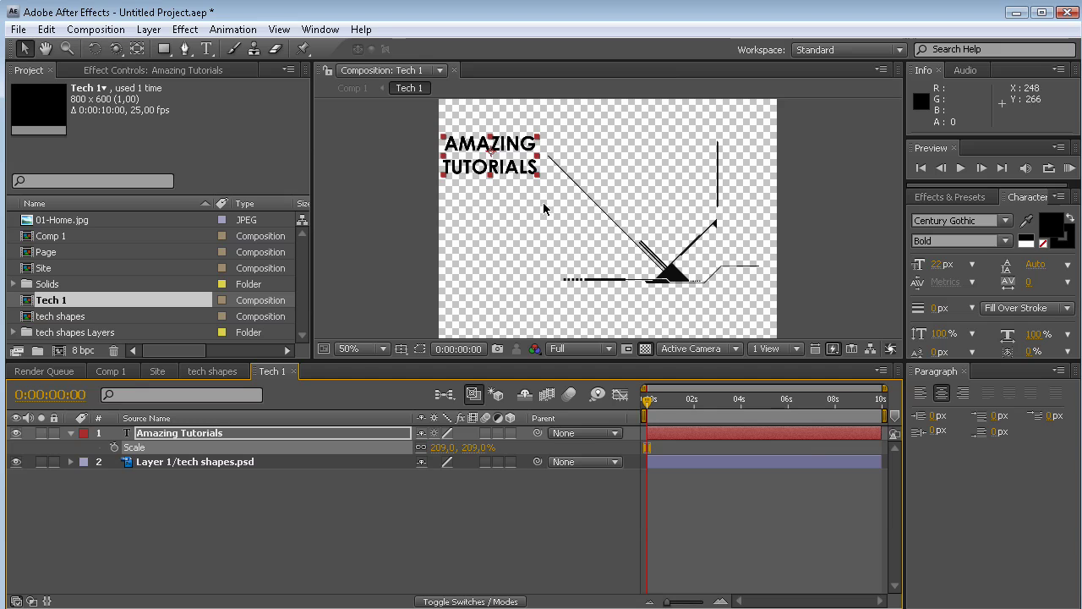
pyautogui.moveTo(529, 166); pyautogui.dragTo(539, 166)
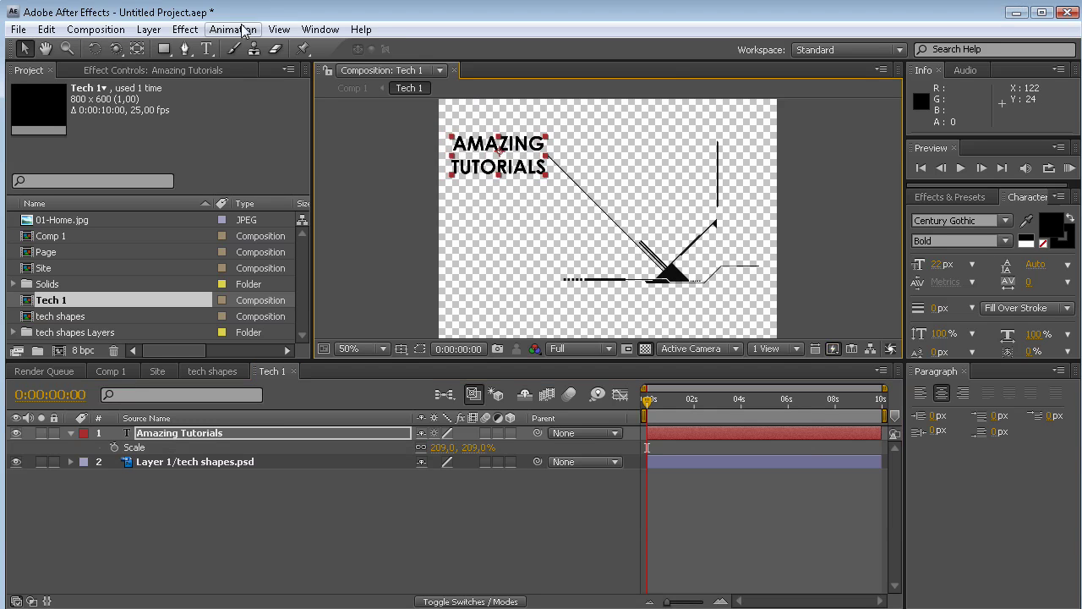
pyautogui.click(206, 48)
# - Type two lines of binary digits (0101…) as a new text layer at the lower left
pyautogui.click(499, 283)
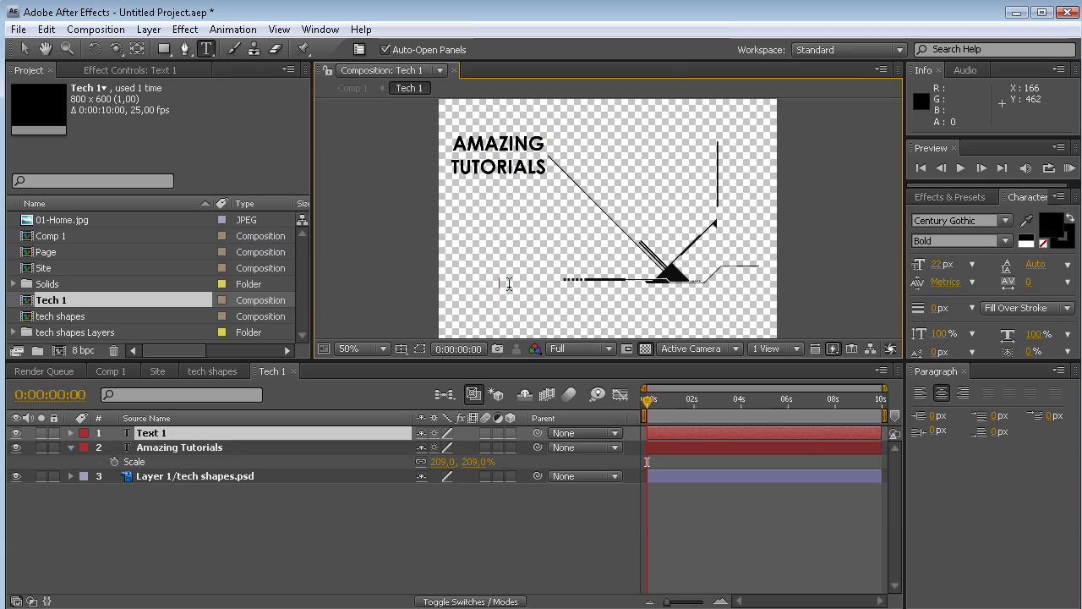
pyautogui.write('0101010101010101010101')
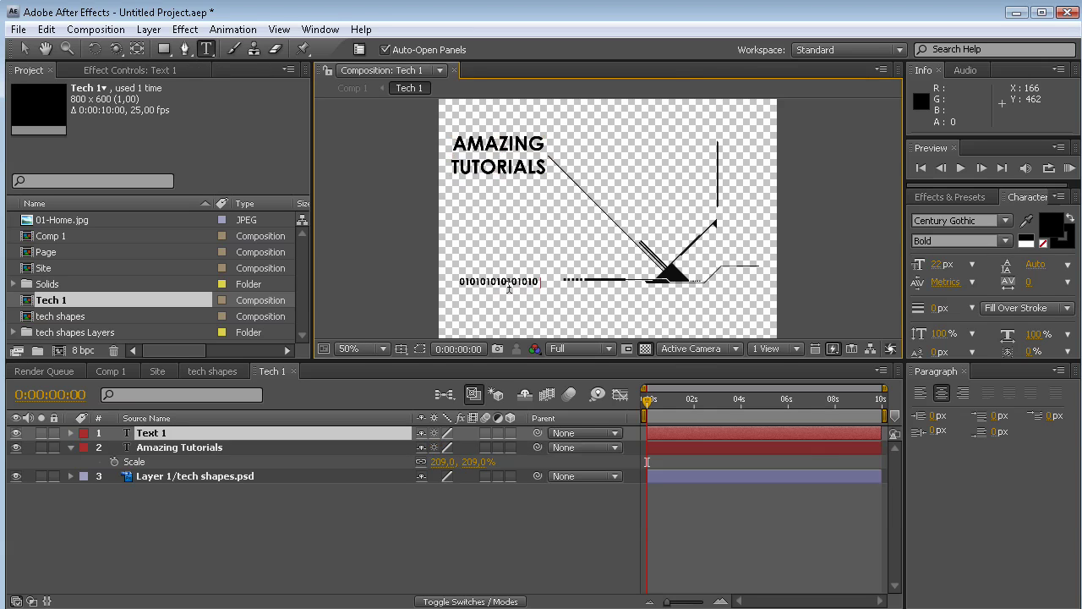
pyautogui.write('0101010101')
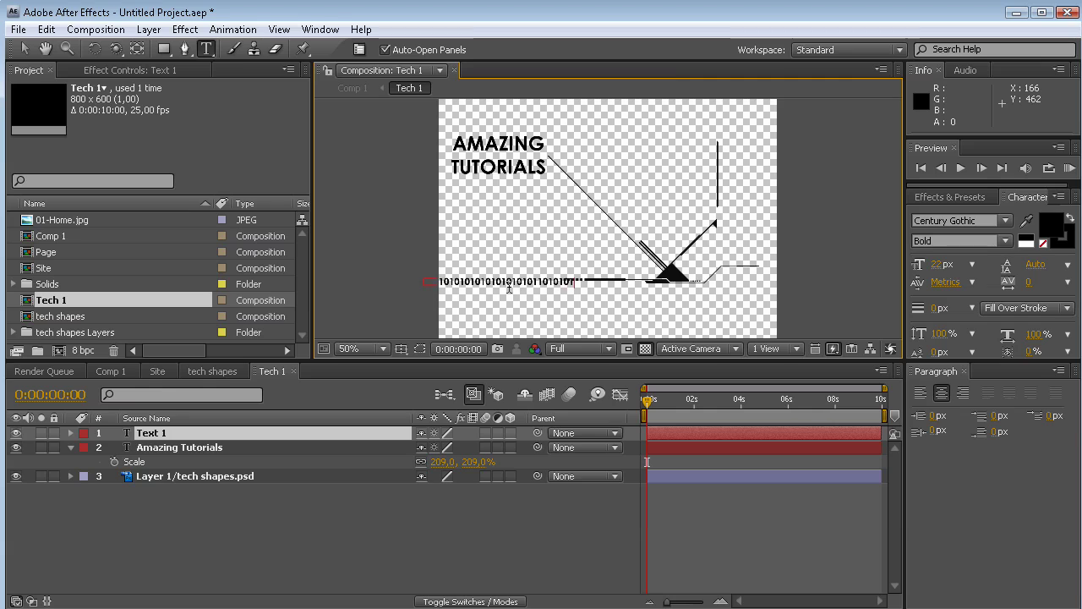
pyautogui.write('1010101010101010101010101010')
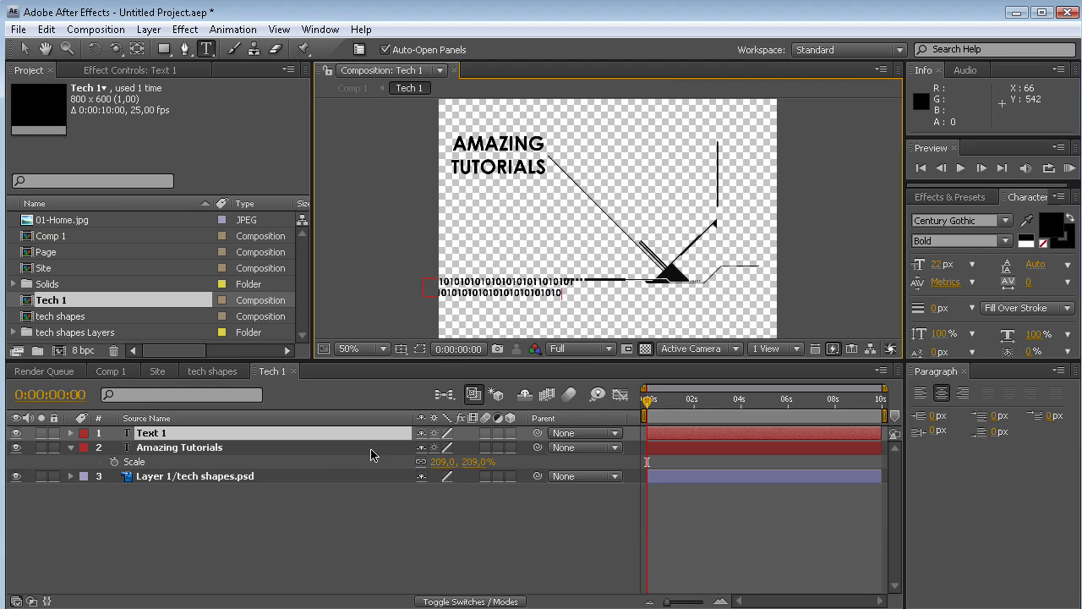
pyautogui.press('KP_Enter')
pyautogui.scroll(2, 529, 269)
pyautogui.moveTo(529, 269); pyautogui.dragTo(590, 246)
# - Scale the binary text to 43% and place it beside the dashed line
pyautogui.click(296, 440)
pyautogui.press('s')
pyautogui.moveTo(480, 449); pyautogui.dragTo(454, 450)
pyautogui.press('v')
pyautogui.moveTo(539, 273); pyautogui.dragTo(561, 267)
pyautogui.press('.')
pyautogui.moveTo(554, 314); pyautogui.dragTo(549, 285)
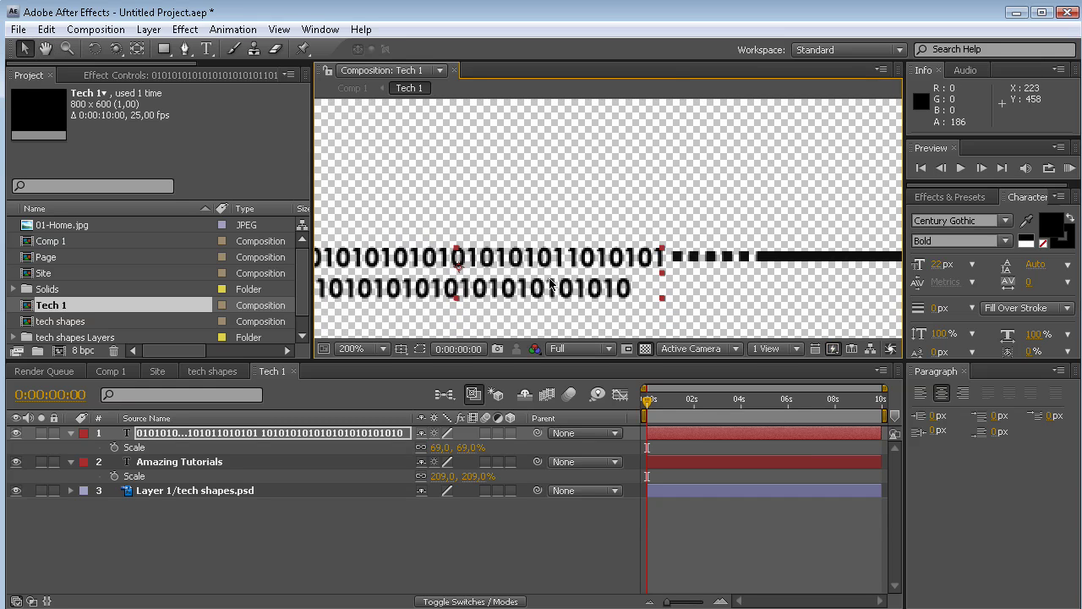
pyautogui.moveTo(460, 448); pyautogui.dragTo(438, 448)
pyautogui.moveTo(540, 281); pyautogui.dragTo(622, 275)
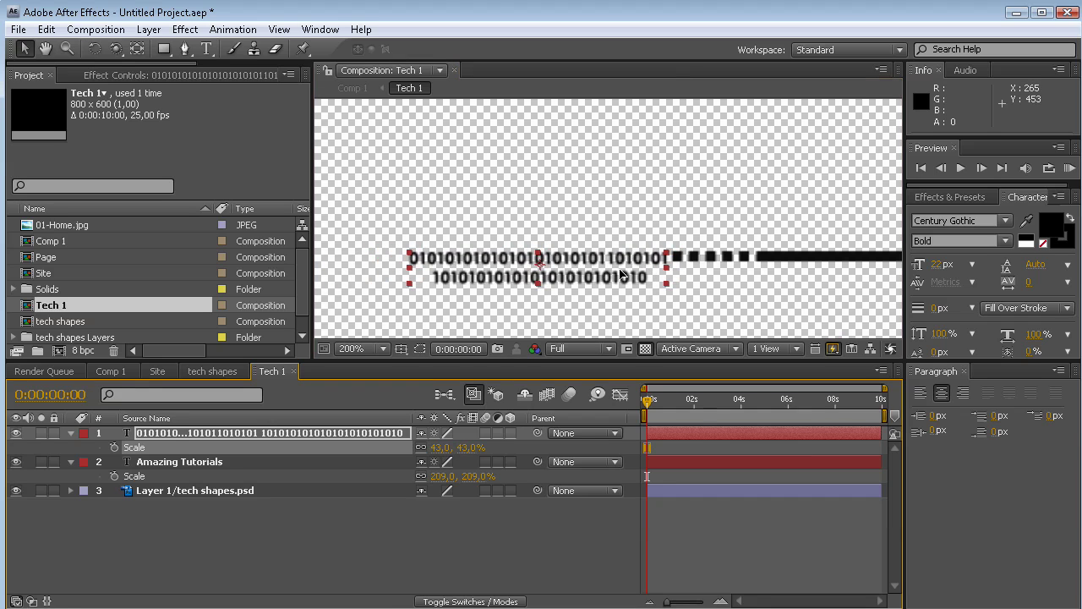
# - Pan the view and try moving the tech shapes, then undo that move
pyautogui.press(',')
pyautogui.press('h')
pyautogui.moveTo(722, 194); pyautogui.dragTo(486, 257)
pyautogui.press('v')
pyautogui.moveTo(514, 162); pyautogui.dragTo(563, 203)
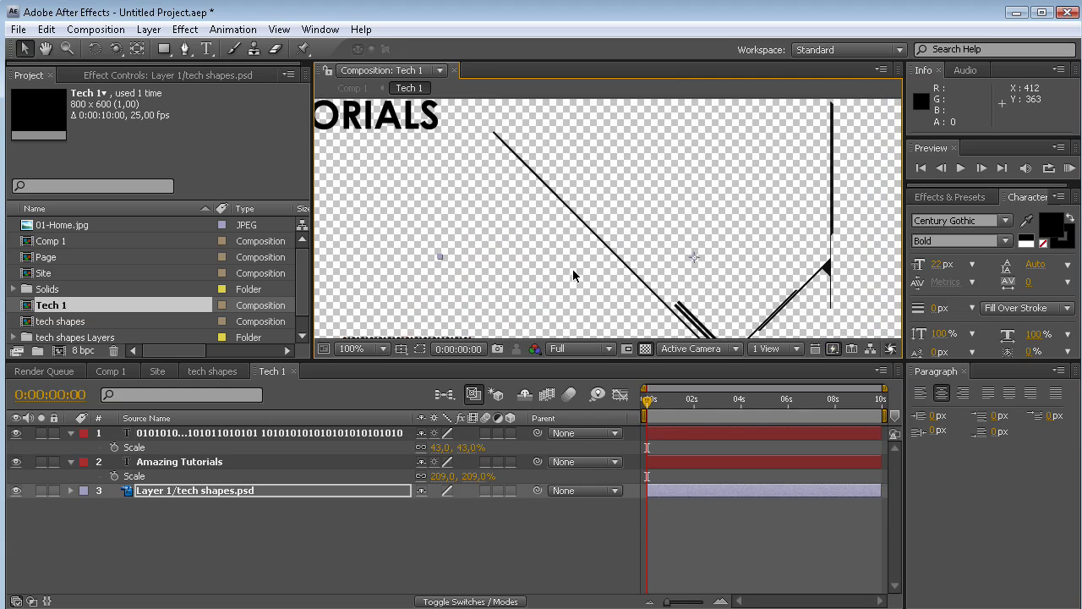
pyautogui.hotkey('ctrl', 'z')
pyautogui.click(272, 433)
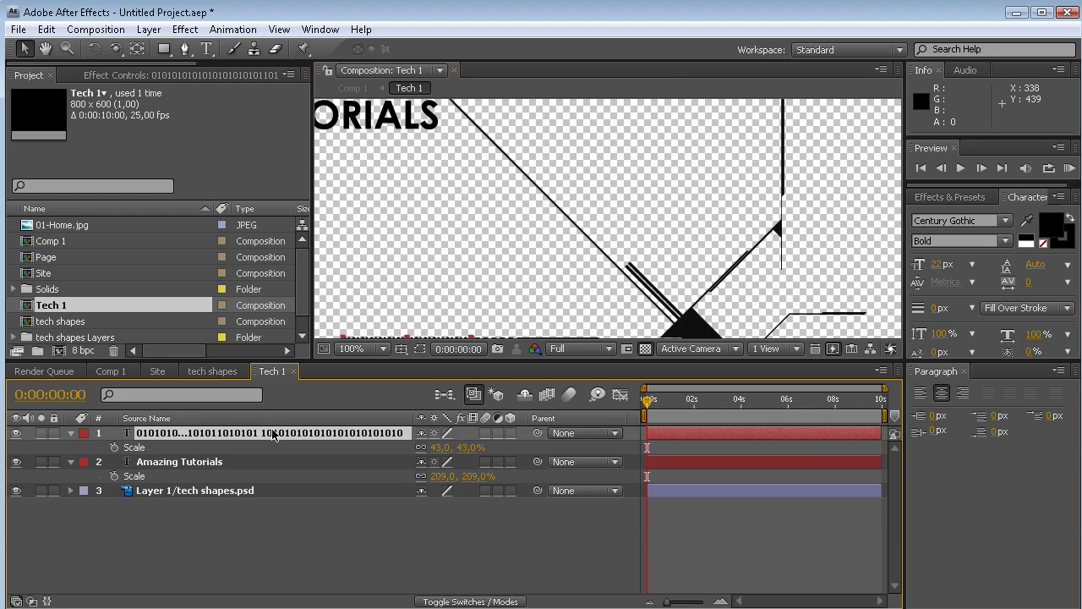
pyautogui.click(206, 49)
pyautogui.click(514, 225)
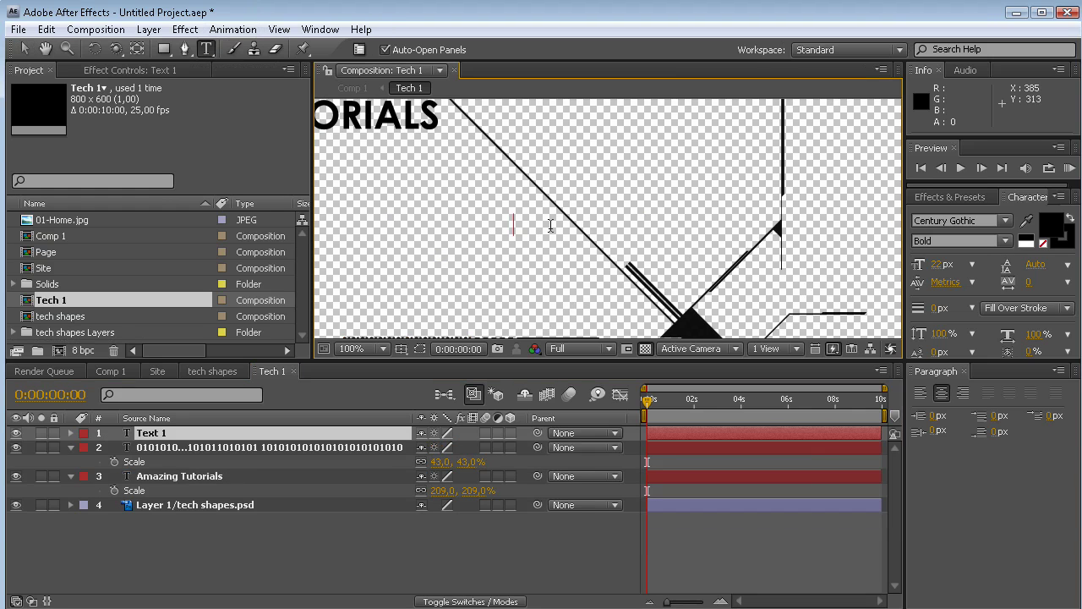
pyautogui.write('010101010101010101010101')
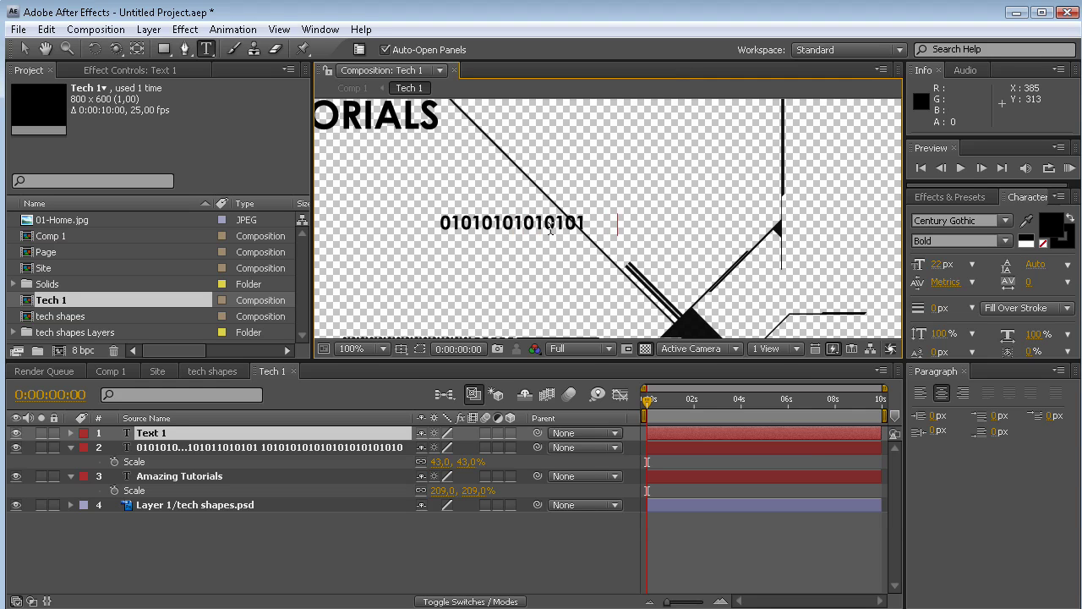
pyautogui.click(270, 433)
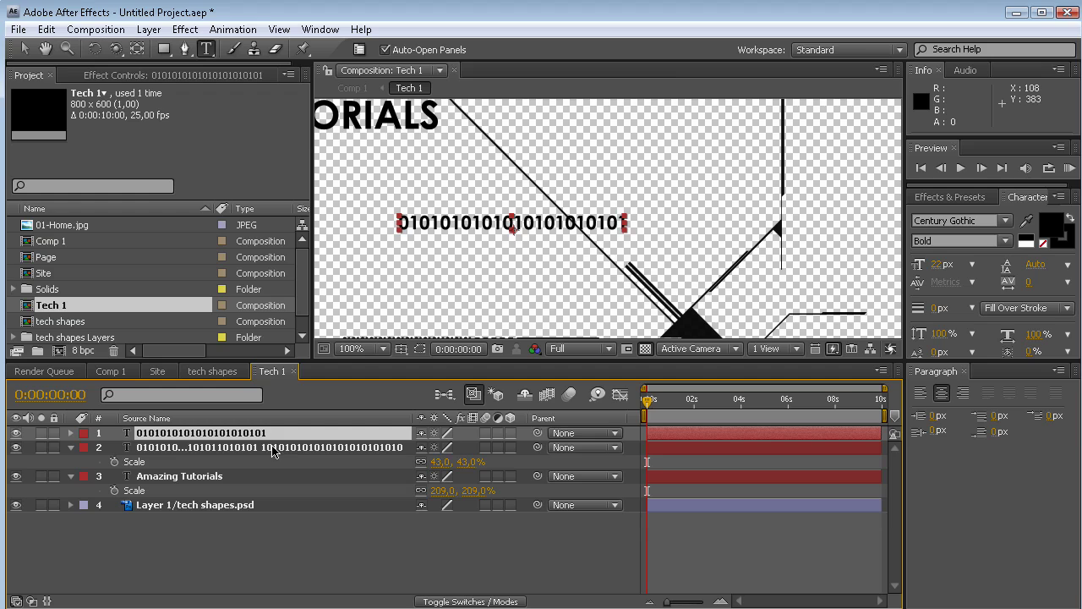
# - Rotate the new binary text 45° and scale it to 46%
pyautogui.press('r')
pyautogui.click(438, 447)
pyautogui.write('45')
pyautogui.press('Return')
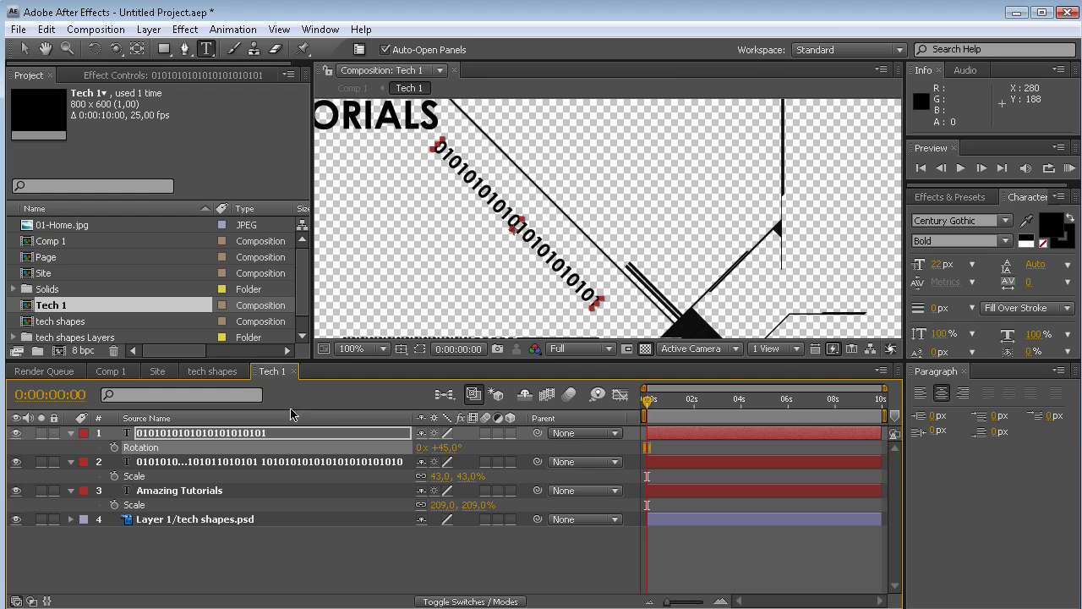
pyautogui.press('s')
pyautogui.moveTo(465, 448); pyautogui.dragTo(423, 455)
# - Place the rotated binary text onto the diagonal line, nudging it with the arrow keys
pyautogui.press('v')
pyautogui.moveTo(516, 227); pyautogui.dragTo(585, 221)
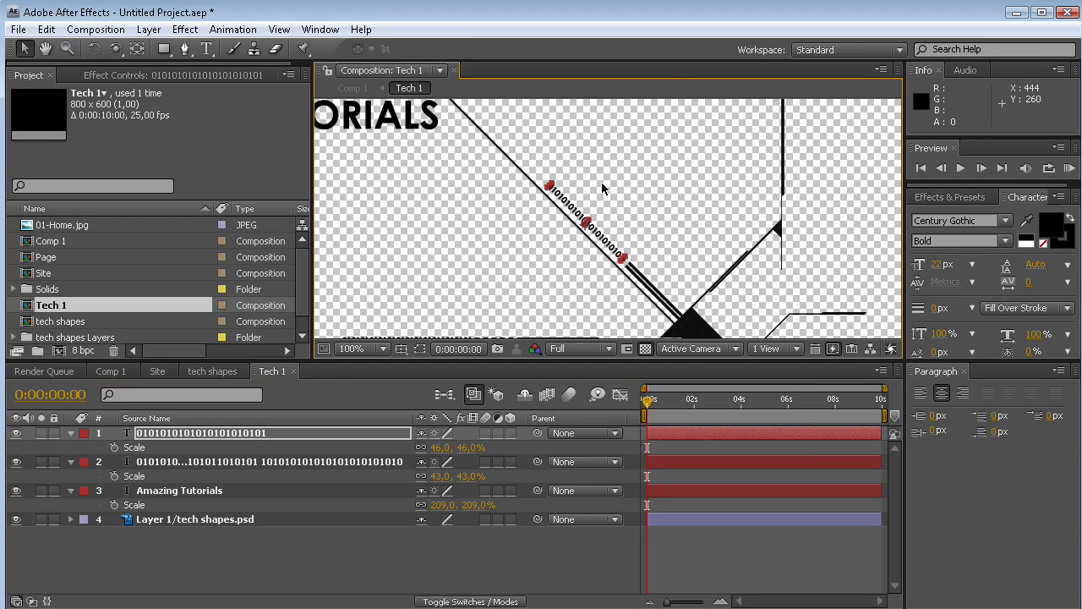
pyautogui.scroll(1, 601, 181)
pyautogui.press('Down')
pyautogui.press('Down')
pyautogui.press('Down')
pyautogui.press('Down')
pyautogui.press('Right')
pyautogui.press('Right')
pyautogui.press('Right')
pyautogui.press('Right')
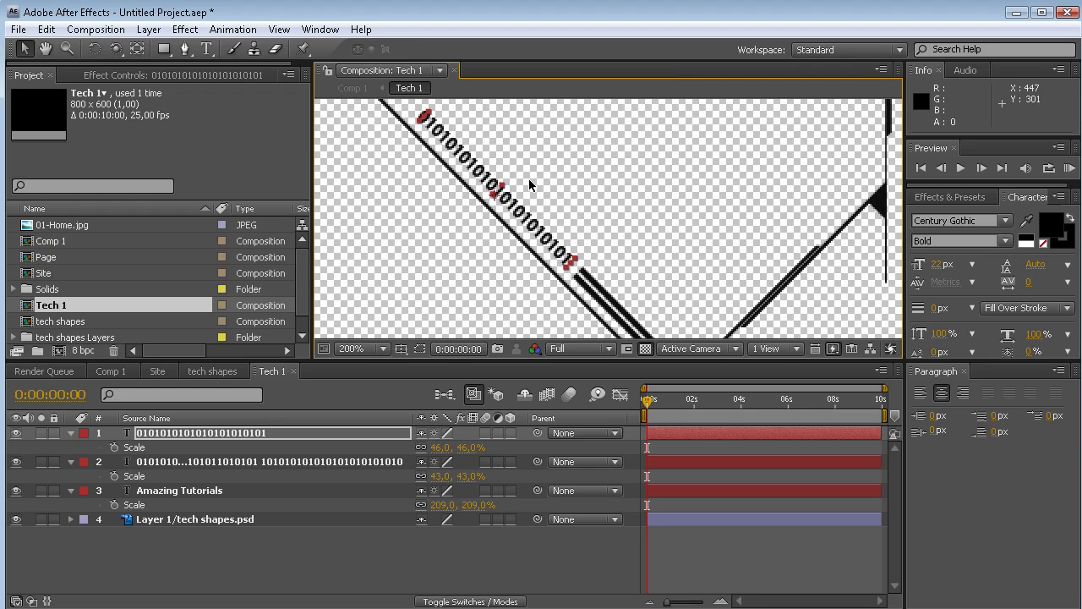
pyautogui.press('Down')
pyautogui.press('Down')
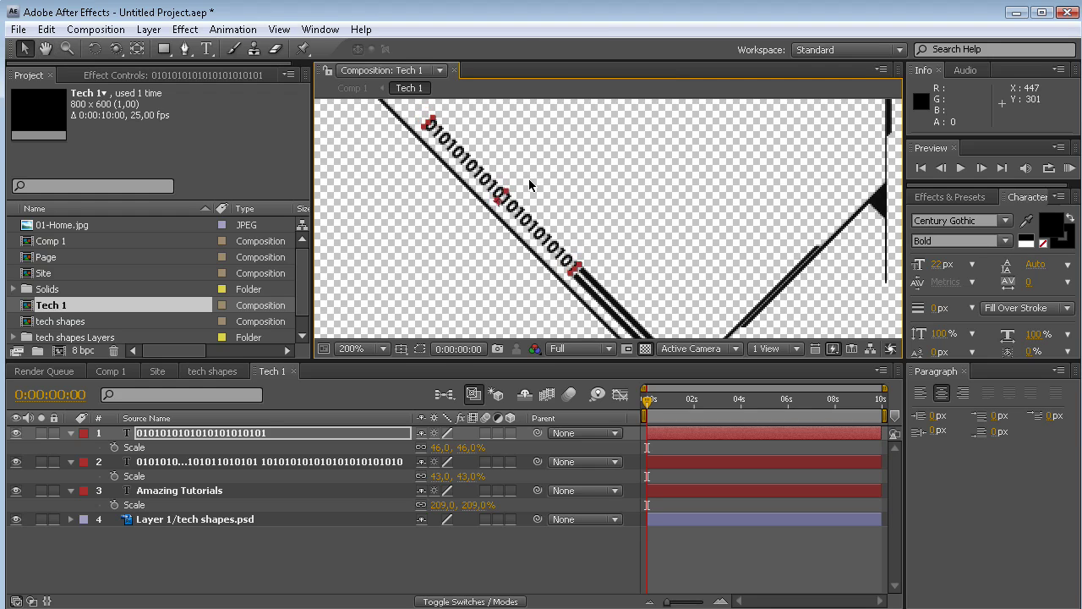
pyautogui.scroll(-1, 530, 185)
# - Lengthen the diagonal text with '0101' and shift it up-left along the line
pyautogui.click(818, 542)
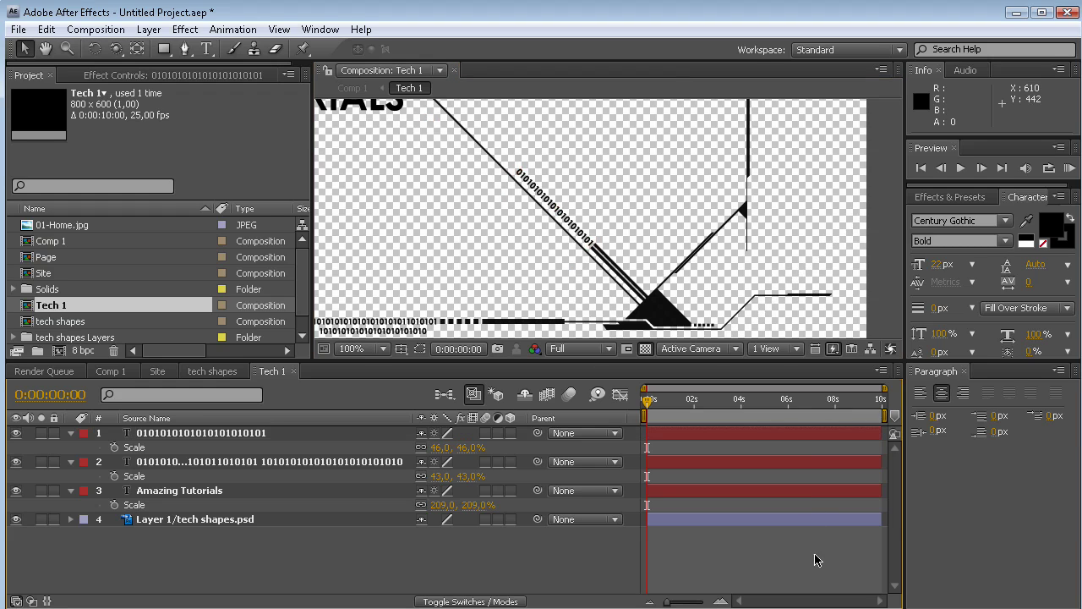
pyautogui.click(206, 49)
pyautogui.click(550, 218)
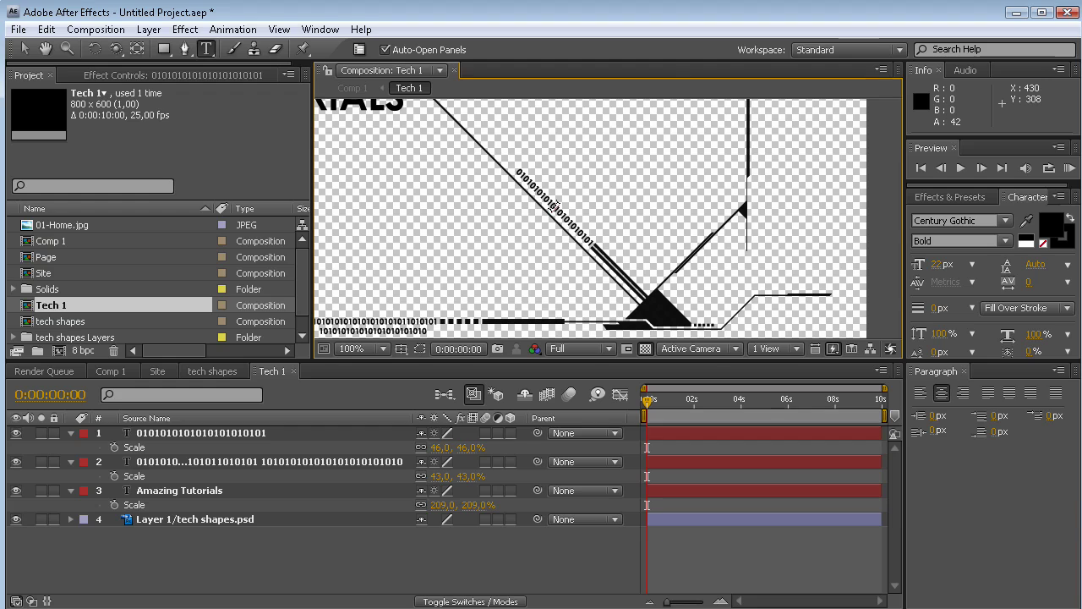
pyautogui.write('0101010')
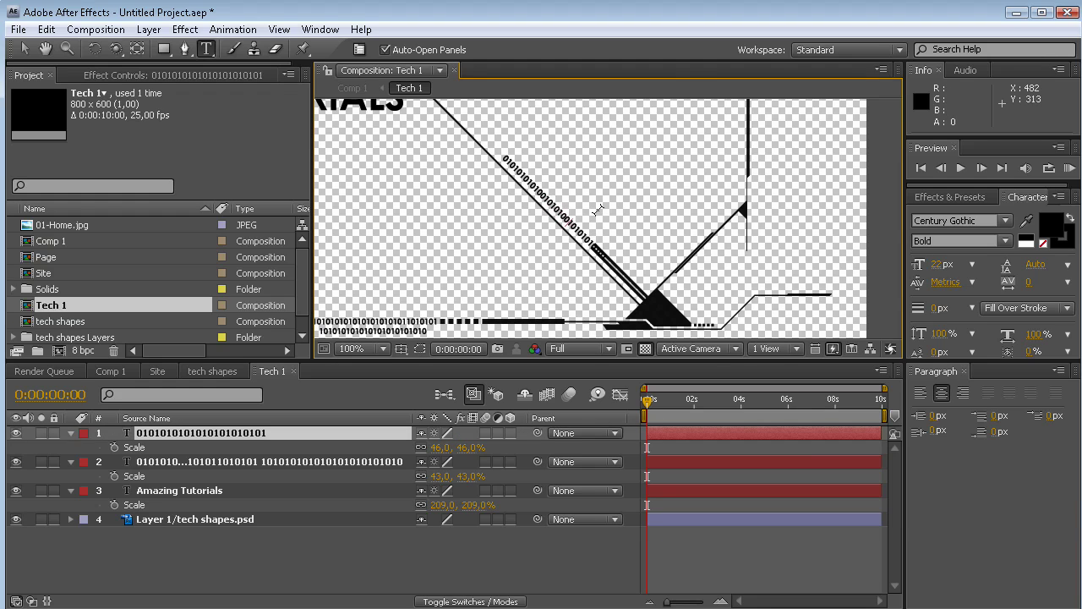
pyautogui.click(25, 49)
pyautogui.moveTo(536, 190); pyautogui.dragTo(524, 177)
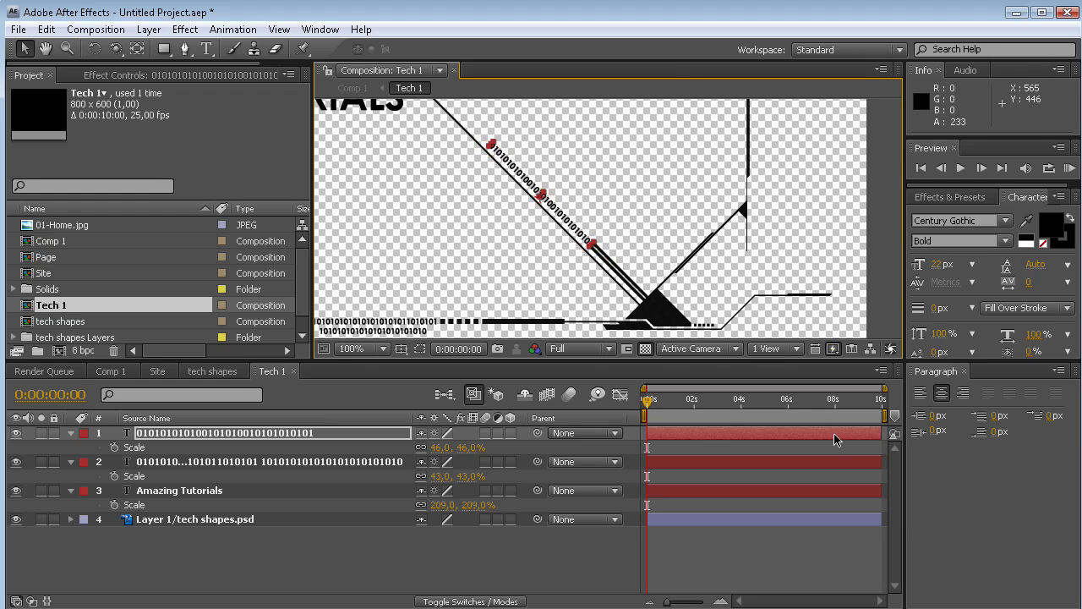
pyautogui.scroll(1, 677, 238)
pyautogui.scroll(-3, 673, 236)
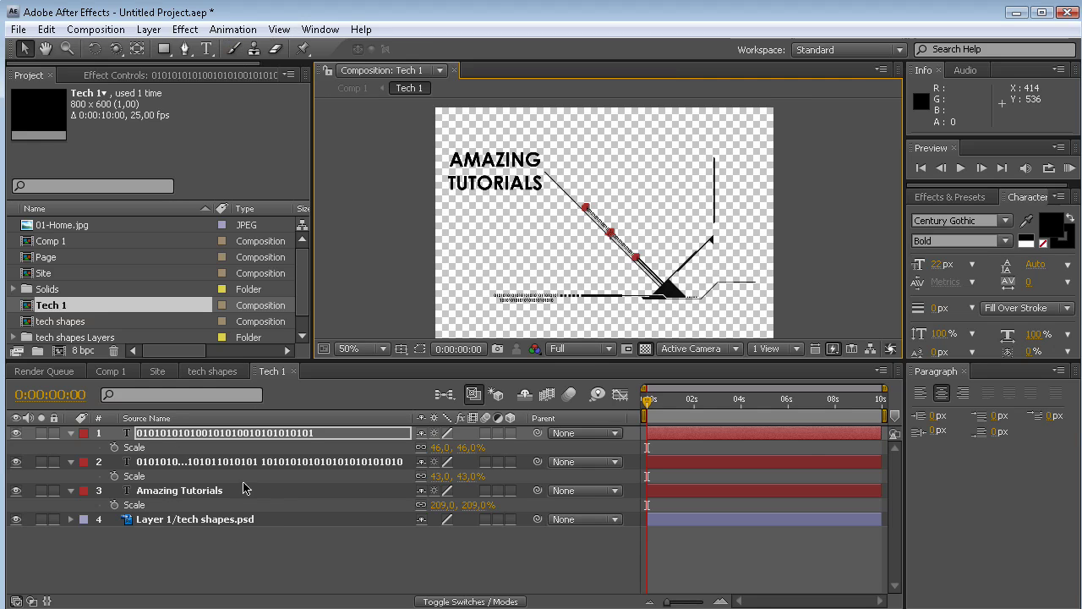
# - Add a full-size rectangle mask to the tech shapes and keyframe its Mask Path at 0:00:01:02
pyautogui.click(206, 526)
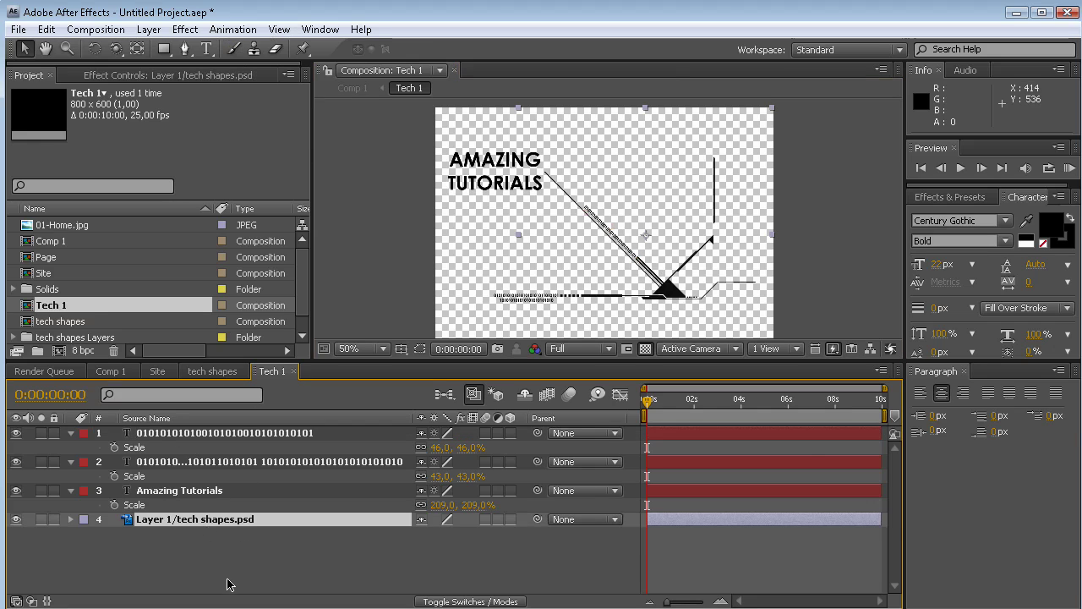
pyautogui.click(163, 50)
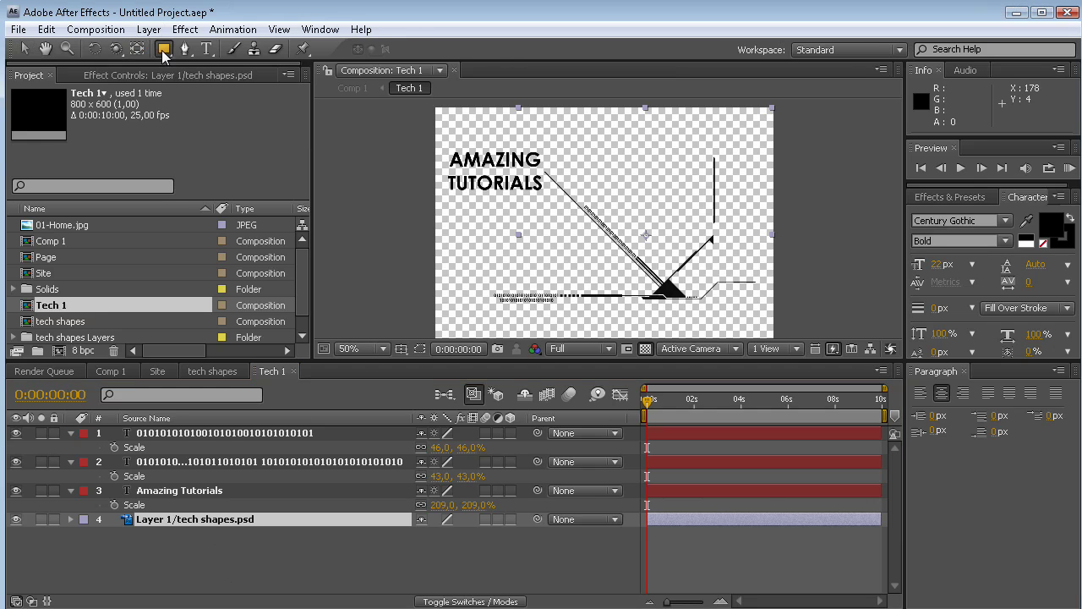
pyautogui.click(231, 52)
pyautogui.doubleClick(164, 51)
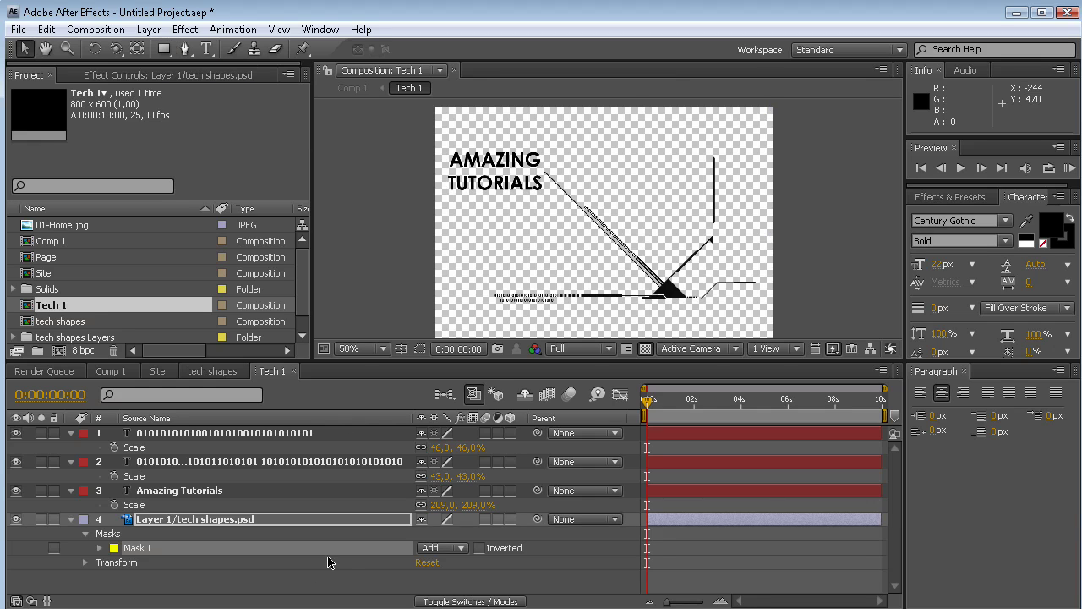
pyautogui.press(',')
pyautogui.press(',')
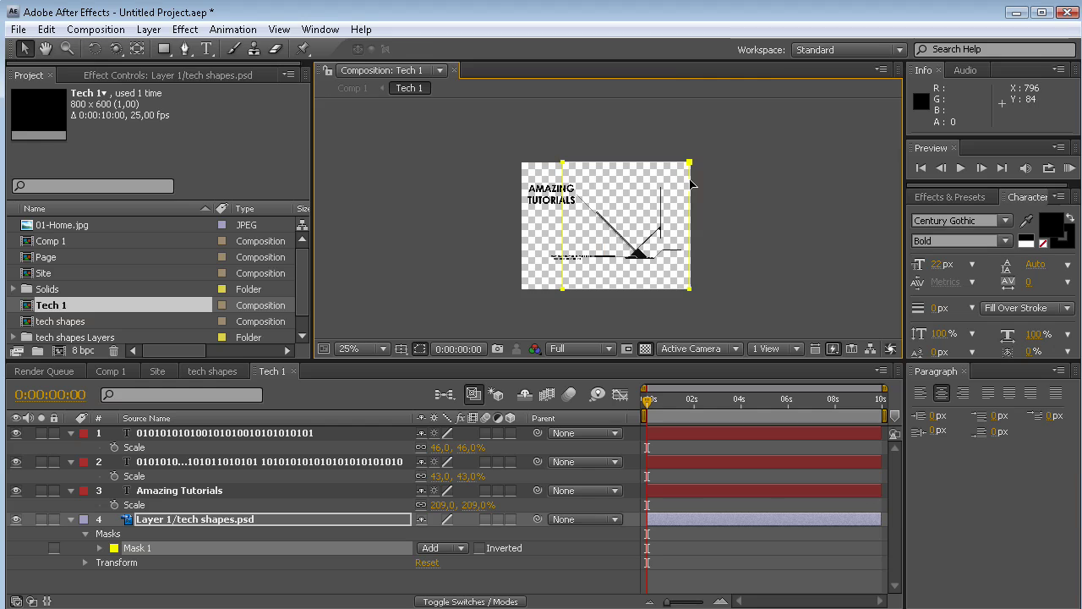
pyautogui.moveTo(653, 399); pyautogui.dragTo(677, 404)
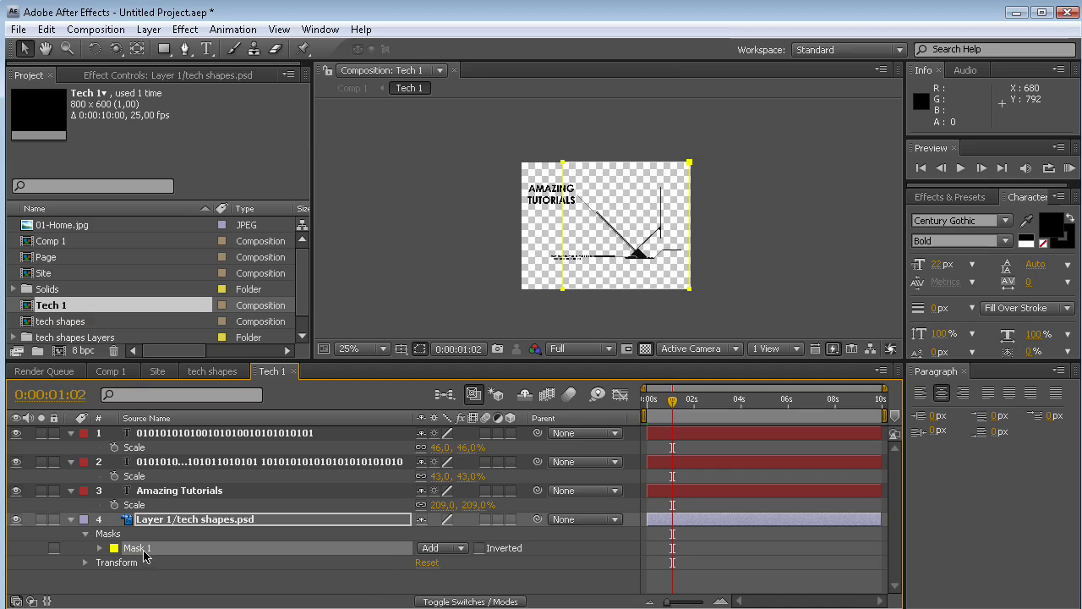
pyautogui.click(101, 548)
pyautogui.hotkey('alt', 'shift', 'm')
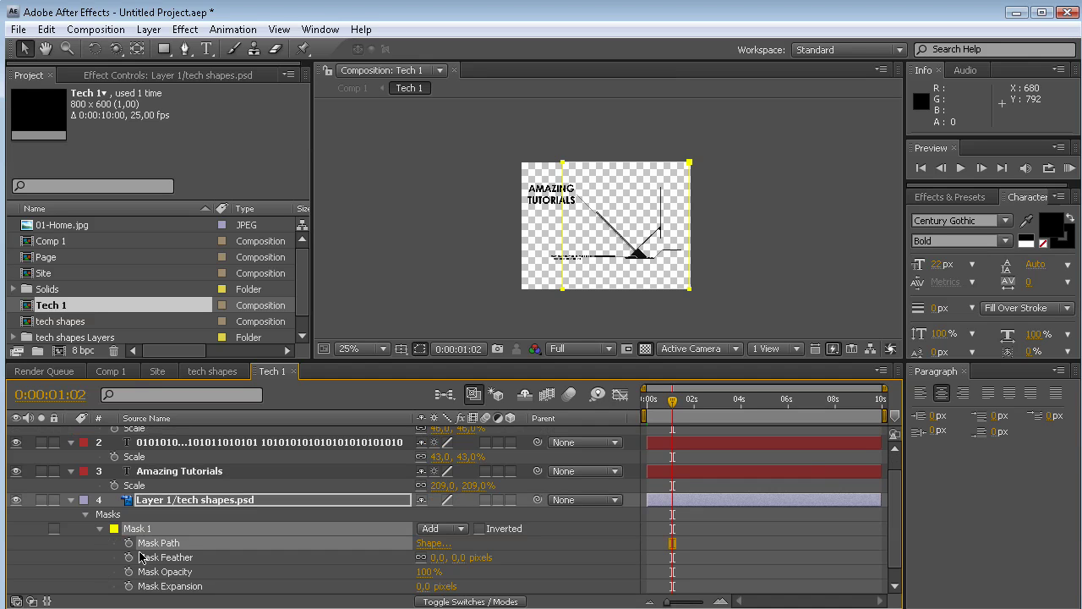
# - At 0:00:00:00, collapse the mask into a thin strip at the right edge
pyautogui.moveTo(673, 401); pyautogui.dragTo(647, 400)
pyautogui.press('.')
pyautogui.moveTo(599, 168); pyautogui.dragTo(562, 202)
pyautogui.click(713, 200)
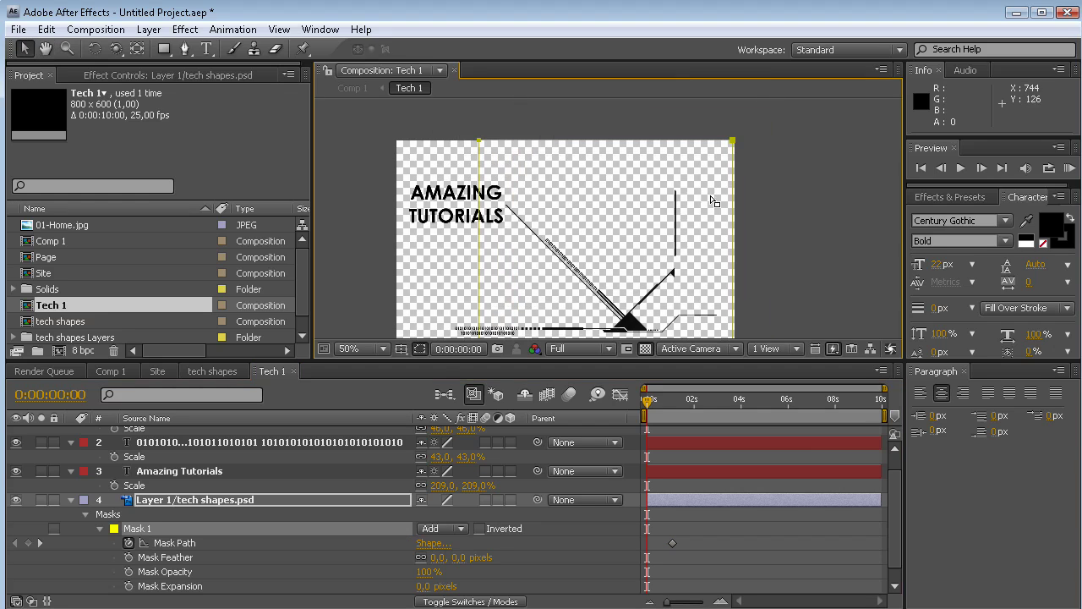
pyautogui.press(',')
pyautogui.moveTo(672, 194); pyautogui.dragTo(671, 241)
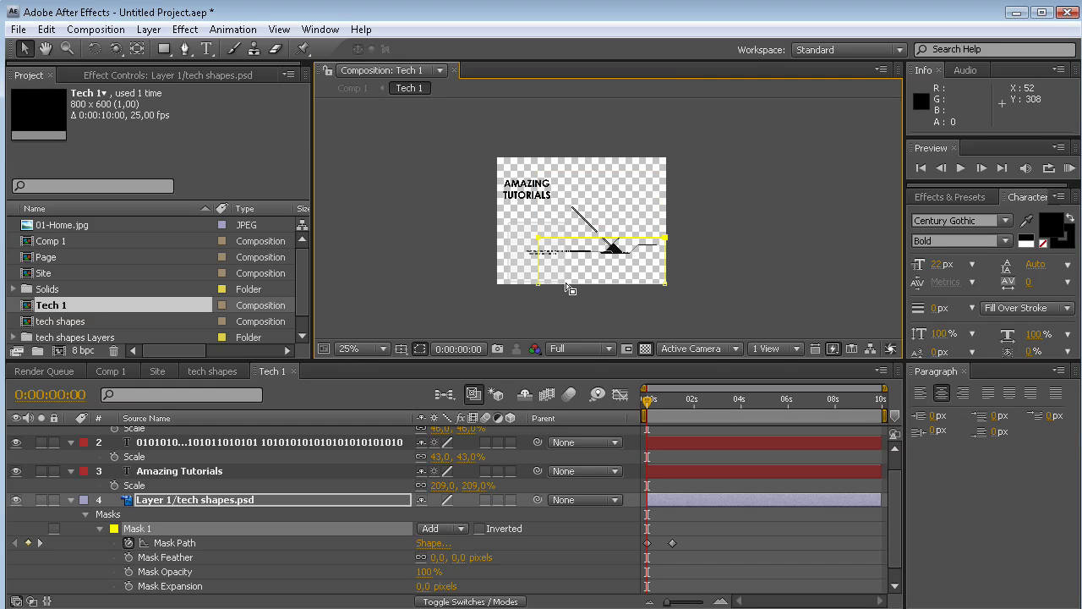
pyautogui.moveTo(539, 284); pyautogui.dragTo(664, 287)
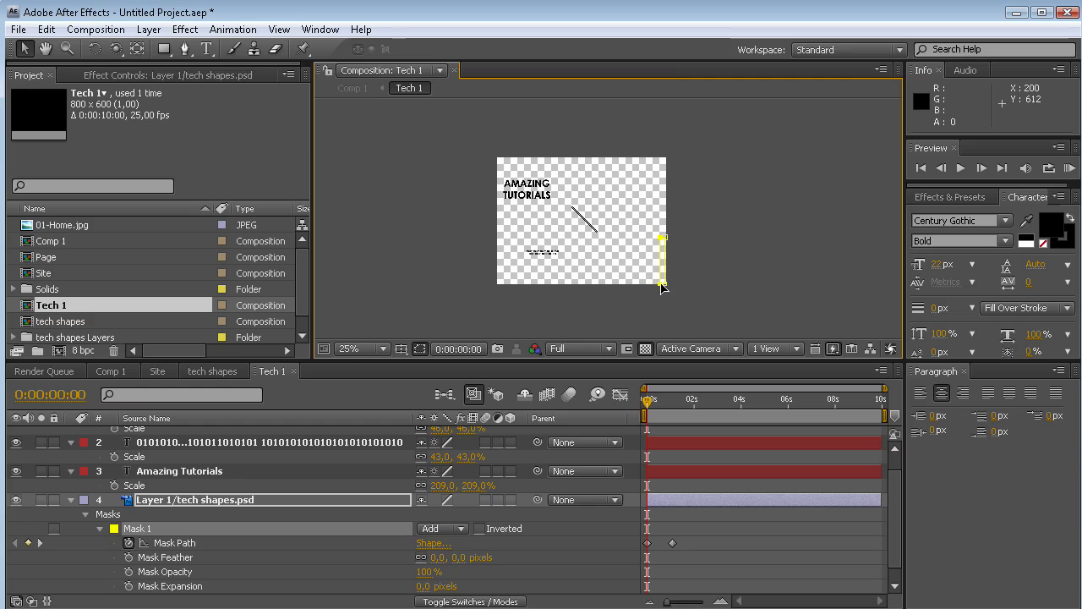
pyautogui.press('.')
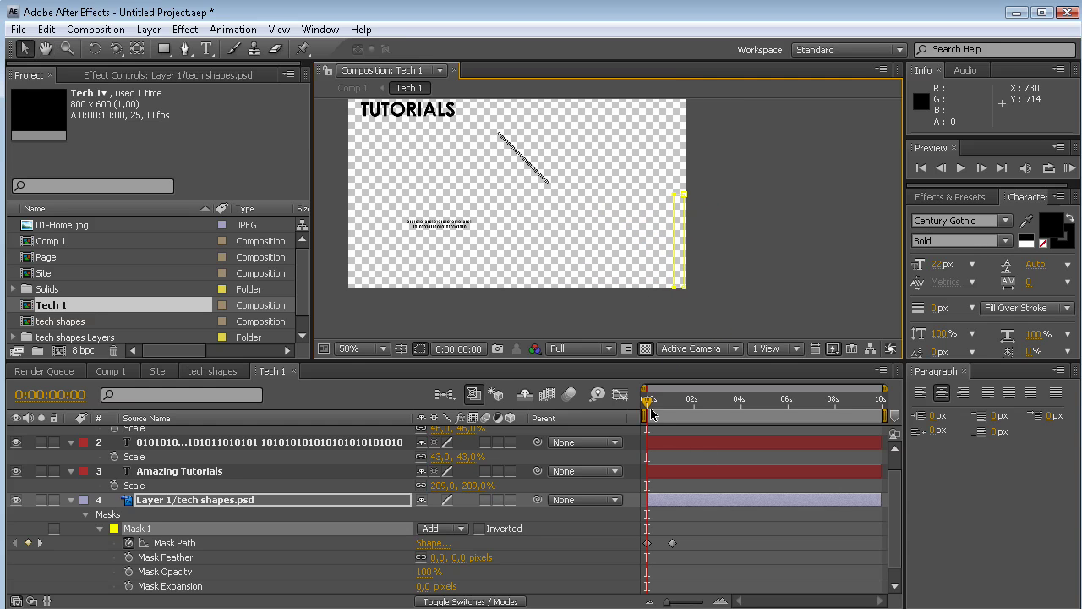
# - At 0:00:00:10, lower the mask's top edge to add an intermediate Mask Path keyframe
pyautogui.moveTo(651, 404)
pyautogui.mouseDown()
pyautogui.moveTo(668, 404)
pyautogui.moveTo(657, 402)
pyautogui.mouseUp()
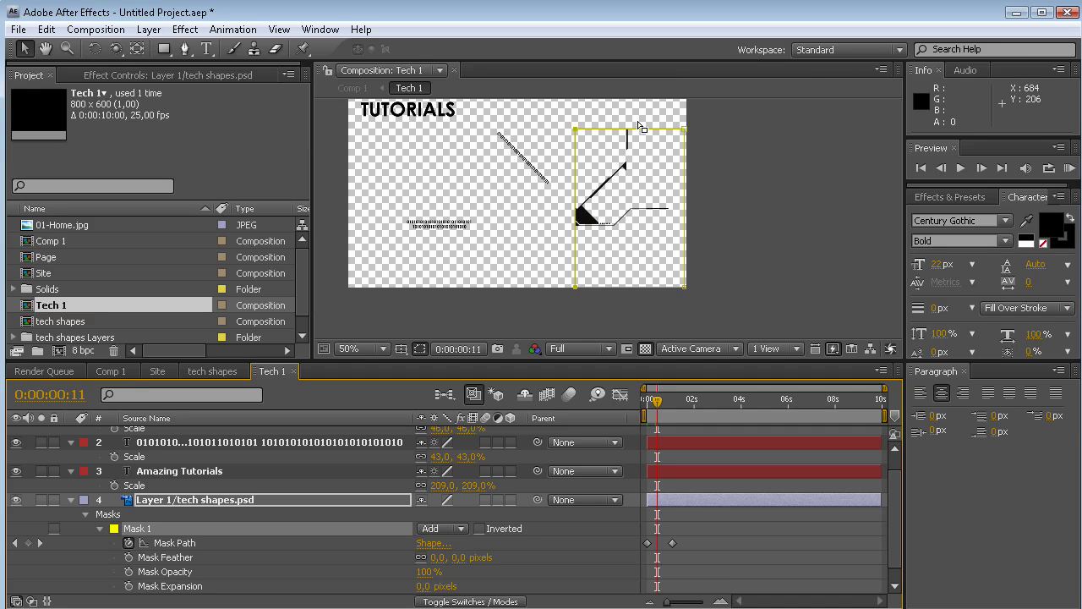
pyautogui.click(781, 145)
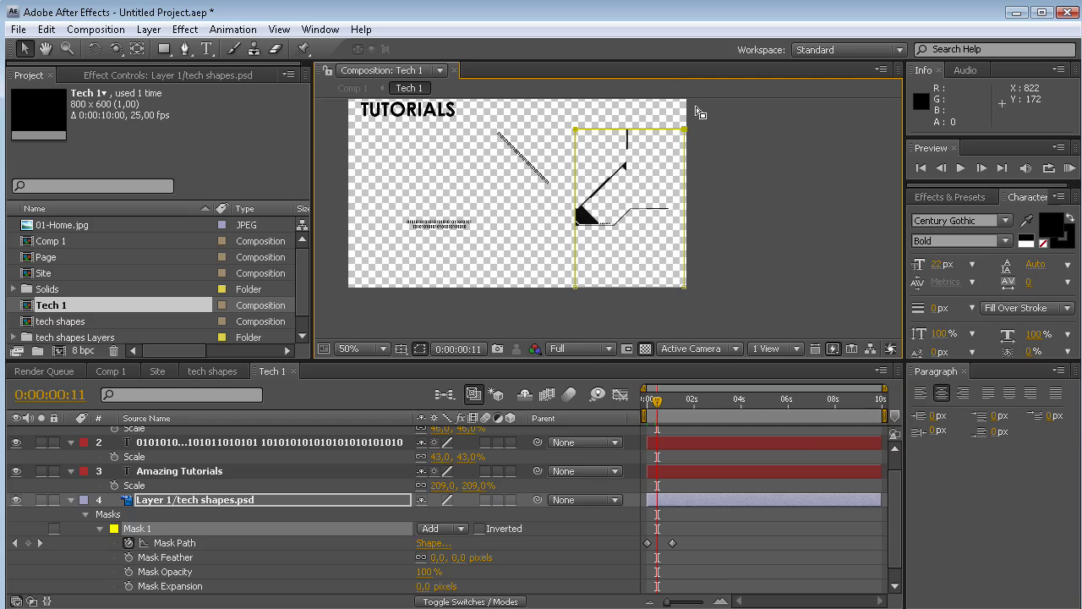
pyautogui.moveTo(687, 132); pyautogui.dragTo(686, 202)
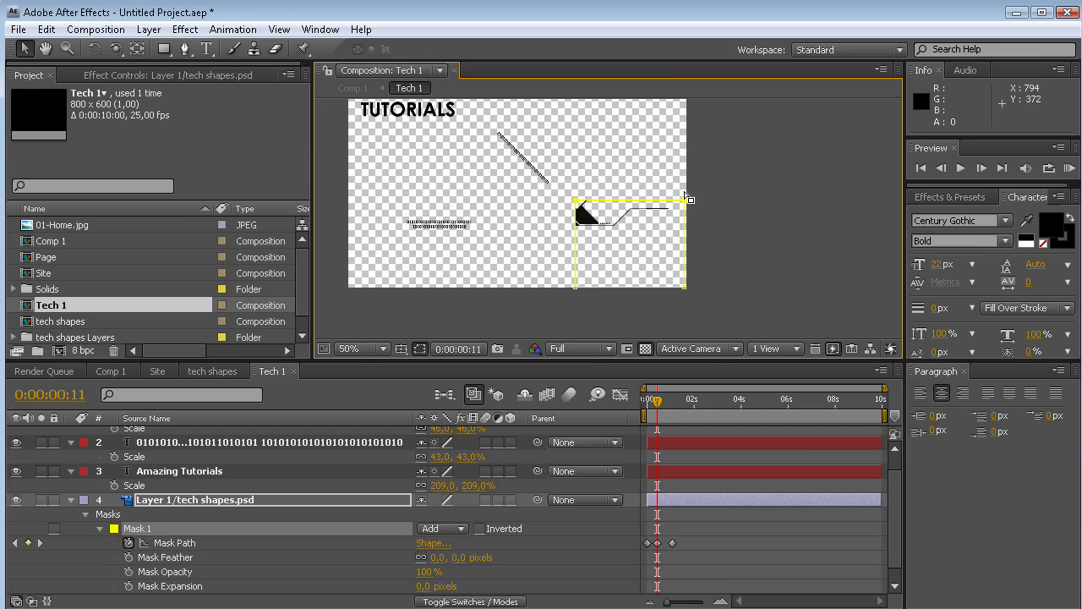
# - Scrub through the later frames and preview the wipe-in reveal
pyautogui.moveTo(658, 406); pyautogui.dragTo(679, 405)
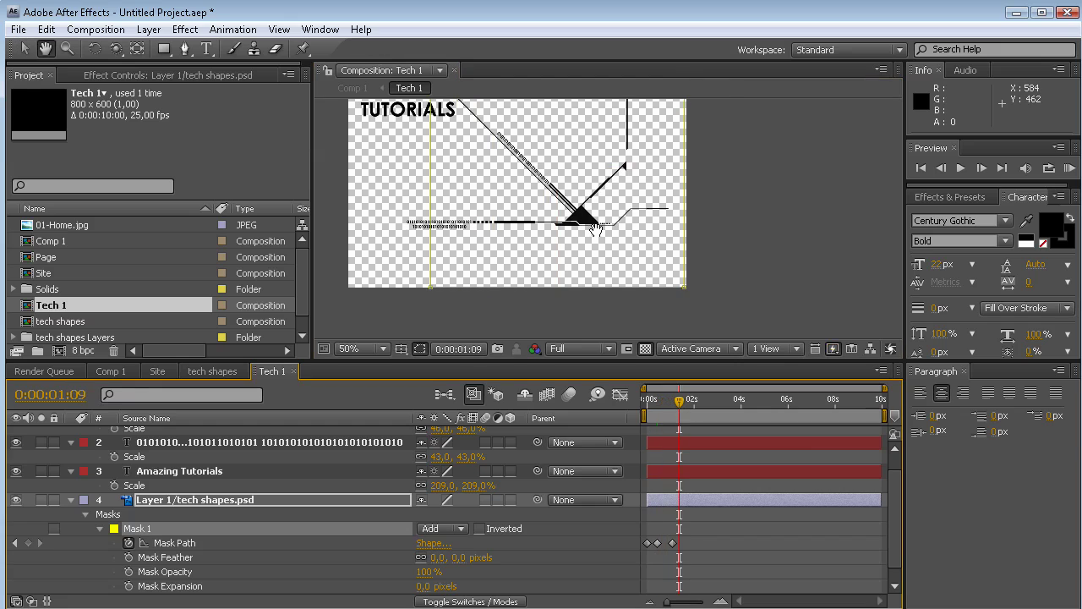
pyautogui.moveTo(825, 262); pyautogui.dragTo(867, 313)
pyautogui.click(1070, 170)
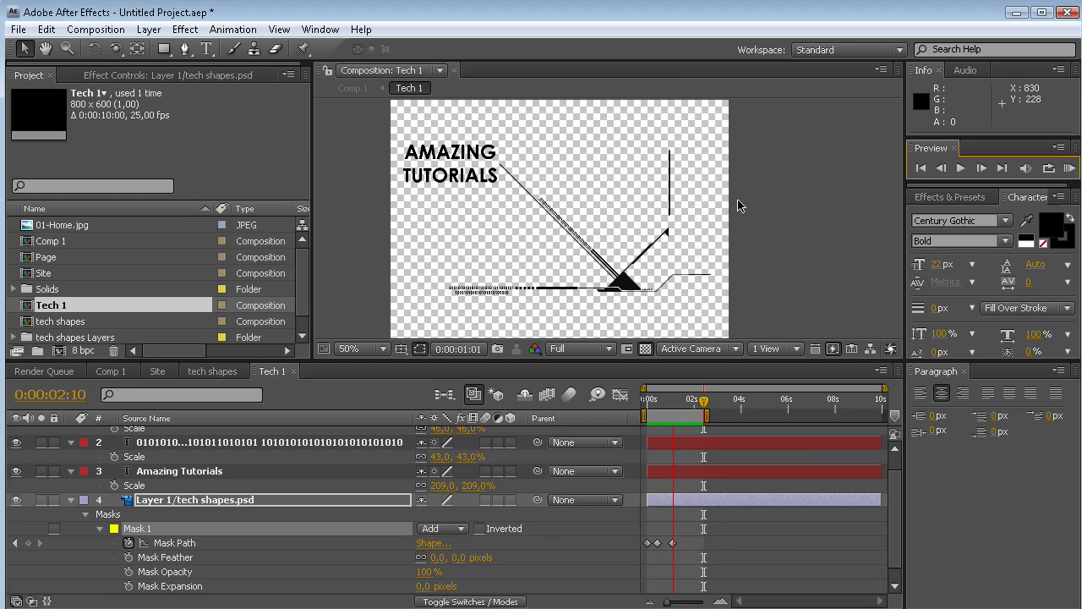
pyautogui.moveTo(704, 400); pyautogui.dragTo(670, 410)
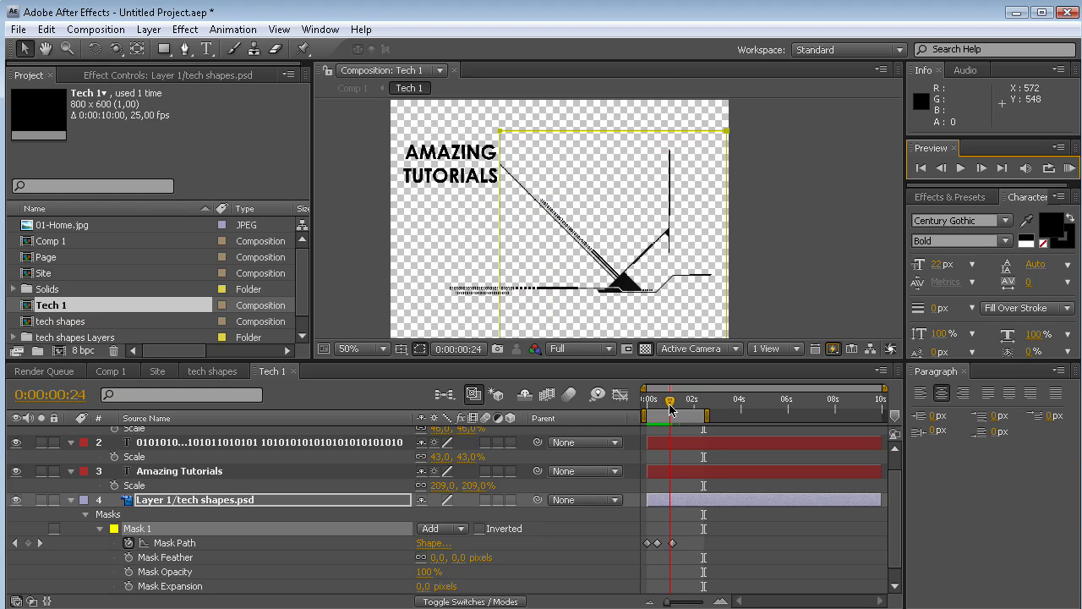
# - Add an Opacity animator to the Amazing Tutorials text and set its opacity to 0%
pyautogui.click(229, 473)
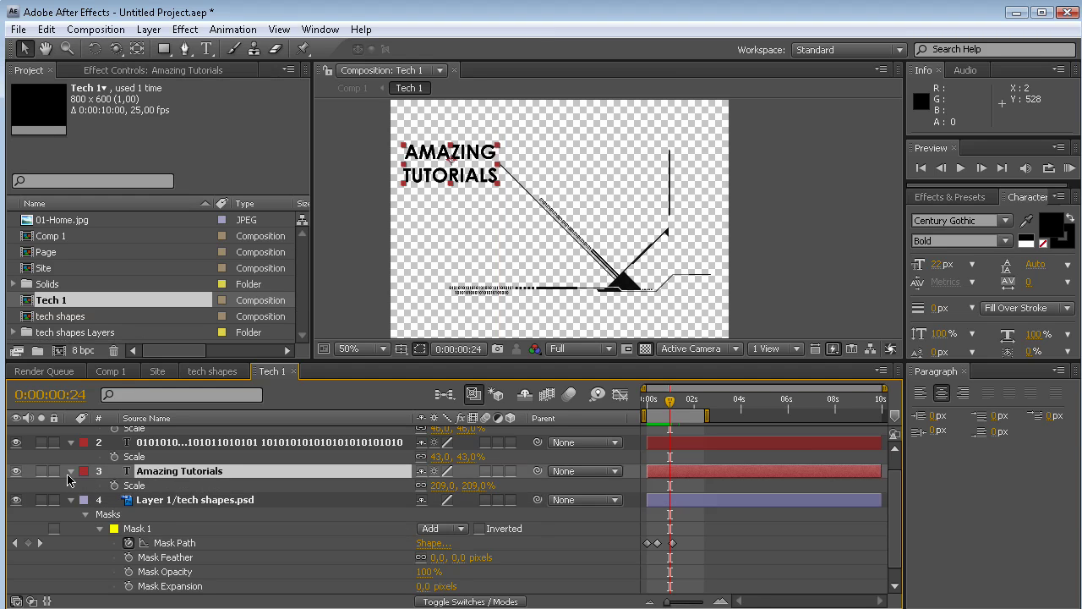
pyautogui.click(70, 471)
pyautogui.click(70, 472)
pyautogui.click(91, 505)
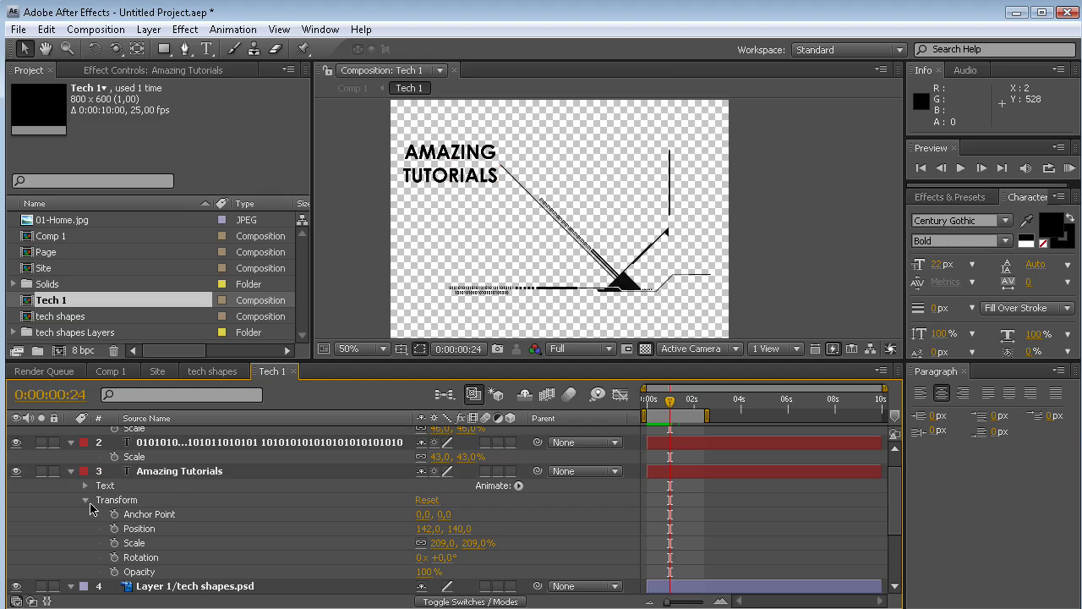
pyautogui.click(88, 500)
pyautogui.click(518, 485)
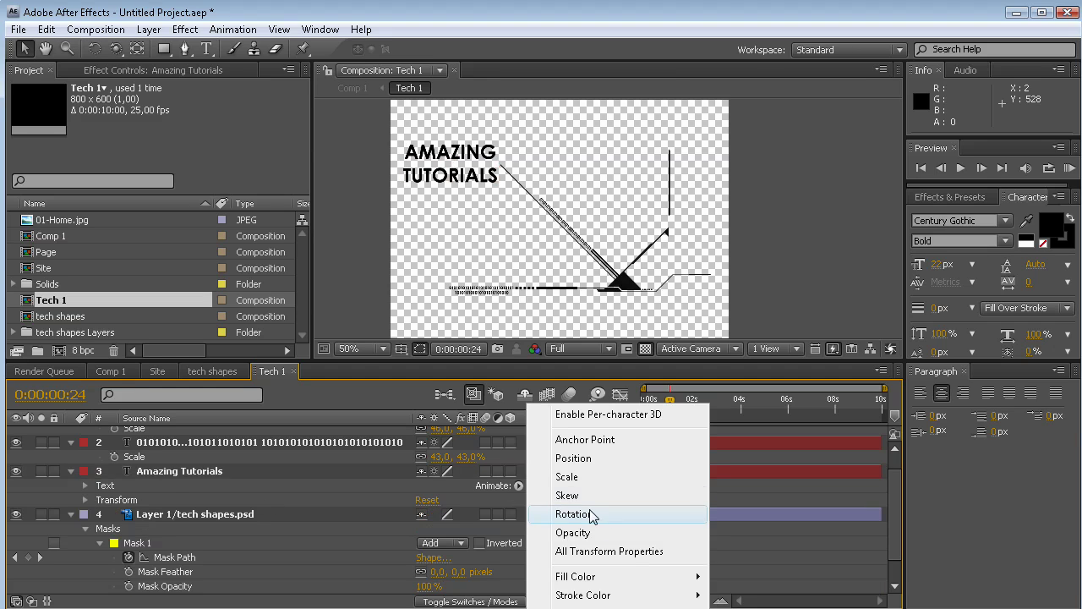
pyautogui.click(597, 533)
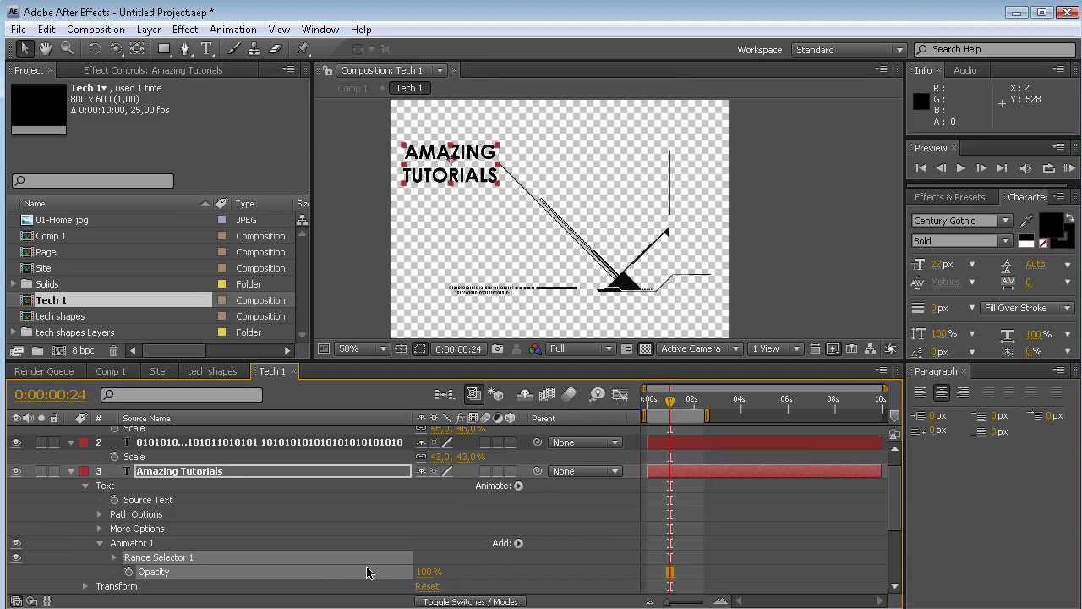
pyautogui.moveTo(425, 571); pyautogui.dragTo(151, 565)
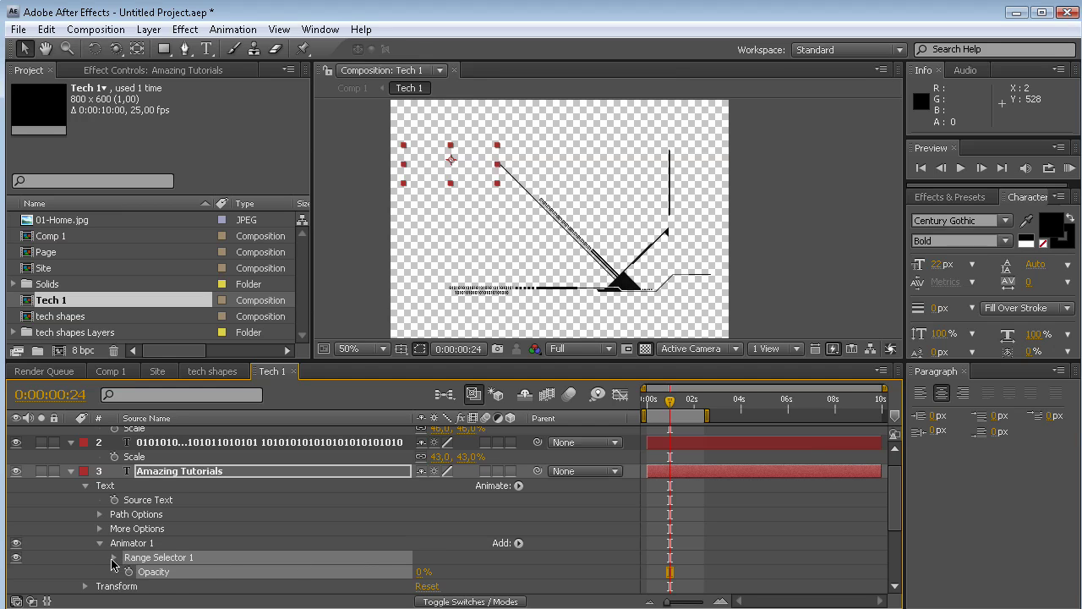
# - Keyframe Range Selector Start at 0% at 0:00:00:24 and 100% at 0:00:01:14
pyautogui.click(114, 558)
pyautogui.scroll(-1, 894, 514)
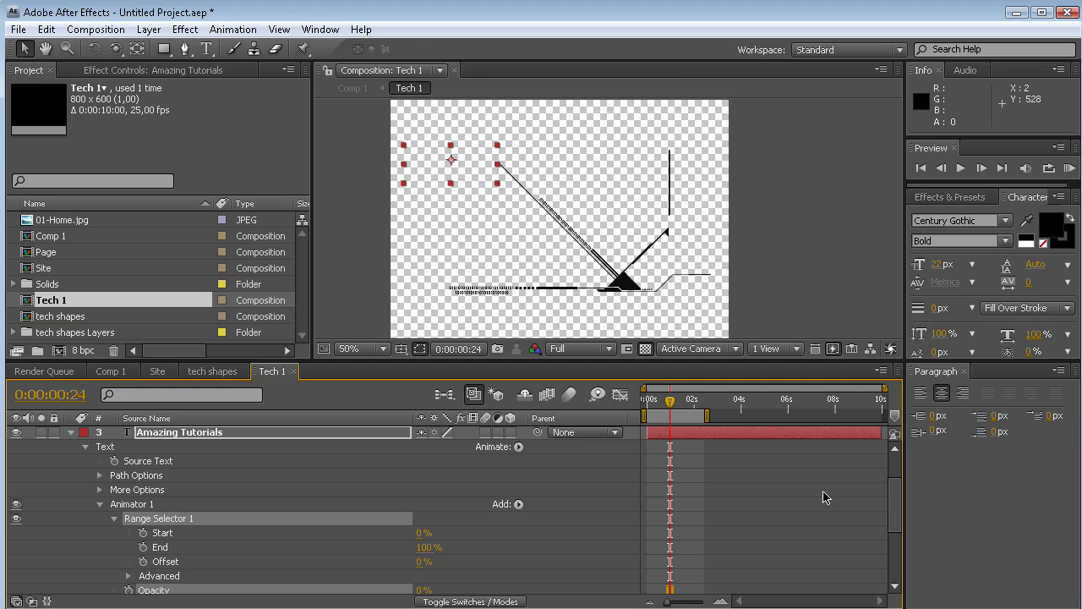
pyautogui.click(143, 533)
pyautogui.click(144, 533)
pyautogui.moveTo(672, 406); pyautogui.dragTo(684, 404)
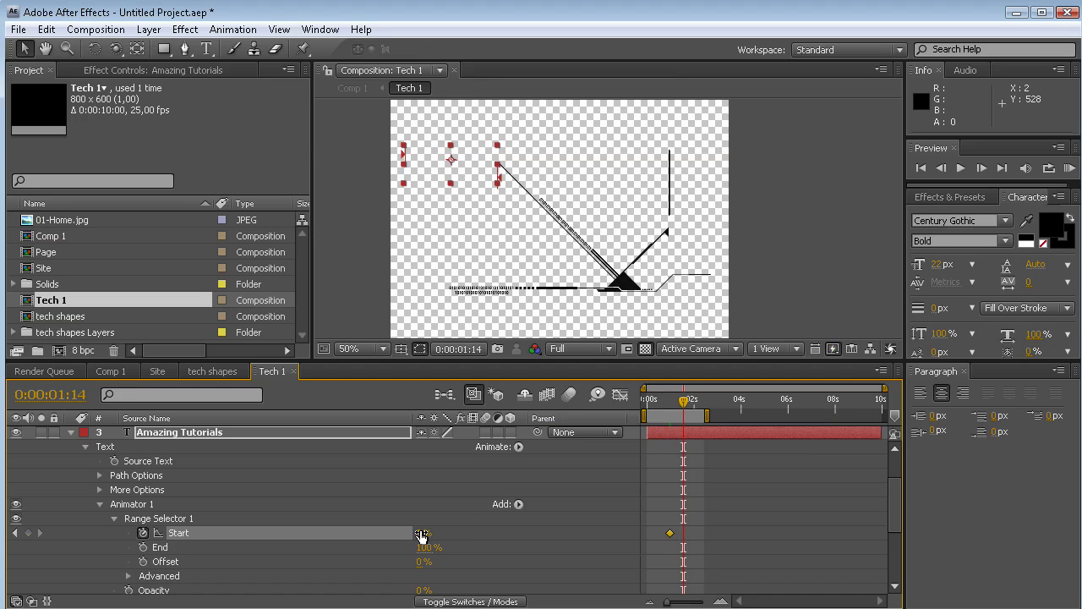
pyautogui.moveTo(423, 532); pyautogui.dragTo(568, 537)
pyautogui.scroll(3, 896, 508)
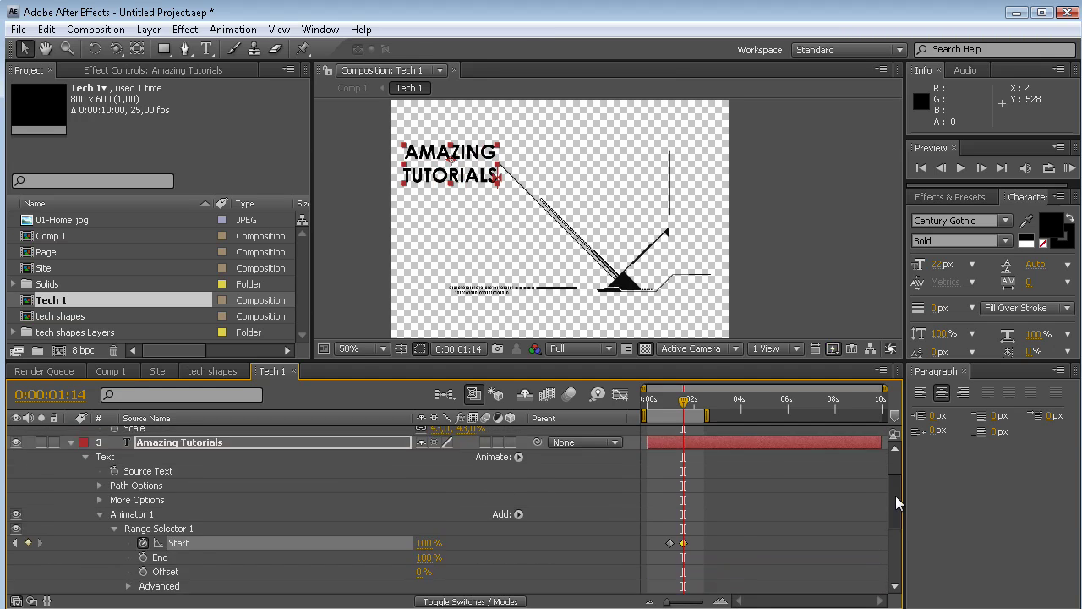
pyautogui.click(251, 467)
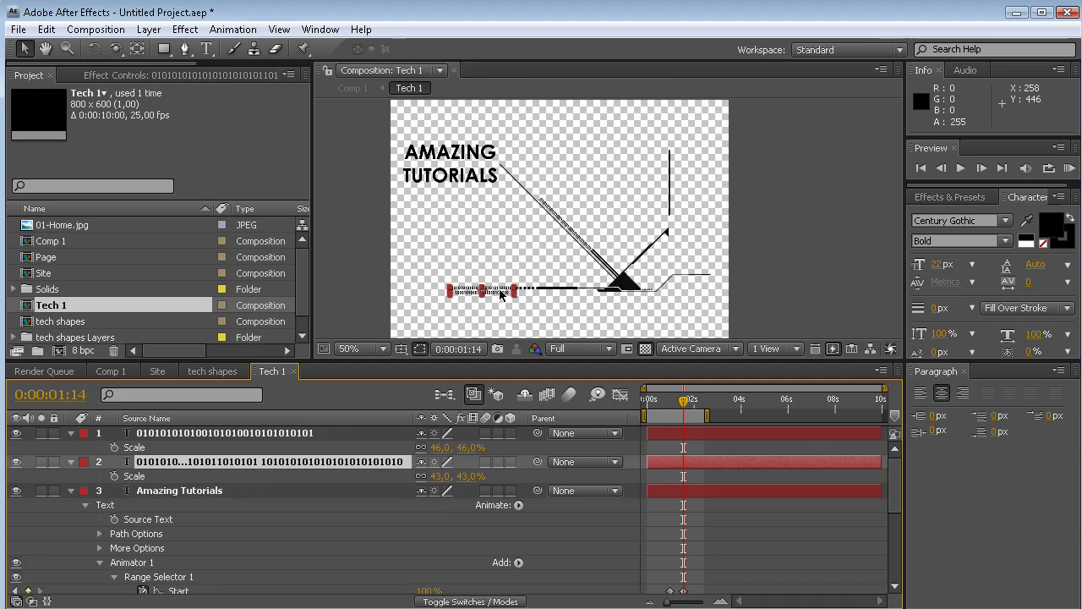
# - Add an Opacity animator to the two-line binary text layer
pyautogui.moveTo(530, 304); pyautogui.dragTo(555, 256)
pyautogui.scroll(2, 555, 256)
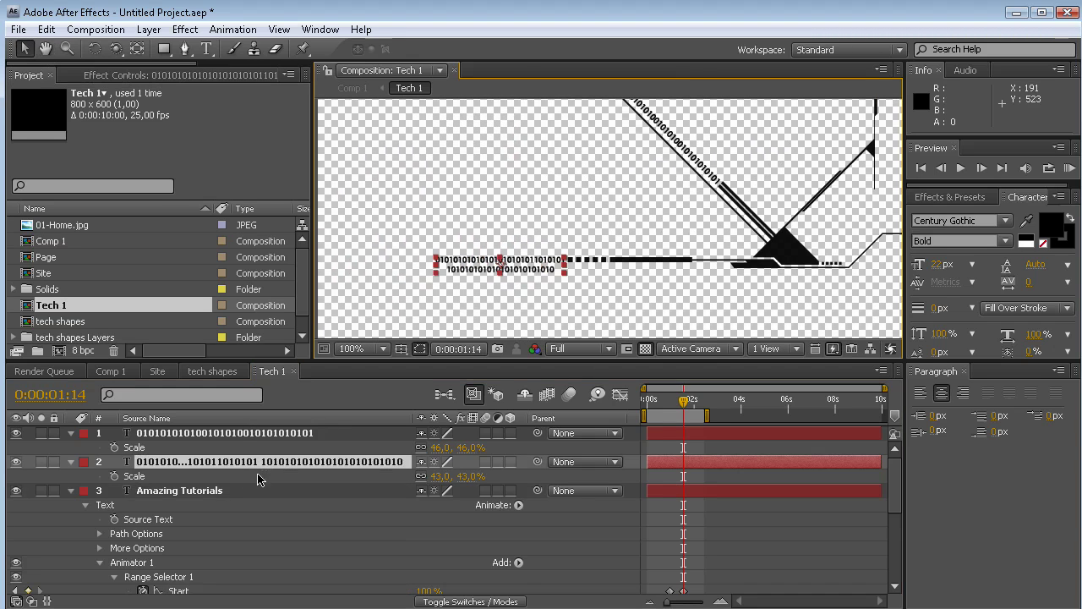
pyautogui.click(72, 461)
pyautogui.click(72, 462)
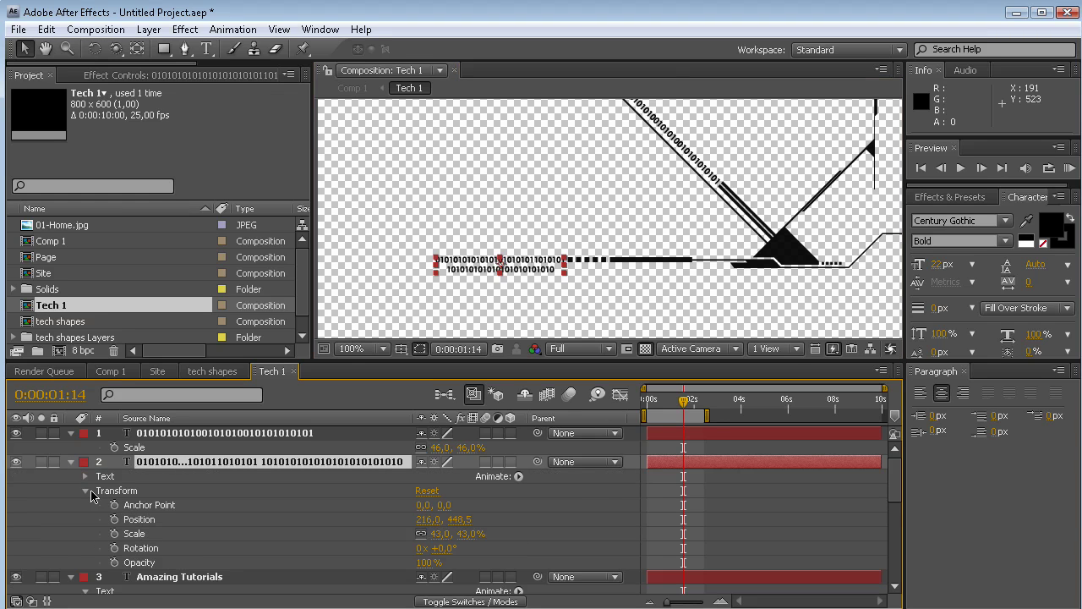
pyautogui.click(84, 491)
pyautogui.click(518, 476)
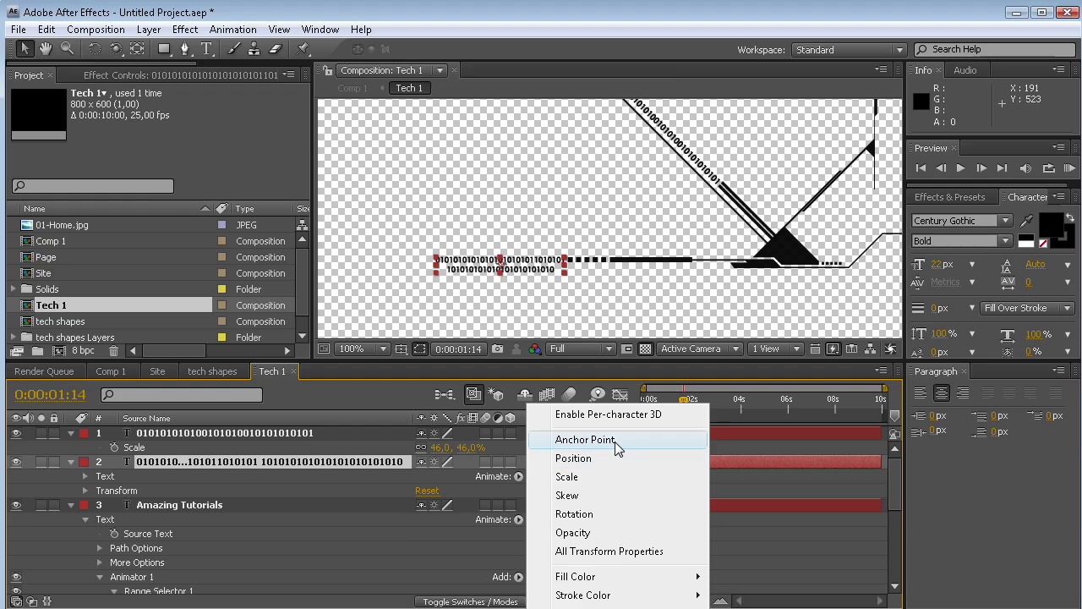
pyautogui.click(596, 533)
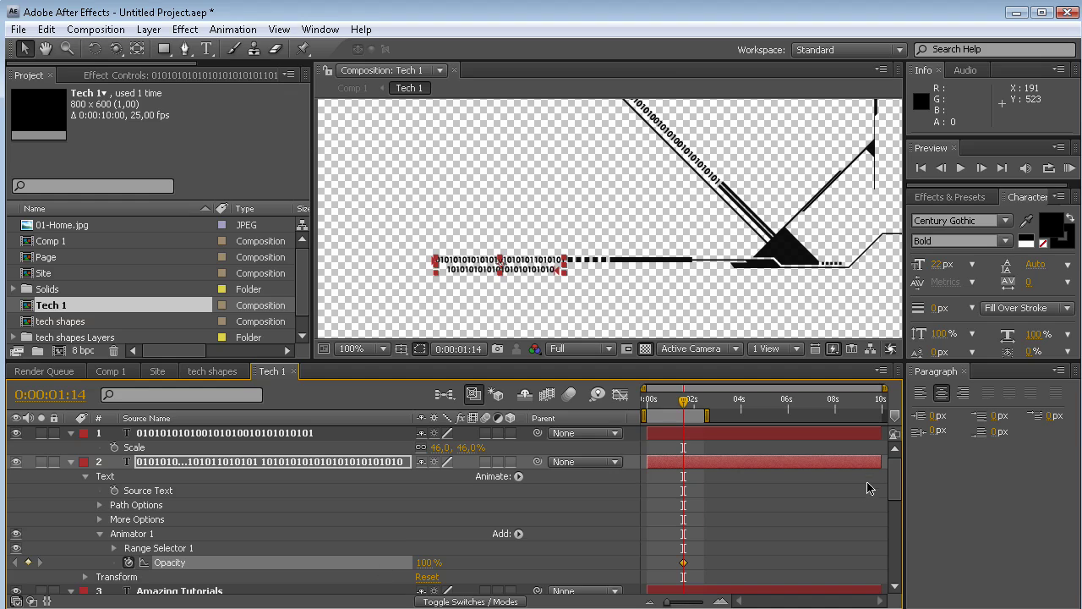
# - Set the binary text animator's opacity to 0%, aligning its keyframe to 0:00:00:21
pyautogui.moveTo(683, 403); pyautogui.dragTo(666, 413)
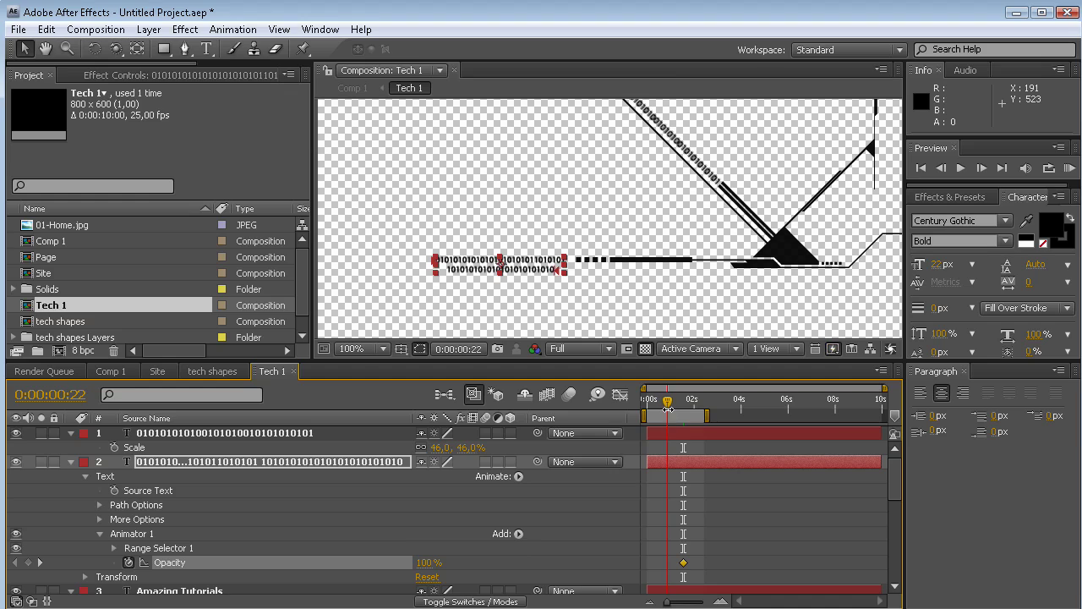
pyautogui.moveTo(683, 563); pyautogui.dragTo(667, 563)
pyautogui.moveTo(672, 408); pyautogui.dragTo(678, 406)
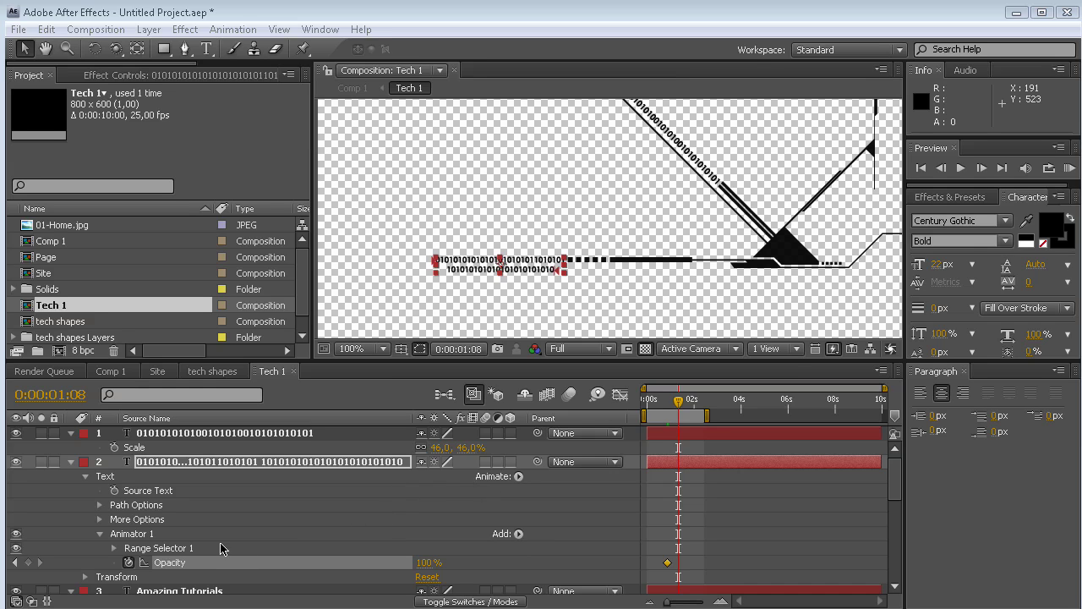
pyautogui.click(660, 577)
pyautogui.click(667, 562)
pyautogui.moveTo(423, 564); pyautogui.dragTo(323, 556)
pyautogui.moveTo(679, 402); pyautogui.dragTo(668, 413)
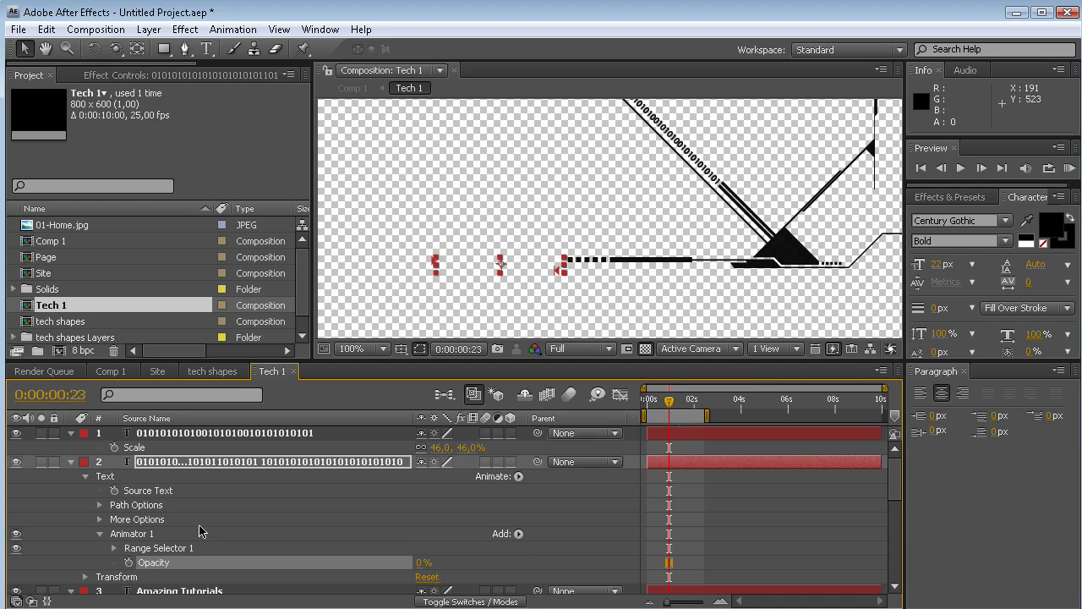
# - Keyframe Range Selector Start from 0:00:00:21 to a raised value at 0:00:01:10, then nudge it earlier
pyautogui.click(114, 548)
pyautogui.scroll(-1, 190, 550)
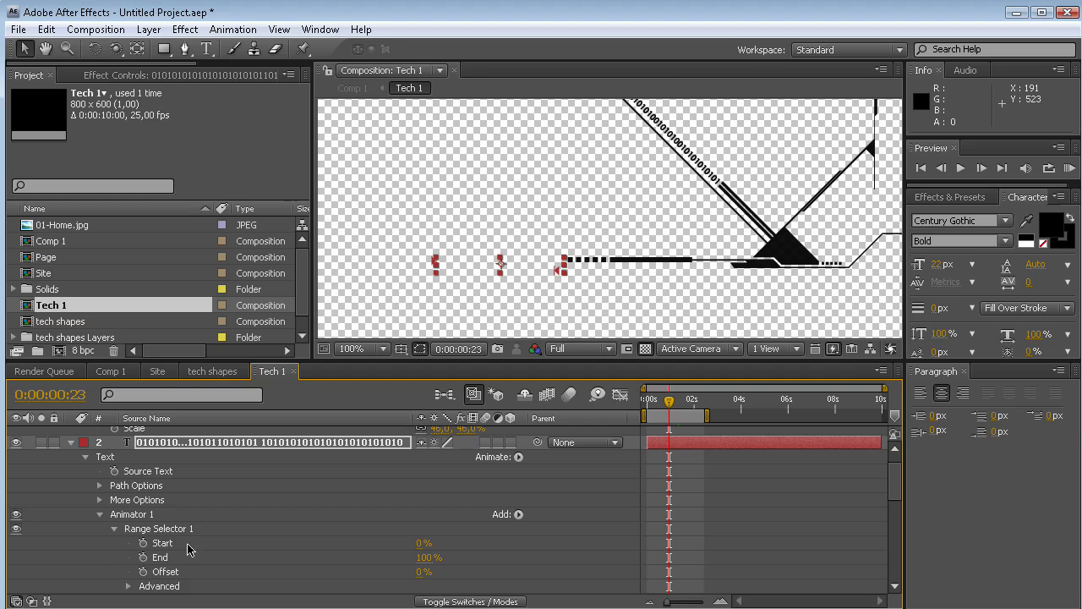
pyautogui.click(144, 544)
pyautogui.moveTo(669, 402); pyautogui.dragTo(681, 402)
pyautogui.moveTo(420, 543); pyautogui.dragTo(480, 548)
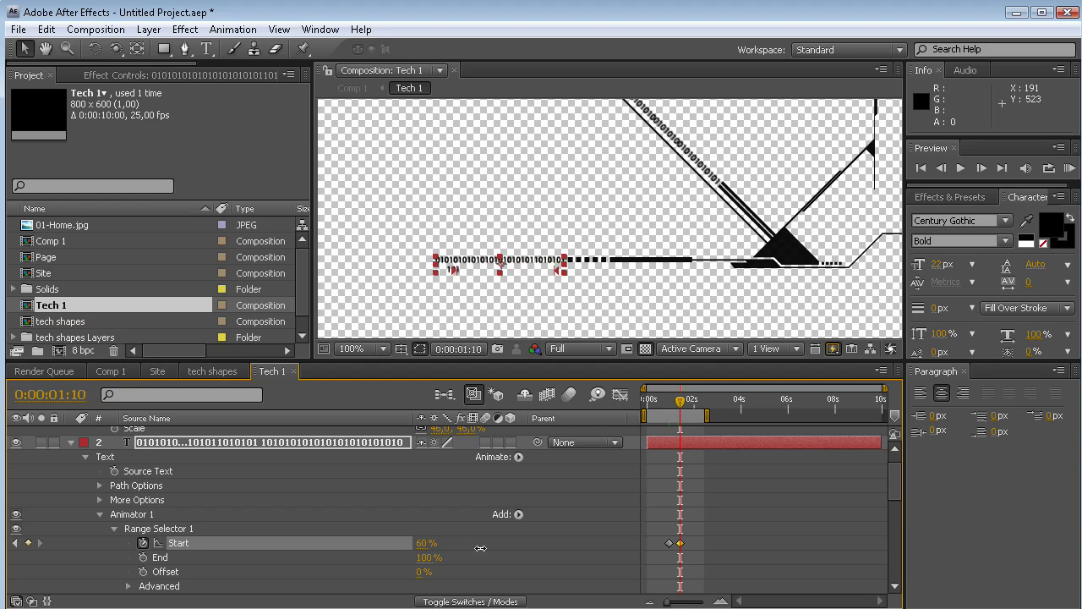
pyautogui.moveTo(680, 403); pyautogui.dragTo(667, 412)
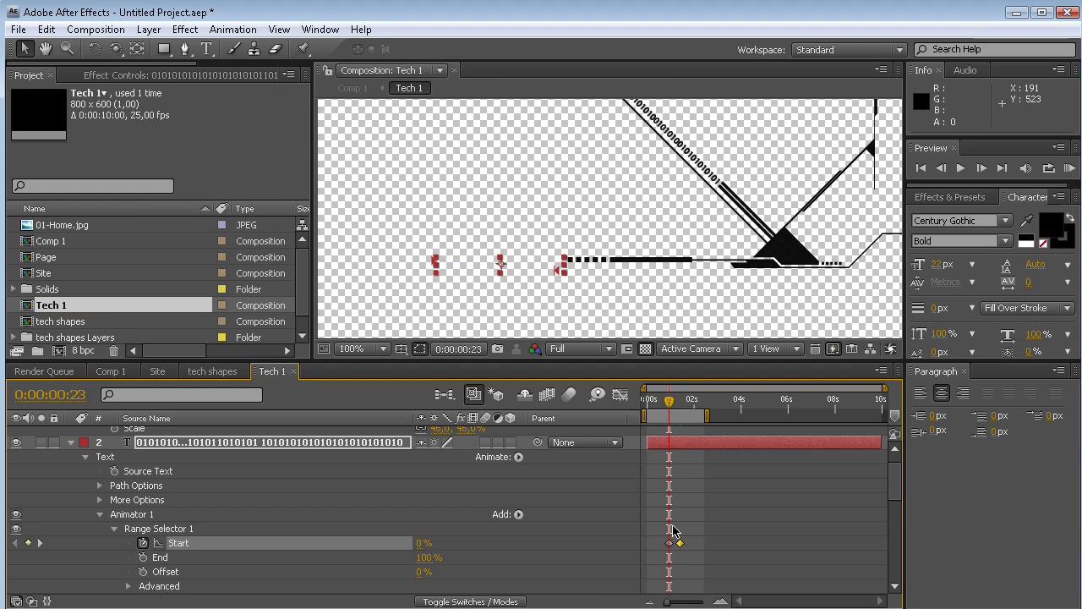
pyautogui.moveTo(668, 544); pyautogui.dragTo(666, 544)
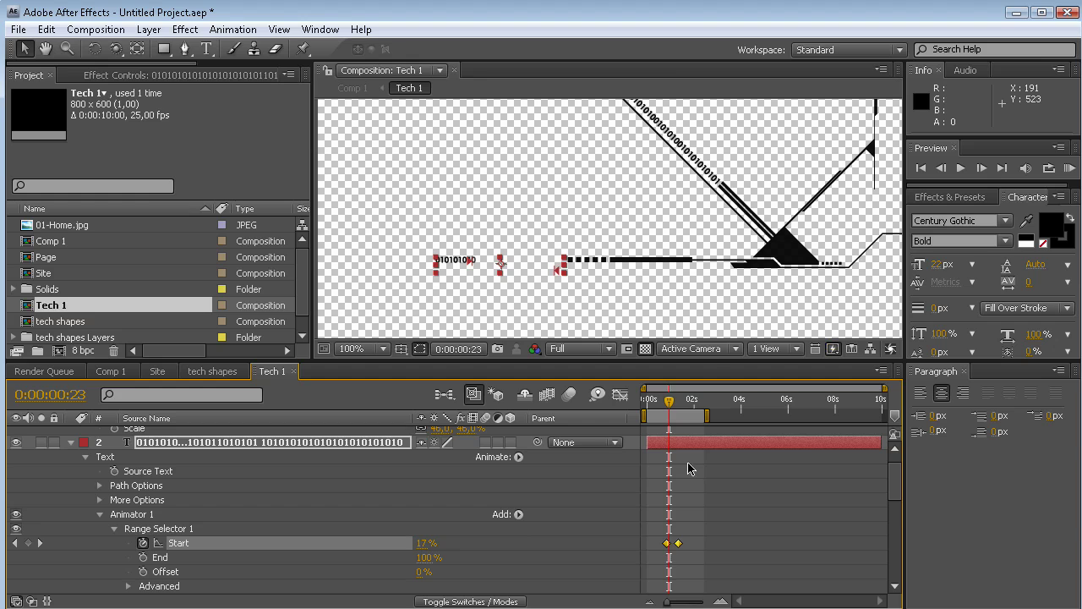
# - Check the binary text reveal at 0:00:01:02 and pan the view to the diagonal line
pyautogui.moveTo(673, 402); pyautogui.dragTo(674, 403)
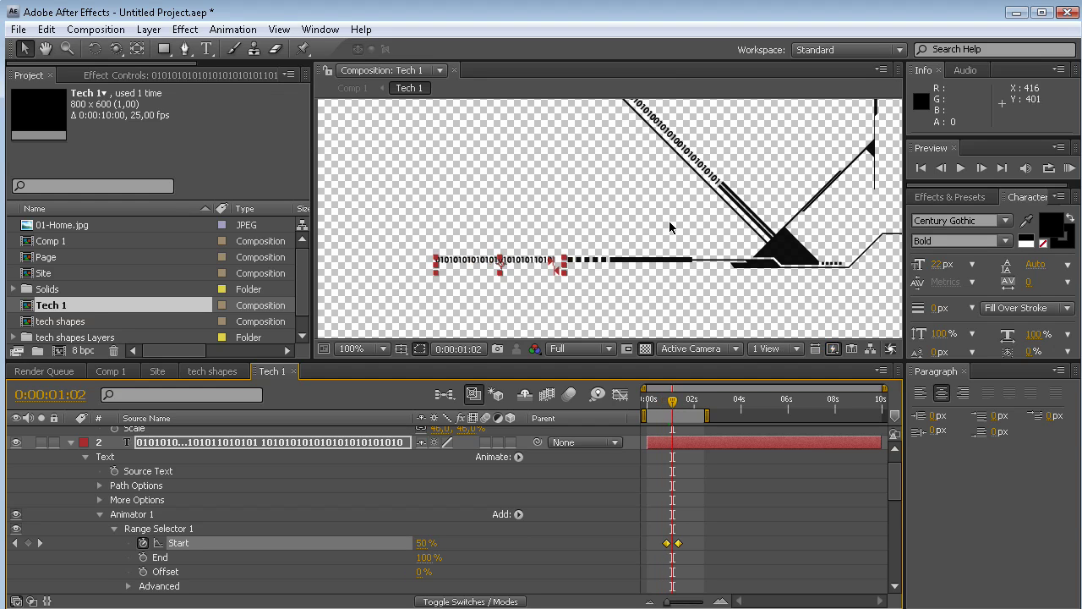
pyautogui.scroll(-1, 651, 186)
pyautogui.press('h')
pyautogui.scroll(1, 652, 186)
pyautogui.moveTo(652, 187); pyautogui.dragTo(636, 183)
pyautogui.press('v')
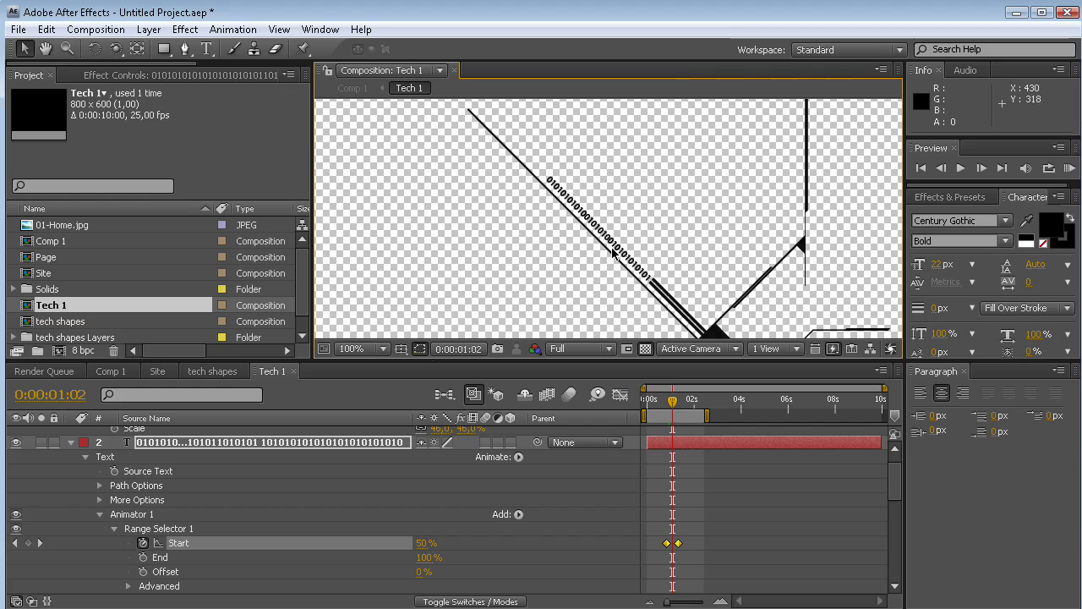
pyautogui.scroll(1, 891, 488)
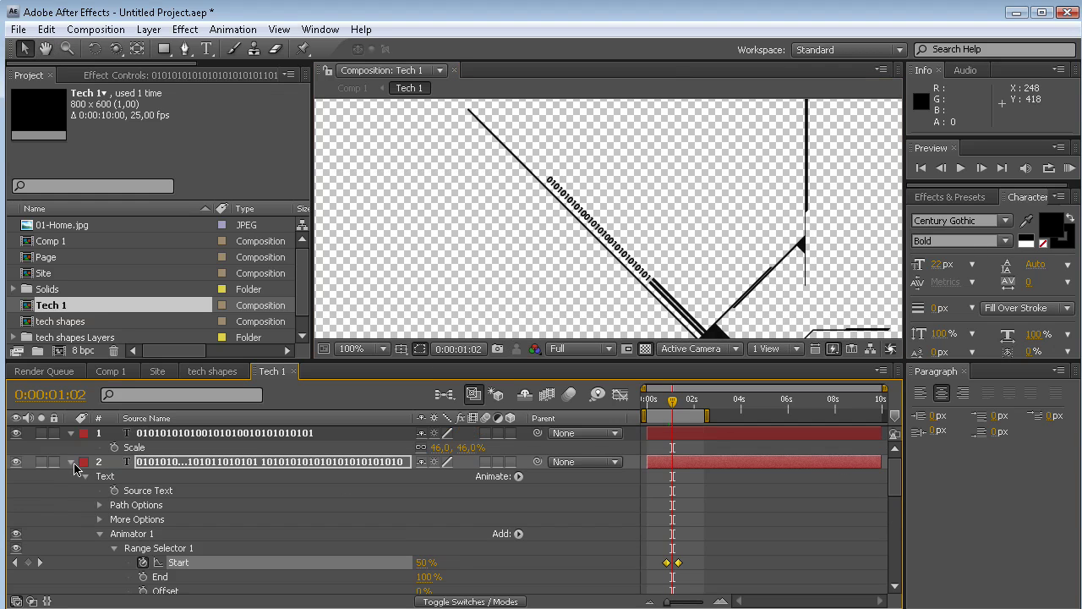
# - Add an Opacity animator at 0% to the short diagonal binary text
pyautogui.click(72, 462)
pyautogui.click(71, 433)
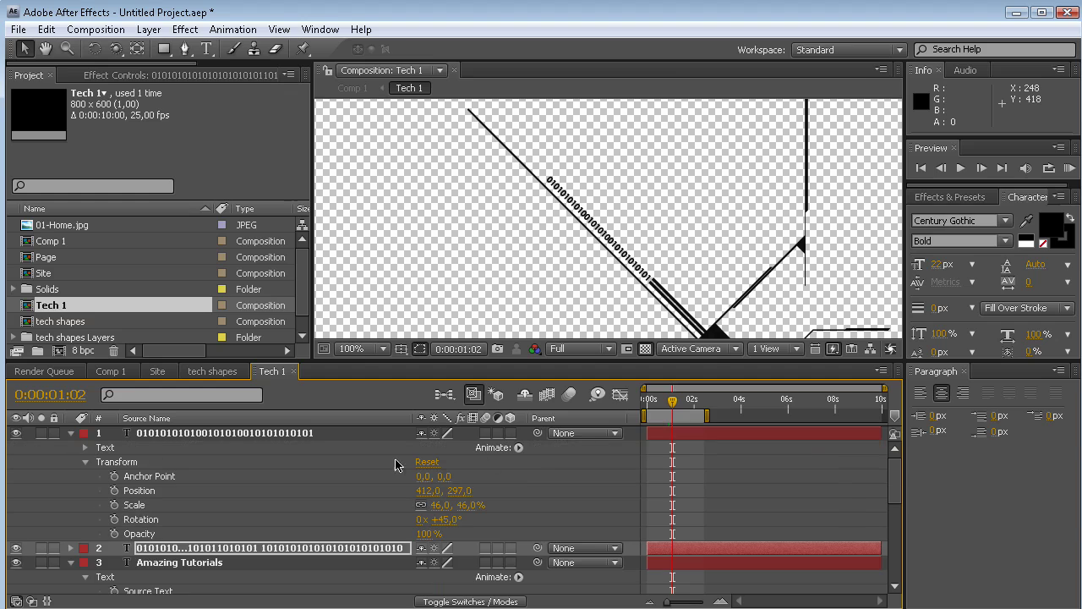
pyautogui.click(518, 447)
pyautogui.click(602, 533)
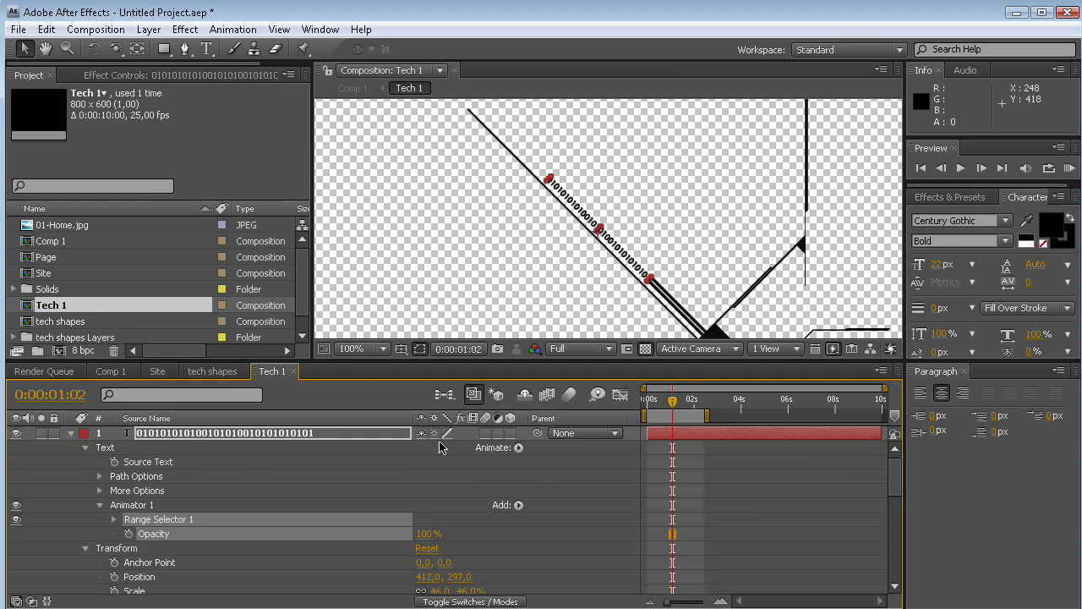
pyautogui.moveTo(422, 541); pyautogui.dragTo(116, 551)
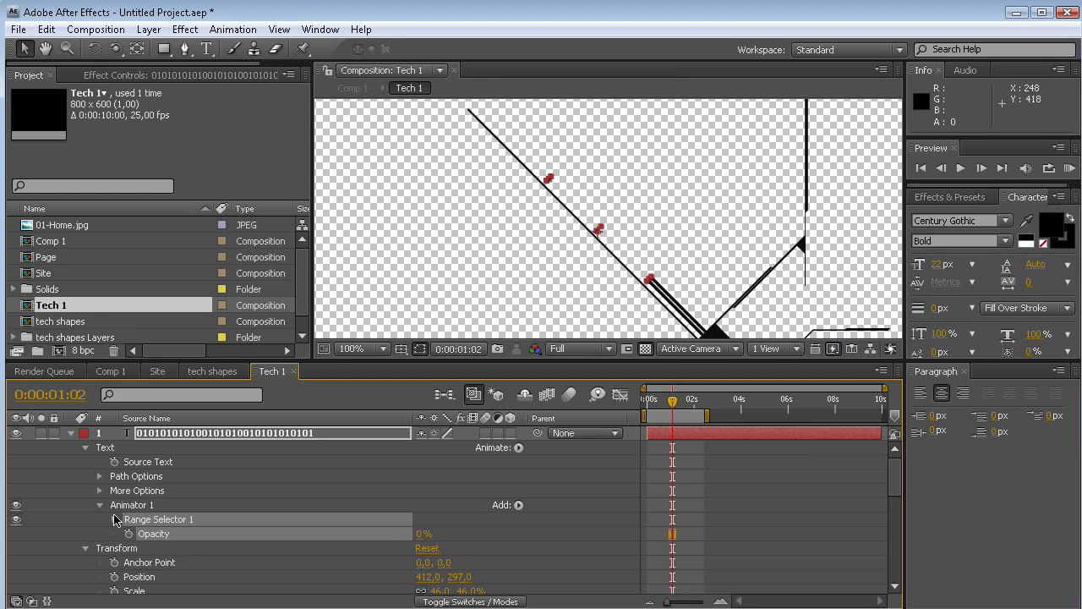
# - Keyframe Range Selector End at 100% at 0:00:00:14 and 0% at 0:00:00:22
pyautogui.click(115, 519)
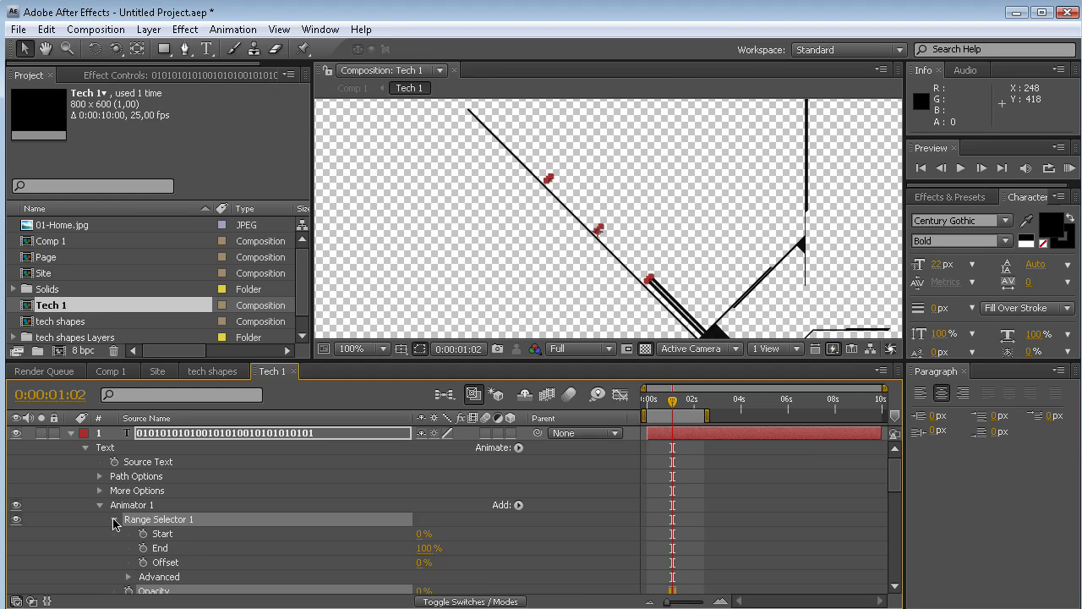
pyautogui.click(165, 535)
pyautogui.click(173, 550)
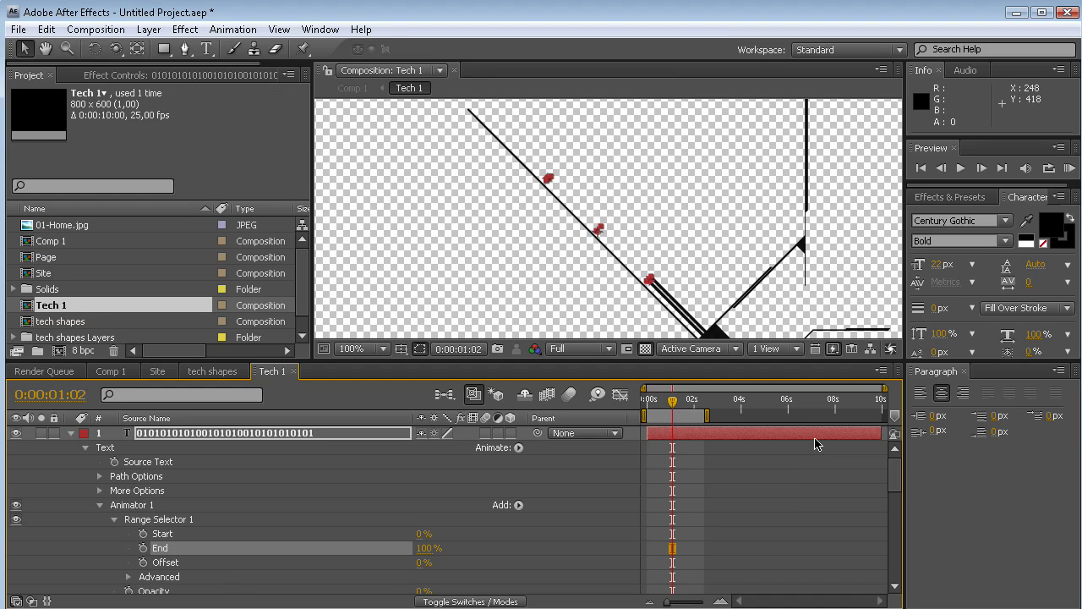
pyautogui.moveTo(674, 407); pyautogui.dragTo(660, 410)
pyautogui.click(143, 548)
pyautogui.moveTo(660, 404); pyautogui.dragTo(668, 403)
pyautogui.moveTo(430, 554); pyautogui.dragTo(389, 554)
# - Reposition the view and preview the diagonal text reveal
pyautogui.scroll(-2, 608, 214)
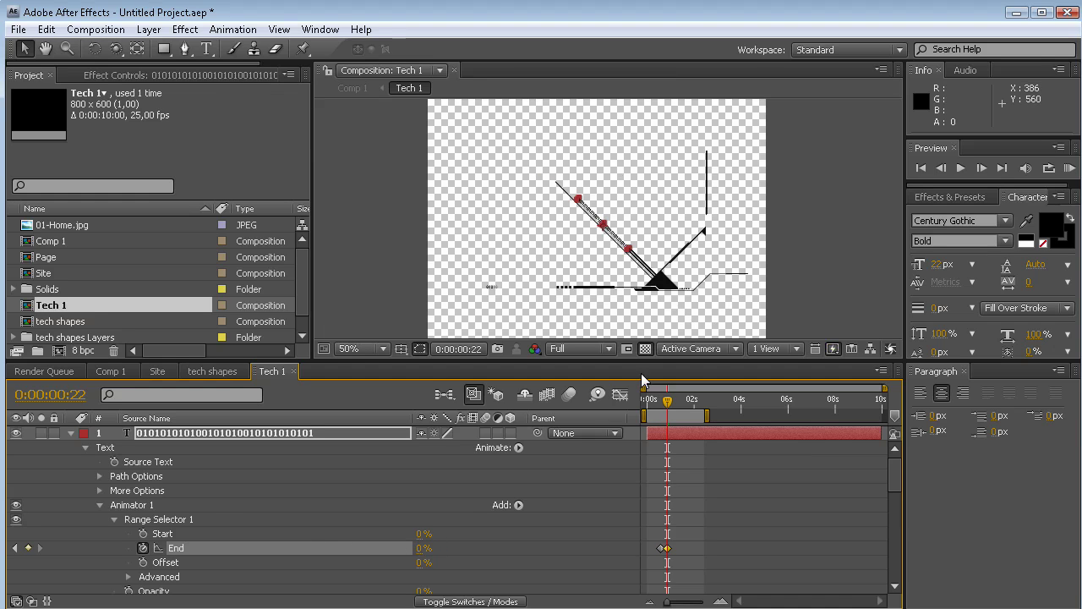
pyautogui.press('h')
pyautogui.moveTo(690, 128); pyautogui.dragTo(685, 150)
pyautogui.press('space')
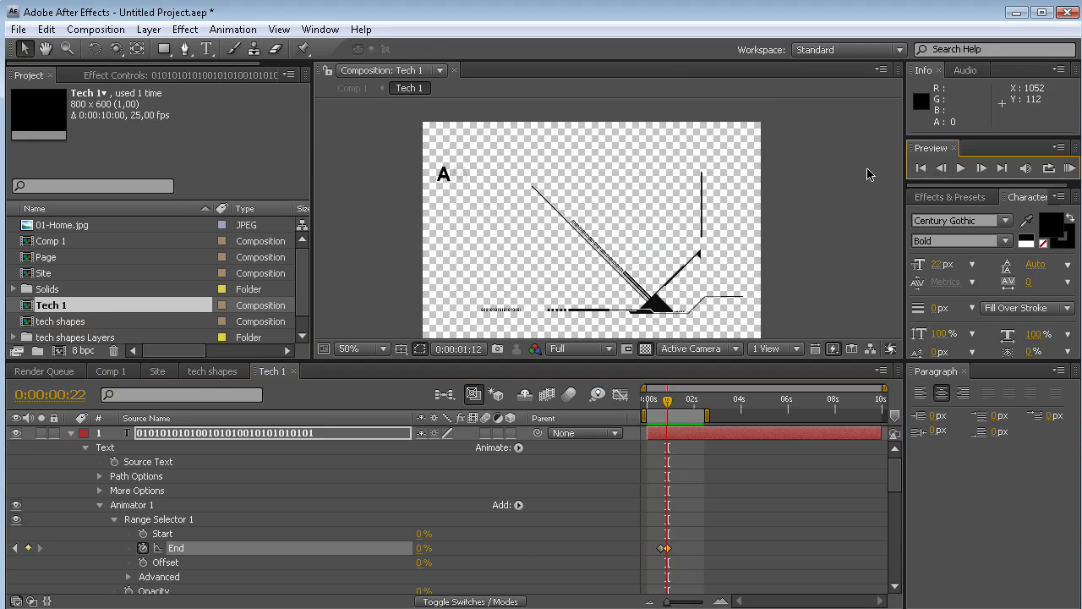
pyautogui.press('space')
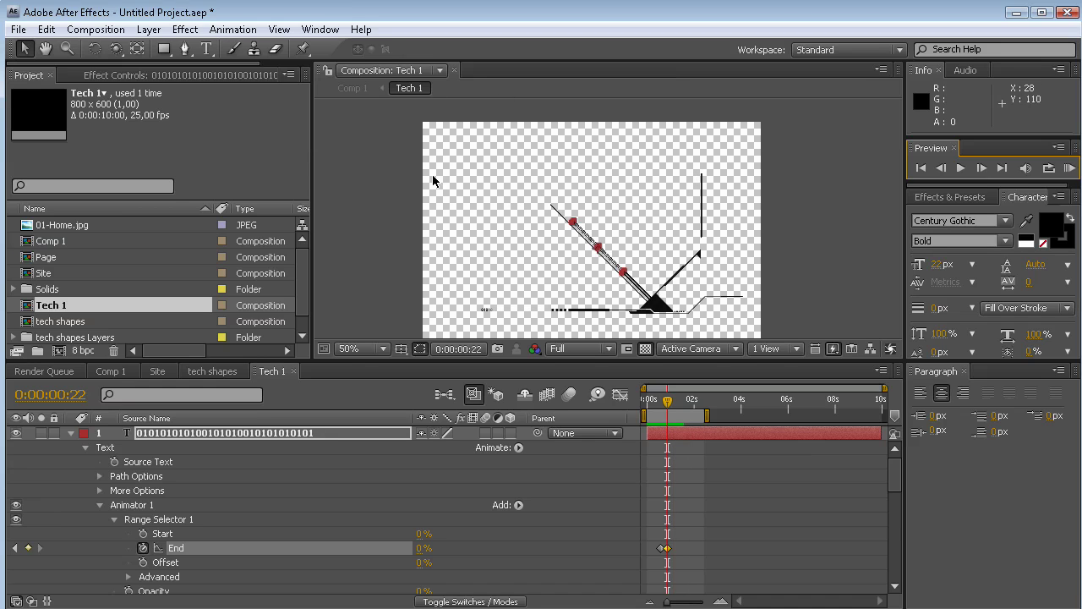
# - In Comp 1, set the Tech 1 layer's Scale to 30% and drag it up-left over the site mockup
pyautogui.click(111, 371)
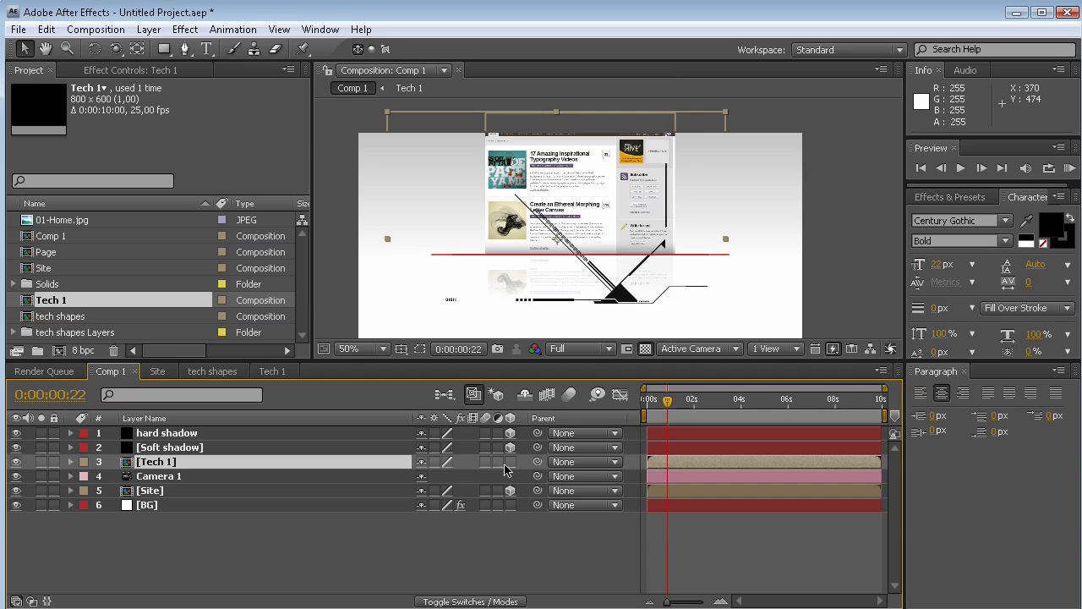
pyautogui.press('s')
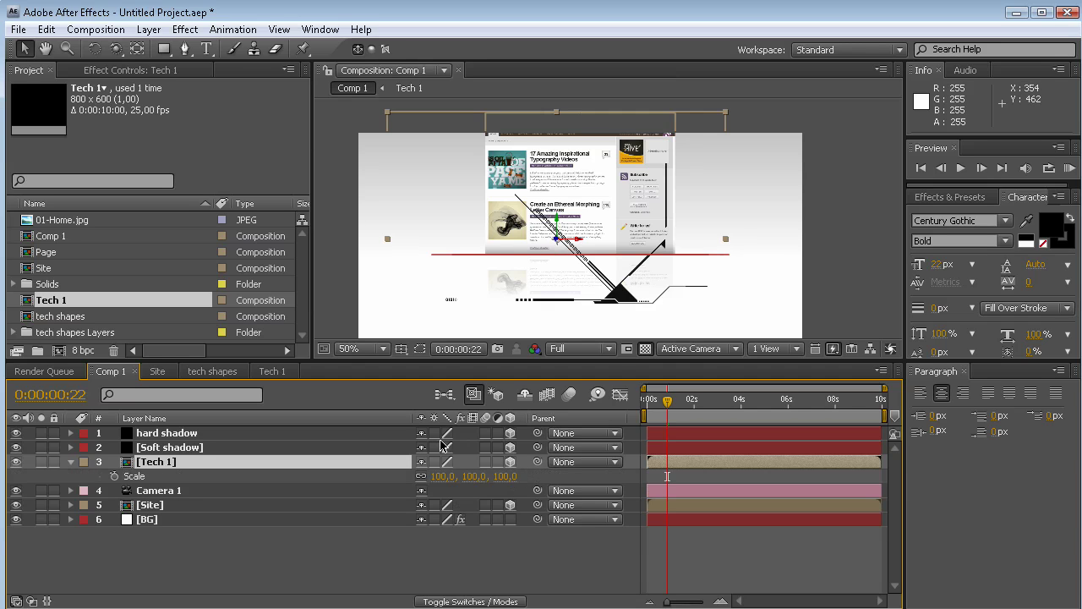
pyautogui.moveTo(495, 482); pyautogui.dragTo(496, 484)
pyautogui.click(495, 479)
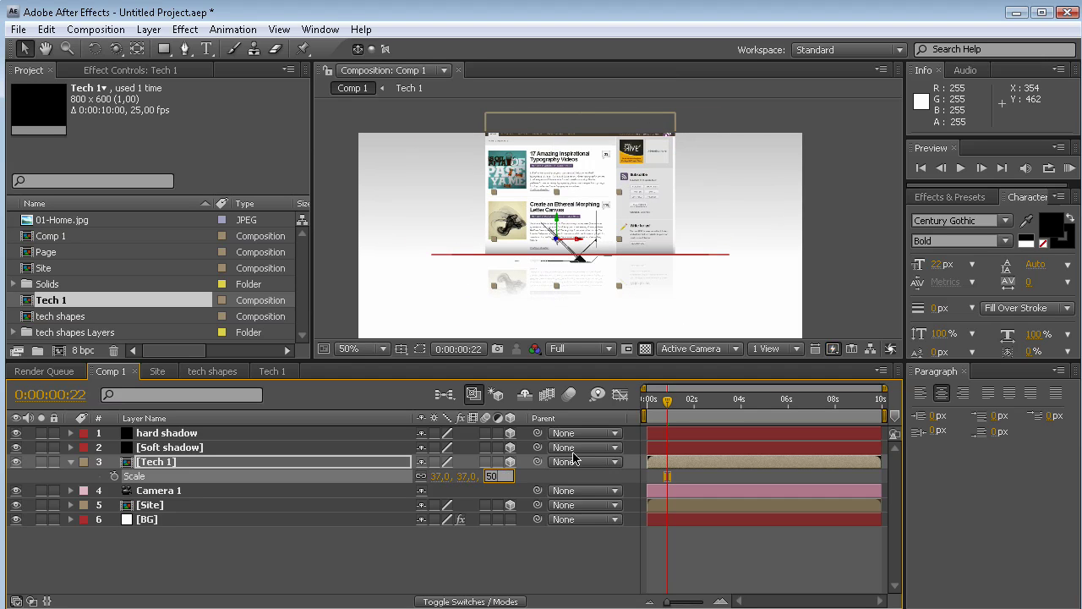
pyautogui.write('5')
pyautogui.press('BackSpace')
pyautogui.press('Return')
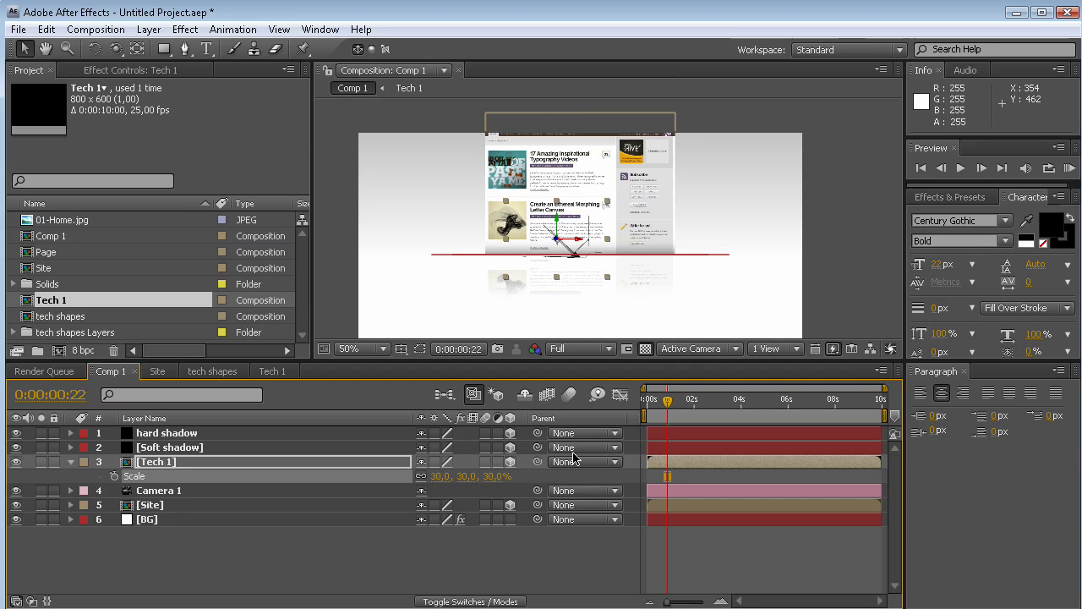
pyautogui.moveTo(571, 250); pyautogui.dragTo(462, 206)
pyautogui.click(55, 302)
# - Duplicate Tech 1 as Tech 2, add it to Comp 1, and open it for editing
pyautogui.hotkey('ctrl', 'd')
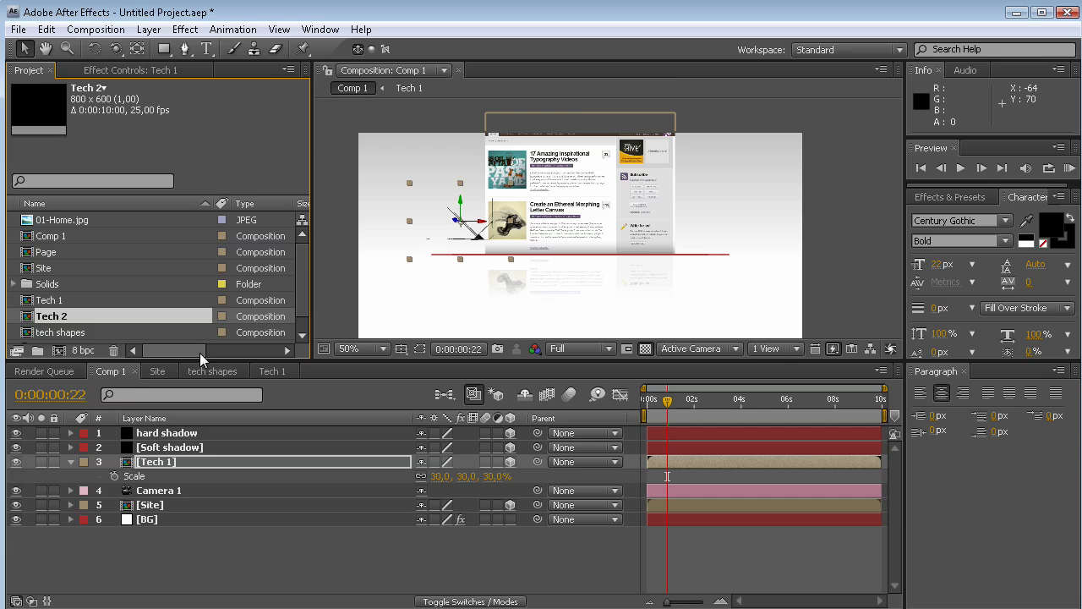
pyautogui.moveTo(69, 316); pyautogui.dragTo(184, 447)
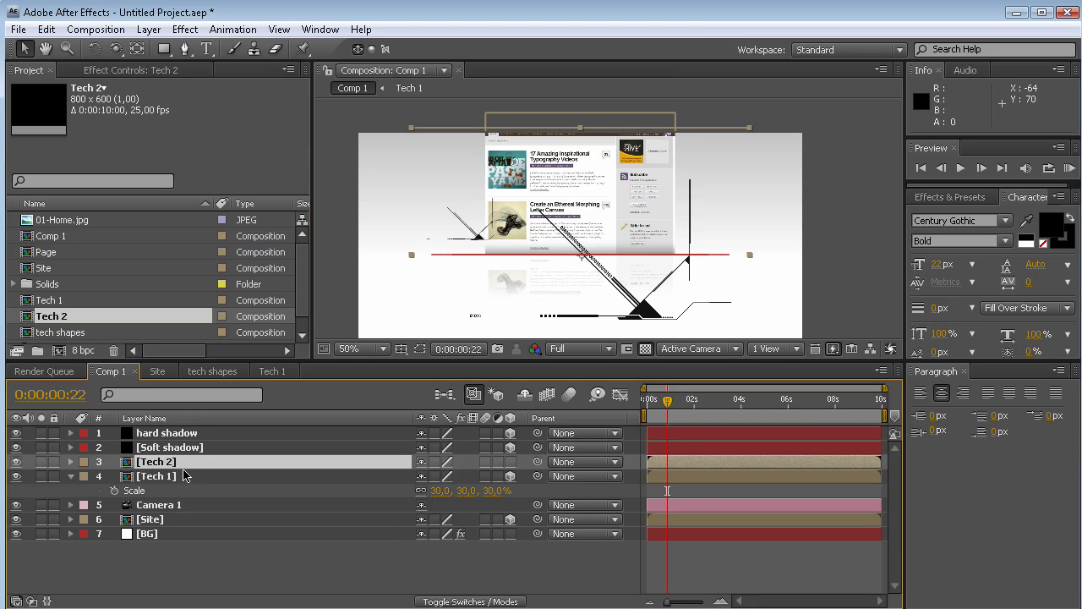
pyautogui.doubleClick(179, 464)
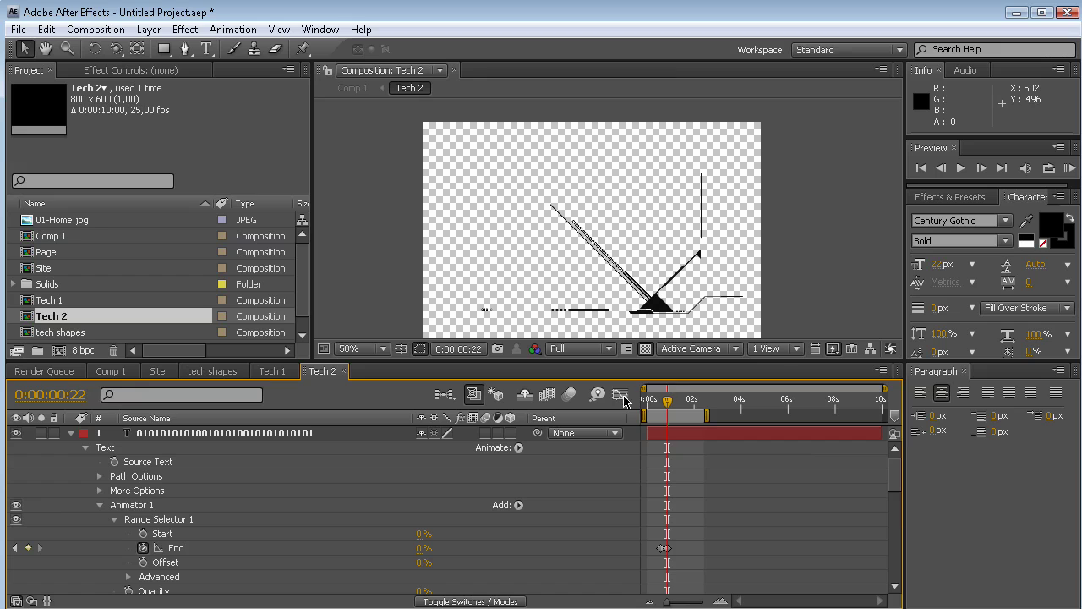
# - Mirror the tech shapes layer horizontally by setting its X Scale to -100
pyautogui.moveTo(406, 360); pyautogui.dragTo(406, 337)
pyautogui.click(71, 409)
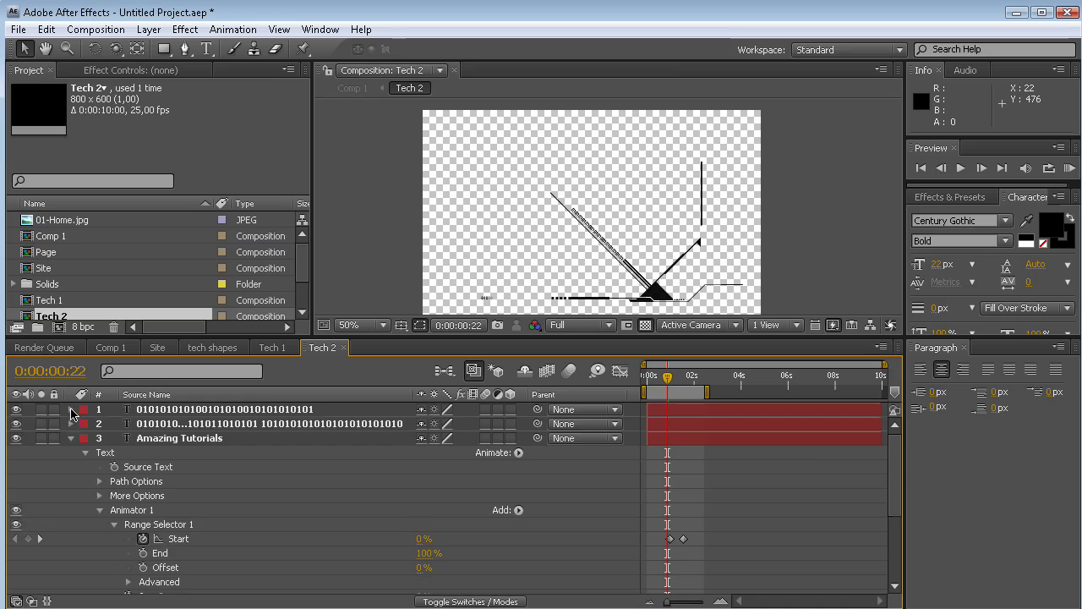
pyautogui.click(71, 438)
pyautogui.click(191, 467)
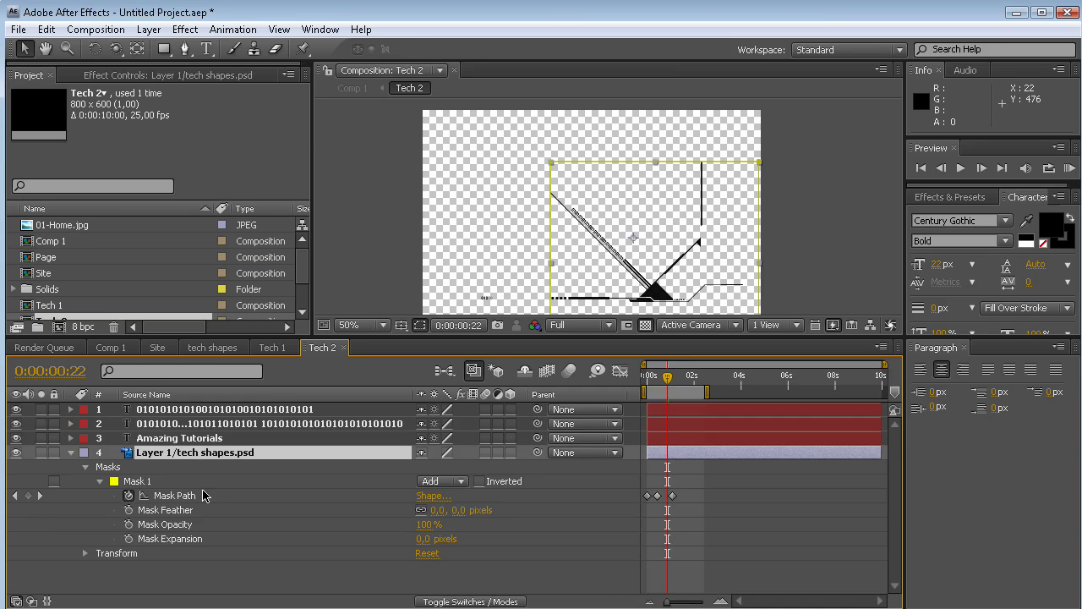
pyautogui.click(71, 452)
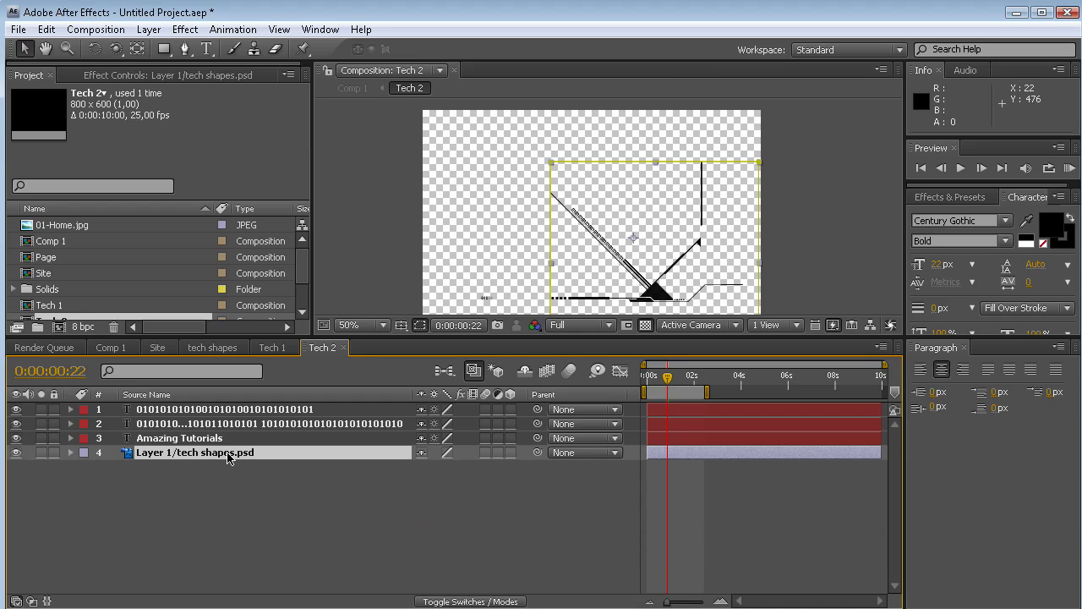
pyautogui.press('s')
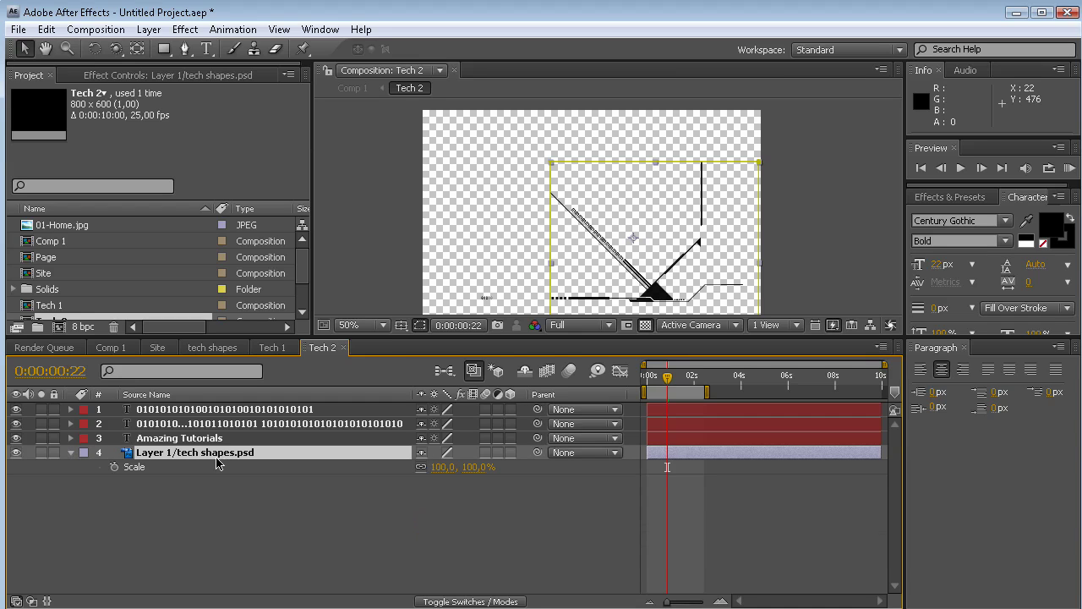
pyautogui.click(427, 473)
pyautogui.click(442, 467)
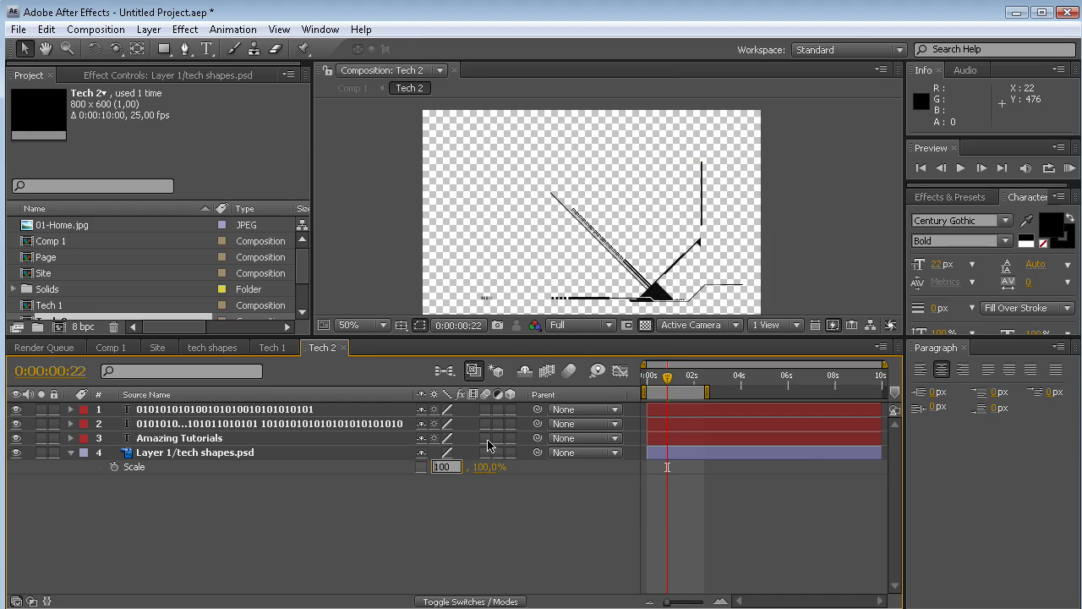
pyautogui.write('-100')
pyautogui.press('Return')
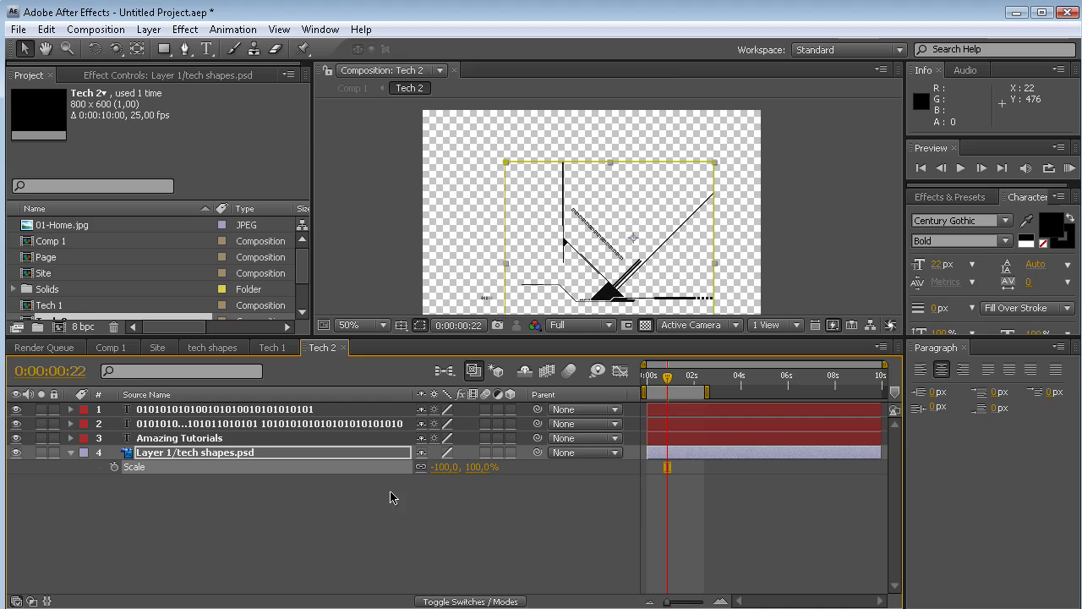
pyautogui.moveTo(667, 376); pyautogui.dragTo(687, 376)
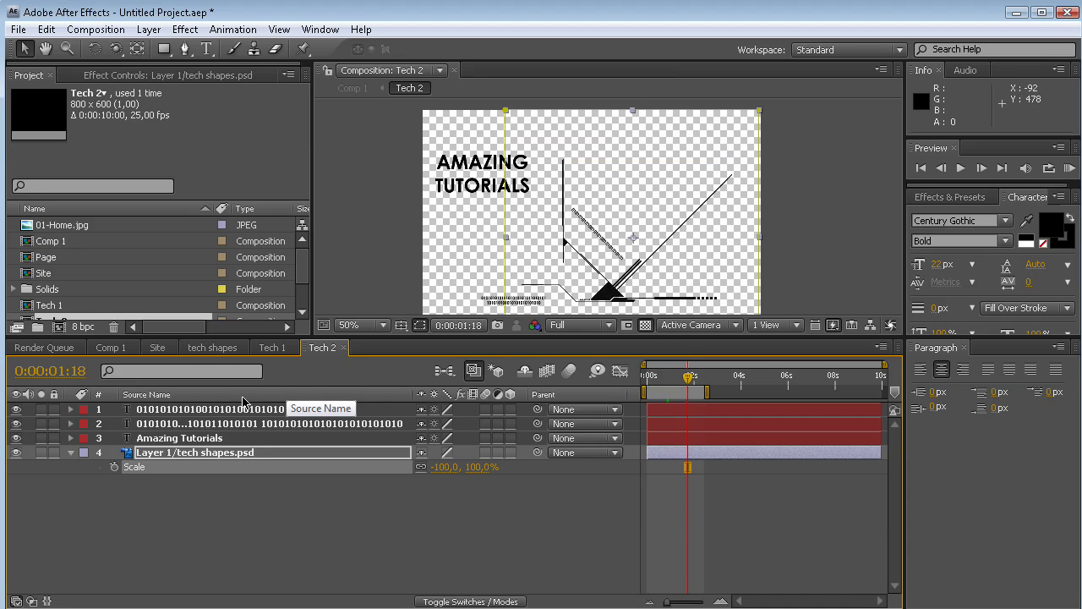
# - Move the tech shapes left and the Amazing Tutorials title to the upper right
pyautogui.click(211, 438)
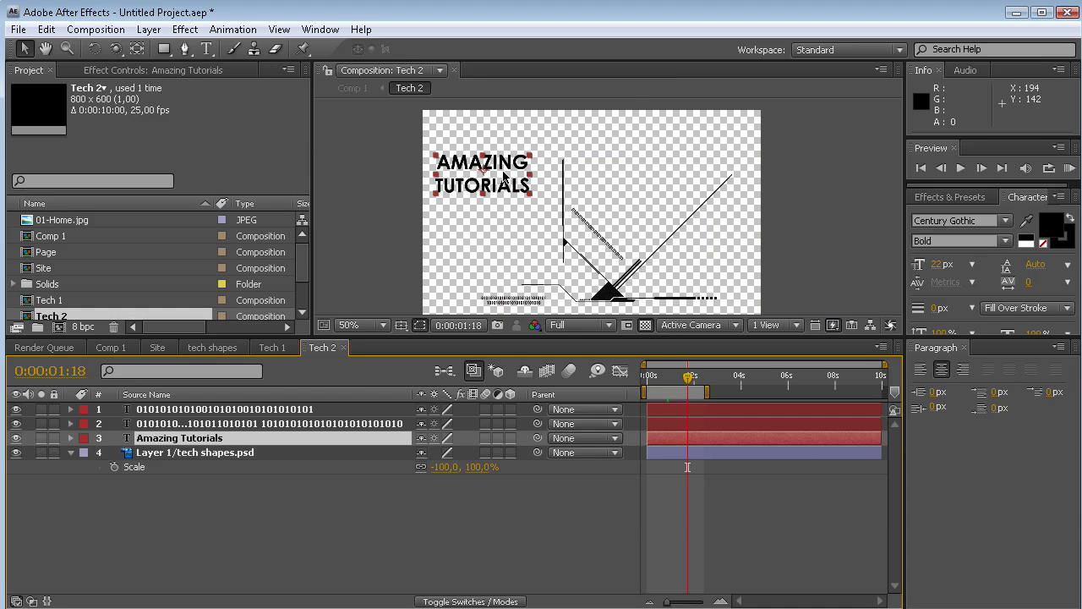
pyautogui.click(318, 451)
pyautogui.moveTo(629, 280); pyautogui.dragTo(548, 280)
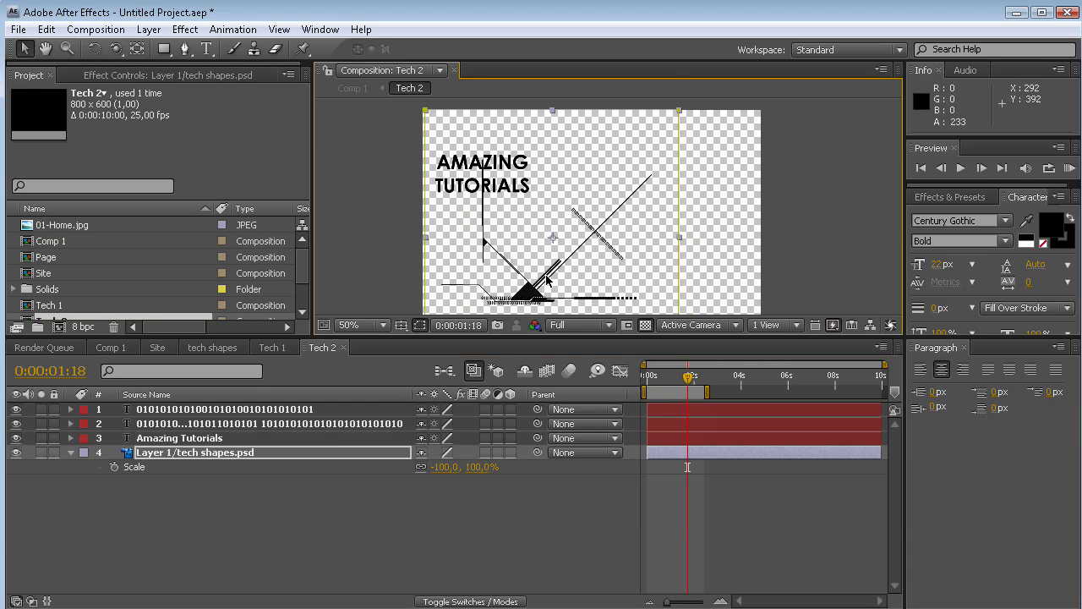
pyautogui.click(484, 175)
pyautogui.moveTo(484, 176); pyautogui.dragTo(706, 176)
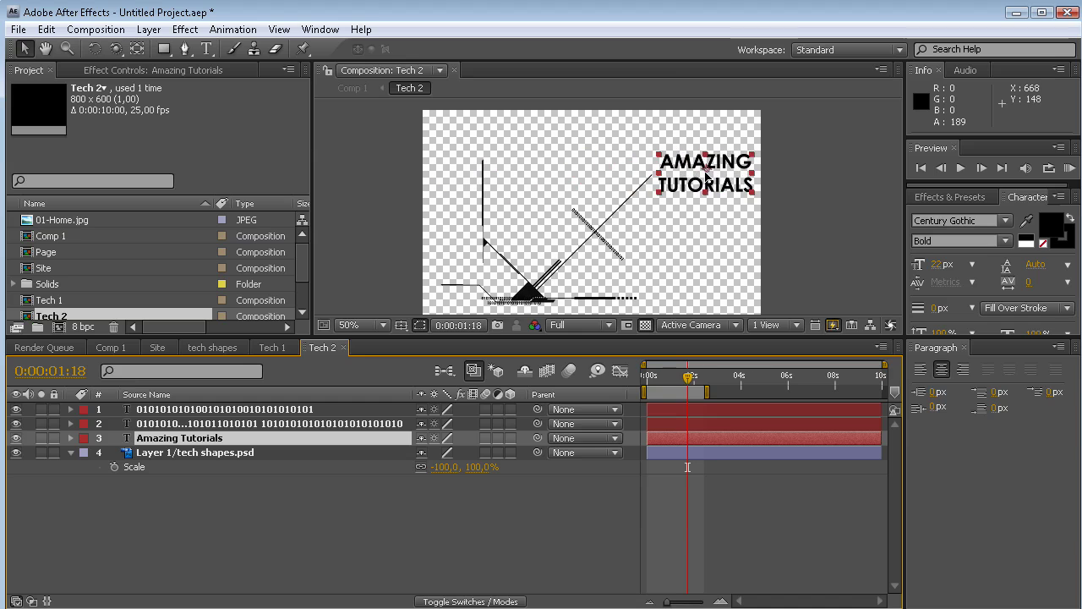
# - Replace the title text with AWESOME ARTICLES on two lines
pyautogui.press('.')
pyautogui.press('h')
pyautogui.moveTo(651, 127); pyautogui.dragTo(496, 120)
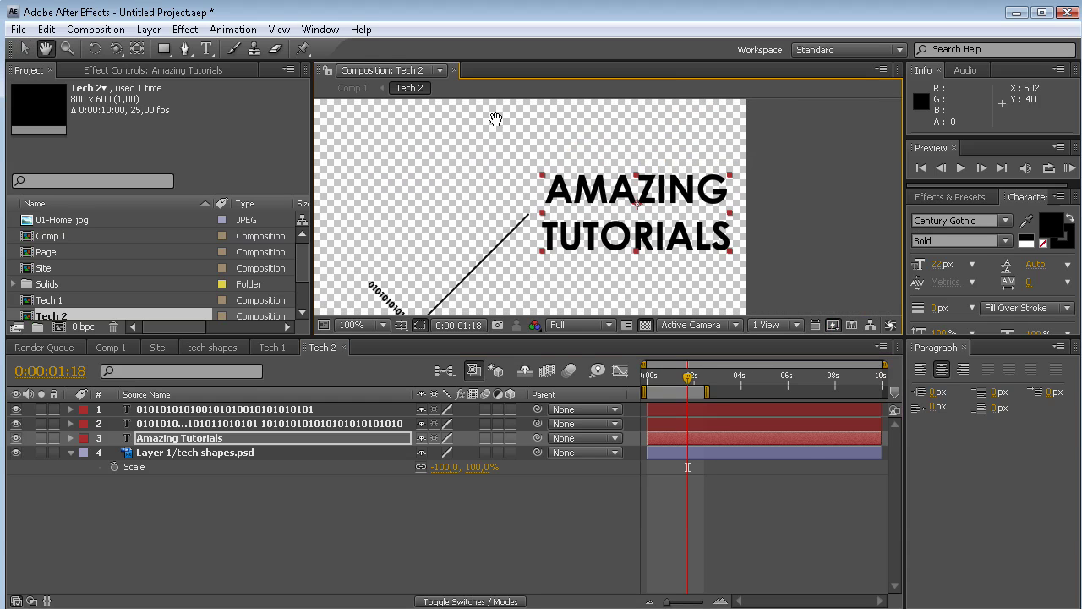
pyautogui.click(206, 49)
pyautogui.click(748, 208)
pyautogui.hotkey('ctrl', 'a')
pyautogui.press('BackSpace')
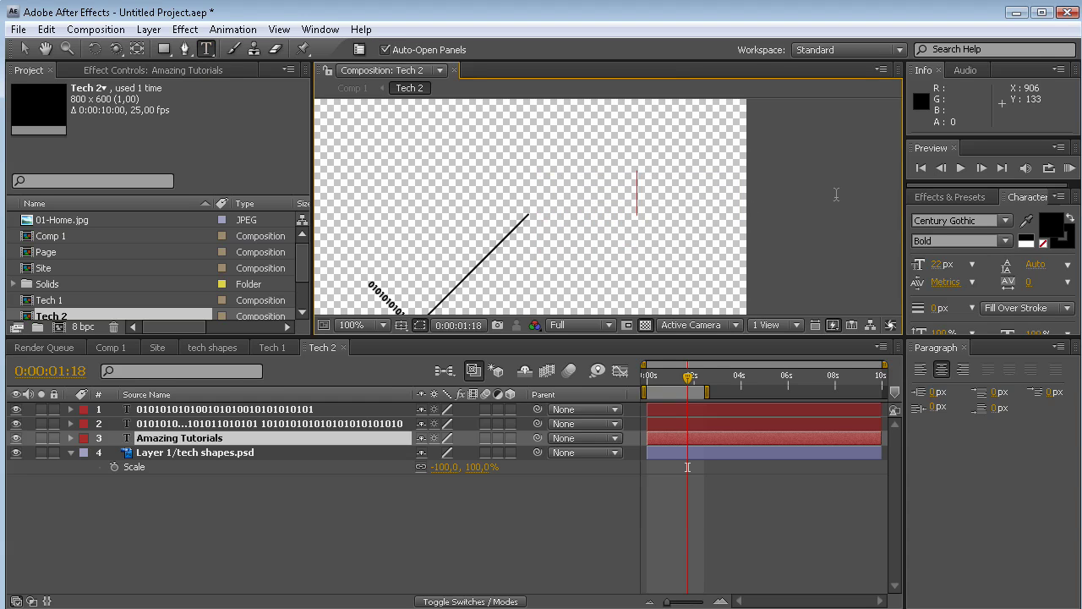
pyautogui.write('AWES')
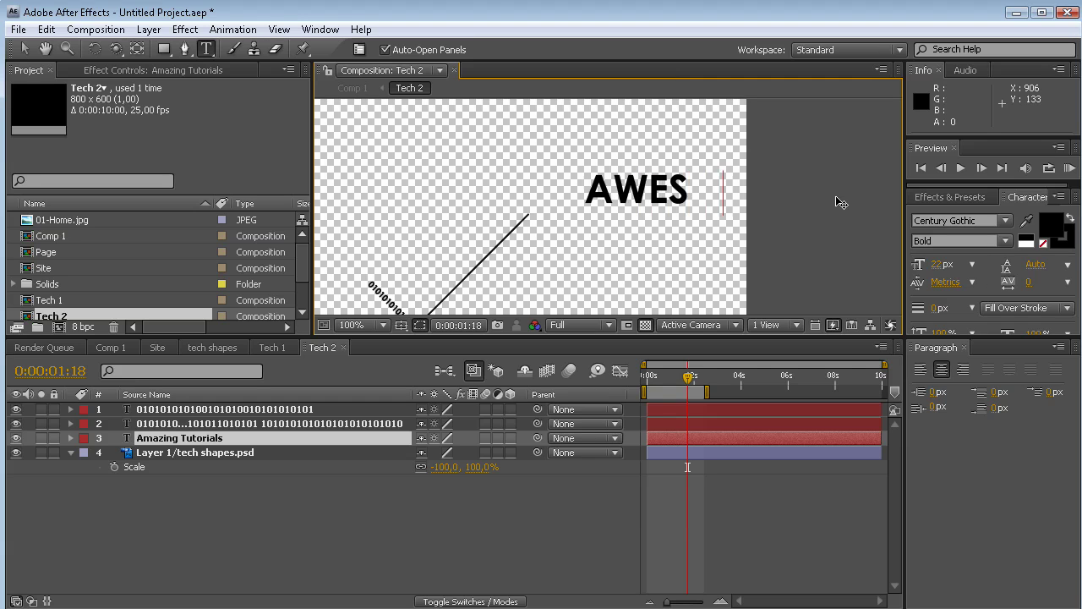
pyautogui.write('OME ARTICLES')
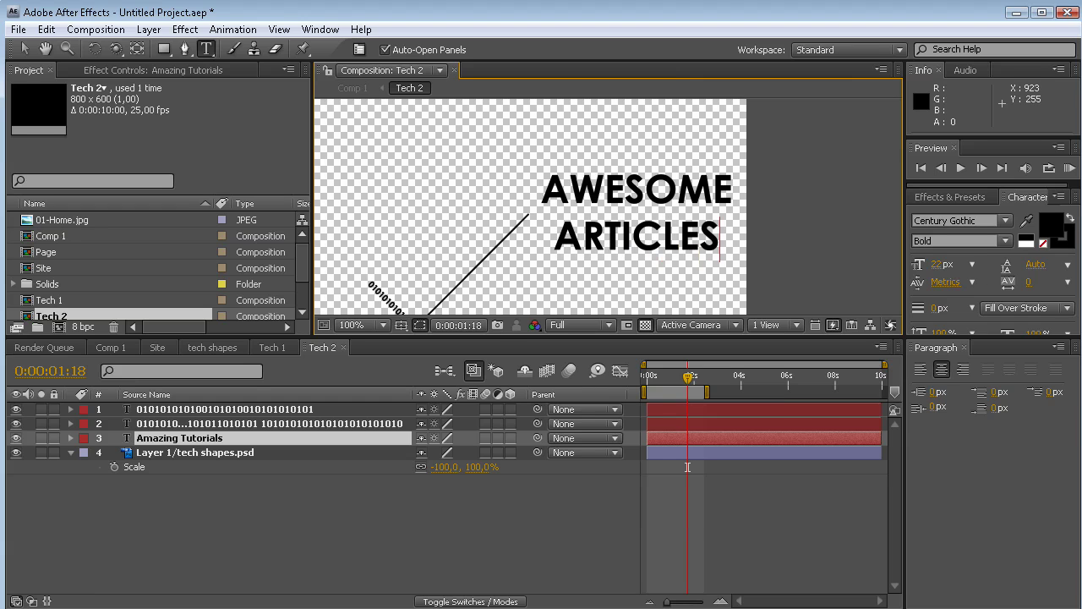
pyautogui.scroll(-2, 675, 310)
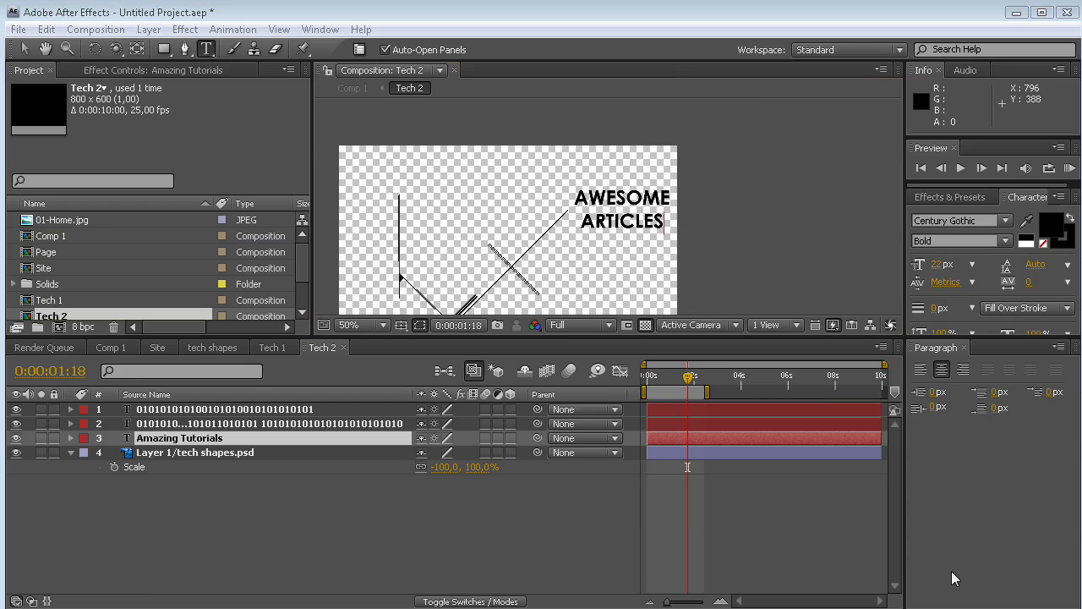
pyautogui.moveTo(686, 381); pyautogui.dragTo(677, 380)
pyautogui.press('h')
pyautogui.moveTo(502, 240); pyautogui.dragTo(550, 184)
pyautogui.hotkey('ctrl', 't')
# - Move the two-line binary text to the end of the horizontal line
pyautogui.click(236, 424)
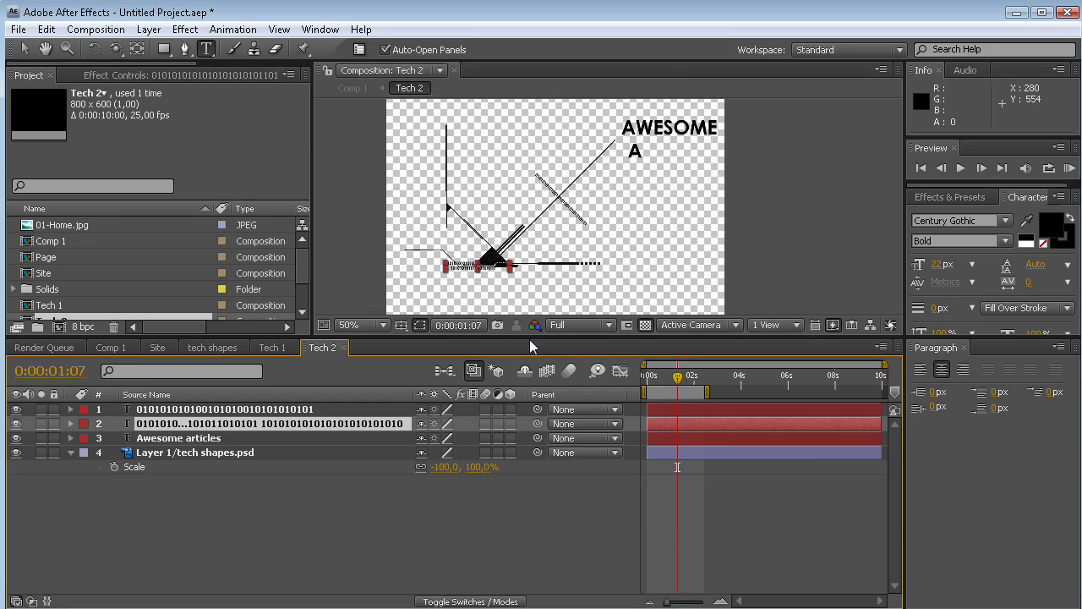
pyautogui.scroll(2, 495, 282)
pyautogui.moveTo(496, 282); pyautogui.dragTo(603, 163)
pyautogui.click(25, 50)
pyautogui.moveTo(405, 211); pyautogui.dragTo(721, 214)
pyautogui.press('.')
pyautogui.moveTo(883, 220); pyautogui.dragTo(779, 226)
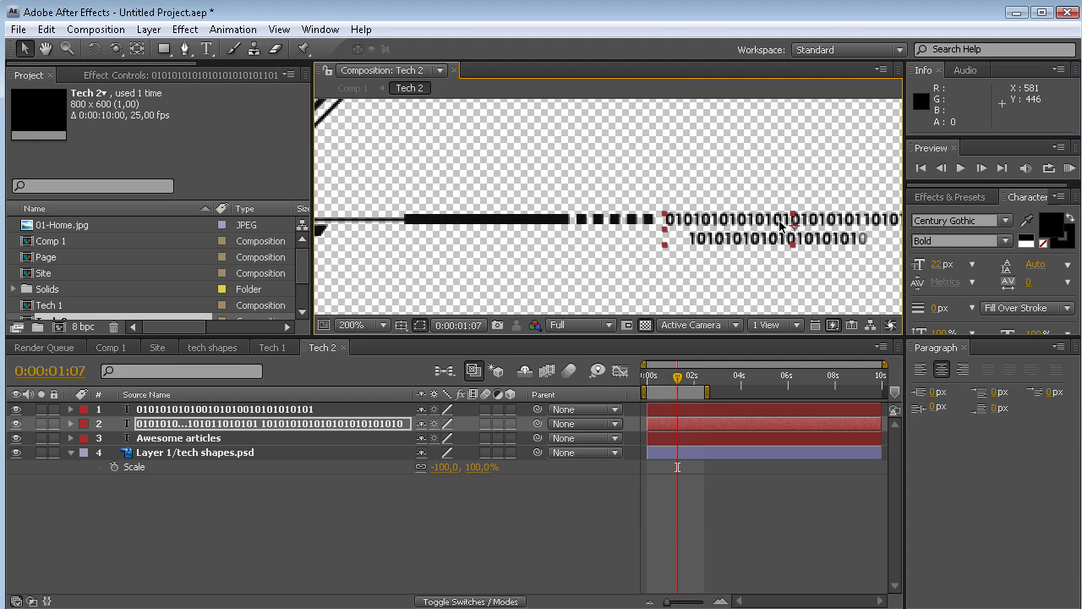
pyautogui.moveTo(641, 152); pyautogui.dragTo(615, 326)
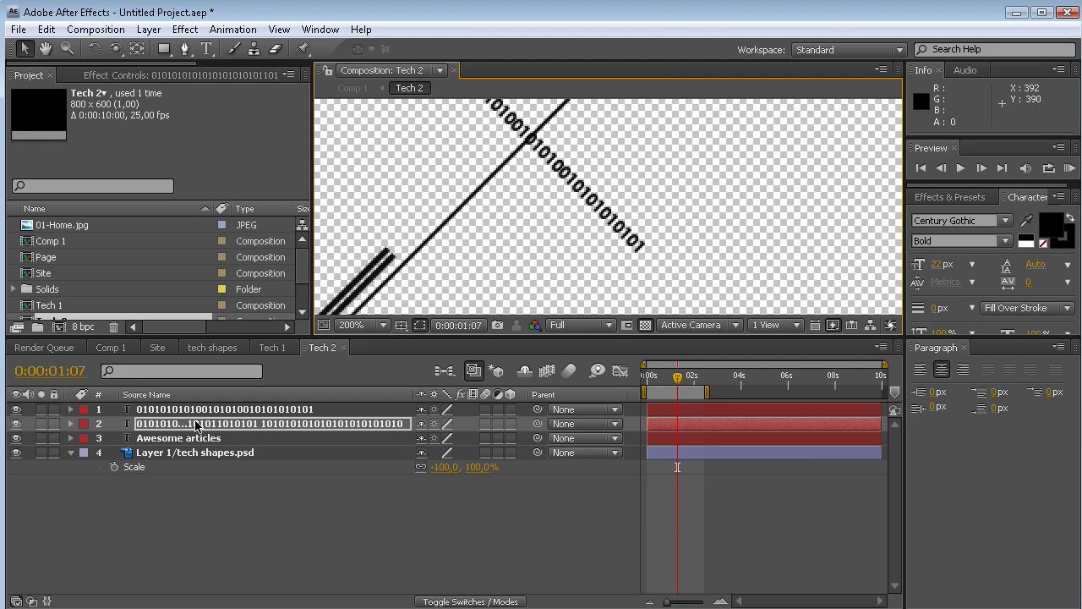
# - Rotate the single-line binary text to -45° and slide it up along the diagonal line
pyautogui.click(254, 410)
pyautogui.press('r')
pyautogui.click(440, 424)
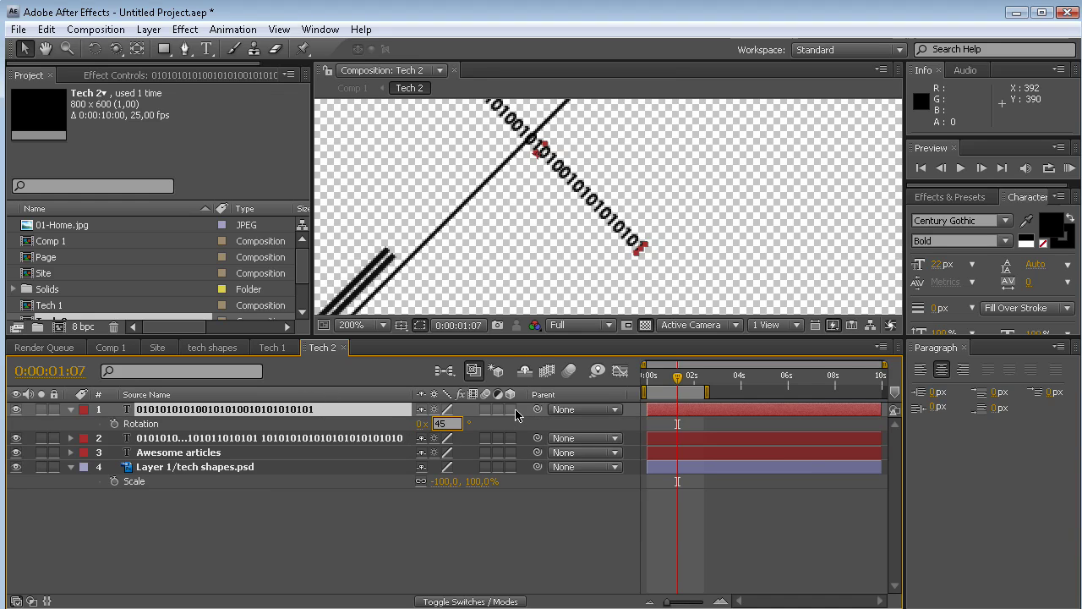
pyautogui.write('-45')
pyautogui.press('Return')
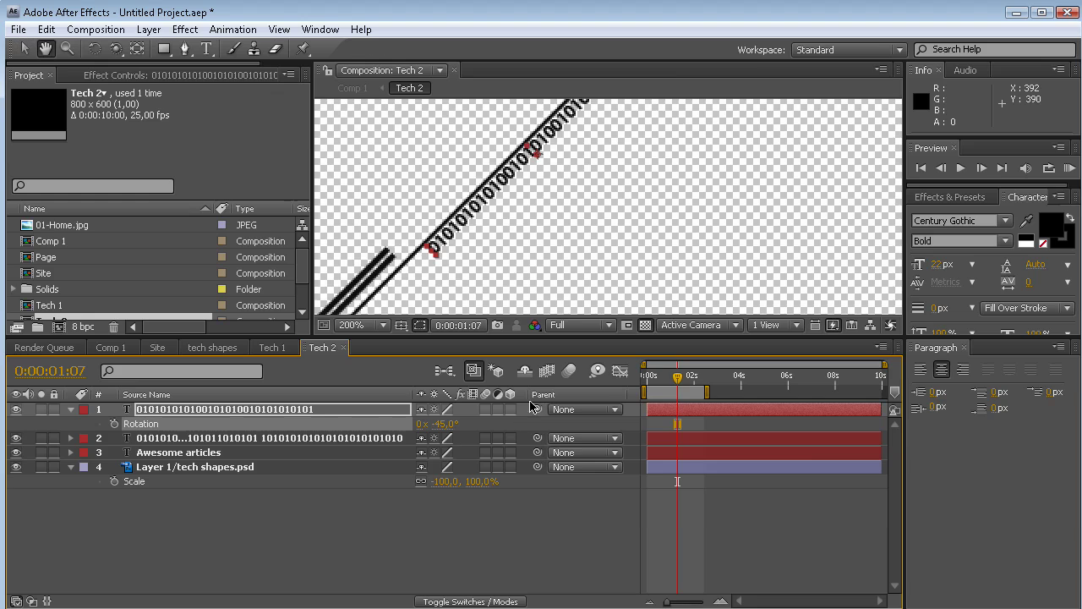
pyautogui.click(604, 334)
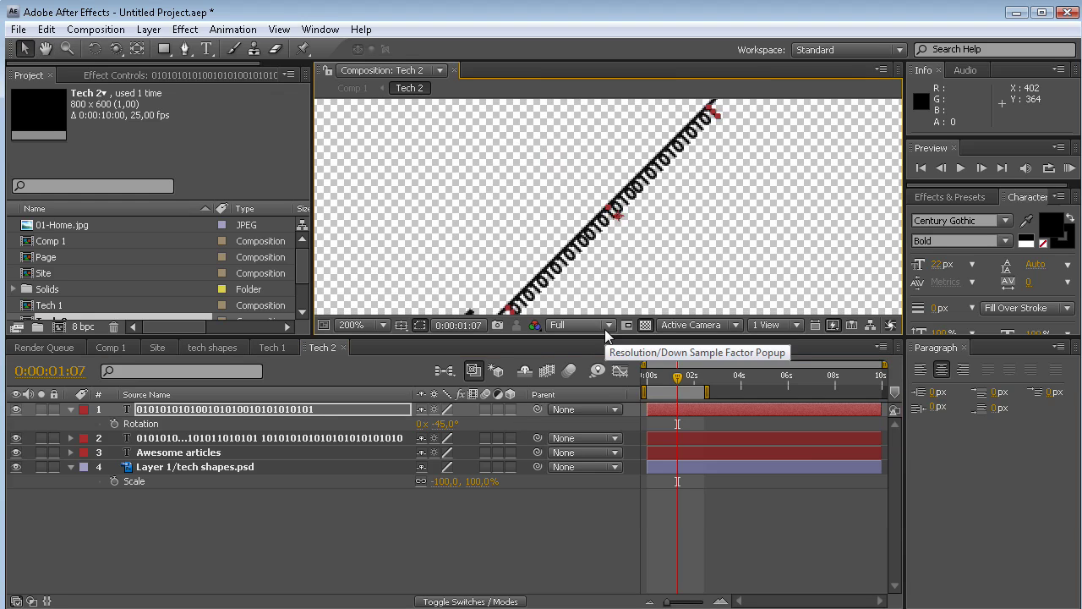
pyautogui.moveTo(548, 280); pyautogui.dragTo(573, 235)
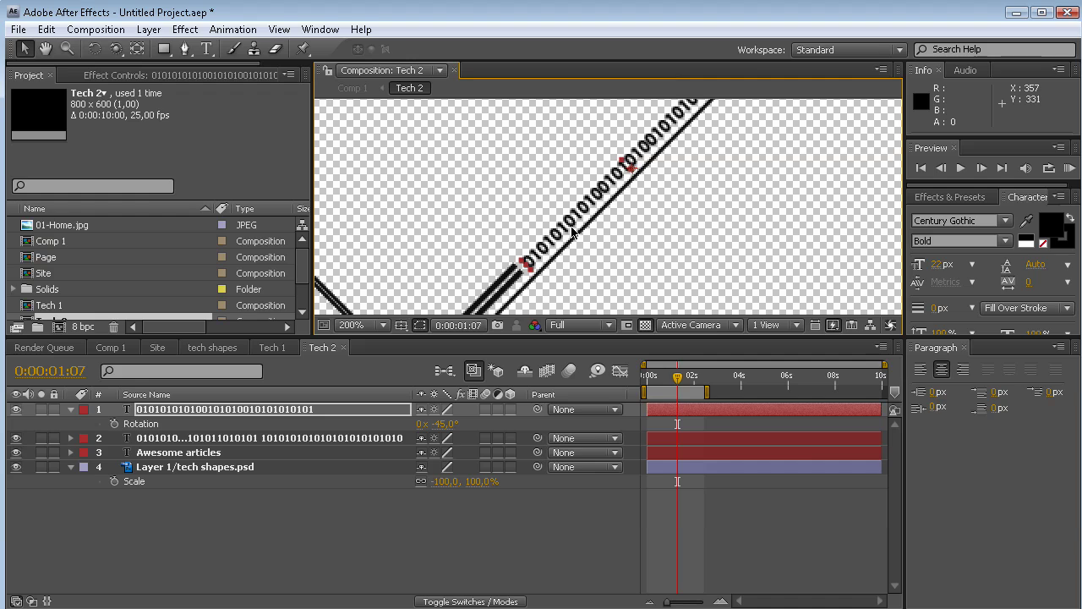
pyautogui.press('Return')
pyautogui.scroll(-2, 679, 246)
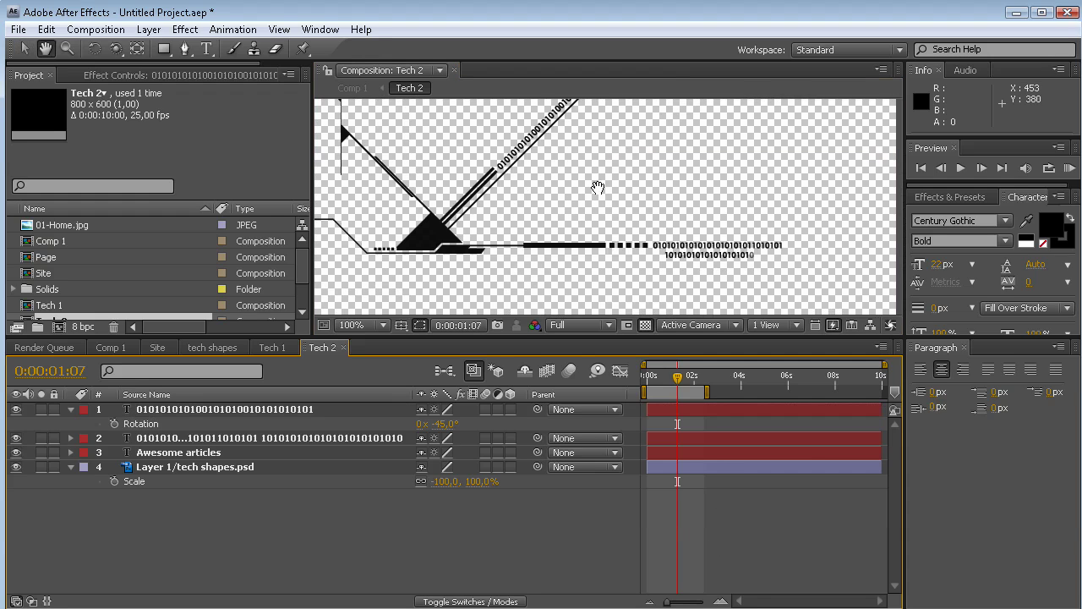
pyautogui.scroll(-2, 610, 205)
pyautogui.moveTo(683, 378); pyautogui.dragTo(664, 379)
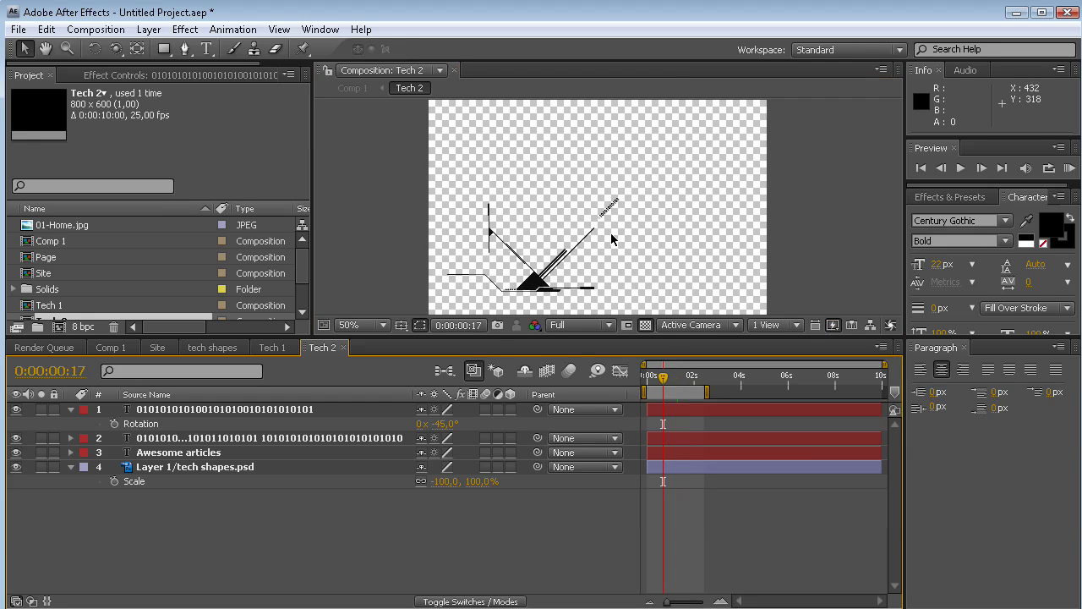
pyautogui.click(184, 410)
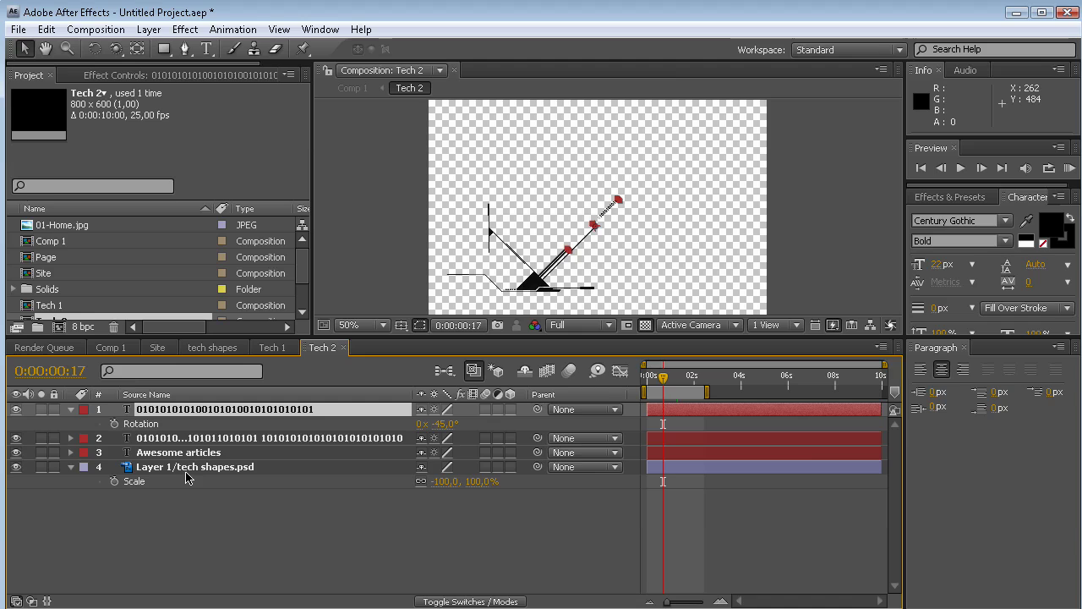
# - Set the range selector End to 100% and keyframe Start at 0% at 0:00:00:15
pyautogui.press('u')
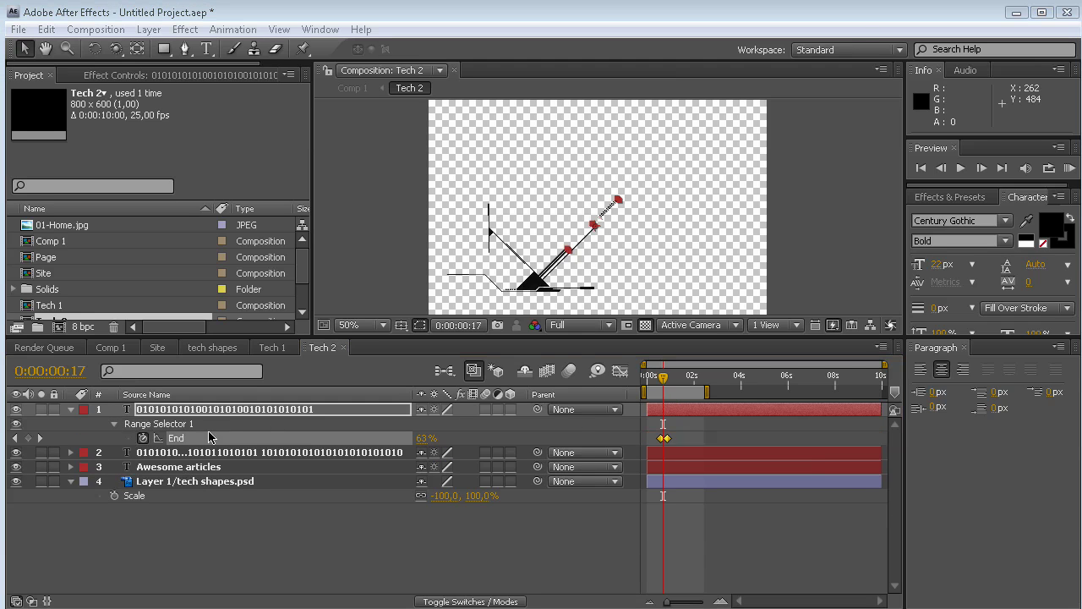
pyautogui.click(297, 432)
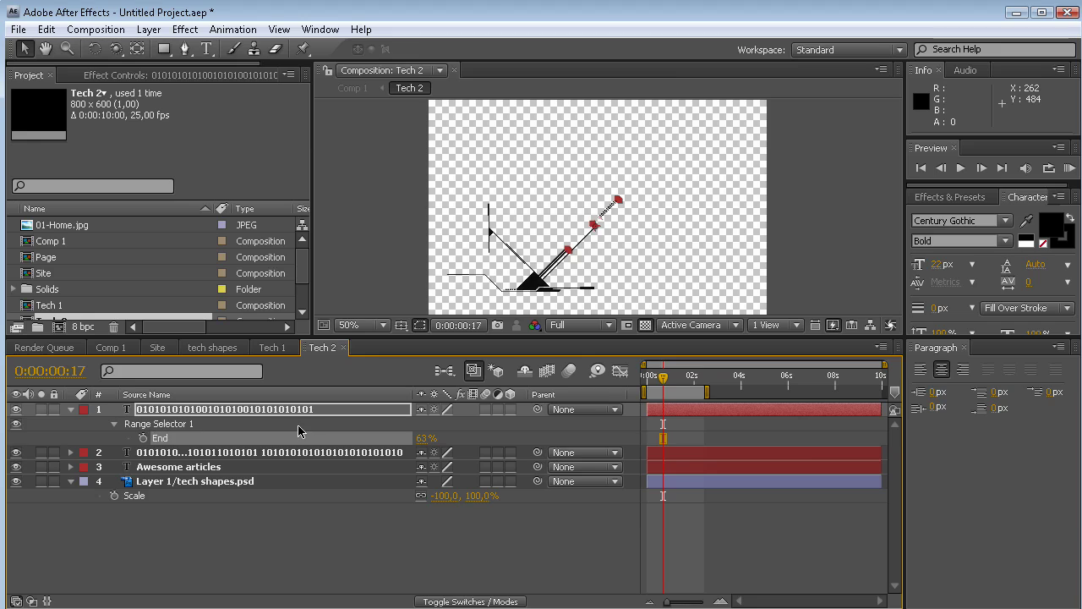
pyautogui.click(115, 425)
pyautogui.click(115, 425)
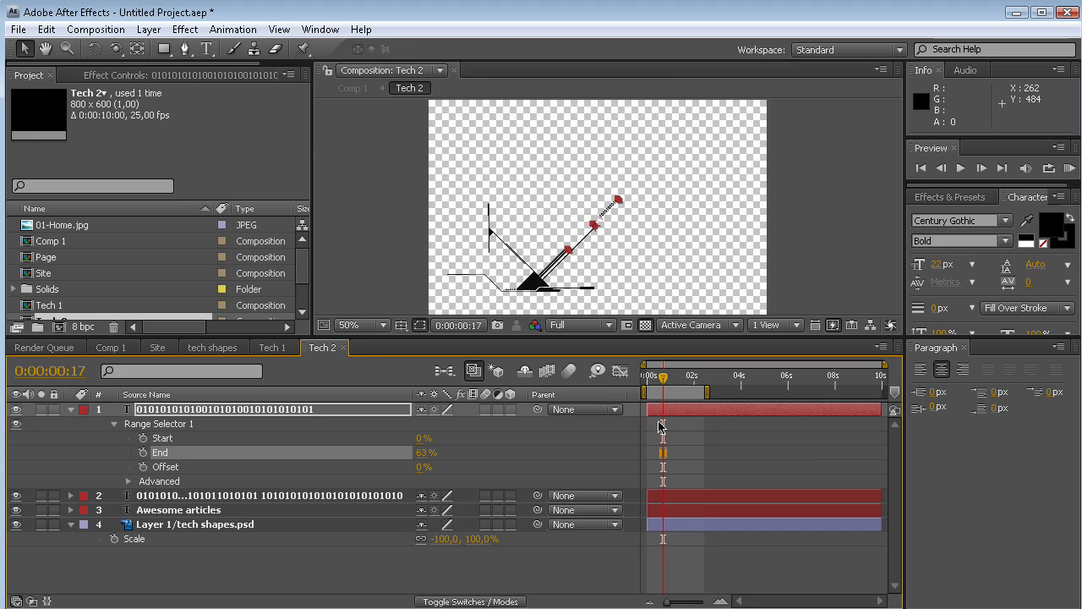
pyautogui.click(143, 438)
pyautogui.moveTo(679, 606); pyautogui.dragTo(687, 602)
pyautogui.scroll(2, 635, 195)
pyautogui.moveTo(676, 378); pyautogui.dragTo(671, 379)
pyautogui.press('pagedown')
pyautogui.moveTo(423, 453); pyautogui.dragTo(473, 453)
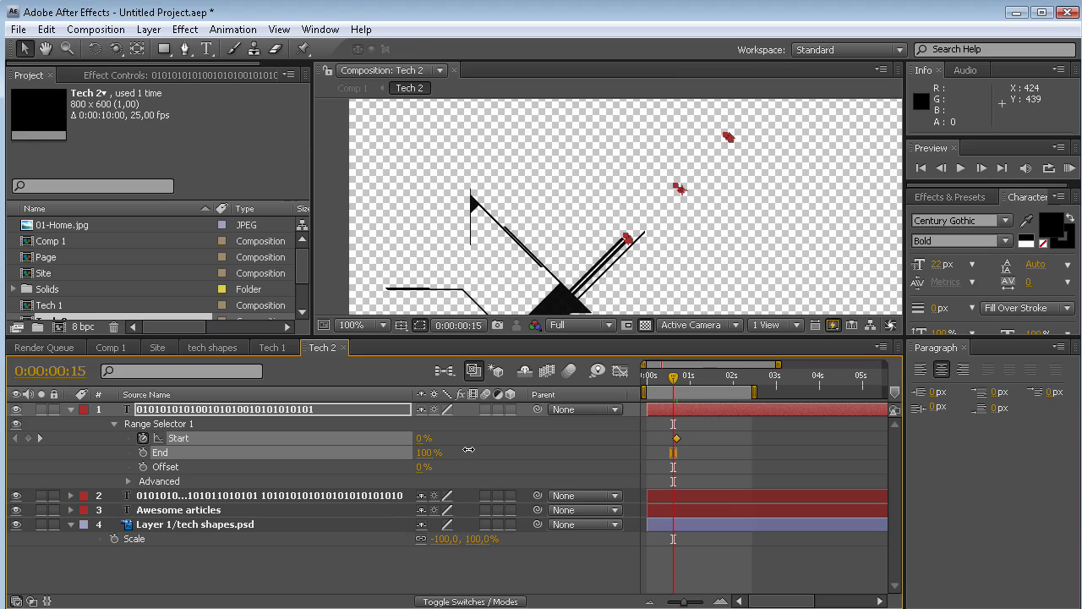
# - Raise Start to 100% at frame 23 and preview the binary text reveal
pyautogui.click(675, 439)
pyautogui.moveTo(675, 381); pyautogui.dragTo(688, 381)
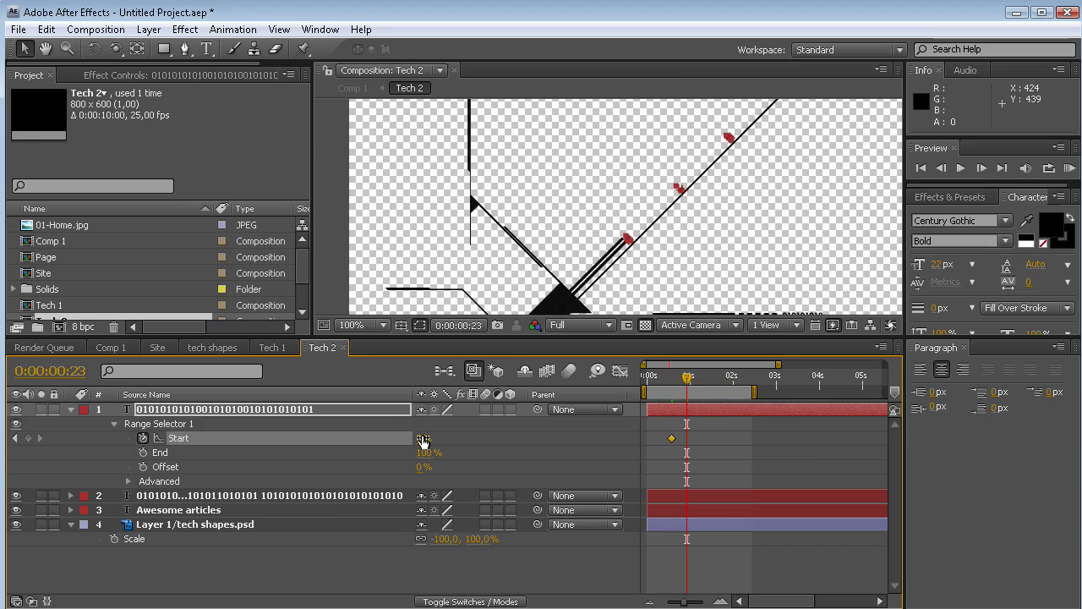
pyautogui.click(421, 440)
pyautogui.moveTo(421, 440); pyautogui.dragTo(506, 439)
pyautogui.scroll(-2, 805, 212)
pyautogui.click(1069, 167)
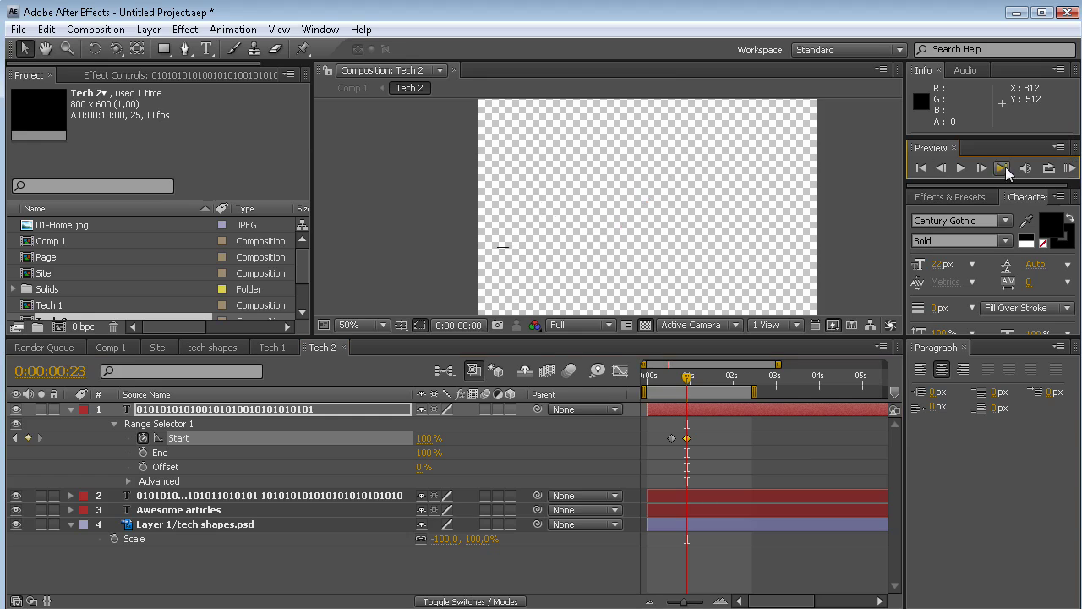
pyautogui.click(713, 457)
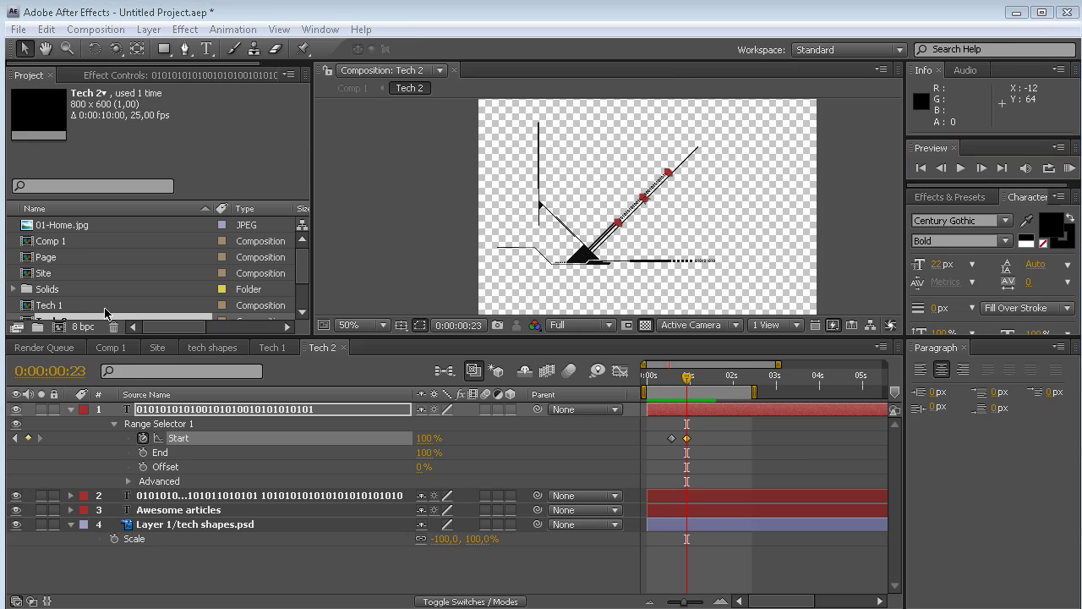
# - In Comp 1, make Tech 2 a 3D layer and scale it to 30%, matching Tech 1
pyautogui.click(114, 347)
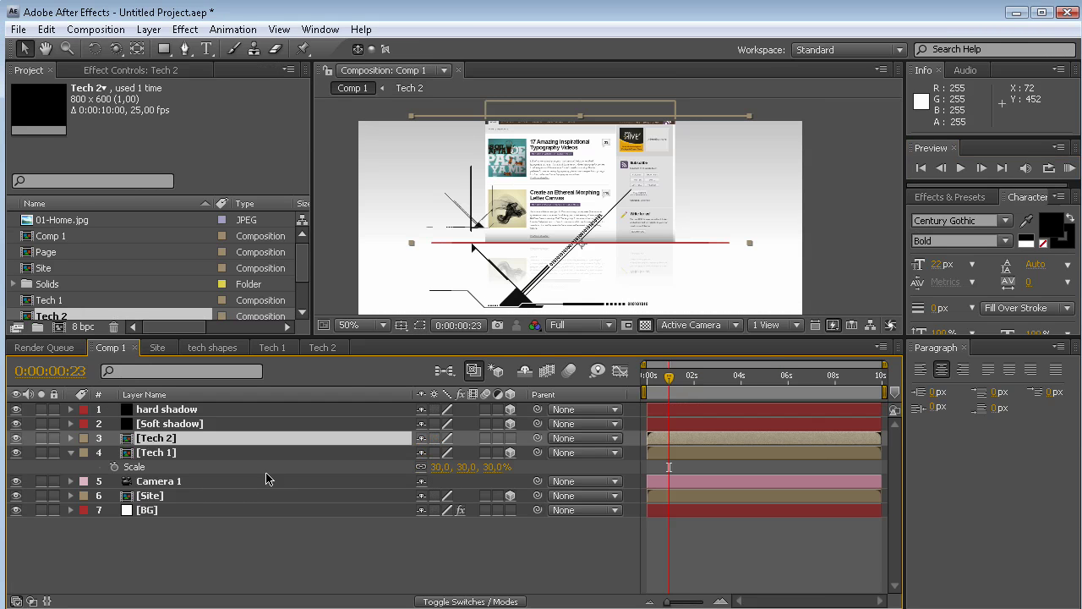
pyautogui.press('s')
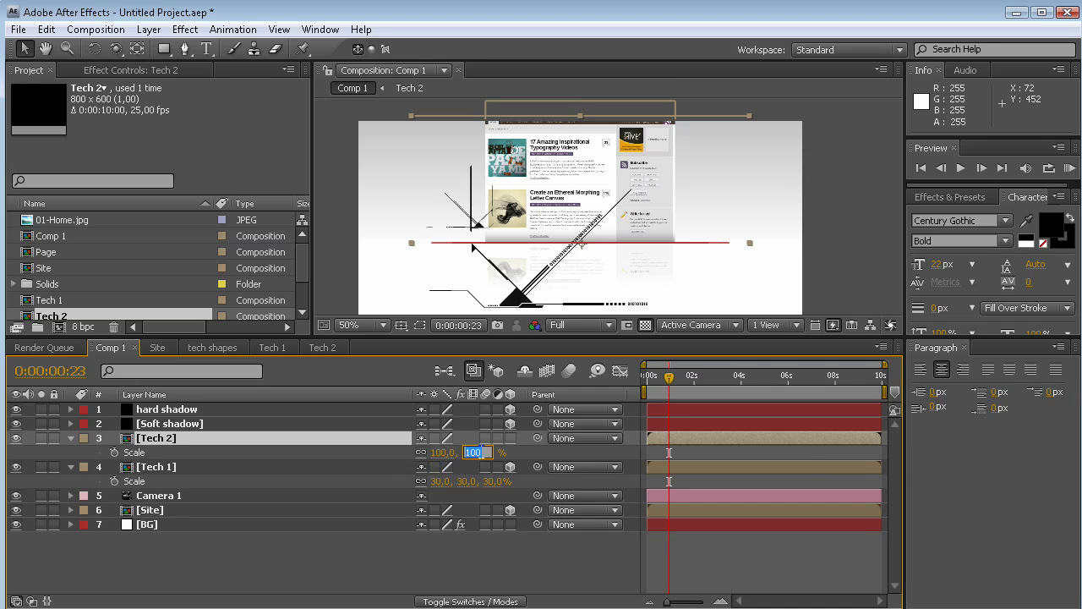
pyautogui.click(511, 441)
pyautogui.click(510, 454)
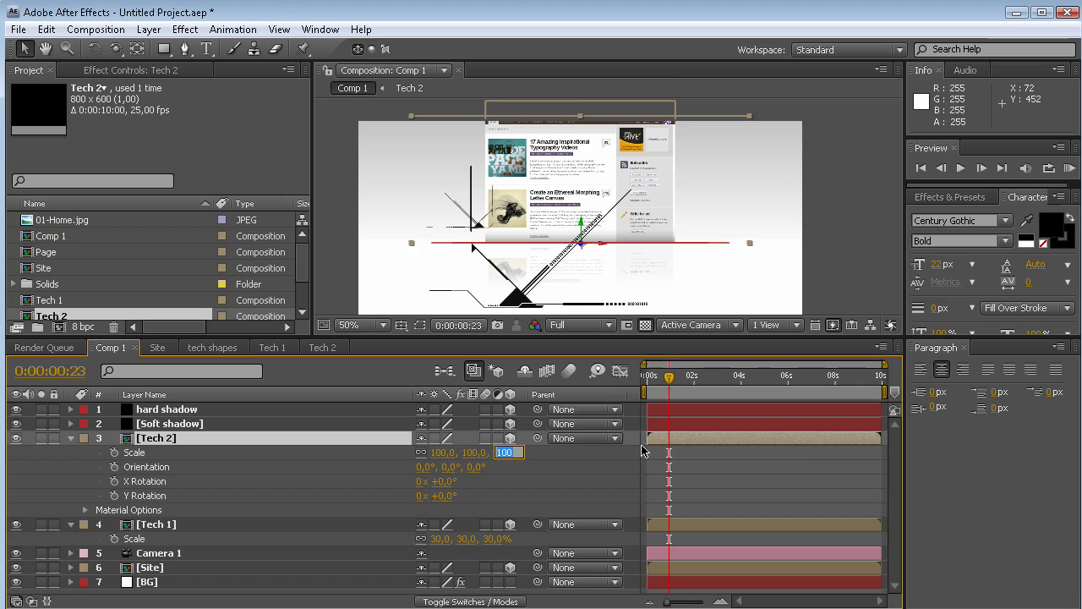
pyautogui.write('30')
pyautogui.press('Return')
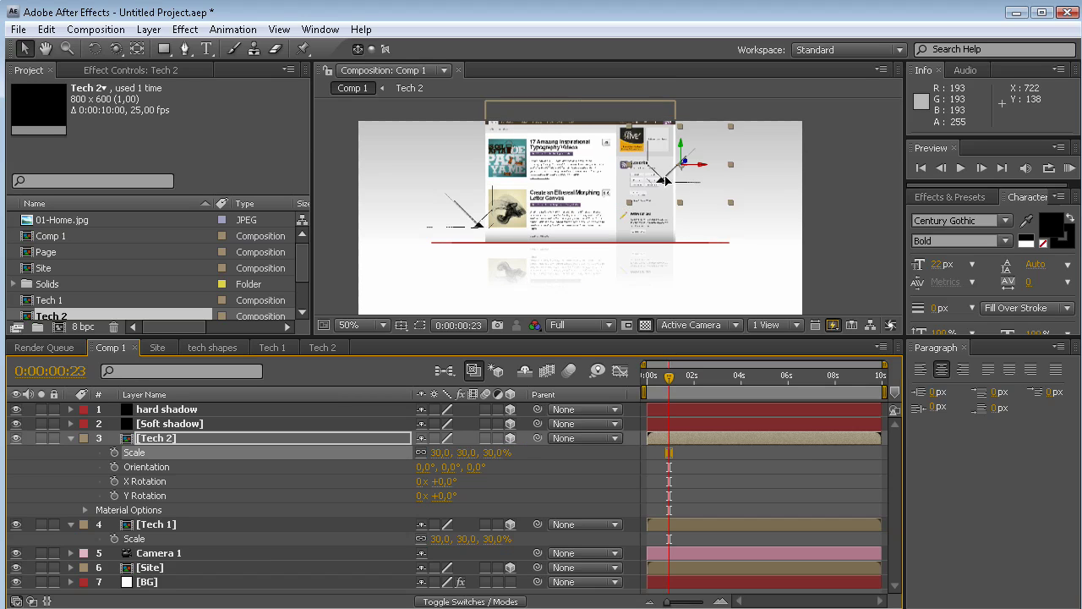
pyautogui.scroll(2, 665, 180)
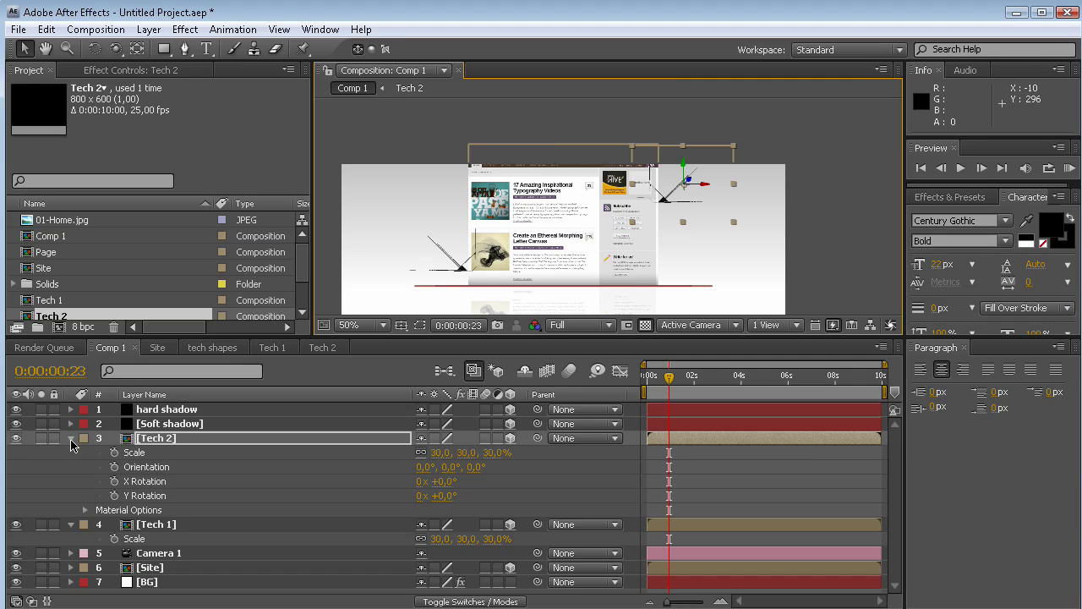
pyautogui.click(71, 439)
# - Add a Null Object to Comp 1 and make it a 3D layer
pyautogui.click(71, 453)
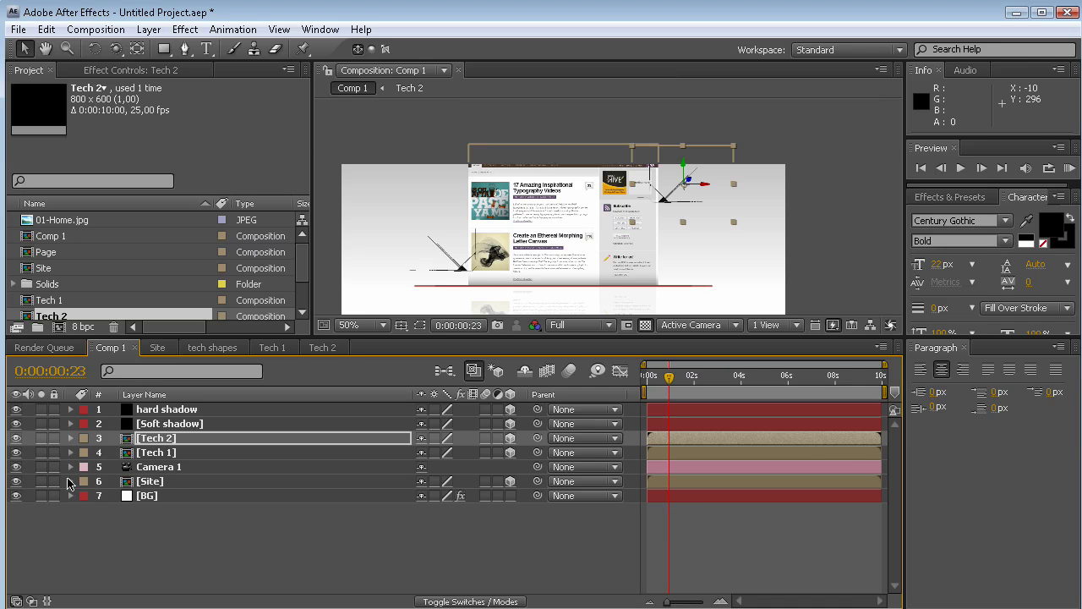
pyautogui.click(165, 467)
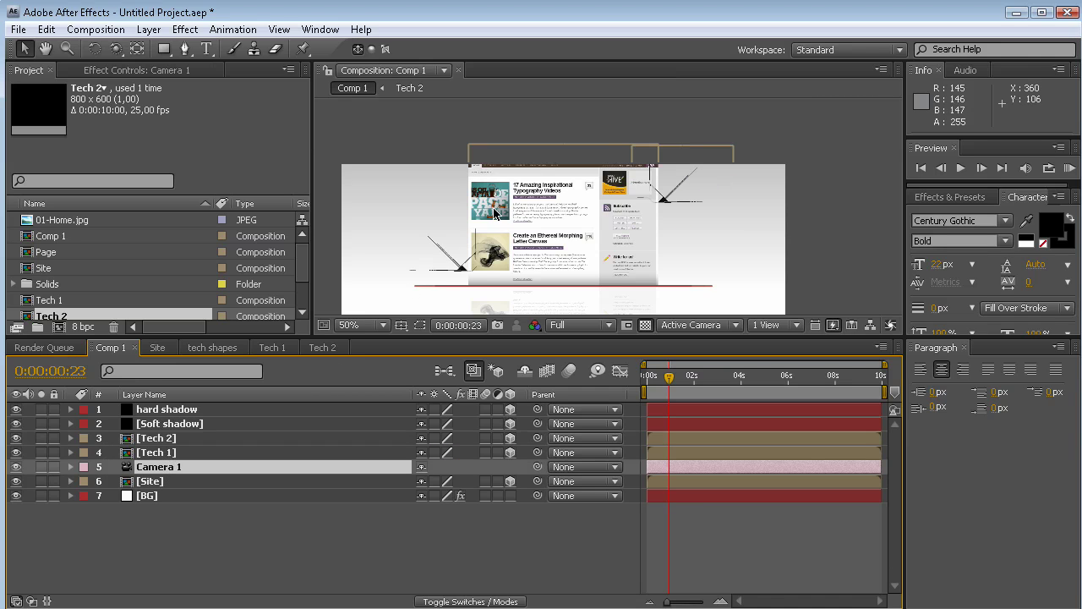
pyautogui.click(149, 30)
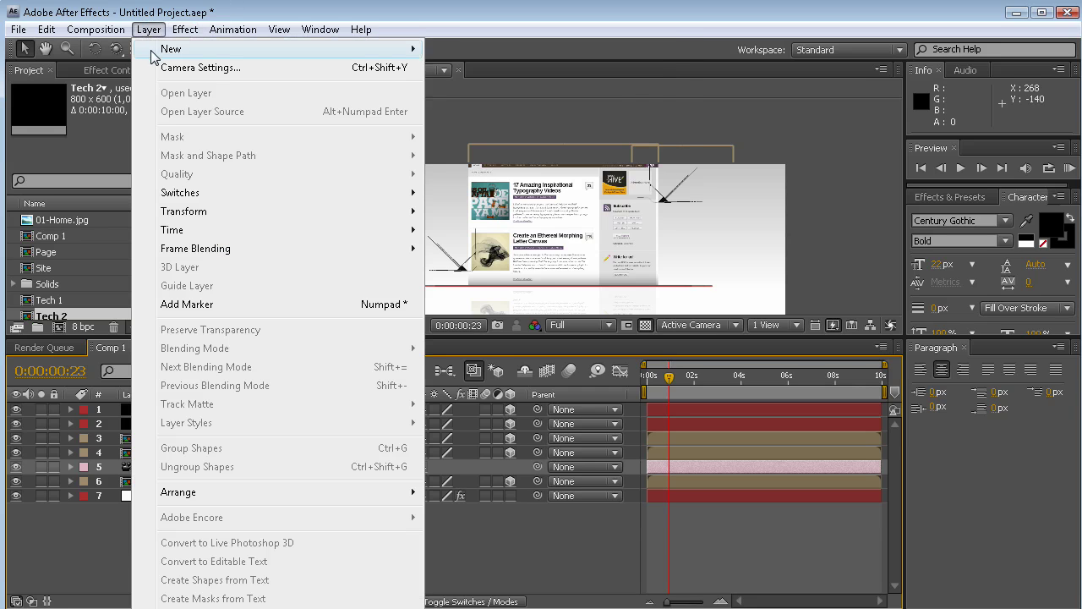
pyautogui.moveTo(254, 49)
pyautogui.click(535, 125)
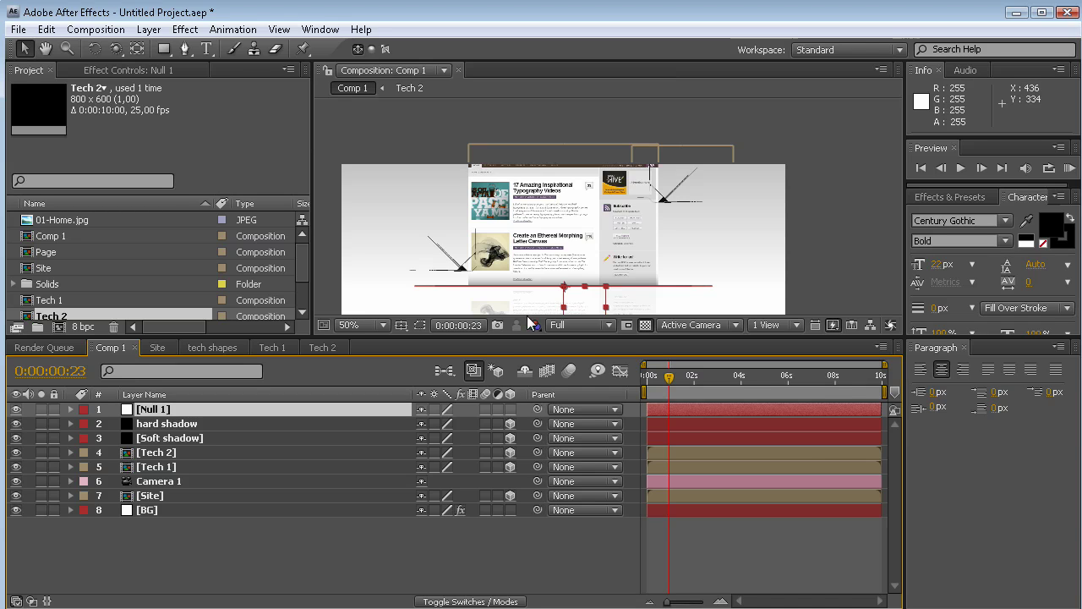
pyautogui.click(510, 410)
pyautogui.click(225, 426)
pyautogui.click(227, 411)
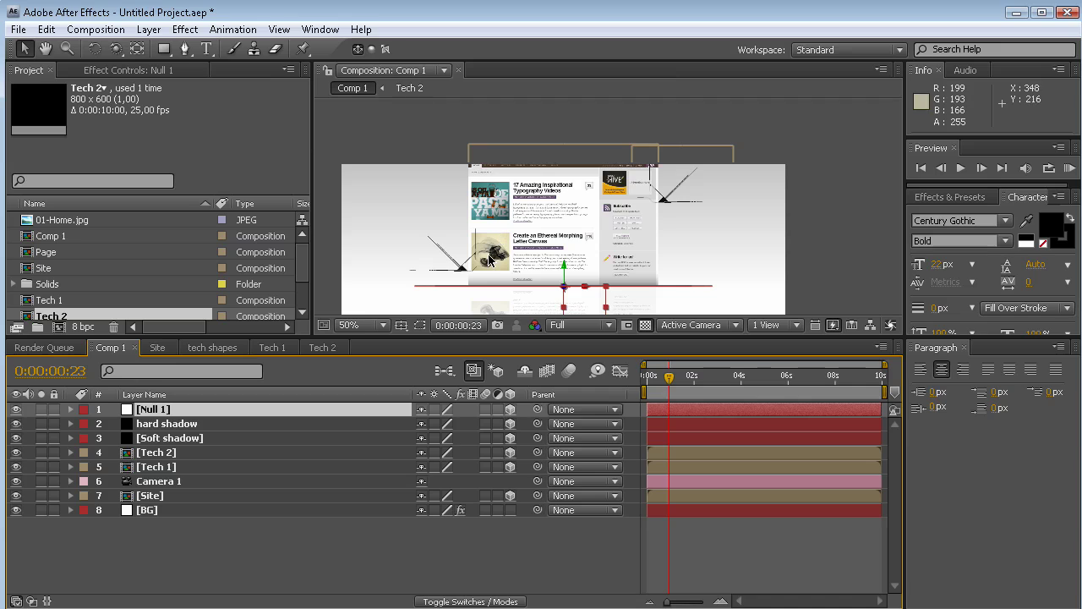
# - Select Camera 1 and bring up the 3D View list
pyautogui.click(222, 482)
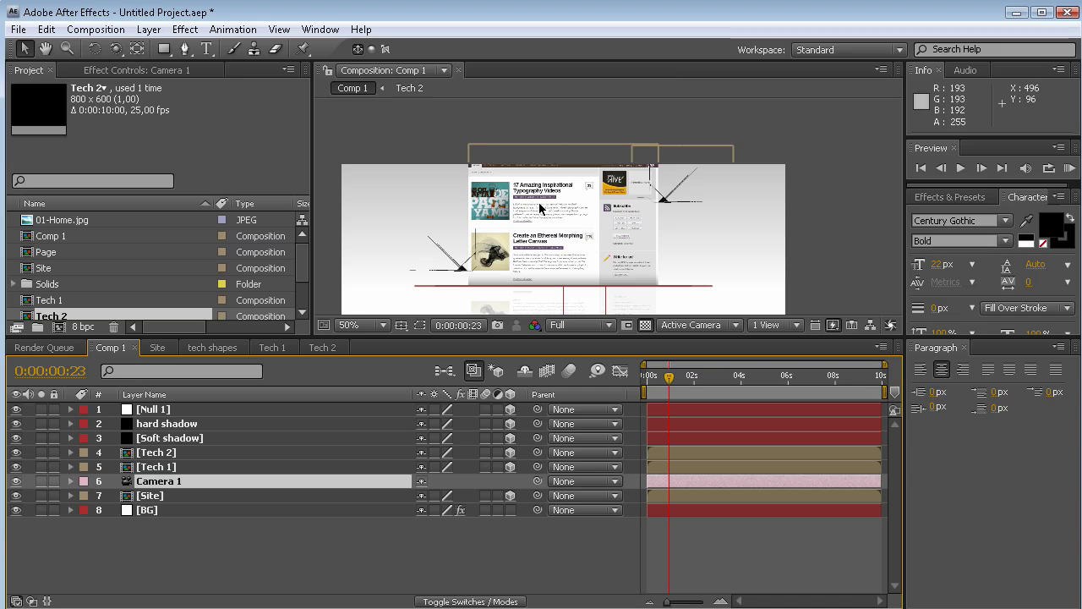
pyautogui.click(169, 495)
pyautogui.click(171, 484)
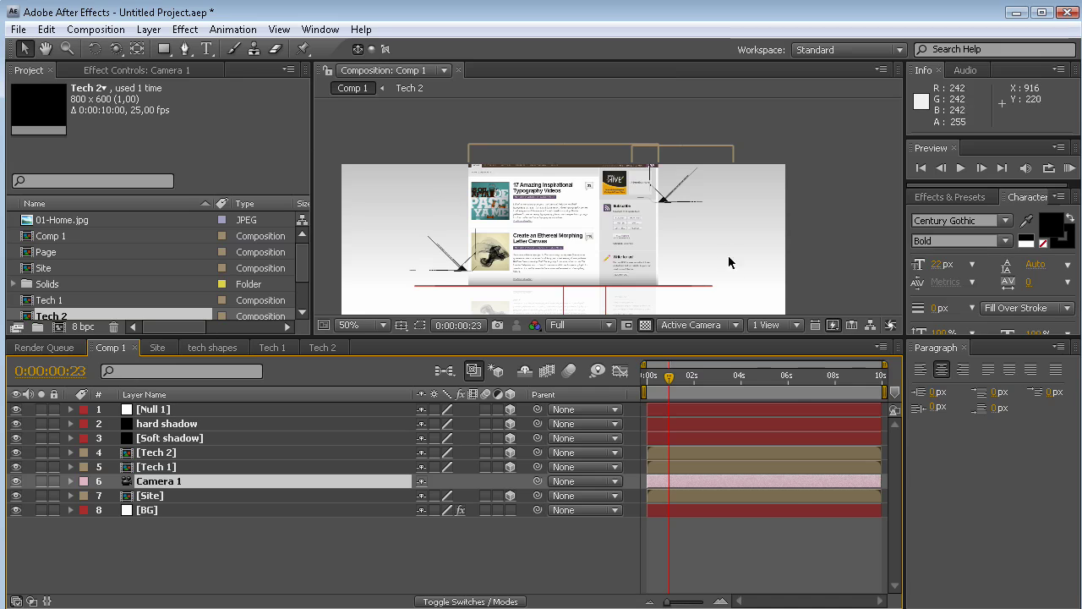
pyautogui.click(697, 325)
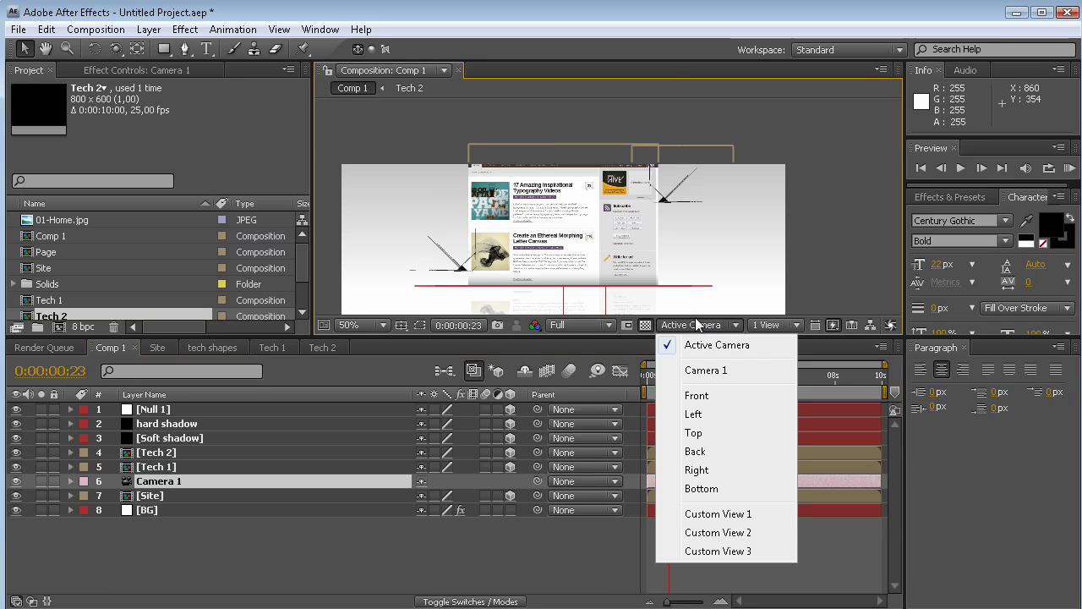
# - In Top view, set Camera 1's first Position keyframe with the camera right of the layers
pyautogui.click(715, 436)
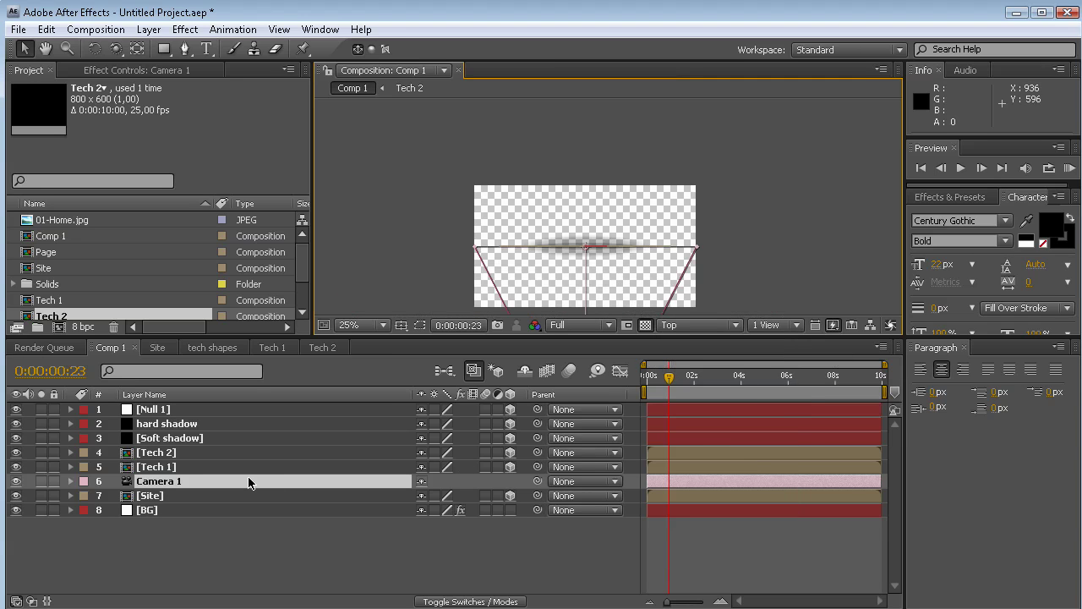
pyautogui.press('p')
pyautogui.moveTo(661, 375)
pyautogui.mouseDown()
pyautogui.moveTo(646, 376)
pyautogui.moveTo(667, 378)
pyautogui.mouseUp()
pyautogui.click(114, 496)
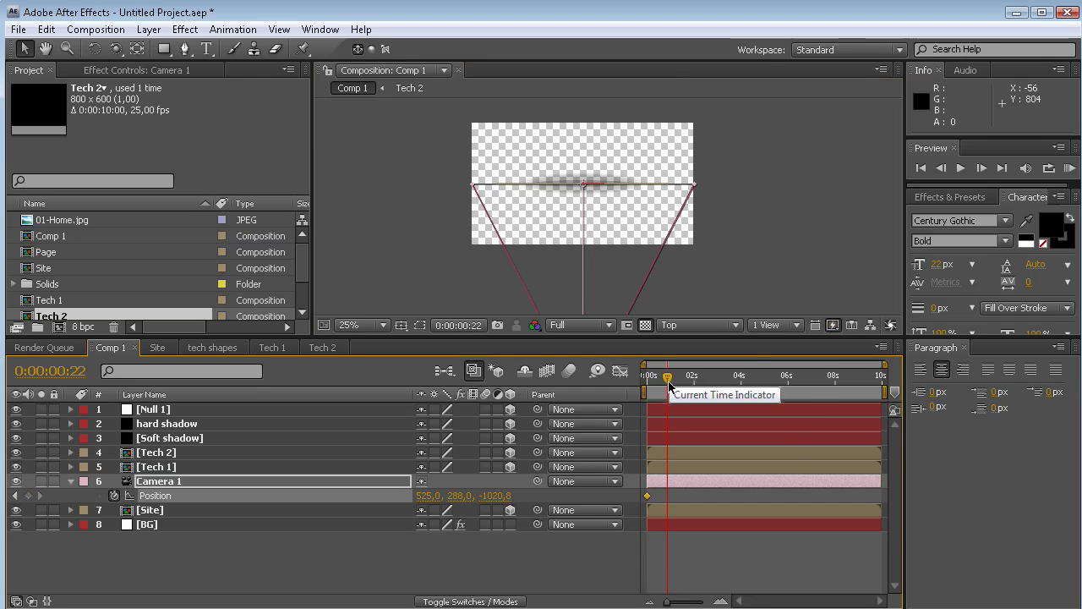
pyautogui.press(',')
pyautogui.click(608, 306)
pyautogui.moveTo(597, 309); pyautogui.dragTo(735, 195)
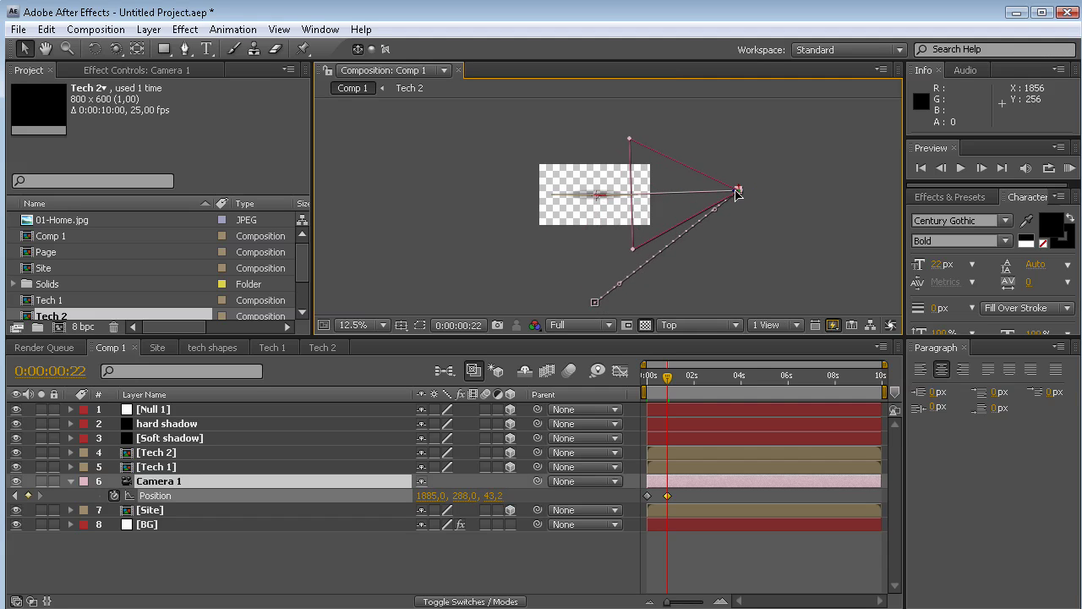
# - Add Position keyframes swinging the camera behind, left, and back in front by 0:00:02:18
pyautogui.moveTo(668, 377); pyautogui.dragTo(679, 377)
pyautogui.moveTo(736, 194); pyautogui.dragTo(589, 117)
pyautogui.moveTo(682, 379); pyautogui.dragTo(696, 379)
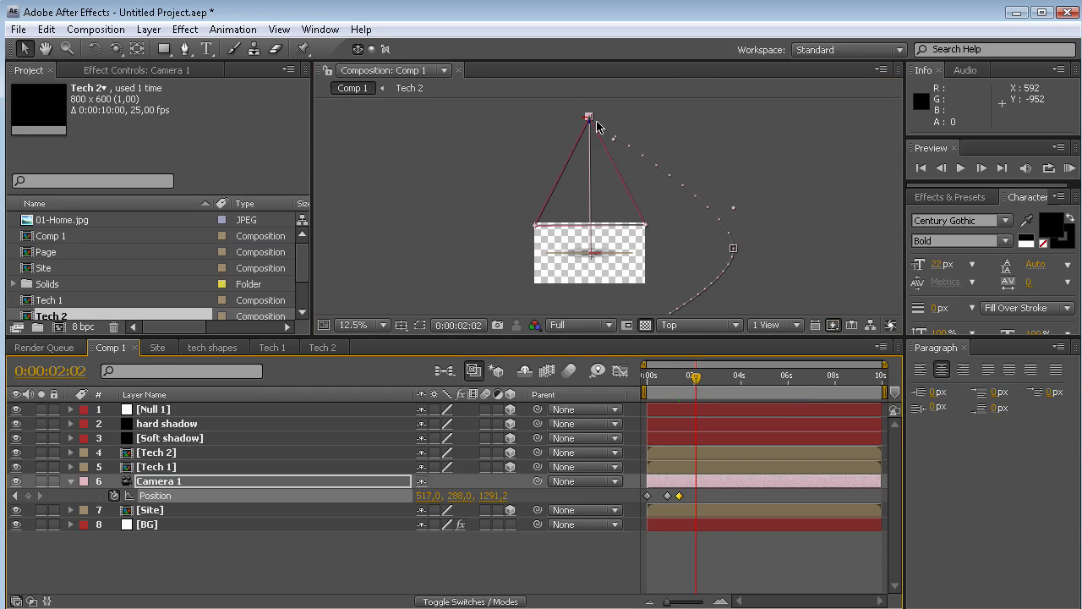
pyautogui.moveTo(594, 117); pyautogui.dragTo(432, 241)
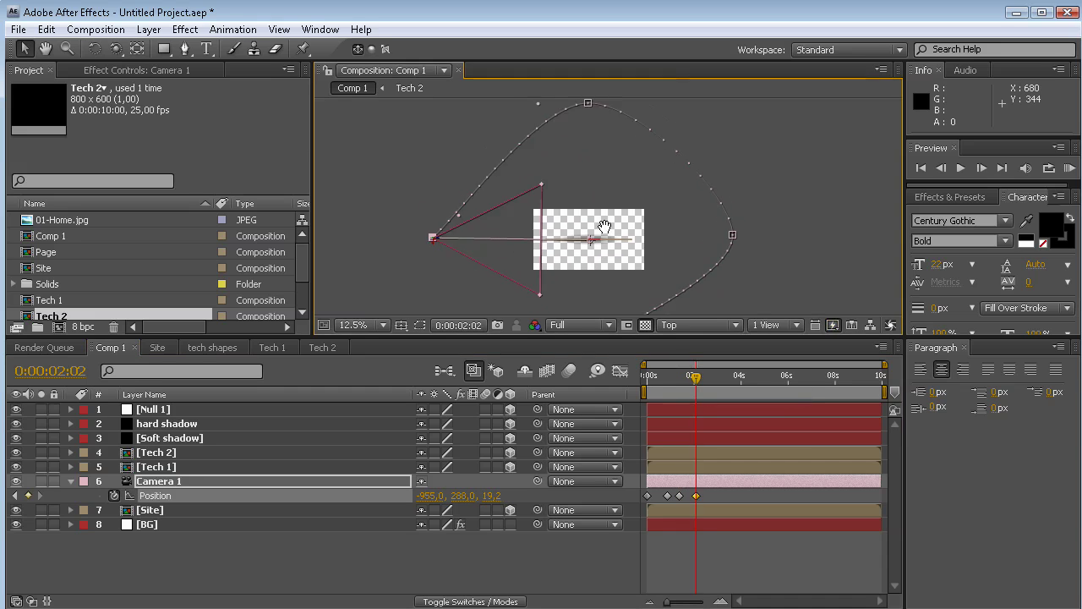
pyautogui.scroll(-3, 507, 237)
pyautogui.moveTo(695, 379); pyautogui.dragTo(712, 379)
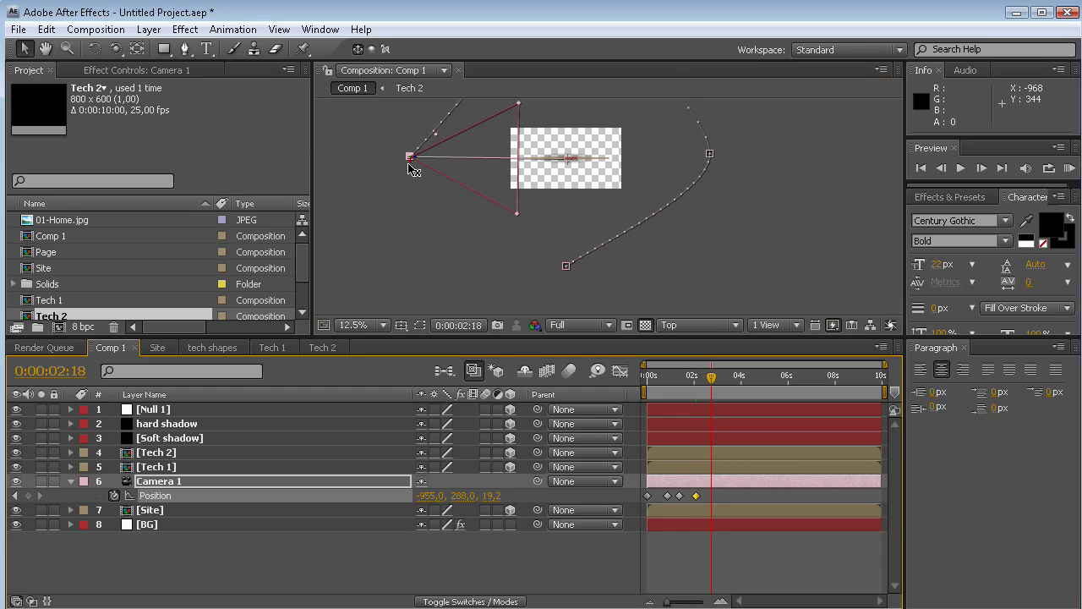
pyautogui.moveTo(409, 154); pyautogui.dragTo(563, 264)
pyautogui.moveTo(592, 196); pyautogui.dragTo(591, 236)
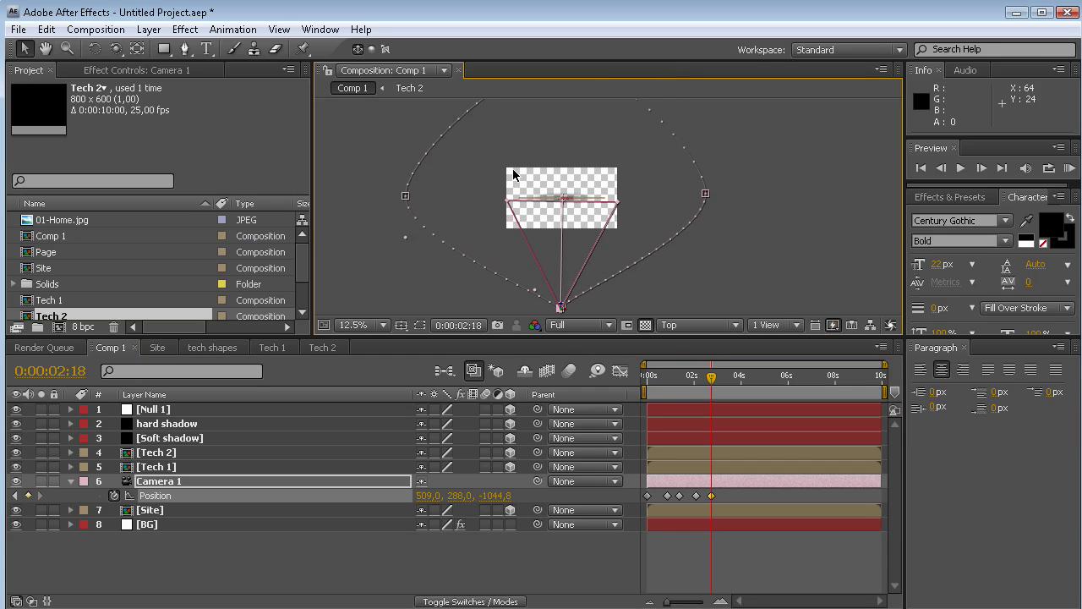
pyautogui.moveTo(510, 157); pyautogui.dragTo(581, 152)
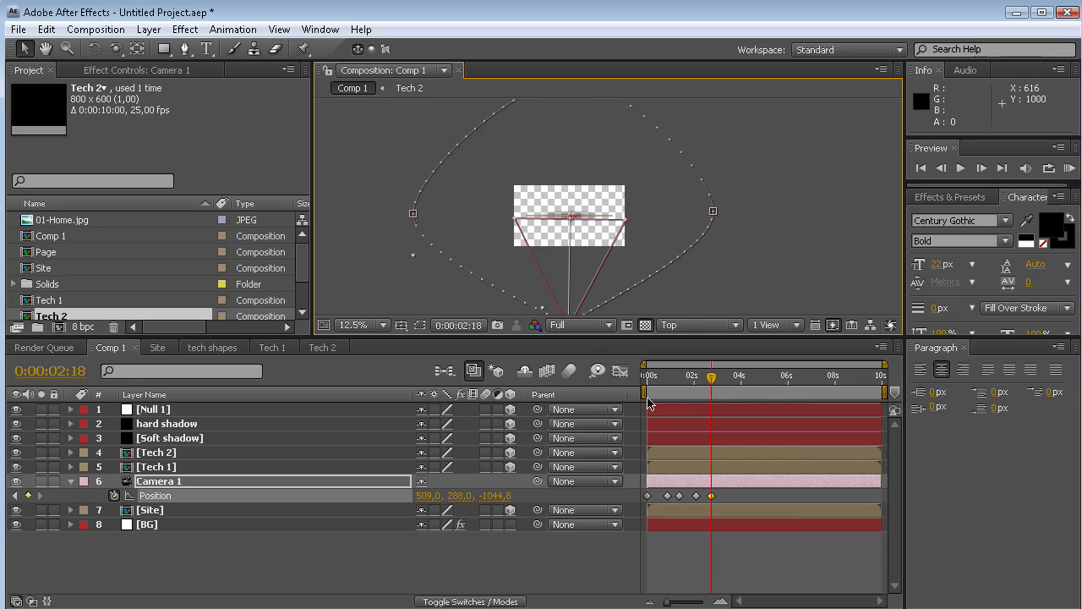
# - Return to the Active Camera view and scrub back to preview the camera move
pyautogui.click(673, 327)
pyautogui.click(668, 345)
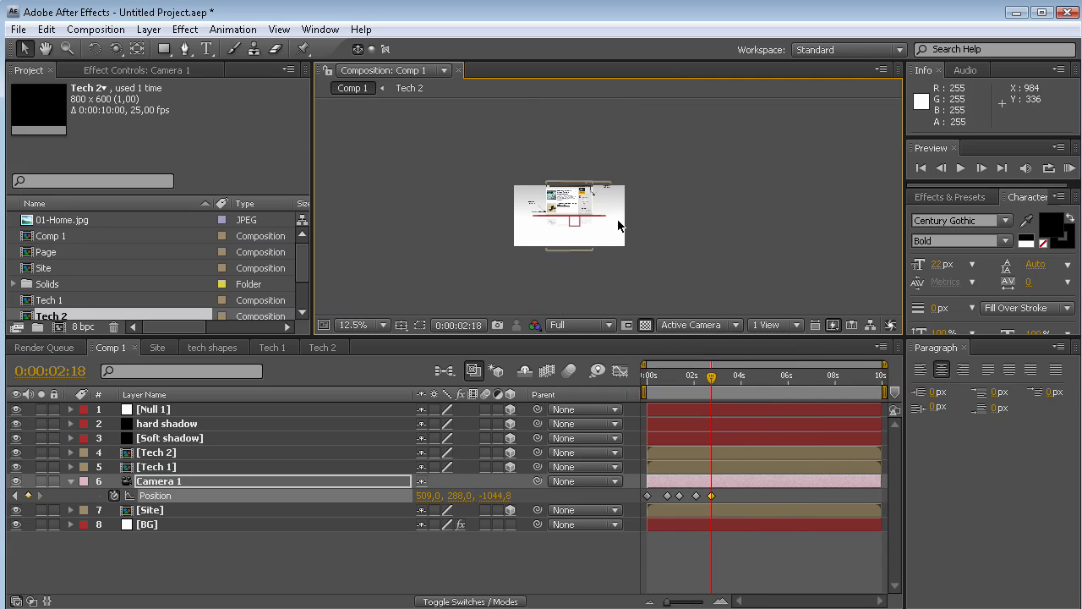
pyautogui.press('.')
pyautogui.press('.')
pyautogui.moveTo(666, 258); pyautogui.dragTo(822, 257)
pyautogui.moveTo(711, 377)
pyautogui.mouseDown()
pyautogui.moveTo(649, 386)
pyautogui.moveTo(710, 386)
pyautogui.mouseUp()
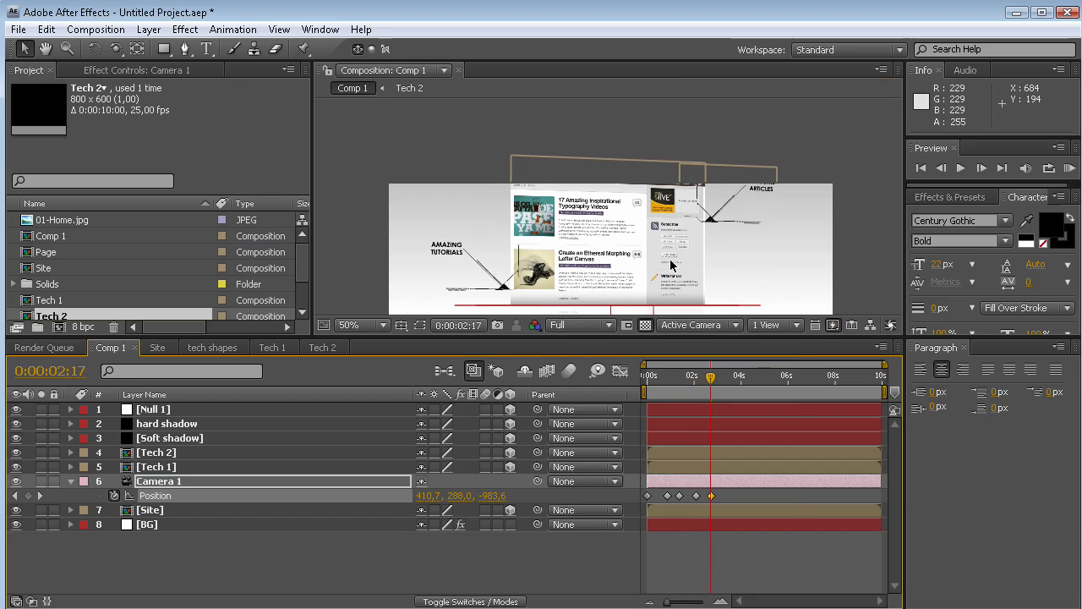
# - Clear all of Camera 1's Position keyframes and reveal its Point of Interest
pyautogui.click(707, 325)
pyautogui.click(827, 563)
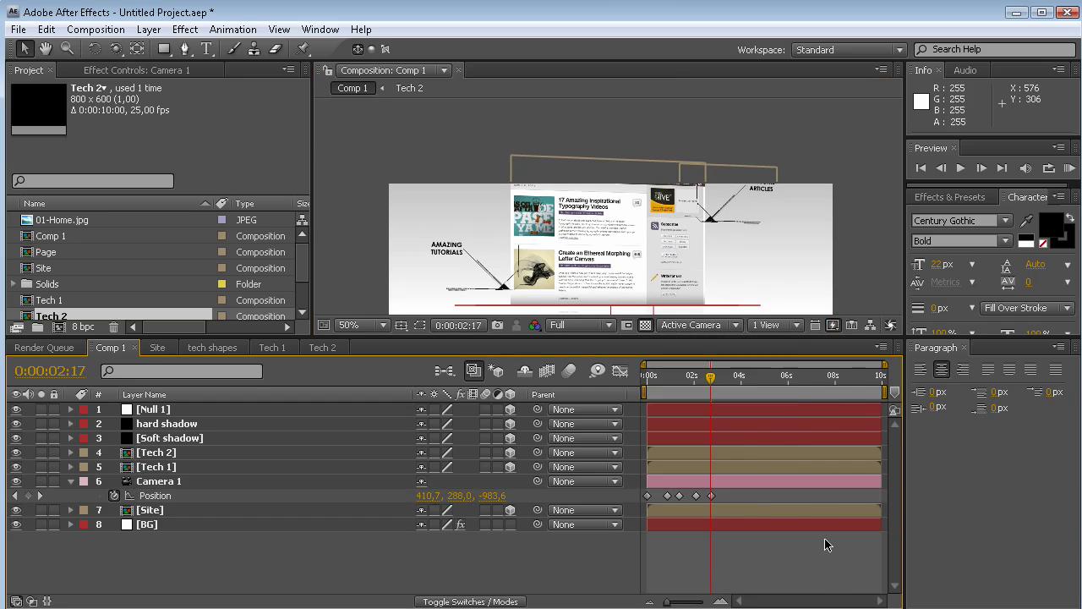
pyautogui.press('Home')
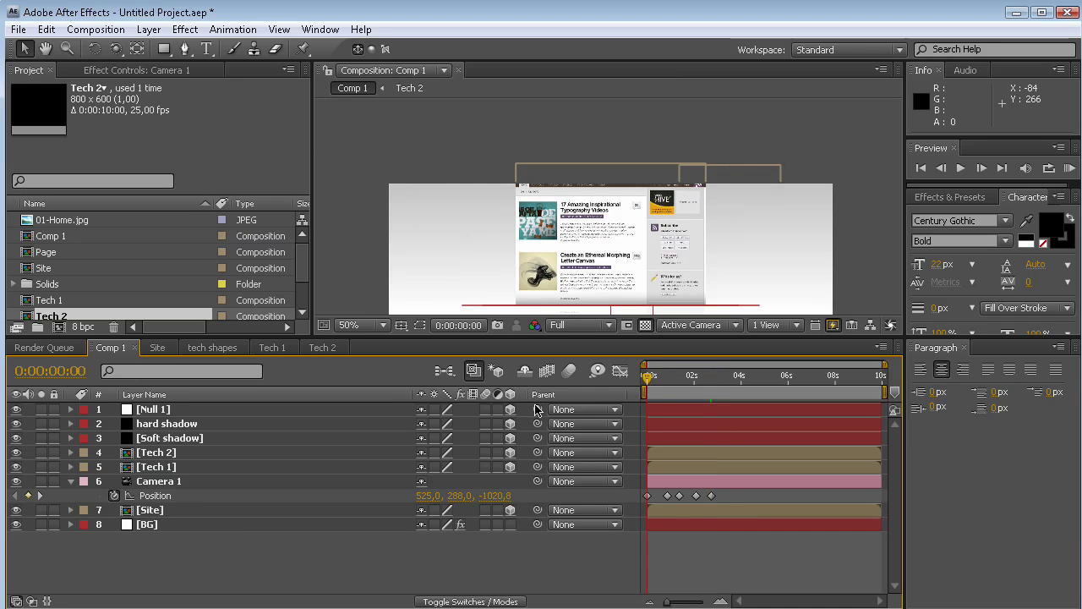
pyautogui.click(693, 496)
pyautogui.press('Delete')
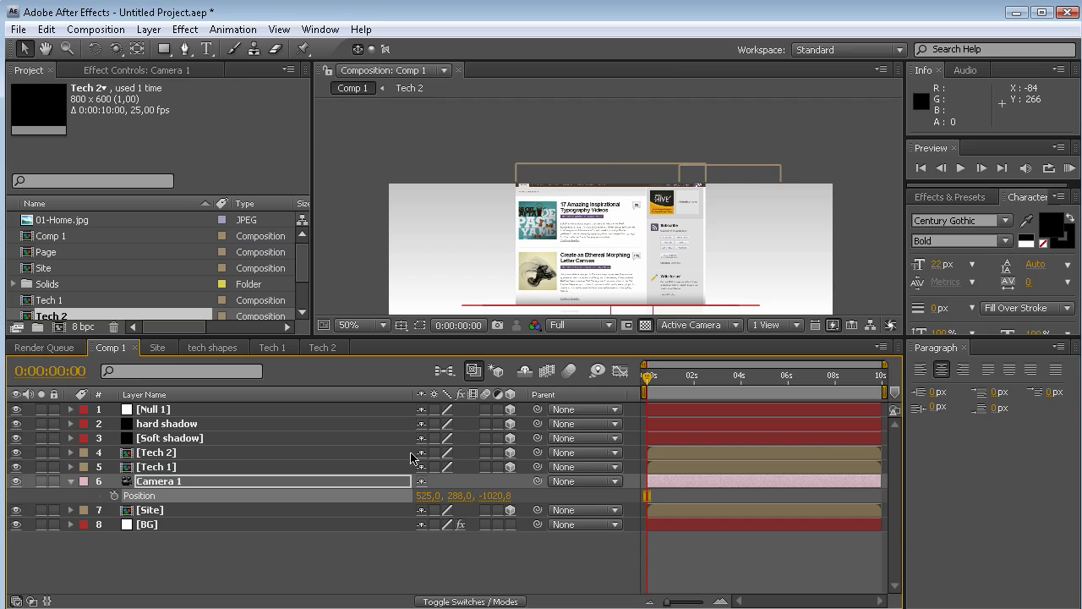
pyautogui.rightClick(382, 499)
pyautogui.click(466, 563)
pyautogui.hotkey('shift', 'a')
# - Move Camera 1 directly below Null 1 and parent it to Null 1
pyautogui.rightClick(274, 500)
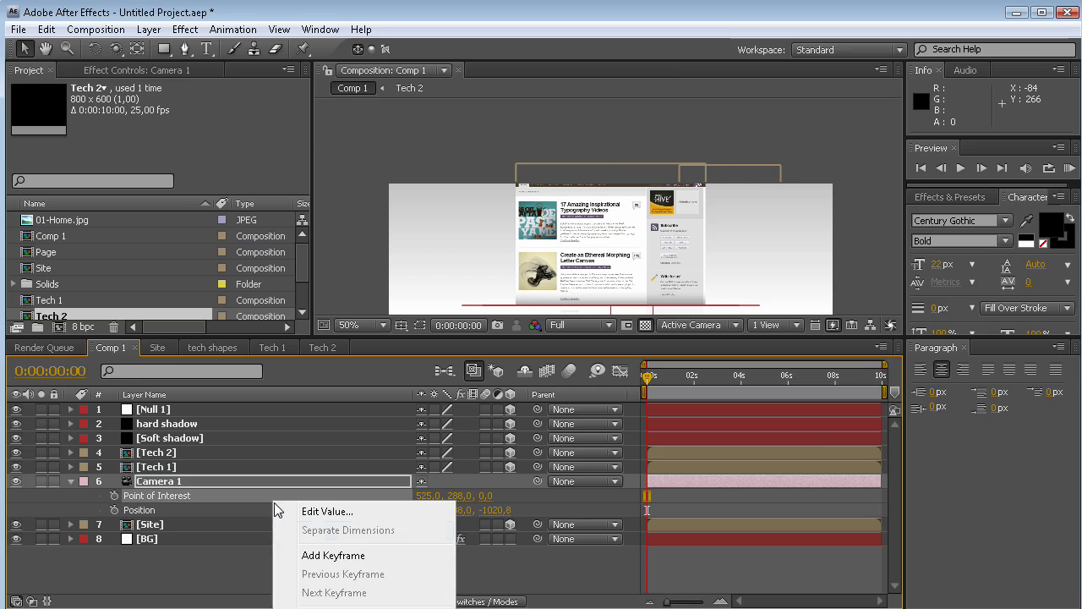
pyautogui.press('Escape')
pyautogui.moveTo(347, 481); pyautogui.dragTo(325, 417)
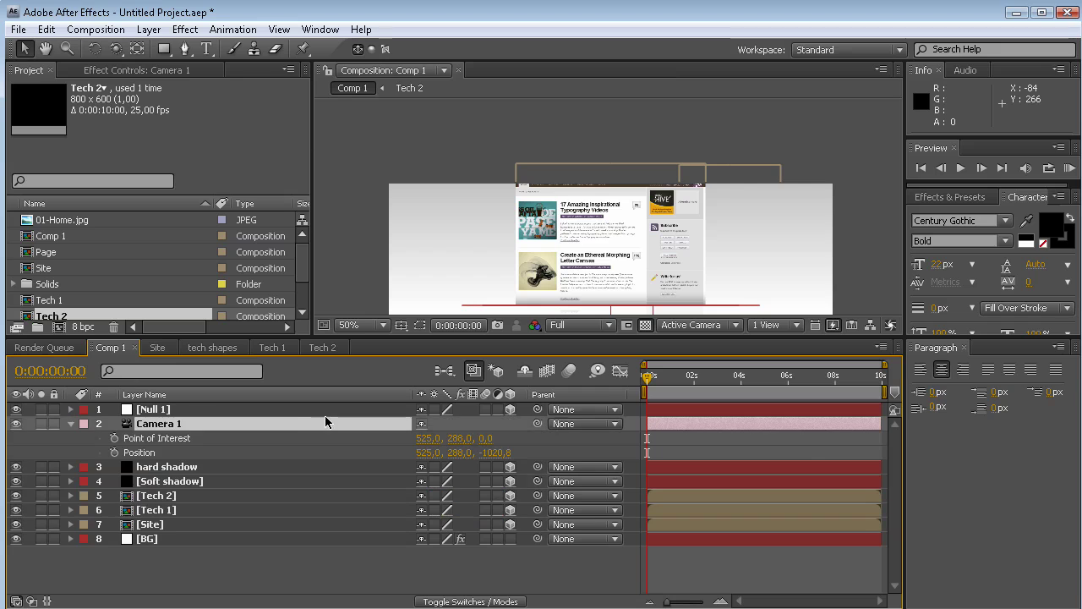
pyautogui.moveTo(537, 423); pyautogui.dragTo(172, 414)
# - Test a Y Rotation on Null 1, undo it back to 0, and show the null's Position
pyautogui.press('r')
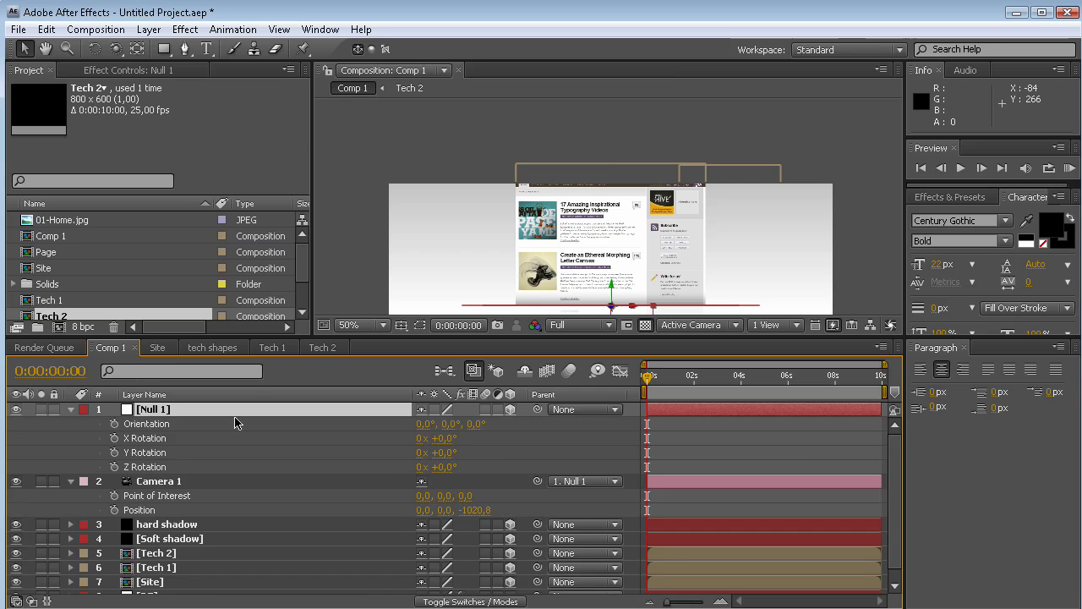
pyautogui.click(115, 454)
pyautogui.moveTo(445, 454); pyautogui.dragTo(505, 431)
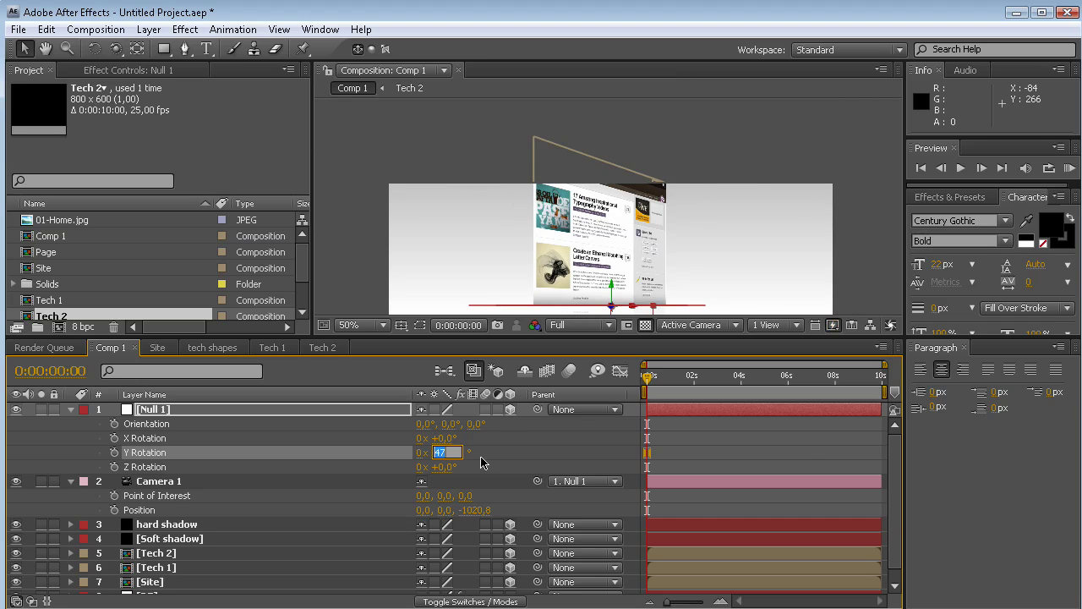
pyautogui.hotkey('ctrl', 'z')
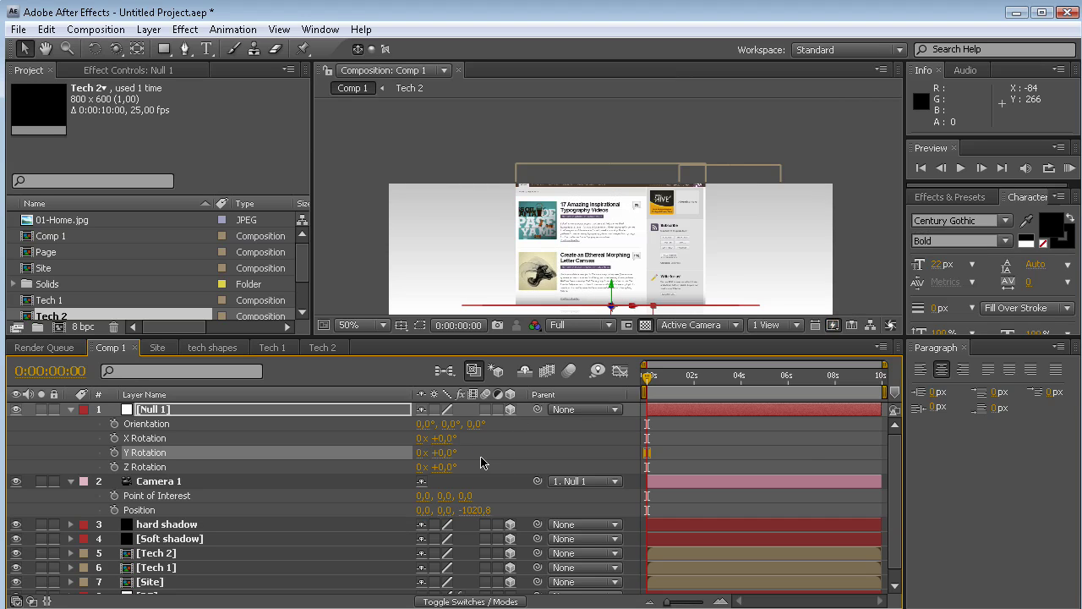
pyautogui.click(191, 411)
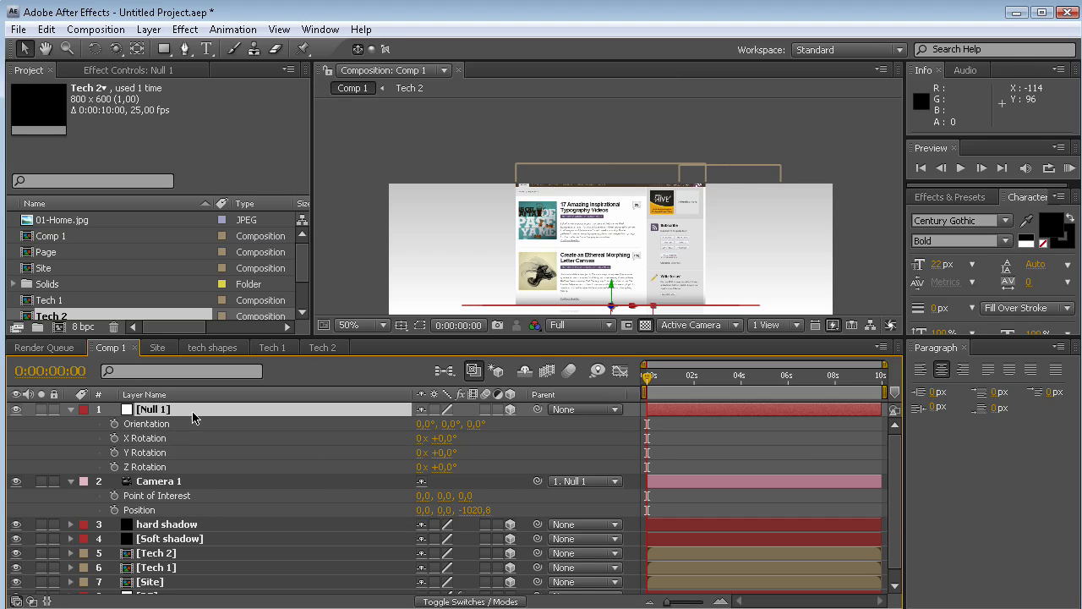
pyautogui.press('p')
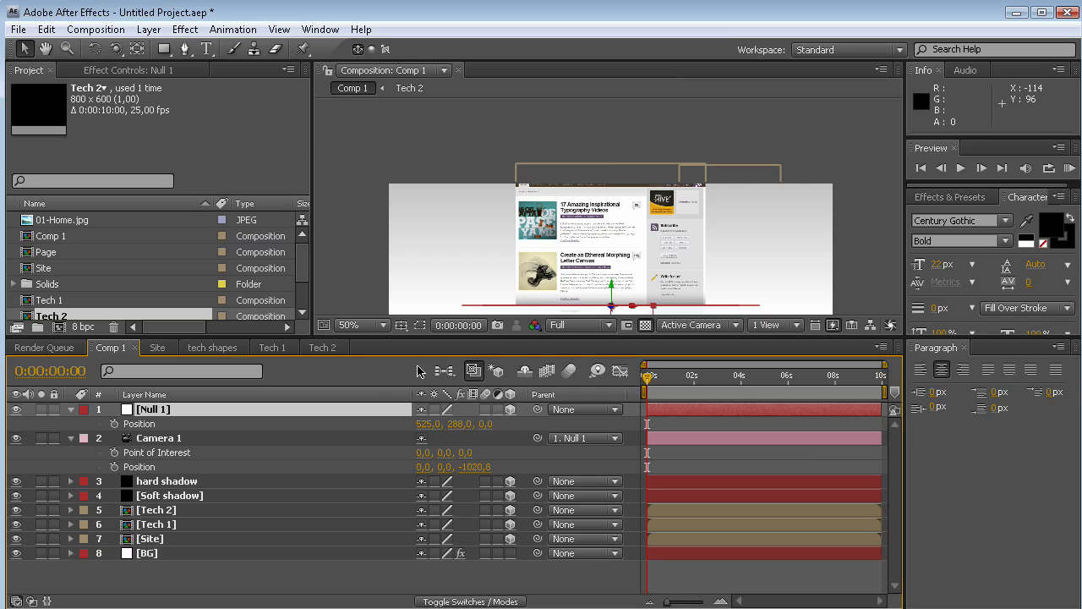
# - Push Null 1 back 164 units in Z, reveal its rotation and test a Y rotation
pyautogui.moveTo(488, 431); pyautogui.dragTo(627, 431)
pyautogui.click(202, 408)
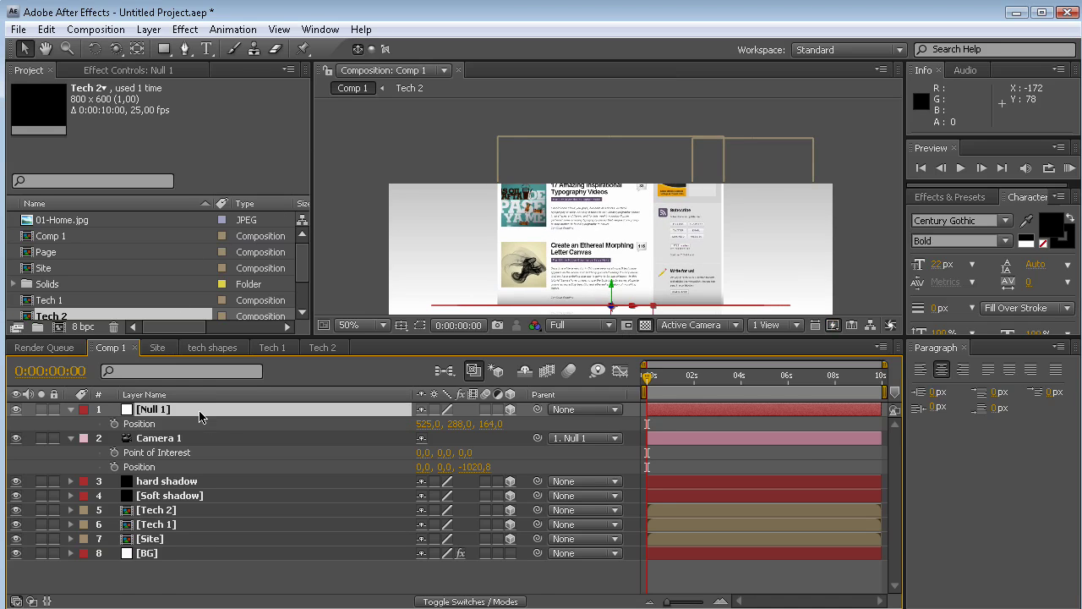
pyautogui.hotkey('shift', 'r')
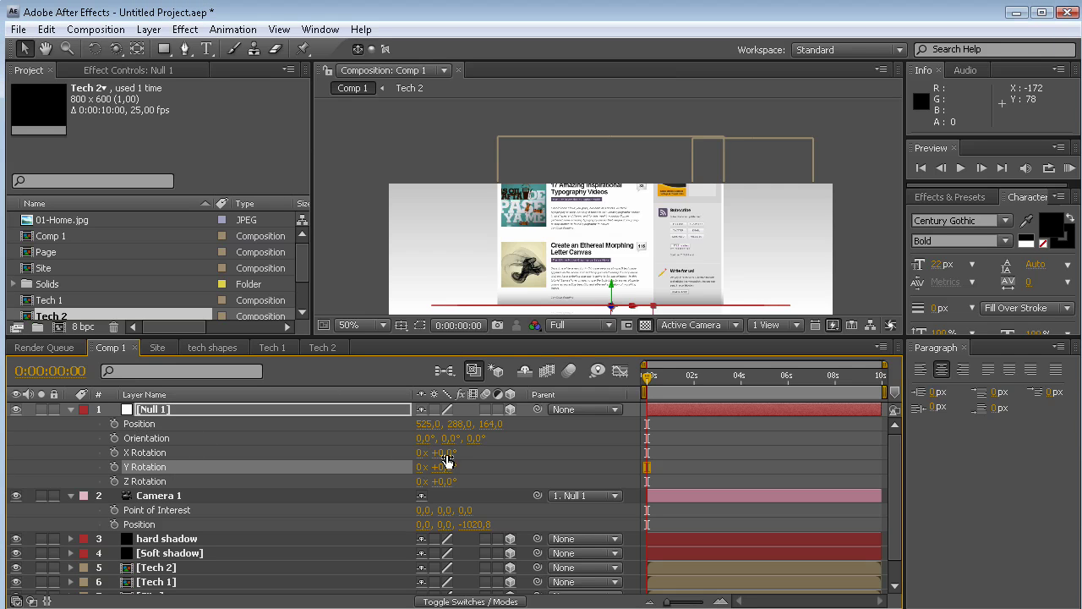
pyautogui.moveTo(441, 467); pyautogui.dragTo(510, 481)
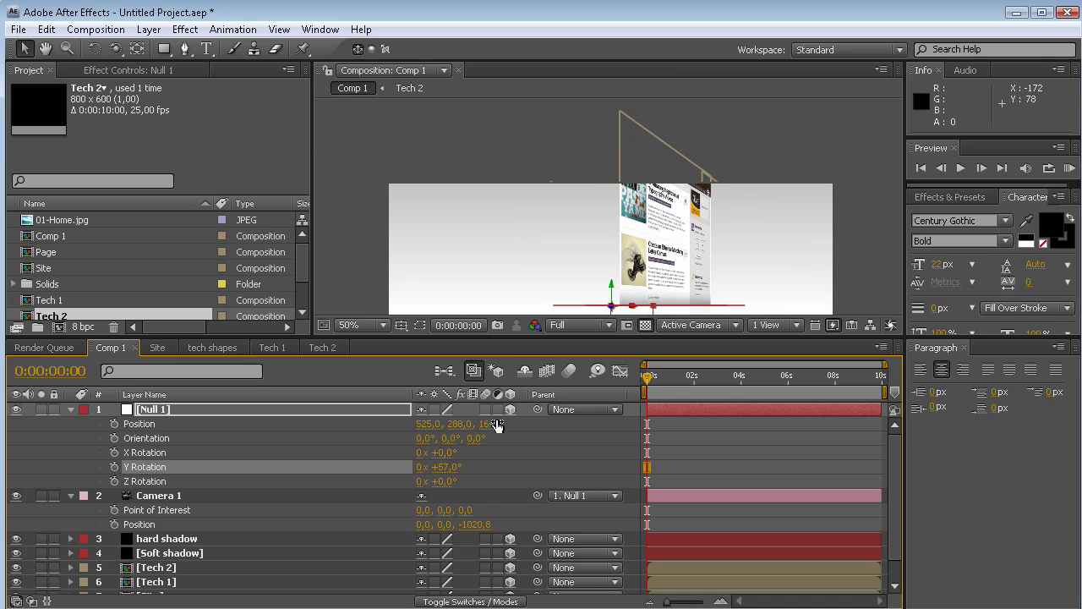
# - Reset Null 1's Z Position and Y Rotation back to 0
pyautogui.click(209, 428)
pyautogui.click(490, 424)
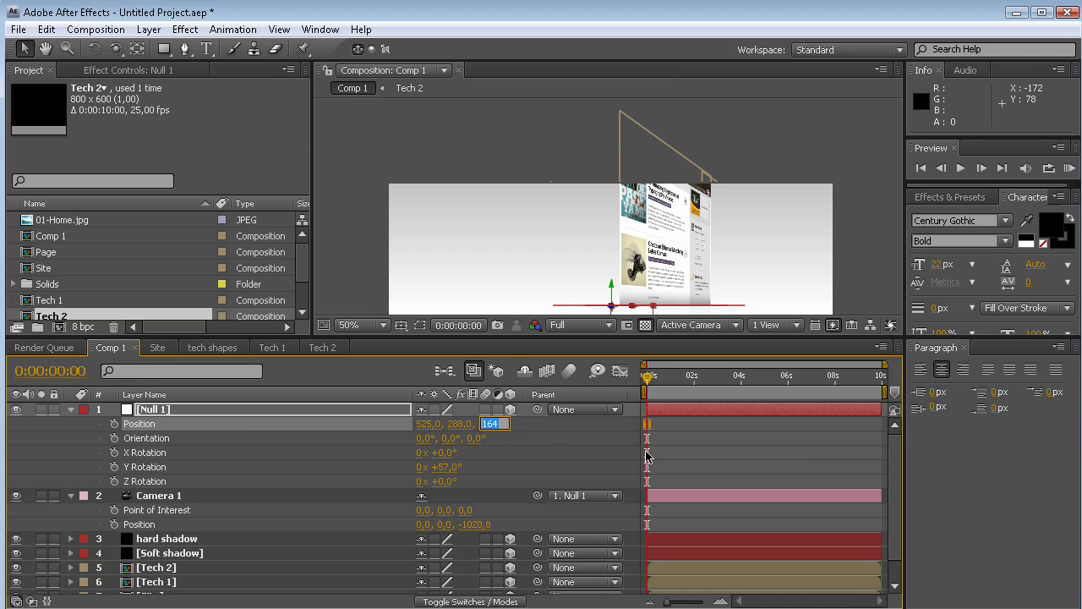
pyautogui.press('Return')
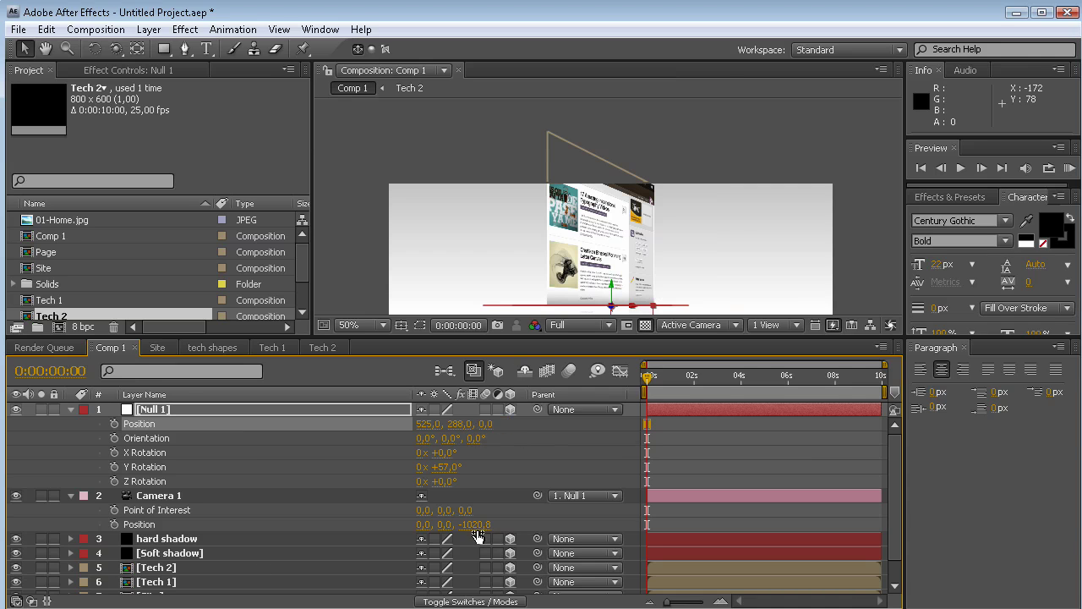
pyautogui.click(448, 467)
pyautogui.write('0')
pyautogui.press('Return')
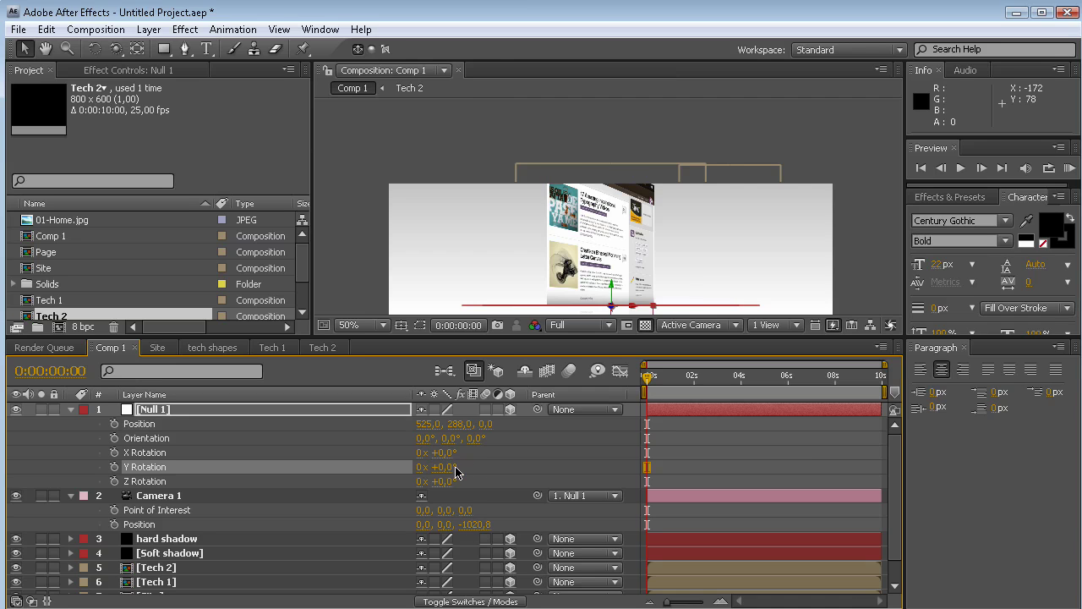
# - Select Camera 1 and its Position property, leaving its Z value unchanged
pyautogui.click(188, 528)
pyautogui.click(475, 524)
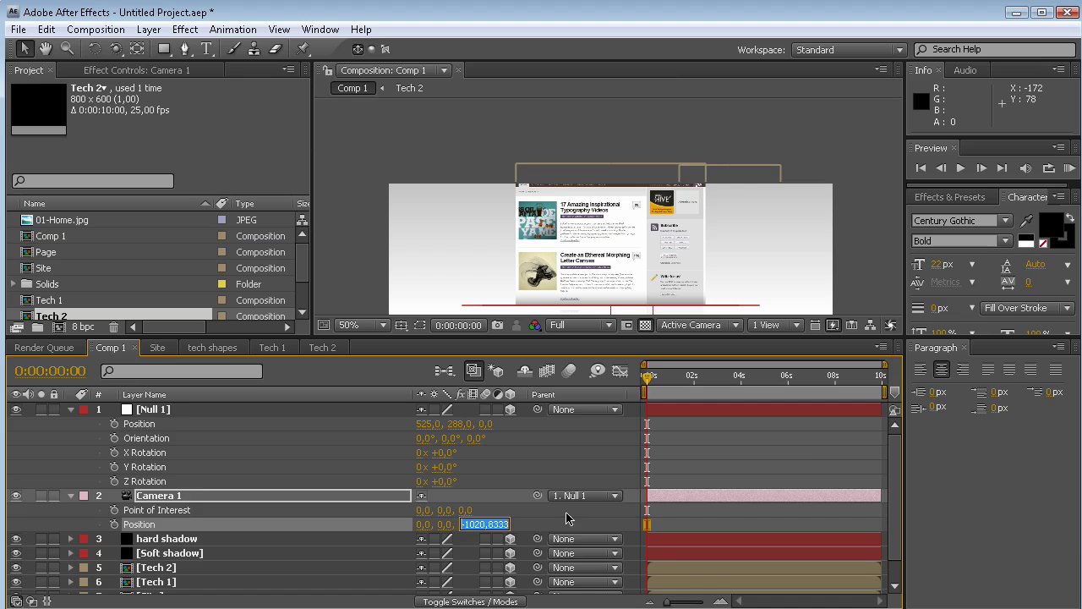
pyautogui.click(528, 504)
pyautogui.click(182, 498)
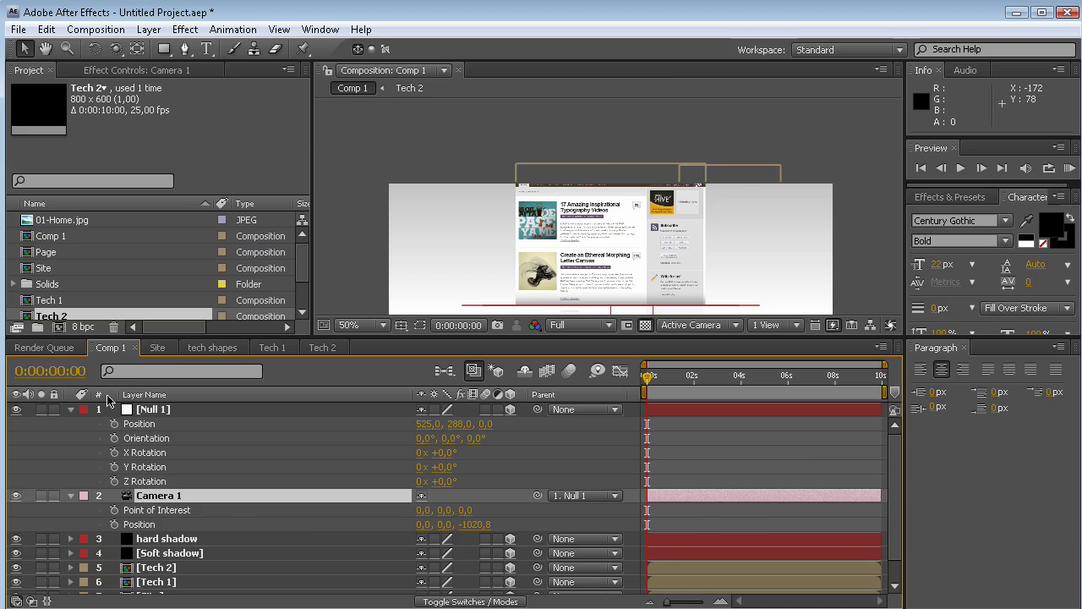
# - Keyframe Camera 1's Position and split it into separate X, Y and Z dimensions
pyautogui.click(113, 525)
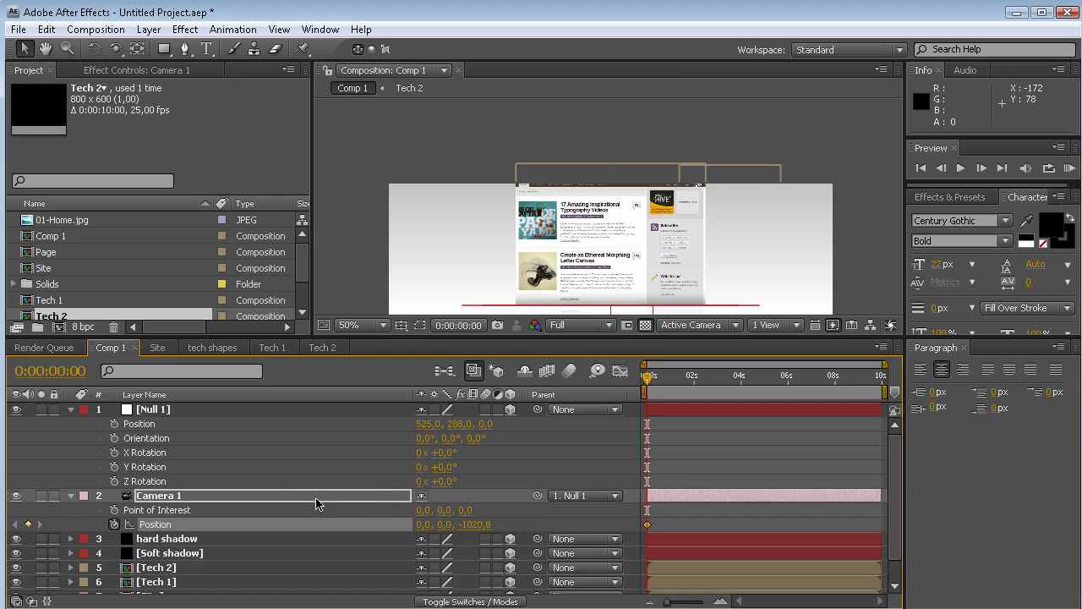
pyautogui.rightClick(257, 529)
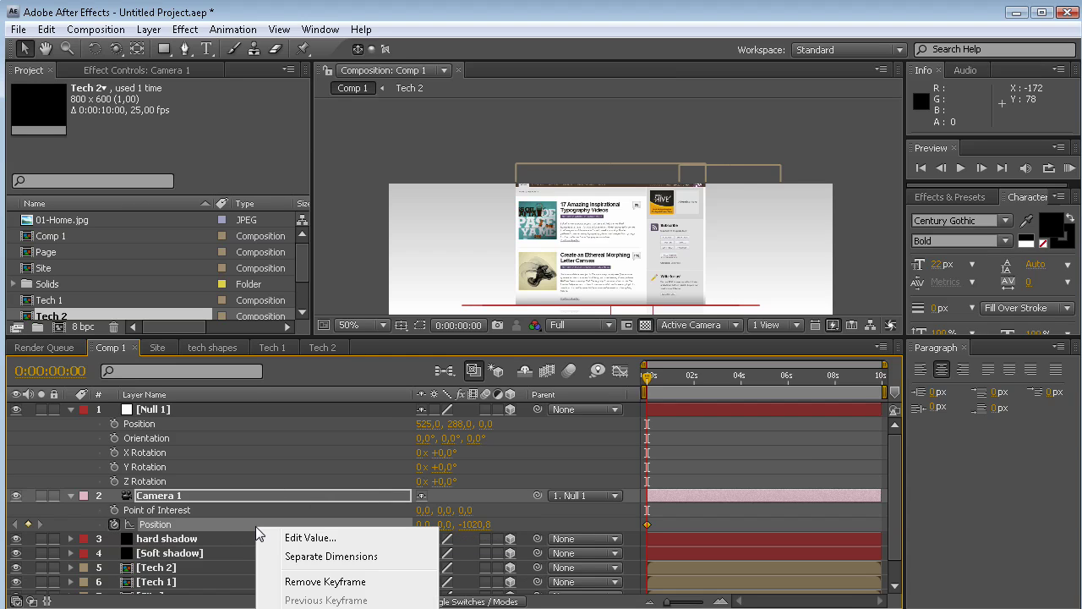
pyautogui.click(352, 557)
# - Delete the X, Y and Z Position keyframes, leaving Z static at -1020.8
pyautogui.moveTo(695, 514); pyautogui.dragTo(647, 548)
pyautogui.press('Delete')
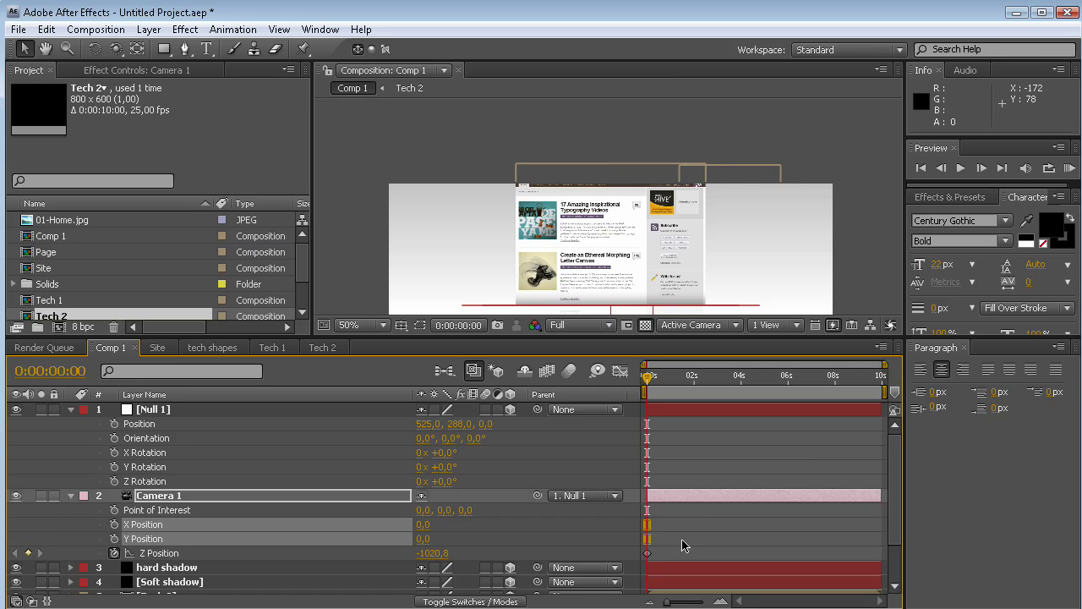
pyautogui.press('u')
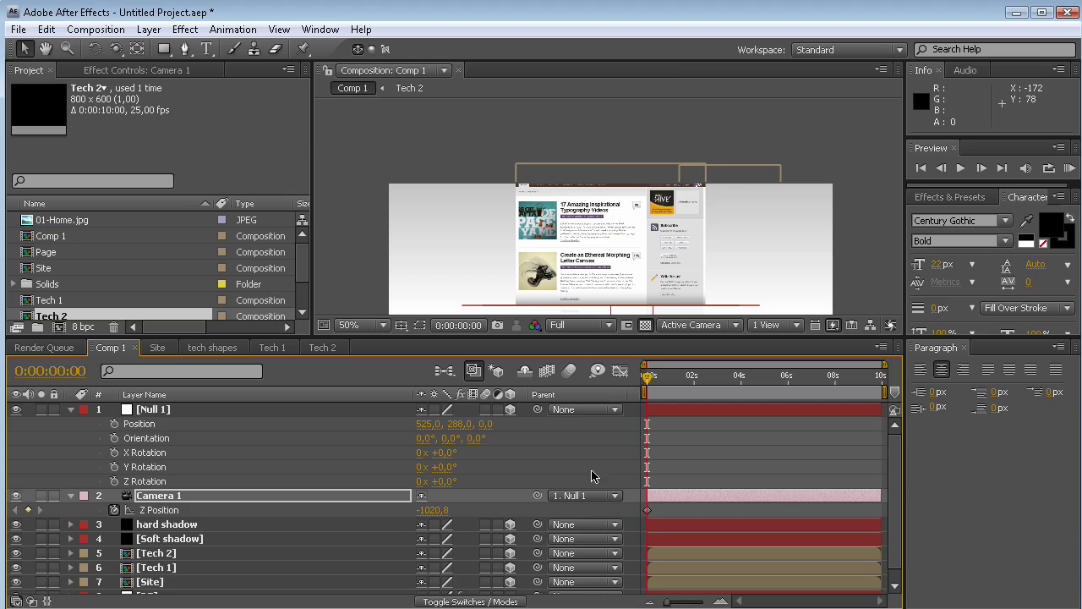
pyautogui.click(188, 514)
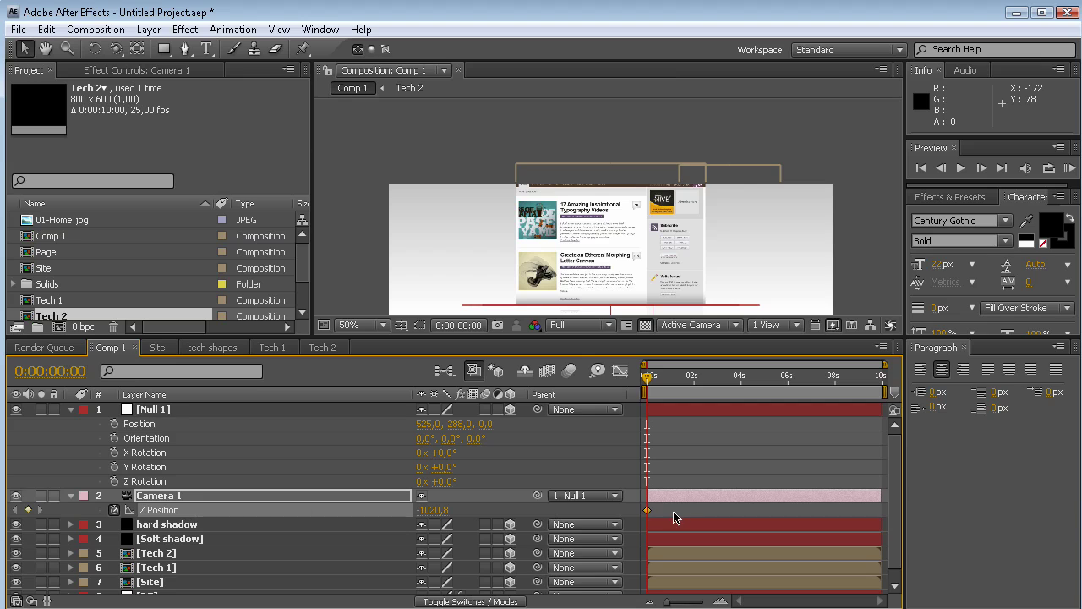
pyautogui.press('Delete')
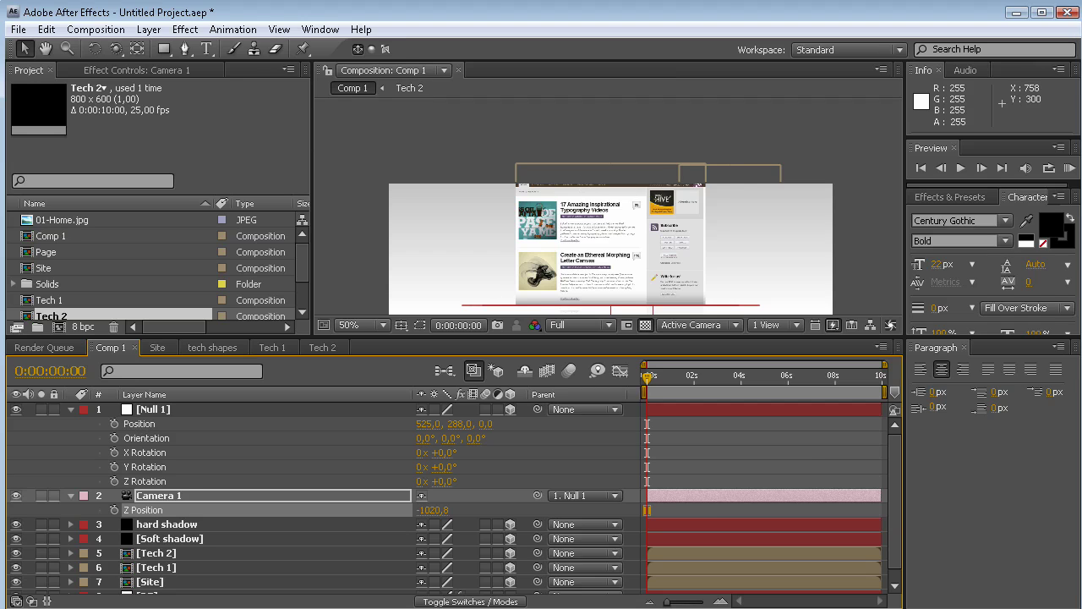
pyautogui.click(192, 469)
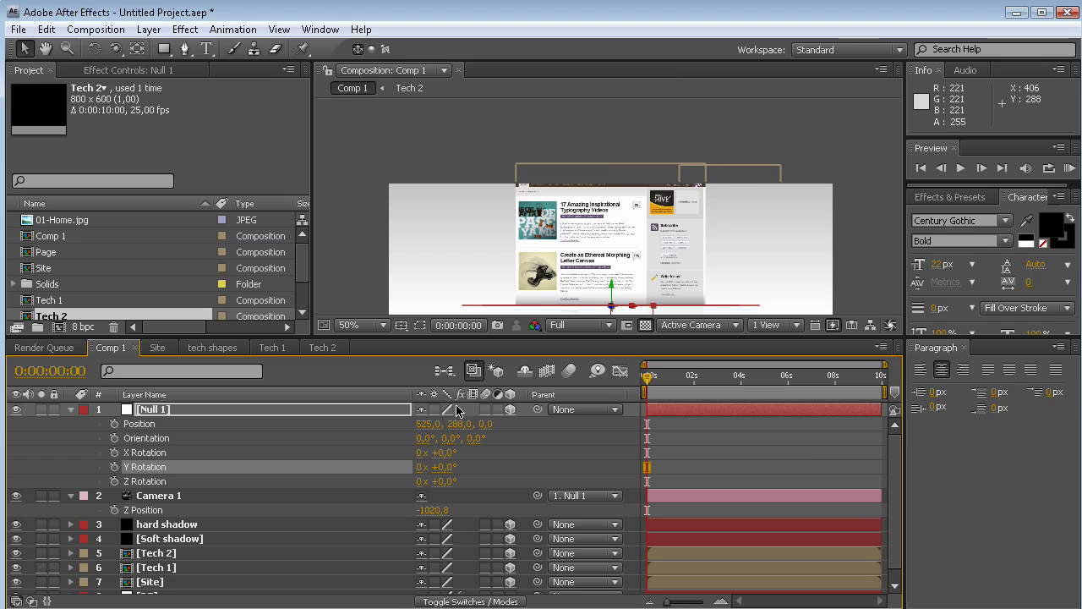
# - Pan and enlarge the composition viewer so the page sits centred
pyautogui.press('h')
pyautogui.moveTo(609, 313); pyautogui.dragTo(626, 209)
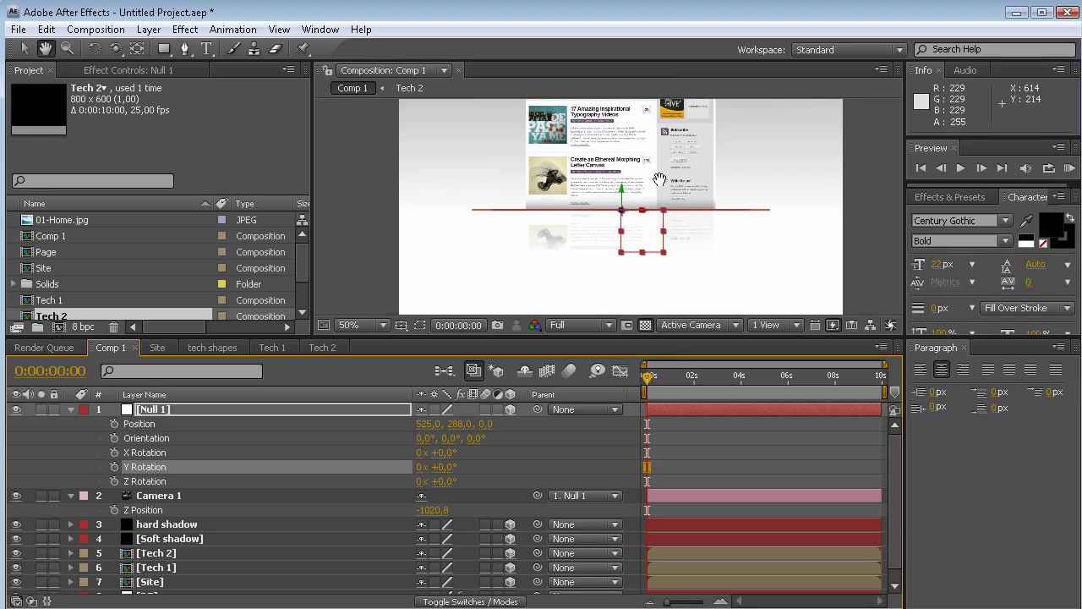
pyautogui.scroll(-1, 627, 209)
pyautogui.scroll(1, 627, 209)
pyautogui.moveTo(676, 337); pyautogui.dragTo(676, 401)
pyautogui.moveTo(674, 302); pyautogui.dragTo(666, 273)
pyautogui.press('v')
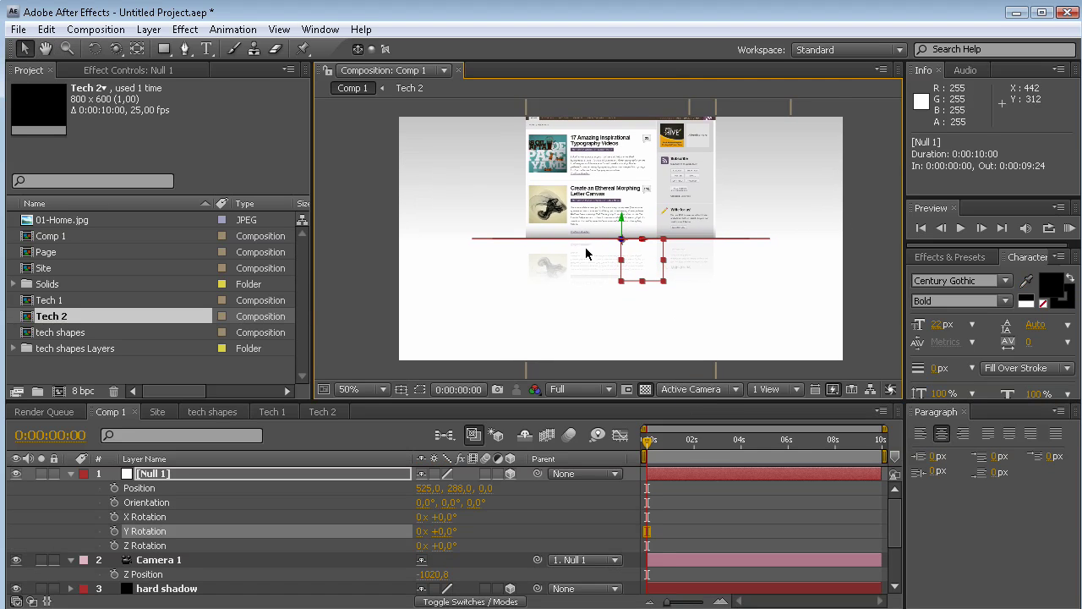
# - Turn Null 1 to +29° Y Rotation and move it to 491, 135, 0
pyautogui.moveTo(443, 531); pyautogui.dragTo(474, 531)
pyautogui.moveTo(423, 488); pyautogui.dragTo(375, 471)
pyautogui.scroll(-3, 897, 525)
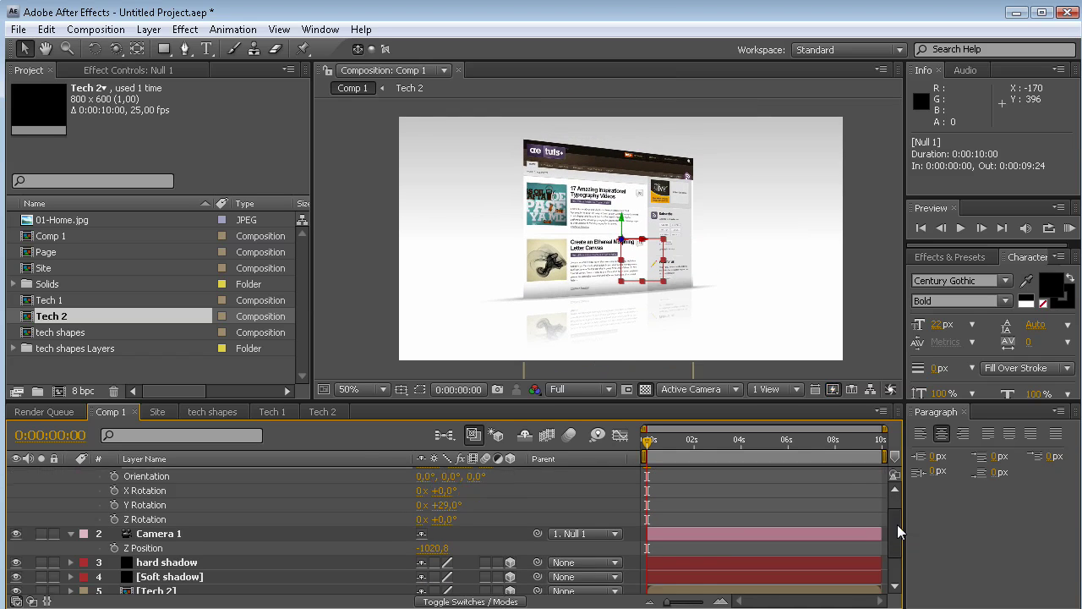
pyautogui.moveTo(431, 524); pyautogui.dragTo(609, 524)
pyautogui.scroll(3, 899, 532)
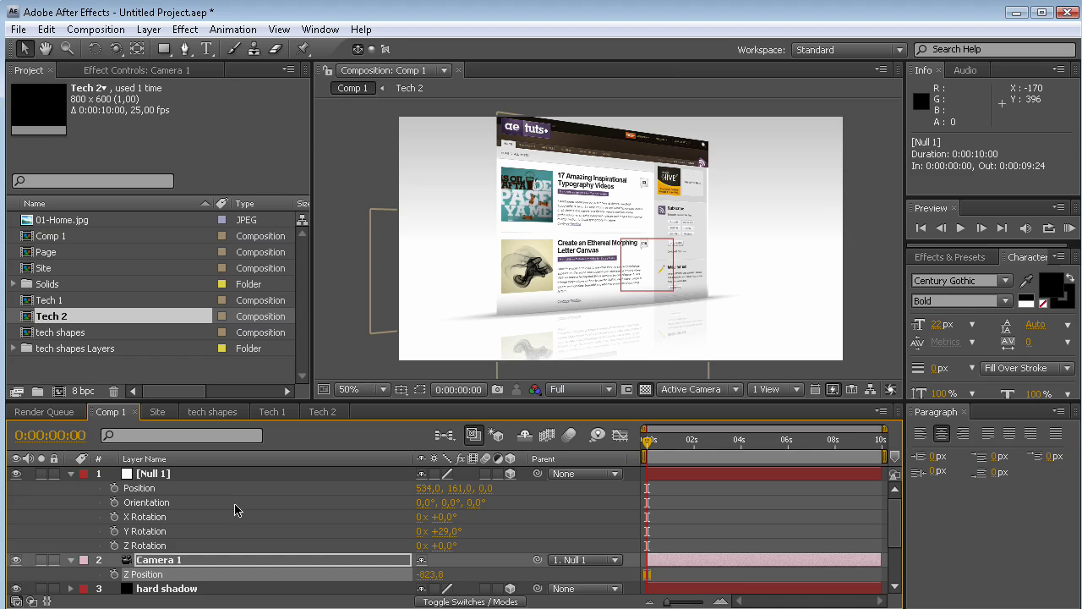
pyautogui.moveTo(421, 488); pyautogui.dragTo(479, 498)
# - Add starting keyframes on Null 1 Position, Y Rotation and Camera 1 Z Position
pyautogui.click(437, 565)
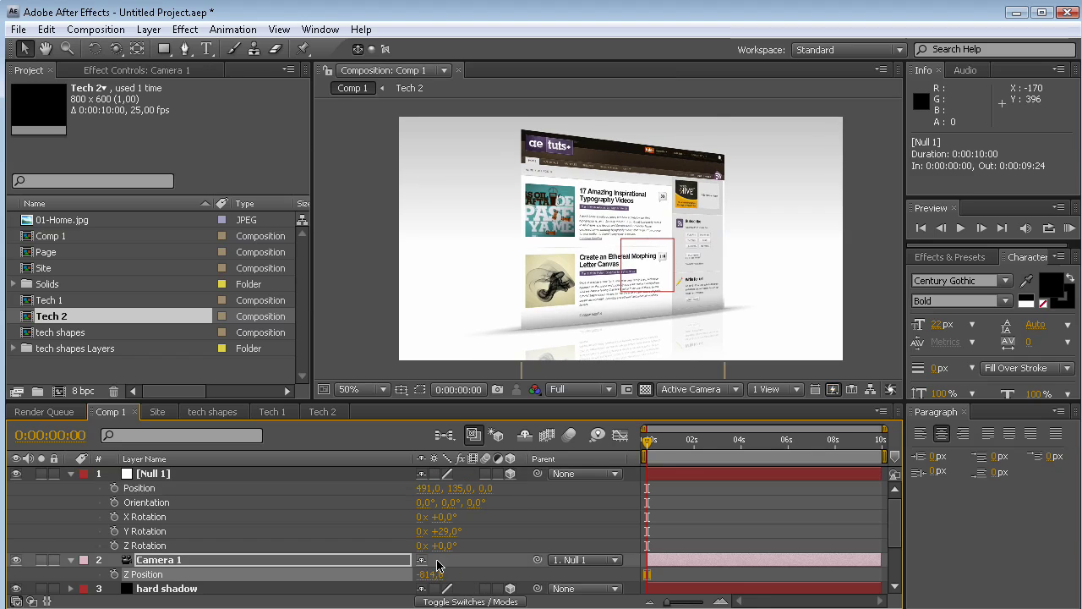
pyautogui.click(176, 489)
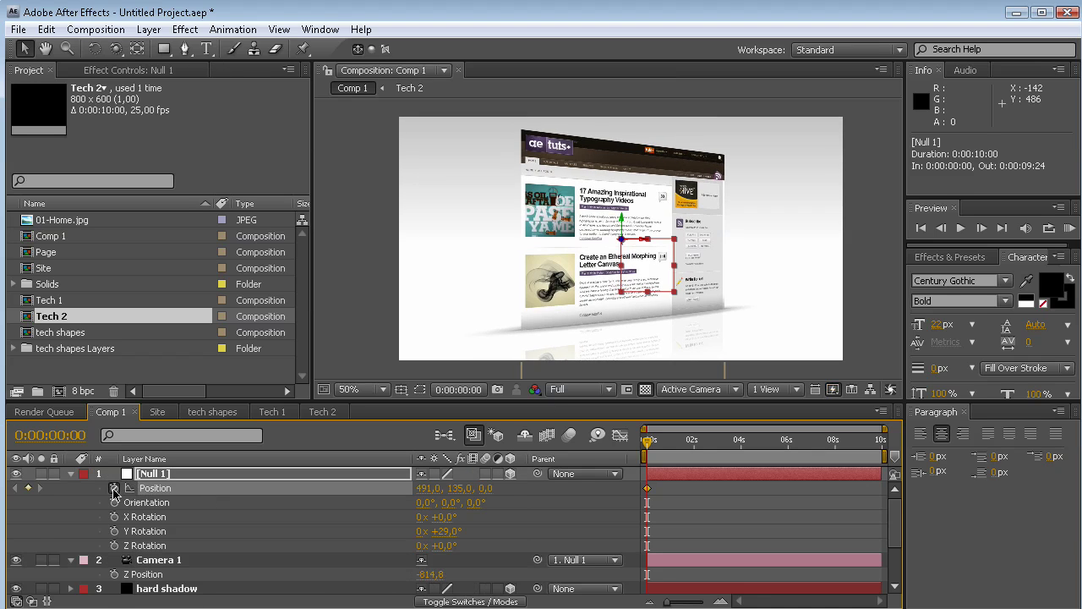
pyautogui.click(145, 532)
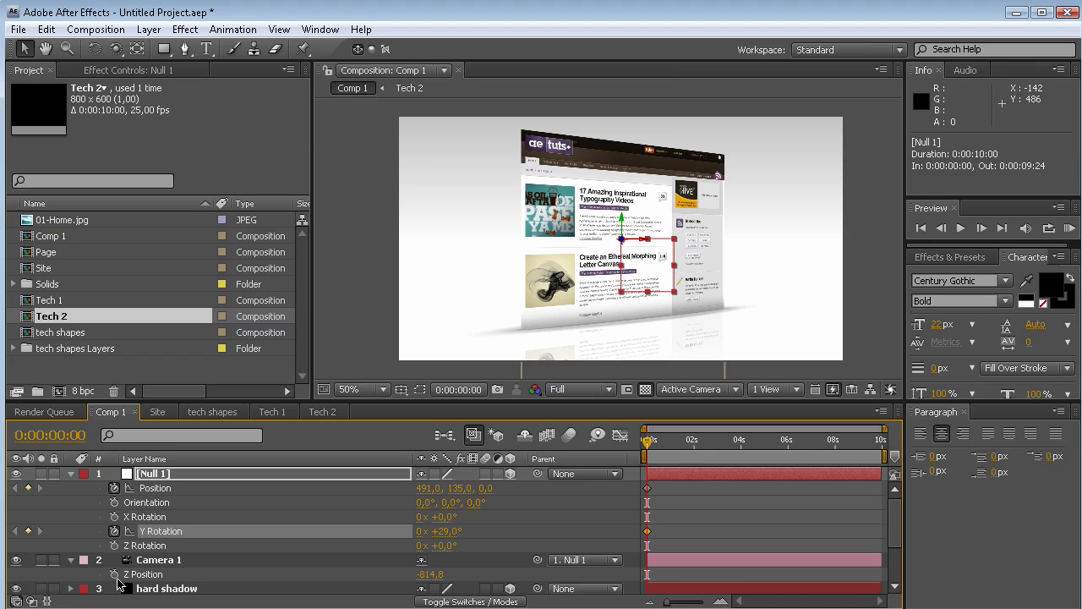
pyautogui.click(115, 575)
# - At 0:00:01:18, hide the Tech 1 and Tech 2 callout layers
pyautogui.moveTo(653, 445); pyautogui.dragTo(687, 446)
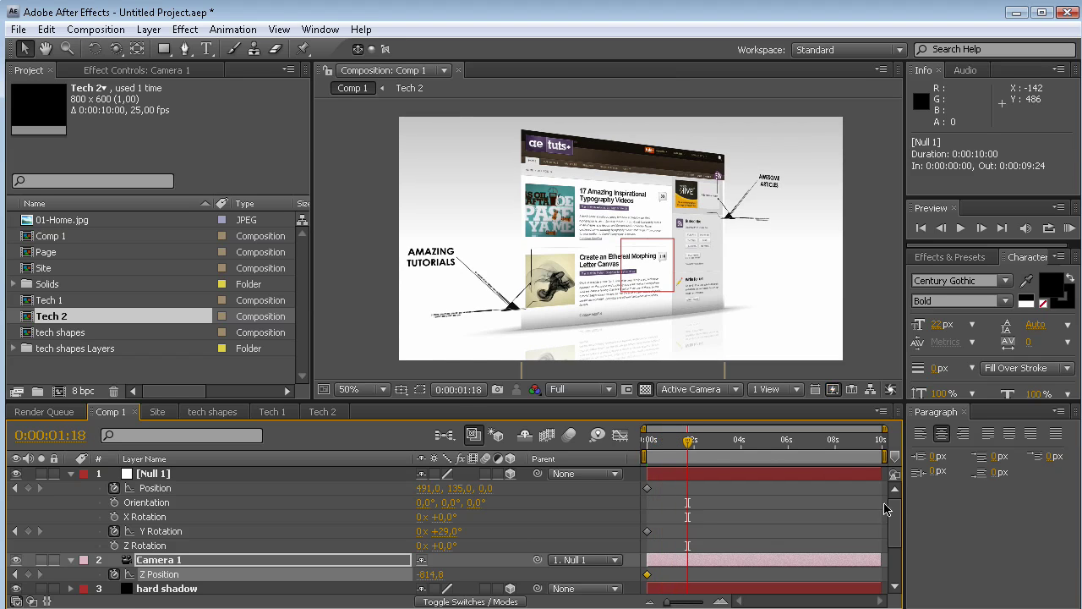
pyautogui.scroll(-3, 895, 554)
pyautogui.click(193, 555)
pyautogui.click(16, 543)
pyautogui.click(15, 557)
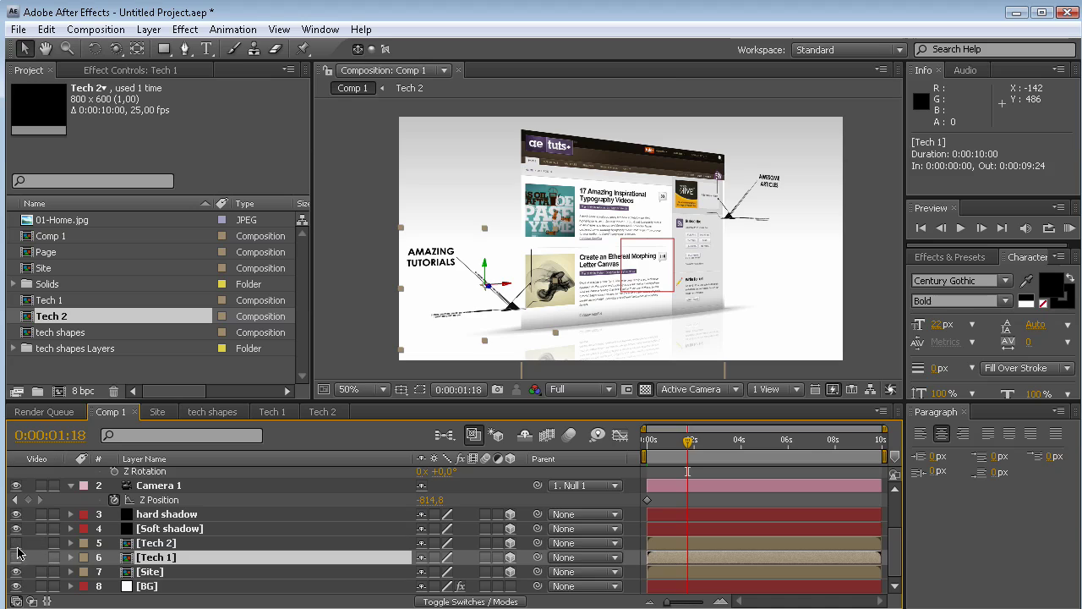
pyautogui.moveTo(899, 571); pyautogui.dragTo(889, 488)
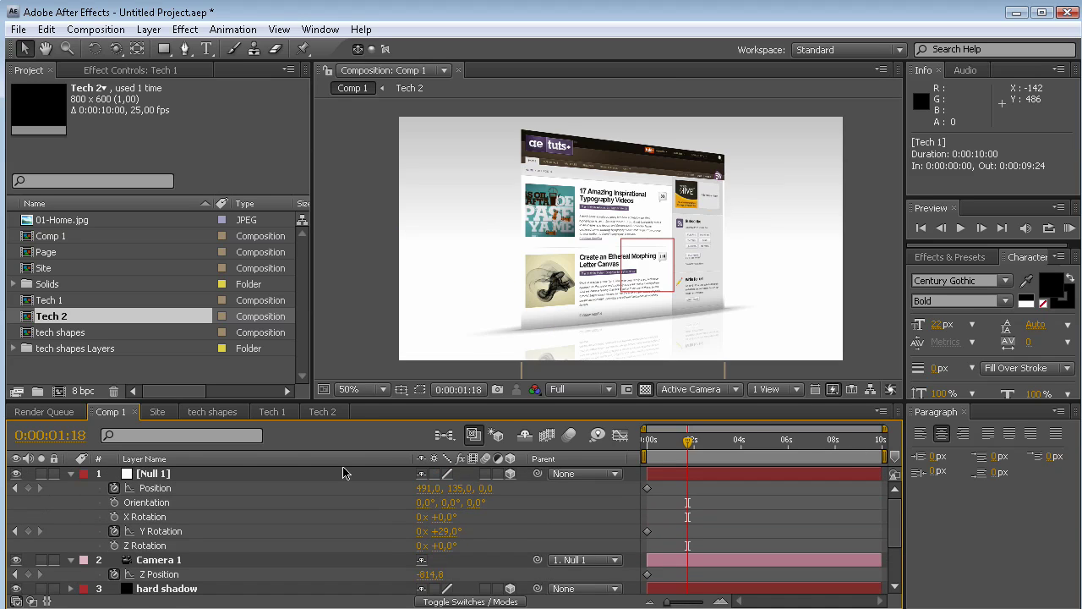
# - At 0:00:01:13, reduce Null 1's Y Rotation to about 20° and check nearby frames
pyautogui.moveTo(690, 446); pyautogui.dragTo(657, 446)
pyautogui.click(205, 531)
pyautogui.moveTo(449, 532); pyautogui.dragTo(443, 536)
pyautogui.moveTo(680, 440)
pyautogui.mouseDown()
pyautogui.moveTo(655, 442)
pyautogui.moveTo(693, 447)
pyautogui.mouseUp()
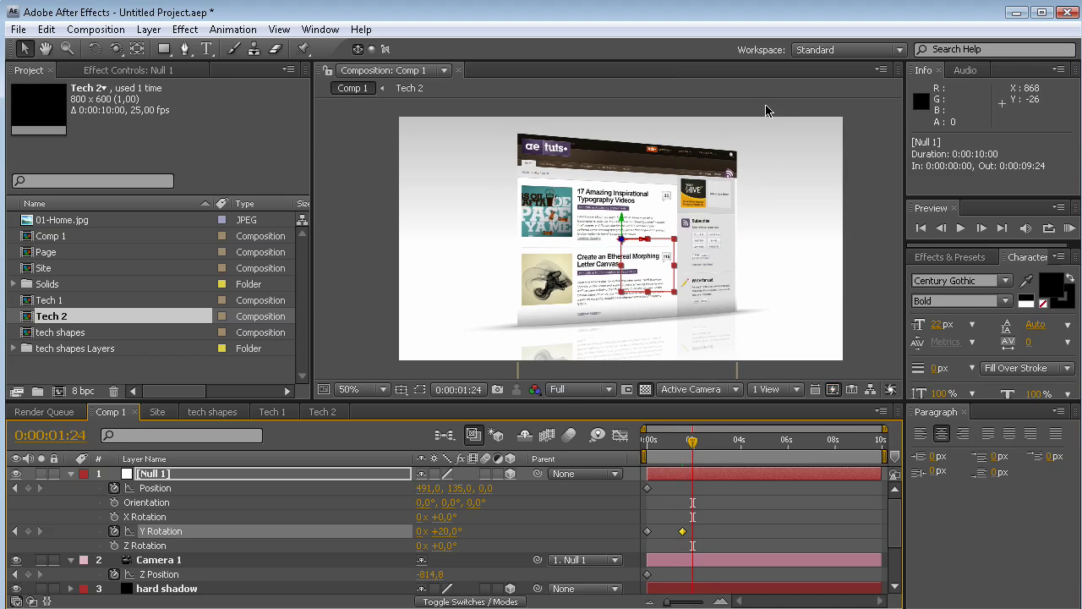
pyautogui.moveTo(894, 533); pyautogui.dragTo(894, 554)
# - Show Tech 2 and key Null 1 at -44° Y Rotation, Position 584, 47, 0 at 1:24
pyautogui.click(155, 561)
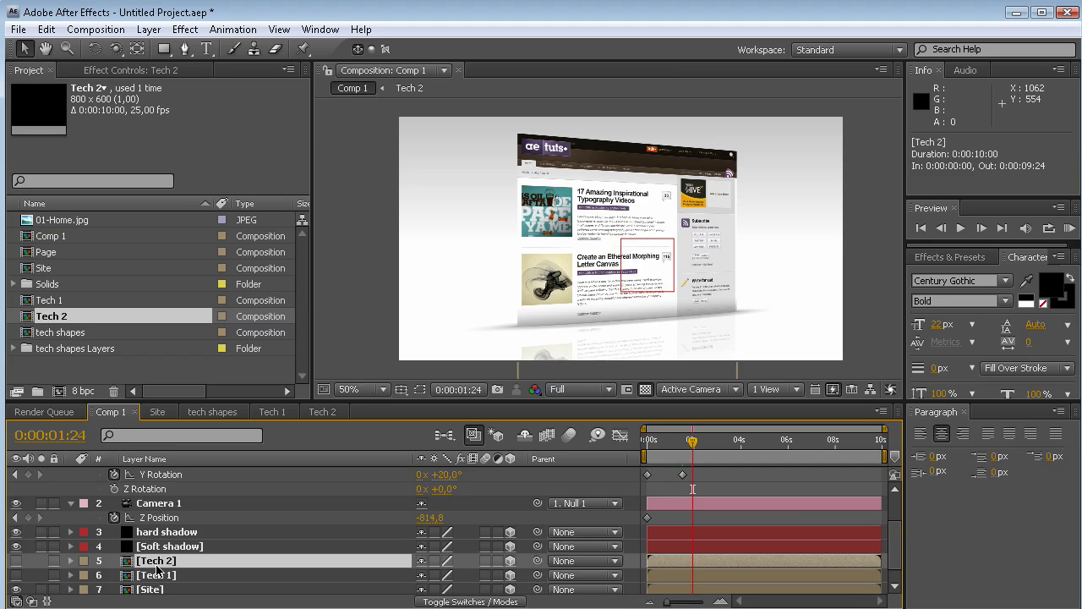
pyautogui.click(16, 561)
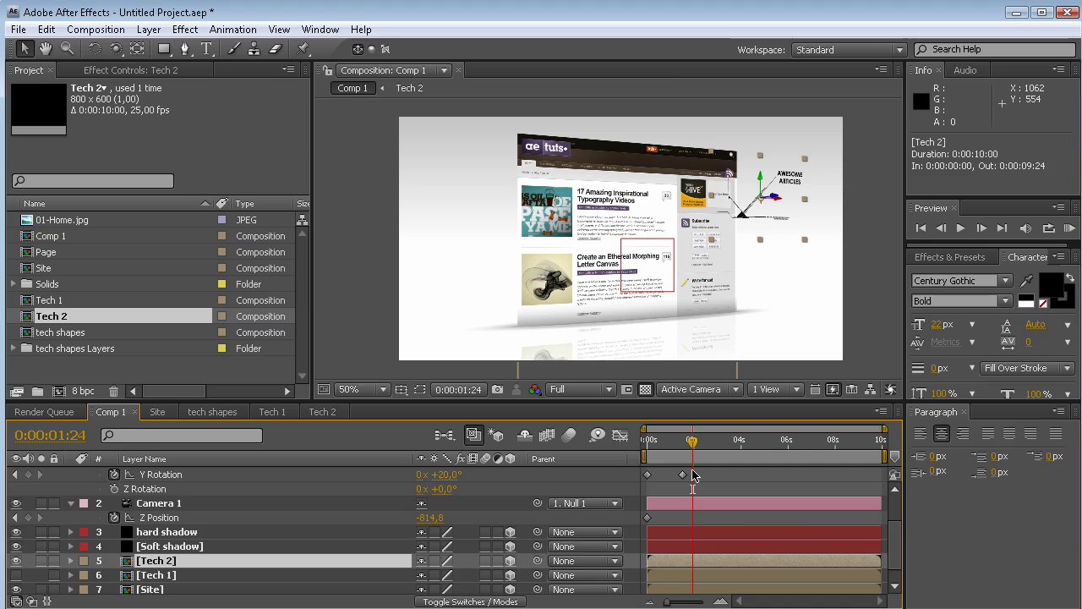
pyautogui.moveTo(902, 545); pyautogui.dragTo(905, 506)
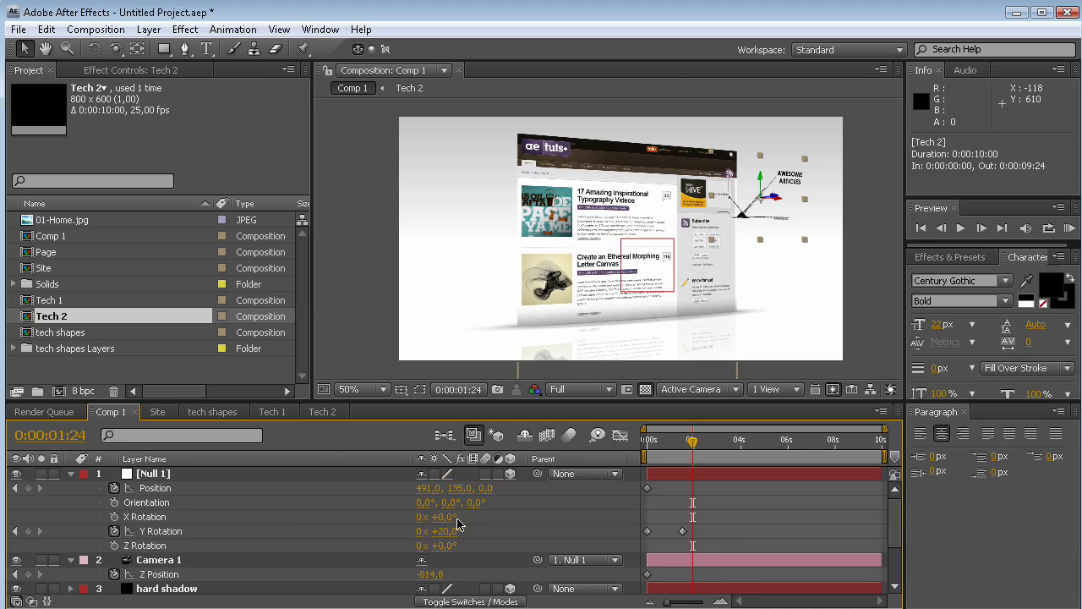
pyautogui.moveTo(449, 530); pyautogui.dragTo(414, 524)
pyautogui.moveTo(457, 488); pyautogui.dragTo(429, 572)
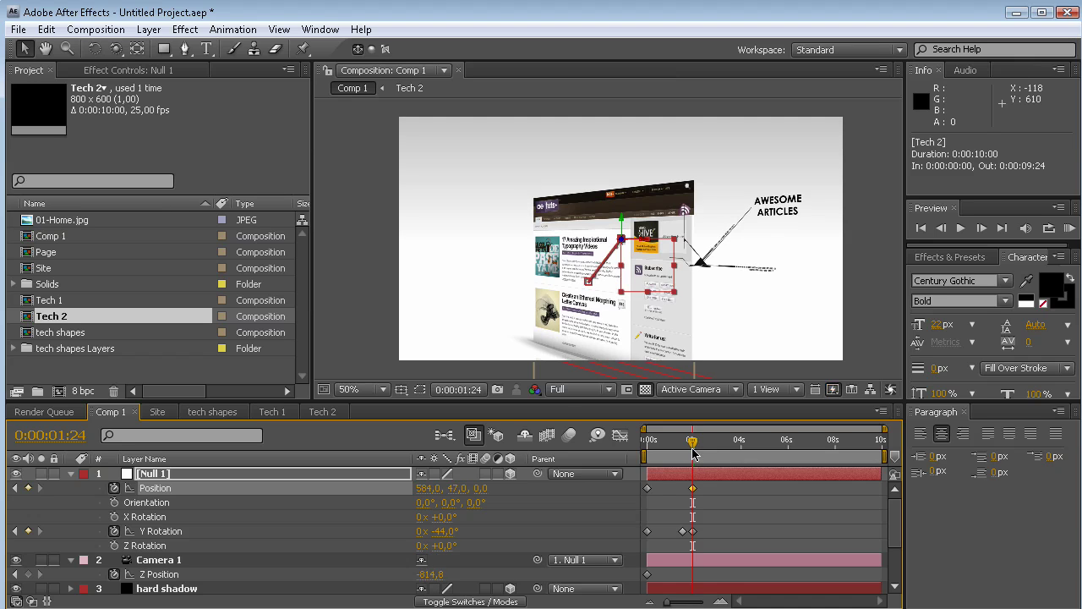
# - Copy the starting keyframe and paste it at 0:00:01:13
pyautogui.moveTo(693, 454); pyautogui.dragTo(683, 448)
pyautogui.click(159, 574)
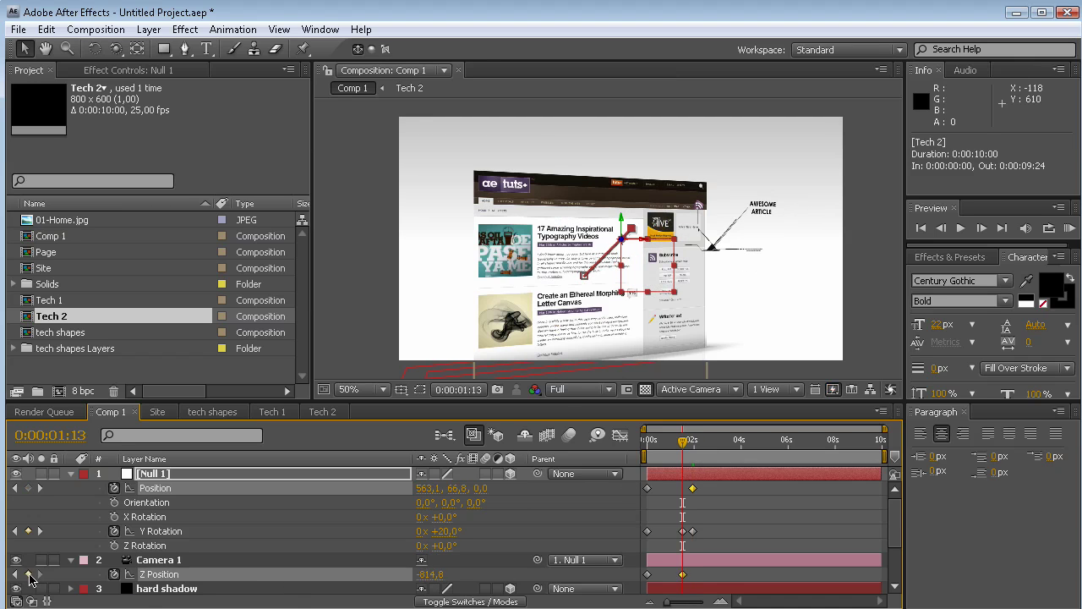
pyautogui.click(647, 488)
pyautogui.hotkey('ctrl', 'c')
pyautogui.hotkey('ctrl', 'v')
pyautogui.press('k')
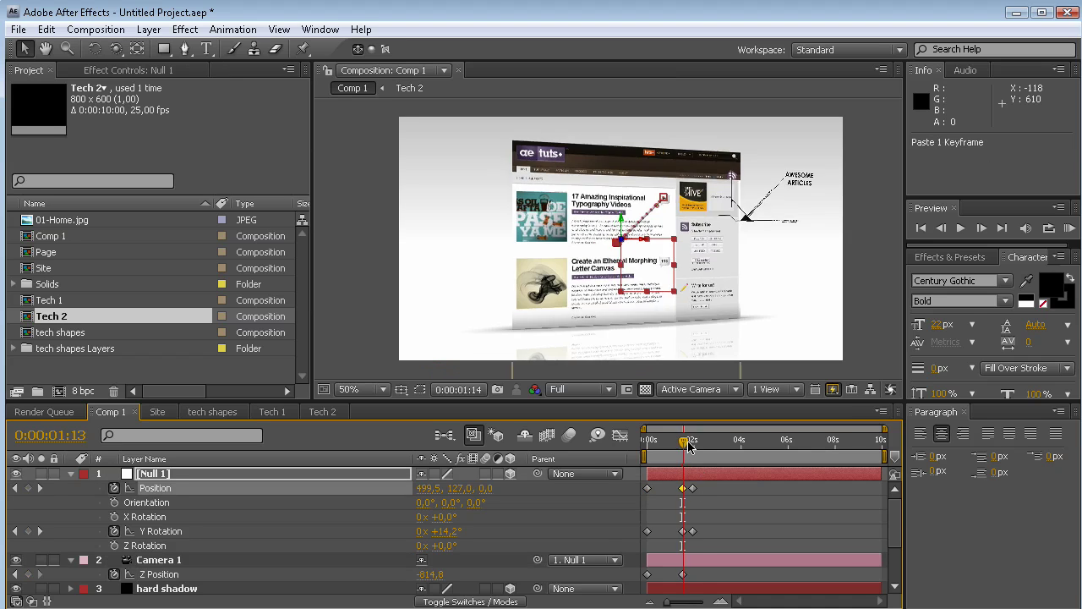
# - At 1:24, push the camera closer and shift the rig to recentre the callout
pyautogui.moveTo(440, 580); pyautogui.dragTo(372, 581)
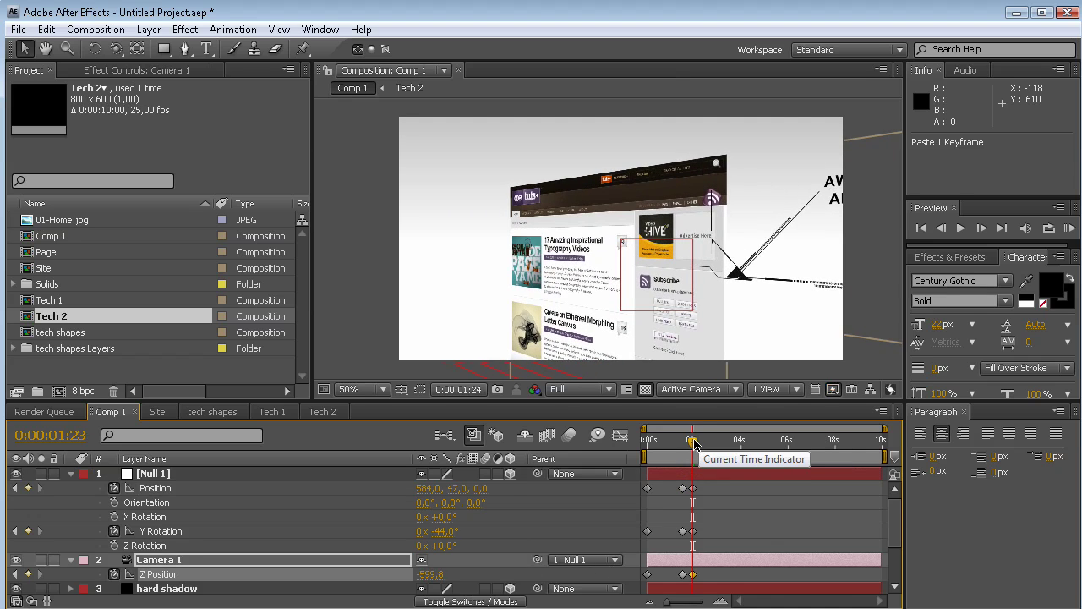
pyautogui.moveTo(465, 485); pyautogui.dragTo(558, 464)
pyautogui.moveTo(677, 602); pyautogui.dragTo(695, 602)
pyautogui.moveTo(768, 443); pyautogui.dragTo(749, 577)
# - Retime the end keyframes to 1:18 with Null 1 at 757, 28, 0 and Camera Z -470.8
pyautogui.click(757, 447)
pyautogui.moveTo(749, 448); pyautogui.dragTo(749, 448)
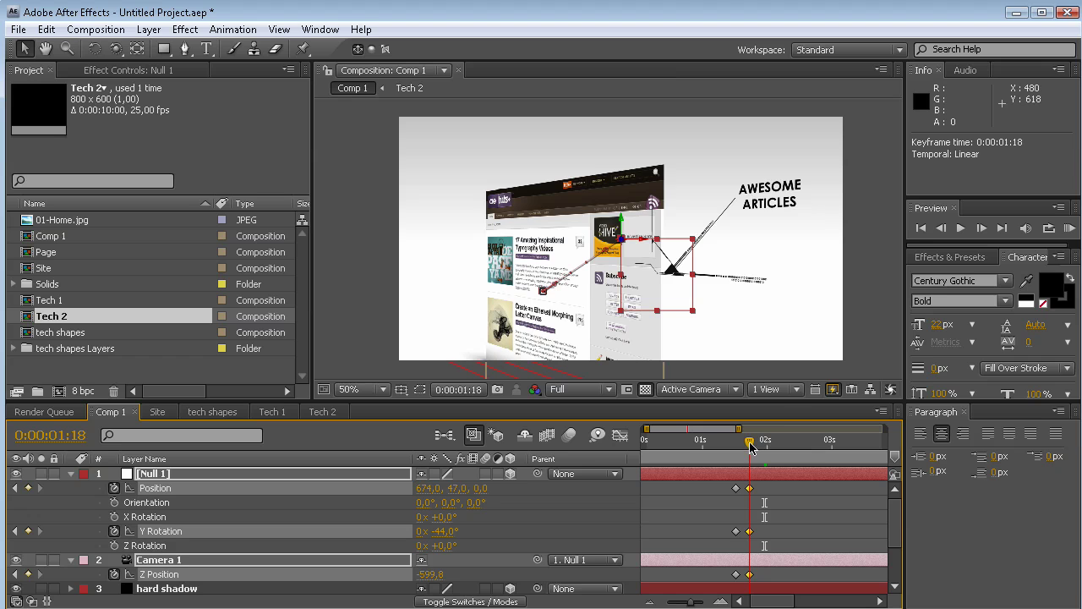
pyautogui.moveTo(434, 490)
pyautogui.mouseDown()
pyautogui.moveTo(478, 473)
pyautogui.moveTo(448, 483)
pyautogui.mouseUp()
pyautogui.moveTo(430, 574); pyautogui.dragTo(529, 562)
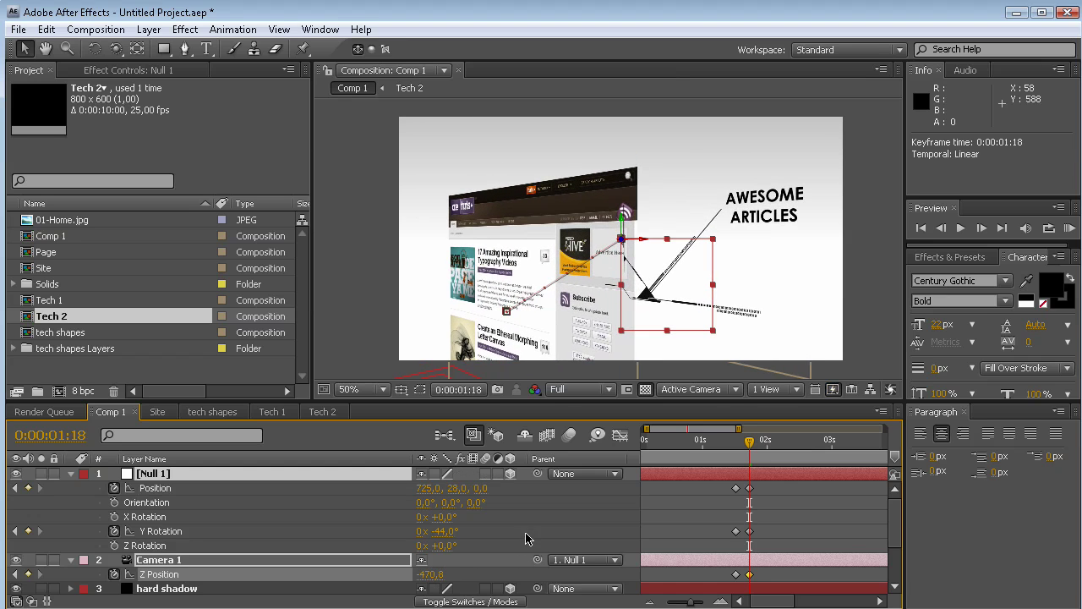
pyautogui.moveTo(436, 497); pyautogui.dragTo(461, 489)
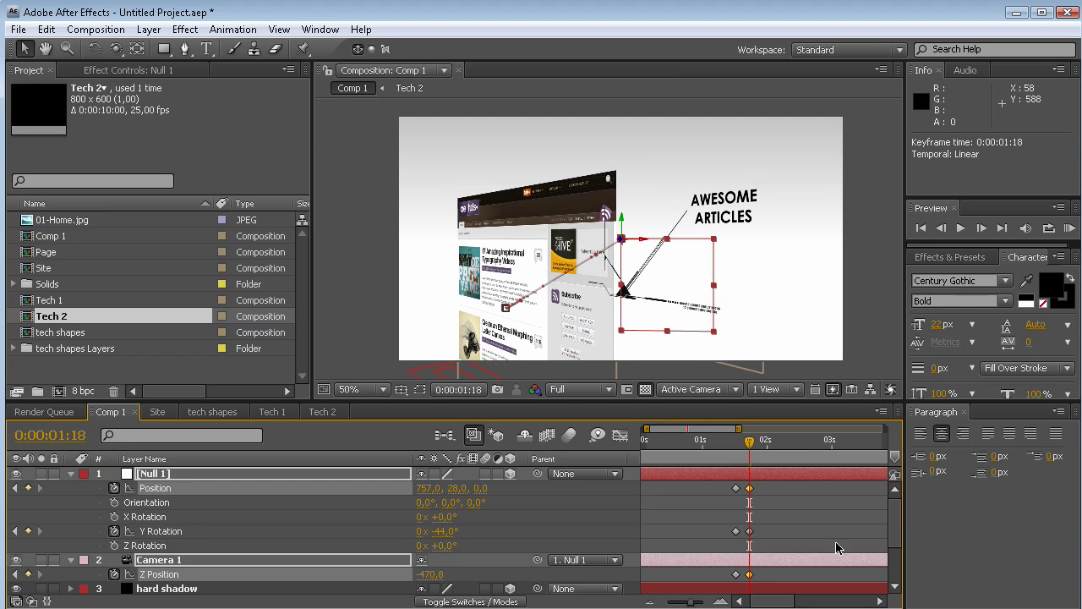
pyautogui.moveTo(896, 526); pyautogui.dragTo(900, 550)
pyautogui.click(246, 541)
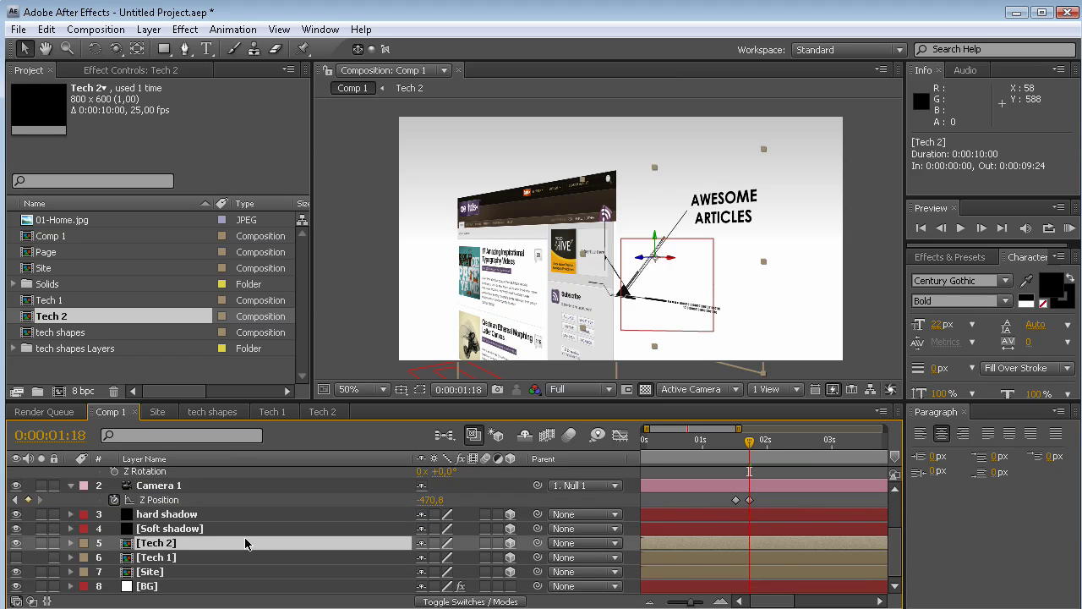
# - Angle the Tech 2 callout to -23° Y Rotation and preview the lead-up
pyautogui.press('r')
pyautogui.moveTo(898, 539); pyautogui.dragTo(898, 550)
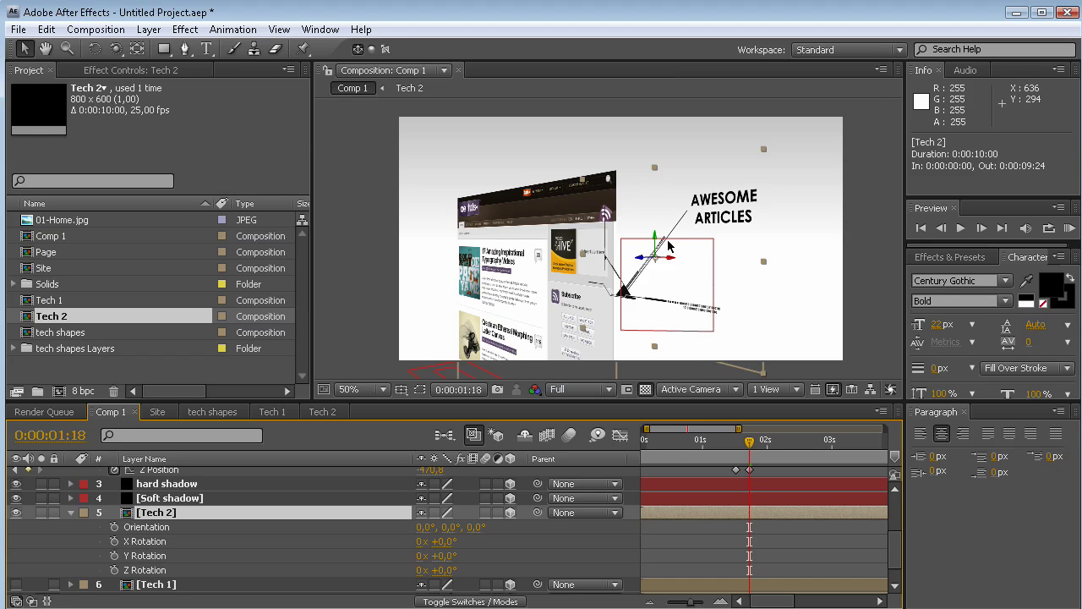
pyautogui.moveTo(429, 558)
pyautogui.mouseDown()
pyautogui.moveTo(414, 558)
pyautogui.moveTo(433, 561)
pyautogui.mouseUp()
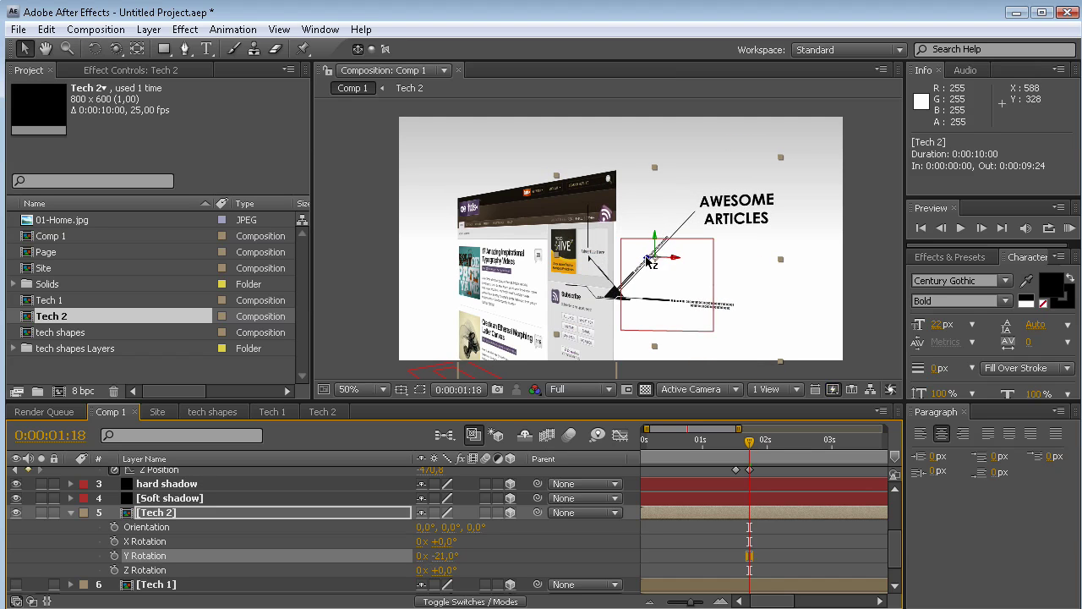
pyautogui.moveTo(649, 263); pyautogui.dragTo(644, 259)
pyautogui.moveTo(442, 564); pyautogui.dragTo(440, 558)
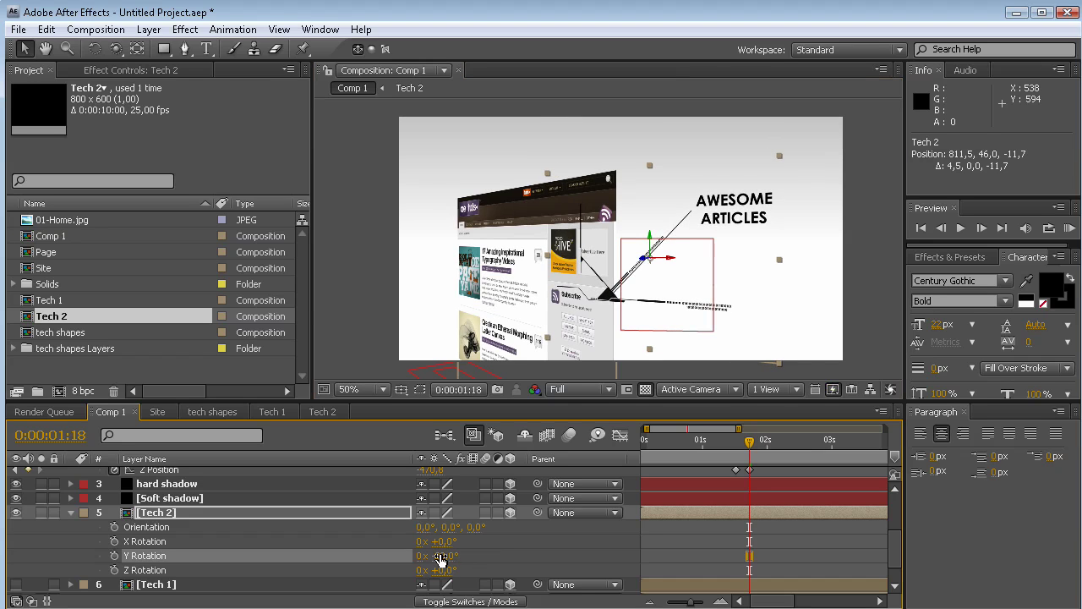
pyautogui.moveTo(894, 554); pyautogui.dragTo(900, 526)
pyautogui.moveTo(755, 441)
pyautogui.mouseDown()
pyautogui.moveTo(732, 447)
pyautogui.moveTo(814, 448)
pyautogui.moveTo(749, 448)
pyautogui.mouseUp()
pyautogui.moveTo(895, 499); pyautogui.dragTo(889, 560)
# - Trim the Tech 2 layer to end around 7:08 and slide it later in time
pyautogui.click(209, 485)
pyautogui.moveTo(693, 604); pyautogui.dragTo(667, 604)
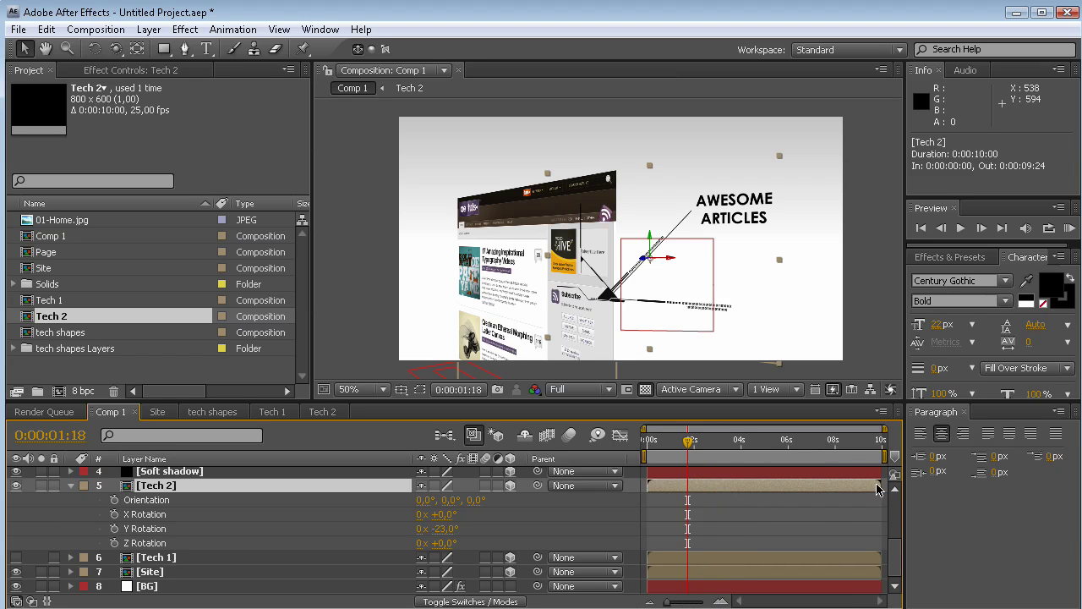
pyautogui.moveTo(877, 490); pyautogui.dragTo(817, 489)
pyautogui.click(701, 602)
pyautogui.moveTo(683, 489); pyautogui.dragTo(761, 495)
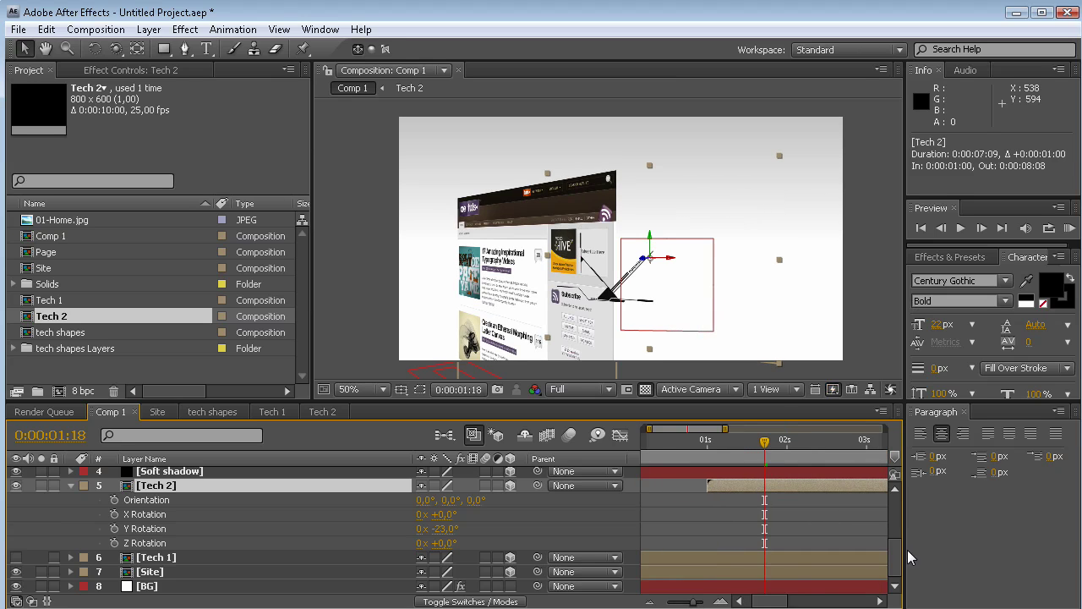
# - Nudge the Tech 2 layer a few frames so it starts at 0:00:01:12
pyautogui.scroll(4, 782, 465)
pyautogui.moveTo(766, 446); pyautogui.dragTo(759, 447)
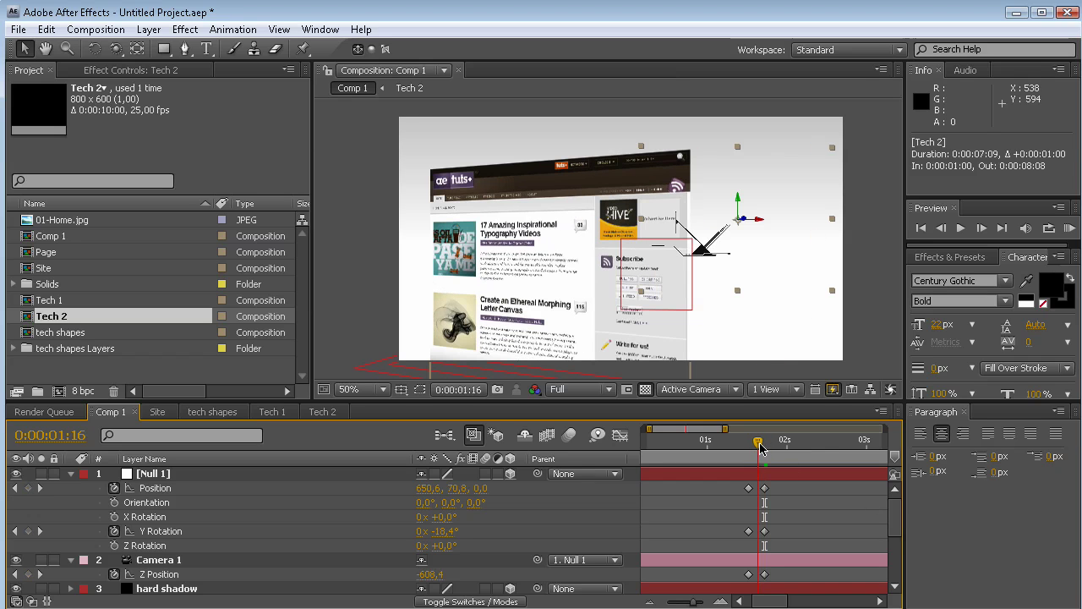
pyautogui.scroll(-5, 888, 490)
pyautogui.moveTo(769, 546); pyautogui.dragTo(796, 545)
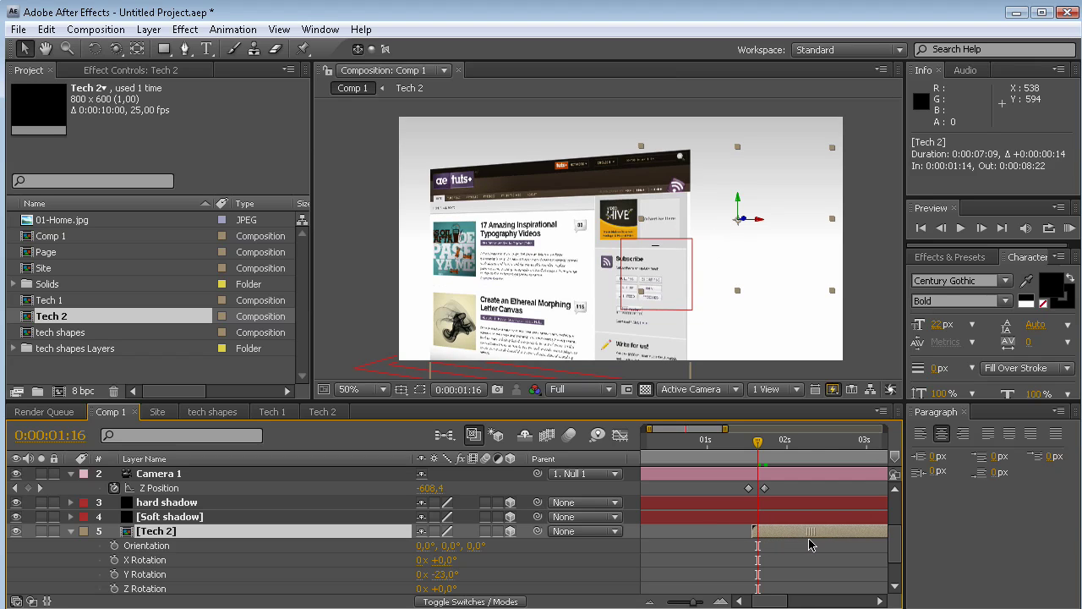
pyautogui.scroll(2, 803, 176)
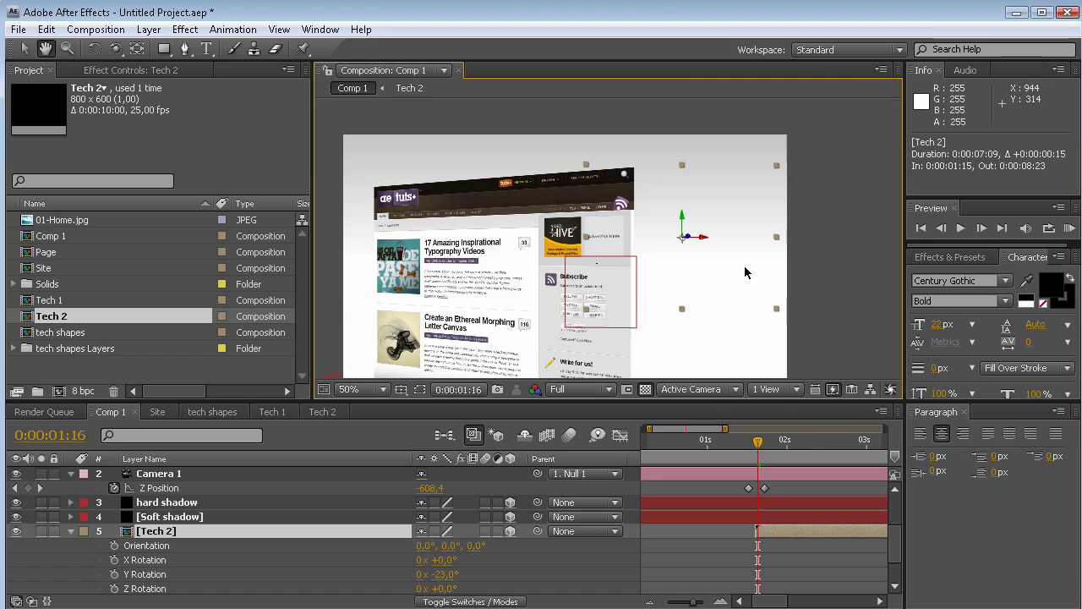
pyautogui.moveTo(762, 443); pyautogui.dragTo(799, 444)
pyautogui.scroll(-2, 652, 246)
pyautogui.moveTo(784, 542); pyautogui.dragTo(775, 542)
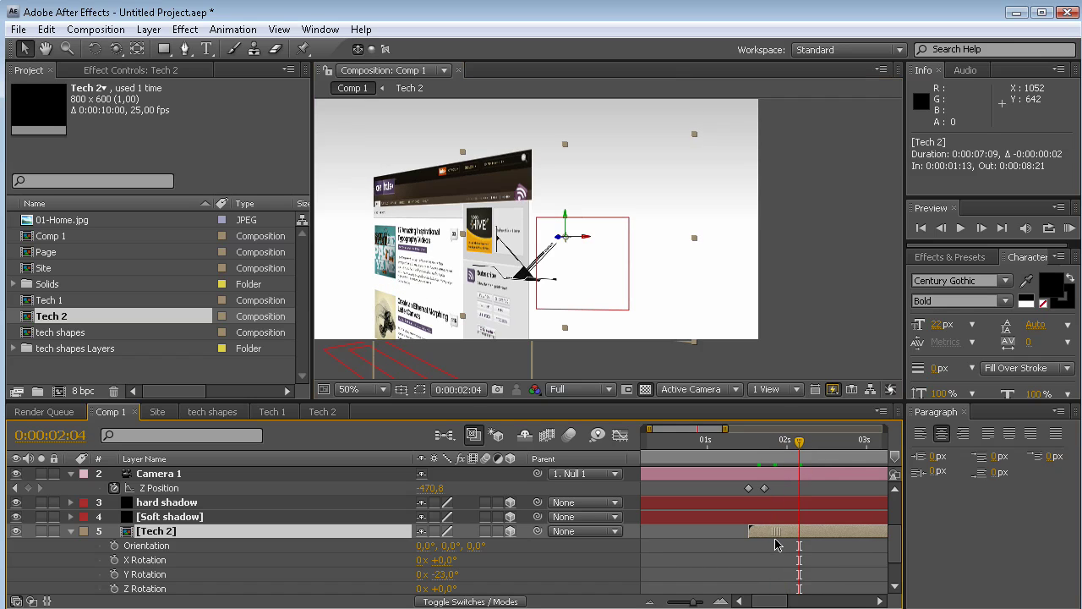
pyautogui.moveTo(773, 443); pyautogui.dragTo(798, 450)
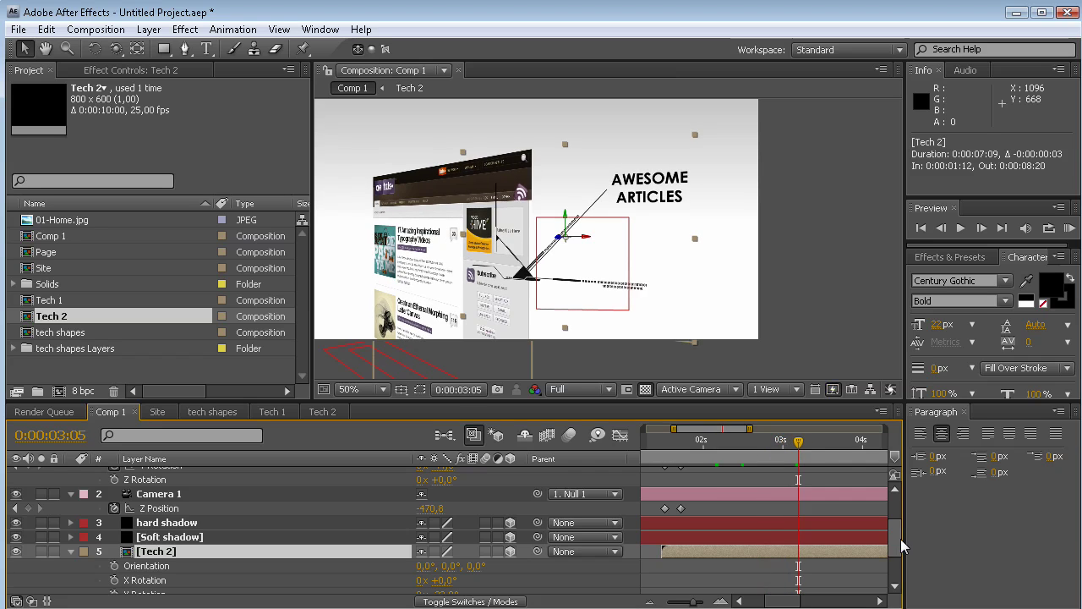
# - Add hold keyframes at 3:05 on Null 1 Position, Y Rotation and Camera Z Position
pyautogui.scroll(3, 901, 545)
pyautogui.moveTo(443, 530); pyautogui.dragTo(421, 530)
pyautogui.moveTo(794, 448); pyautogui.dragTo(817, 442)
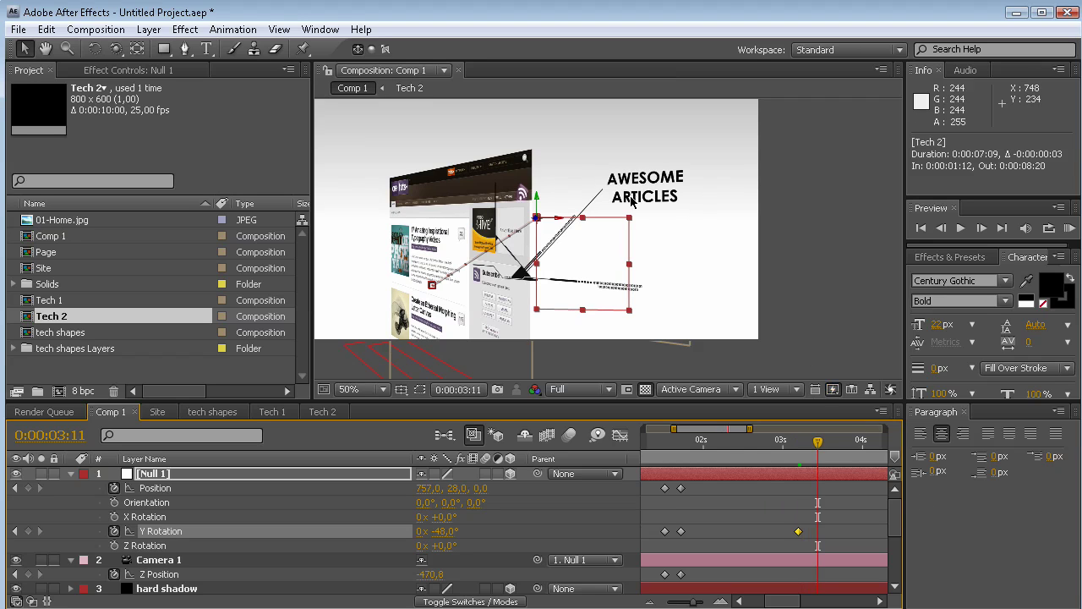
pyautogui.moveTo(819, 445); pyautogui.dragTo(798, 446)
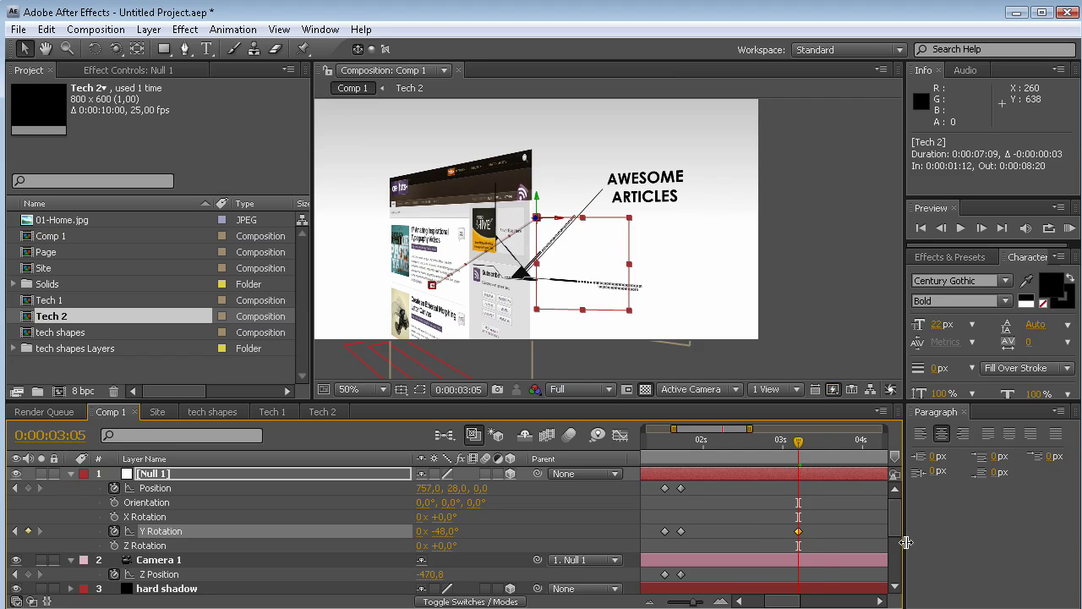
pyautogui.click(28, 488)
pyautogui.click(28, 574)
# - At 3:11, key Null 1 at +45° Y, Position 367, 208, 0, and Camera Z -520.8
pyautogui.moveTo(798, 445); pyautogui.dragTo(809, 442)
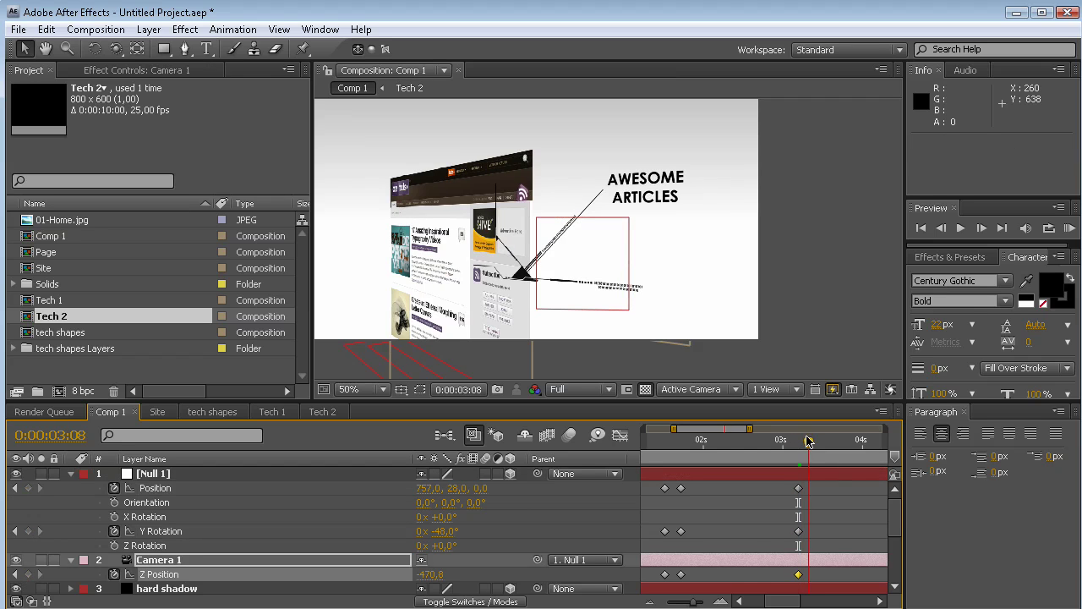
pyautogui.moveTo(438, 531); pyautogui.dragTo(546, 538)
pyautogui.moveTo(435, 582); pyautogui.dragTo(384, 582)
pyautogui.moveTo(420, 488); pyautogui.dragTo(463, 489)
# - Show the Amazing Tutorials callout and move the rig and camera toward it
pyautogui.moveTo(895, 518); pyautogui.dragTo(895, 582)
pyautogui.click(167, 559)
pyautogui.click(15, 557)
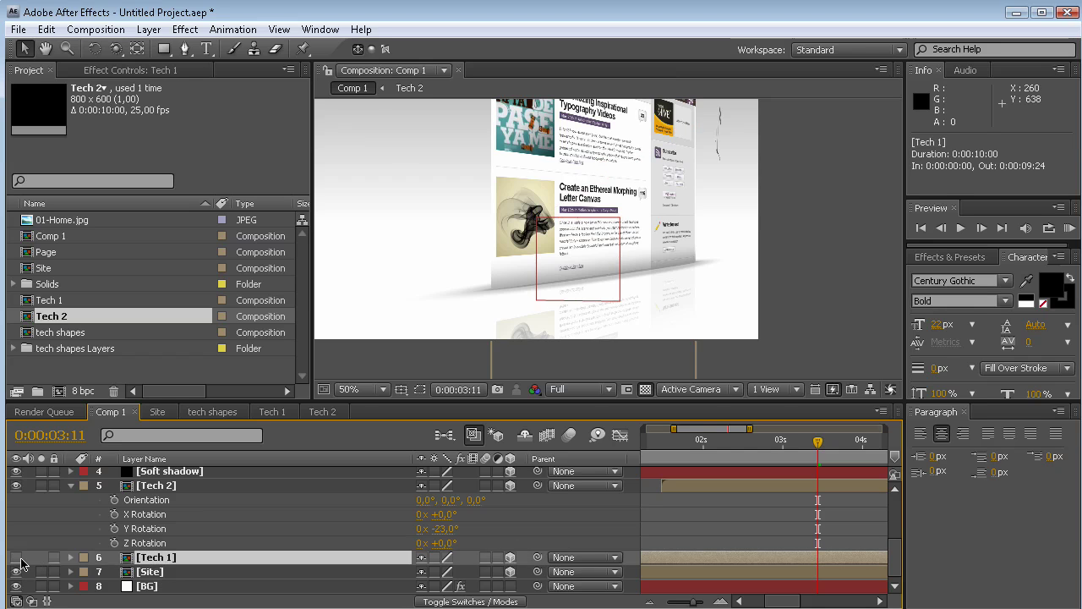
pyautogui.scroll(2, 887, 550)
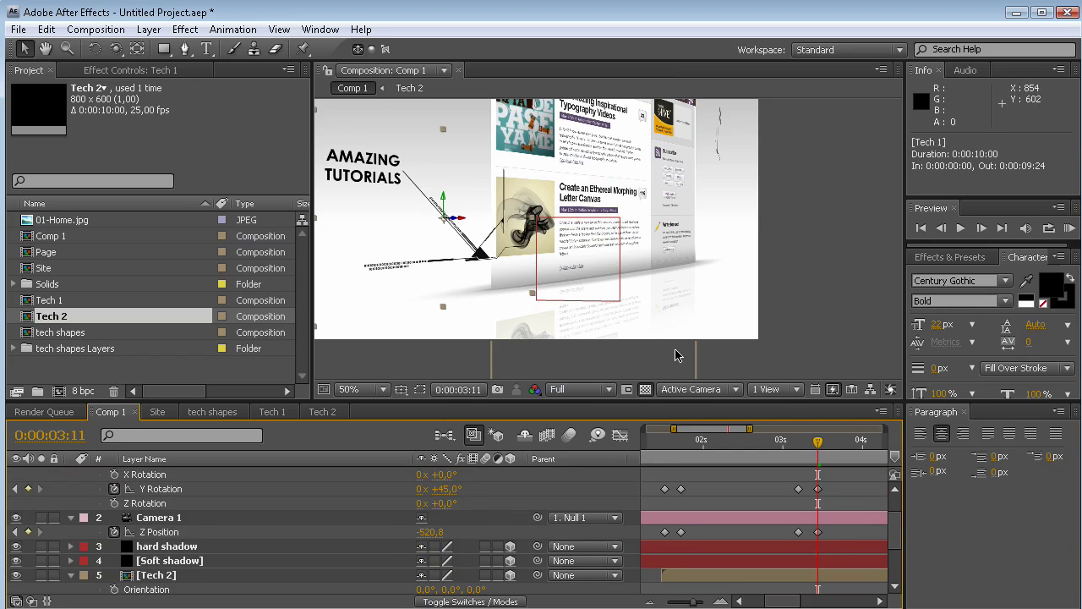
pyautogui.click(896, 488)
pyautogui.moveTo(440, 488)
pyautogui.mouseDown()
pyautogui.moveTo(397, 489)
pyautogui.moveTo(431, 493)
pyautogui.mouseUp()
pyautogui.moveTo(435, 576); pyautogui.dragTo(478, 576)
pyautogui.moveTo(459, 488); pyautogui.dragTo(448, 544)
# - Reframe on the Amazing Tutorials callout and reduce the rig's swing to about +36°
pyautogui.moveTo(892, 520)
pyautogui.mouseDown()
pyautogui.moveTo(898, 544)
pyautogui.moveTo(894, 508)
pyautogui.mouseUp()
pyautogui.moveTo(454, 489); pyautogui.dragTo(350, 491)
pyautogui.moveTo(418, 574); pyautogui.dragTo(470, 574)
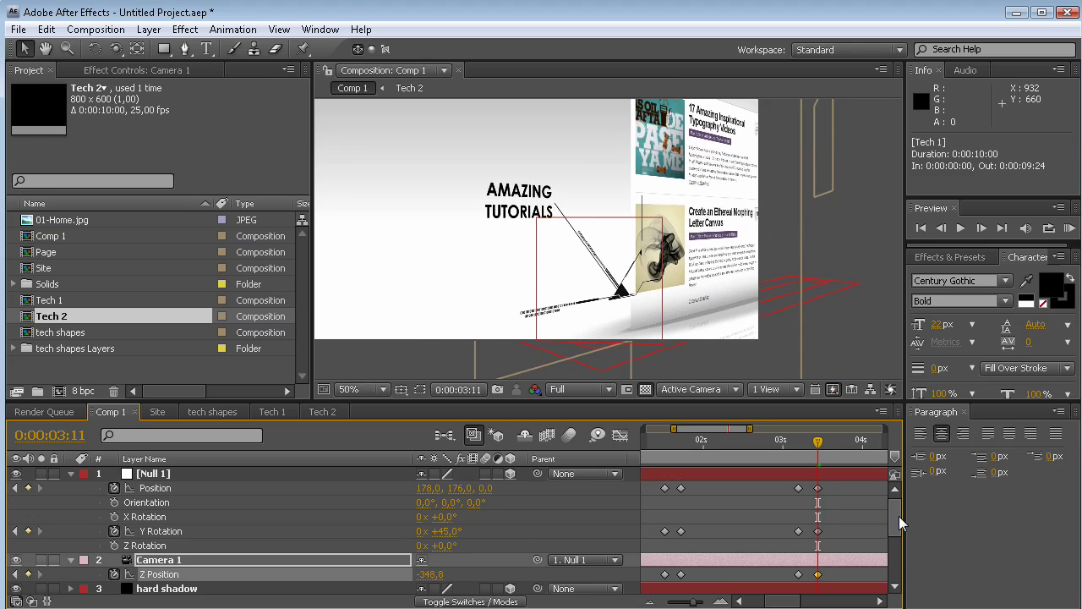
pyautogui.moveTo(817, 441); pyautogui.dragTo(817, 442)
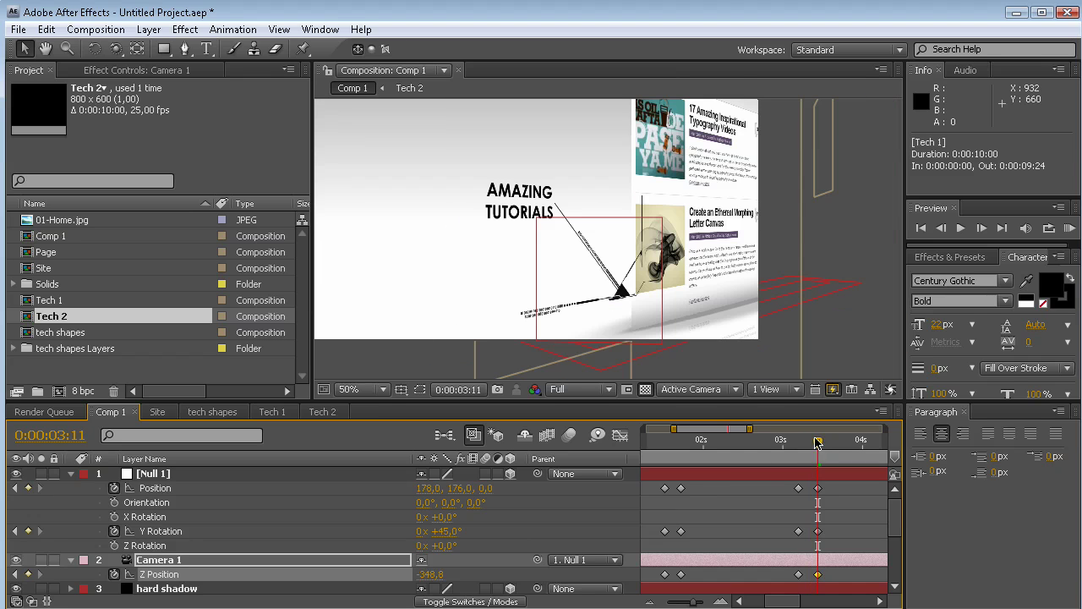
pyautogui.moveTo(439, 535); pyautogui.dragTo(434, 533)
pyautogui.scroll(-5, 894, 580)
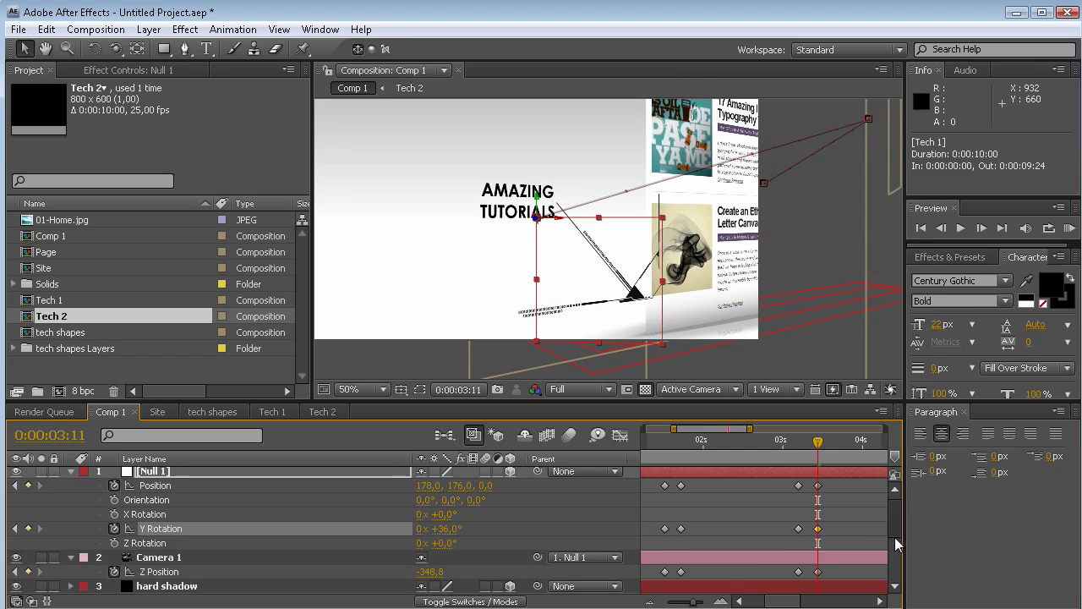
# - Set Tech 1's Y Rotation to +16° and move its rotation keyframes to the current time
pyautogui.click(192, 559)
pyautogui.press('r')
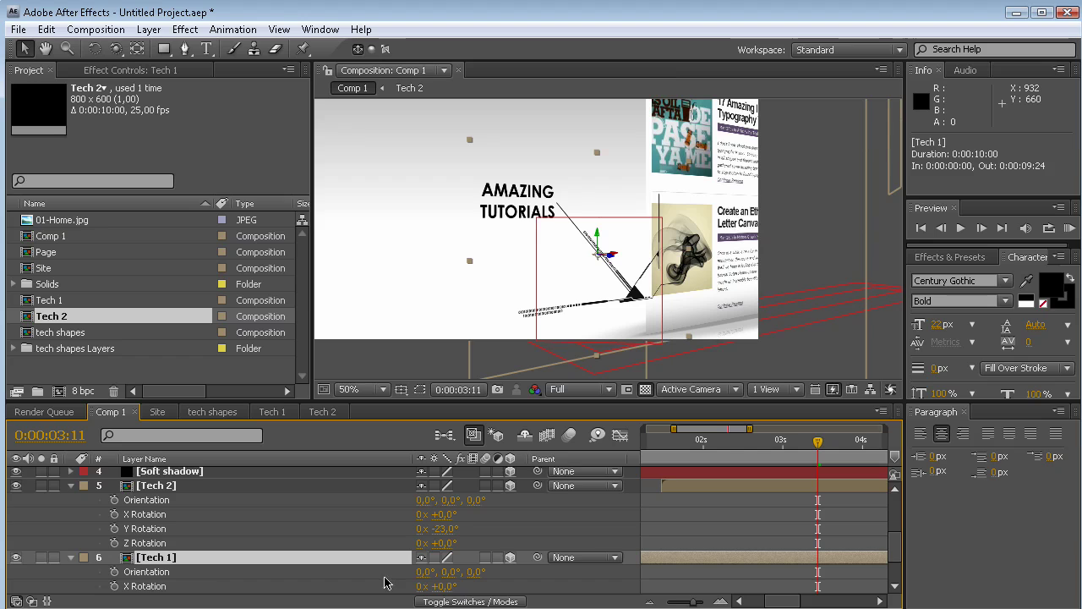
pyautogui.scroll(-2, 898, 571)
pyautogui.moveTo(444, 544); pyautogui.dragTo(467, 524)
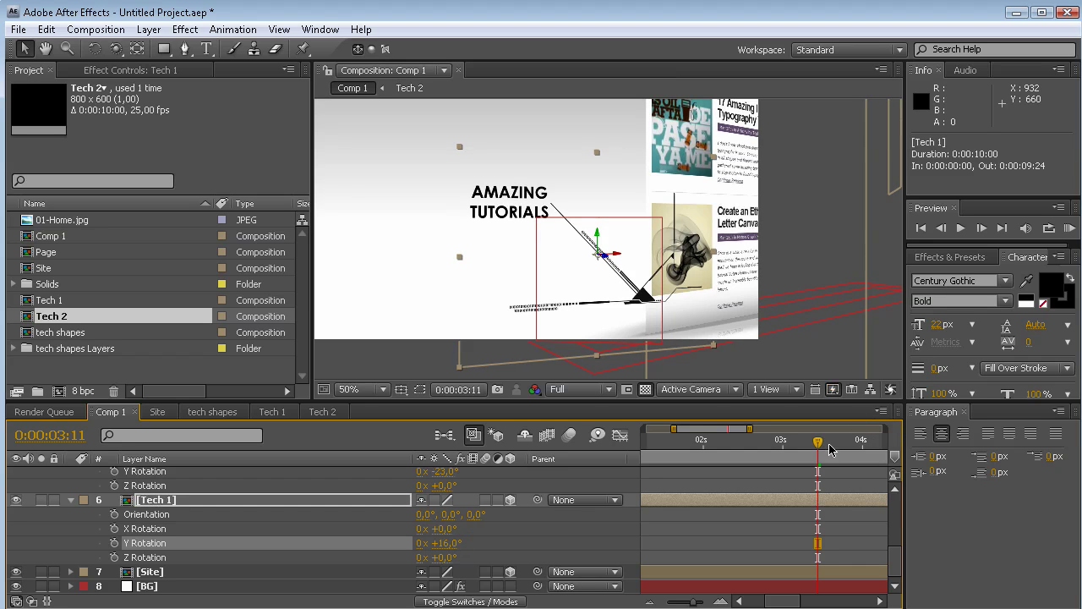
pyautogui.moveTo(819, 446)
pyautogui.mouseDown()
pyautogui.moveTo(845, 448)
pyautogui.moveTo(801, 455)
pyautogui.moveTo(814, 453)
pyautogui.mouseUp()
pyautogui.moveTo(835, 449); pyautogui.dragTo(837, 457)
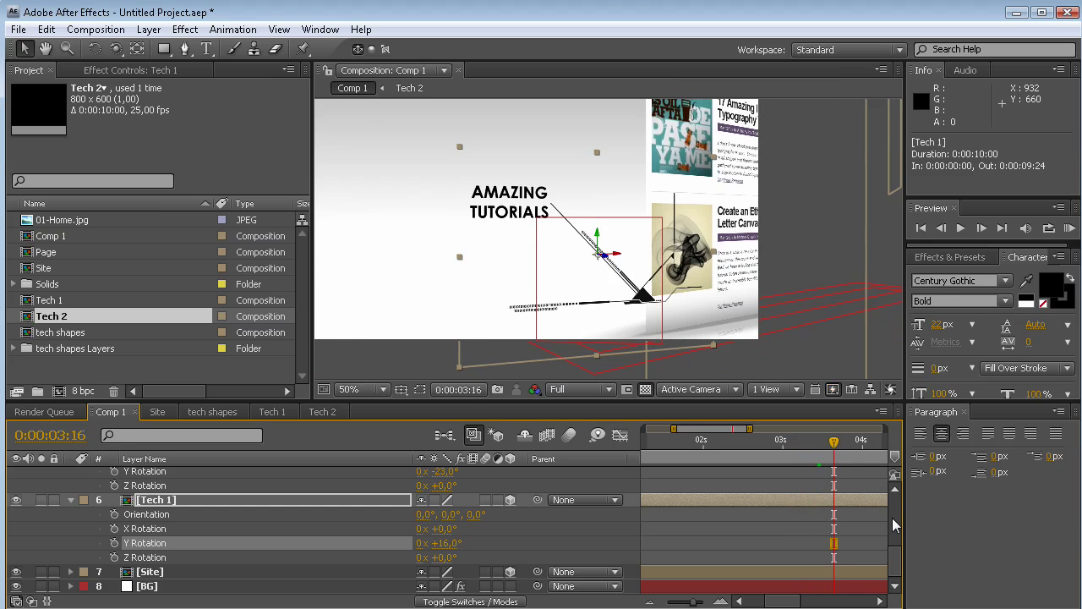
pyautogui.scroll(5, 893, 530)
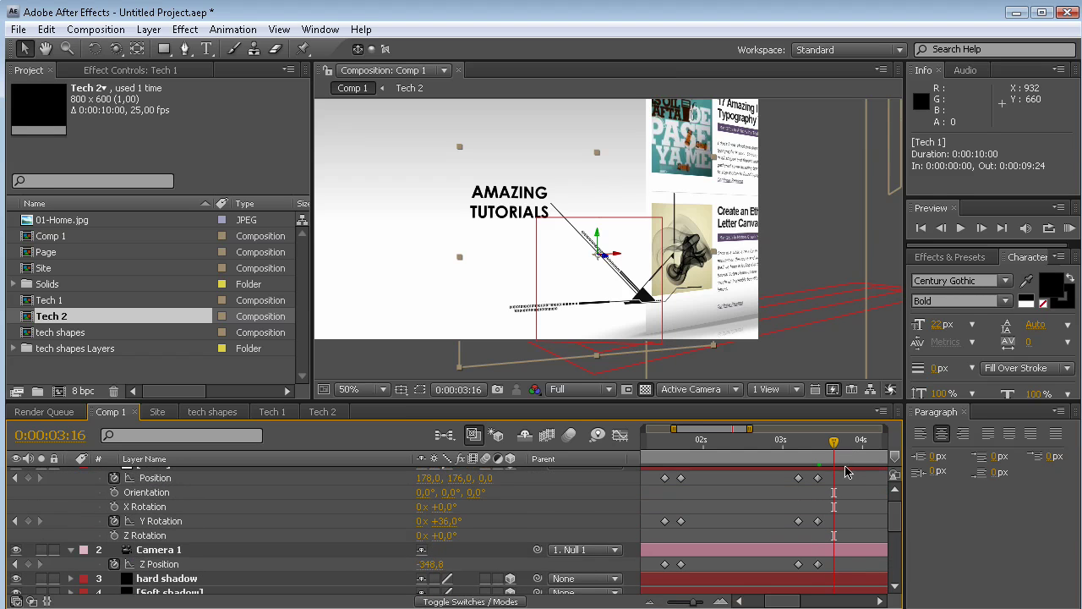
pyautogui.click(813, 455)
pyautogui.scroll(-5, 845, 541)
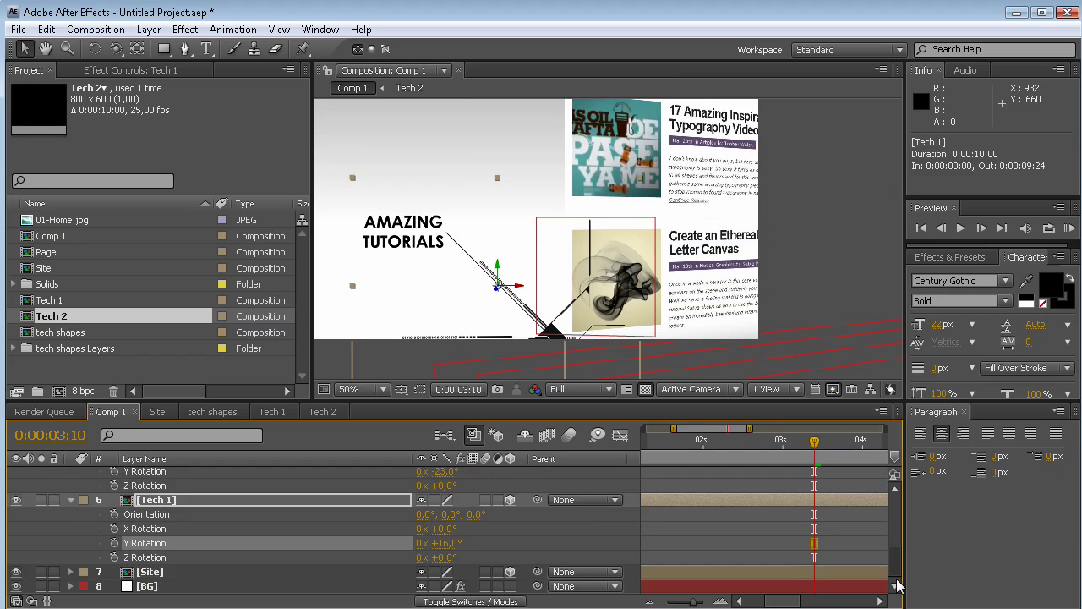
# - Try shifting the Site layer 5 frames later, then undo so it starts at zero
pyautogui.moveTo(833, 571); pyautogui.dragTo(788, 606)
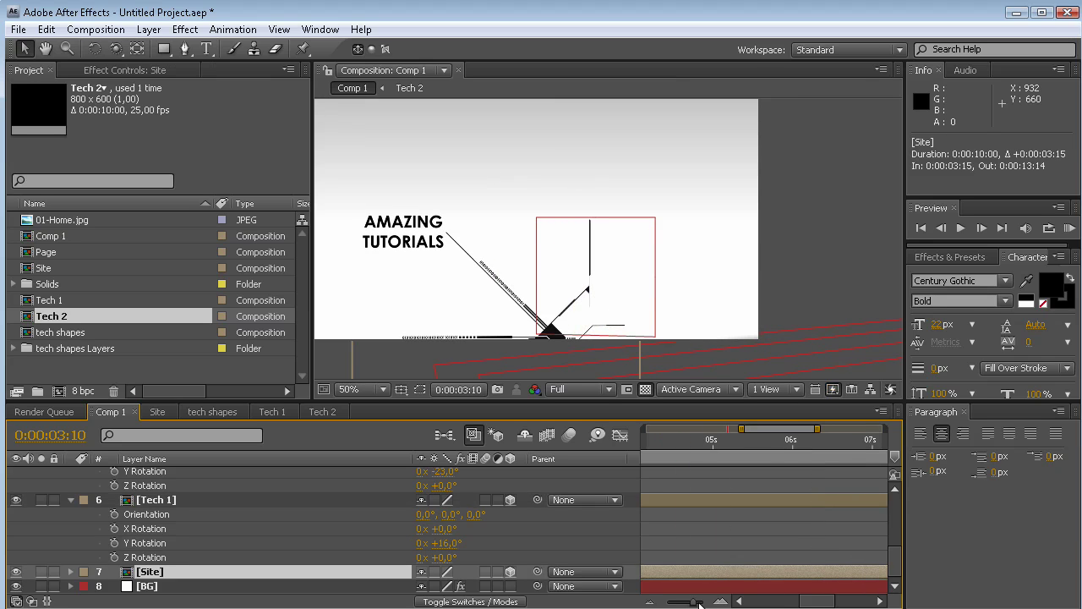
pyautogui.moveTo(699, 605); pyautogui.dragTo(668, 604)
pyautogui.moveTo(757, 577); pyautogui.dragTo(761, 578)
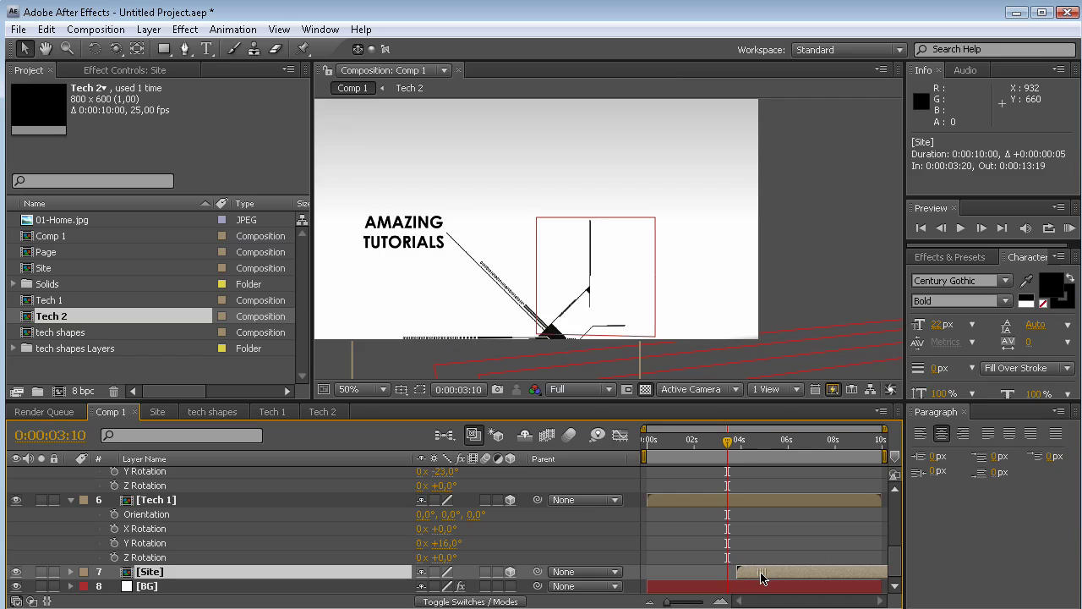
pyautogui.hotkey('ctrl', 'z')
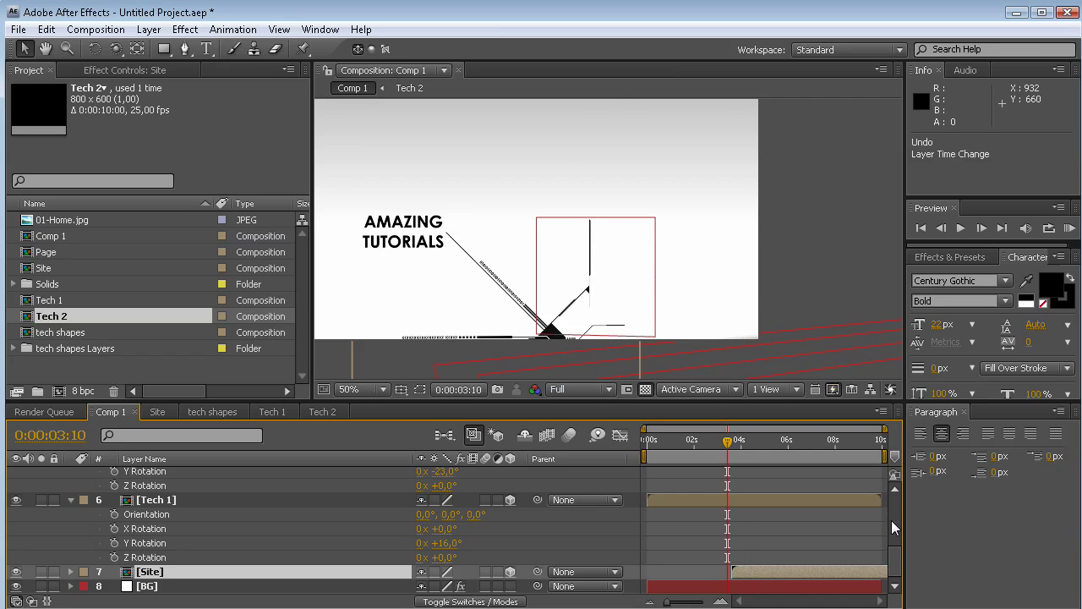
pyautogui.hotkey('ctrl', 'z')
# - Delay the Tech 1 callout layer to start around 0:00:03:09
pyautogui.click(202, 506)
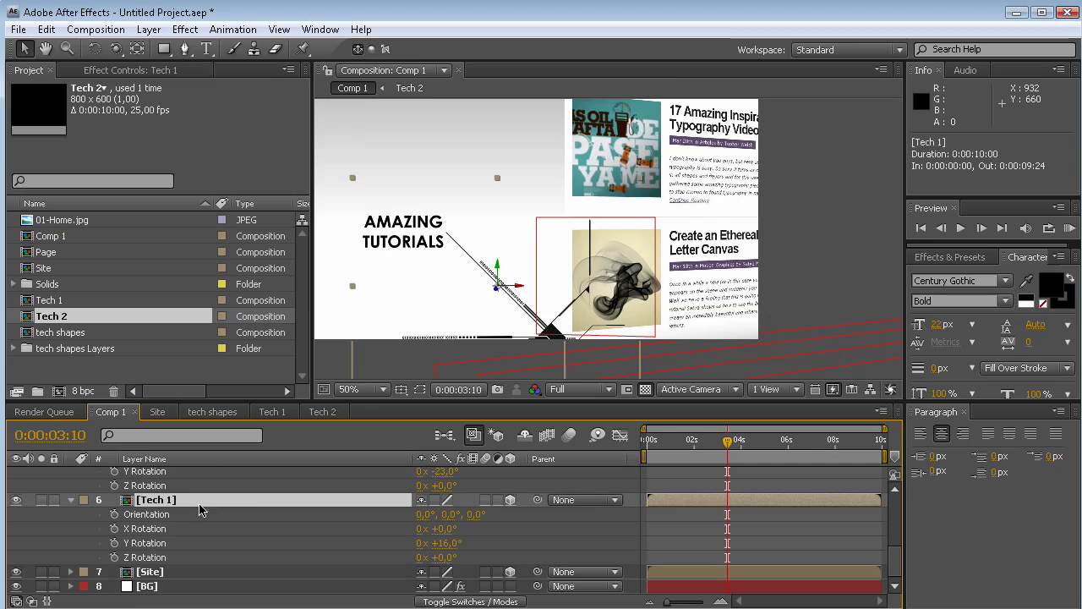
pyautogui.moveTo(670, 506); pyautogui.dragTo(732, 506)
pyautogui.moveTo(726, 447); pyautogui.dragTo(734, 448)
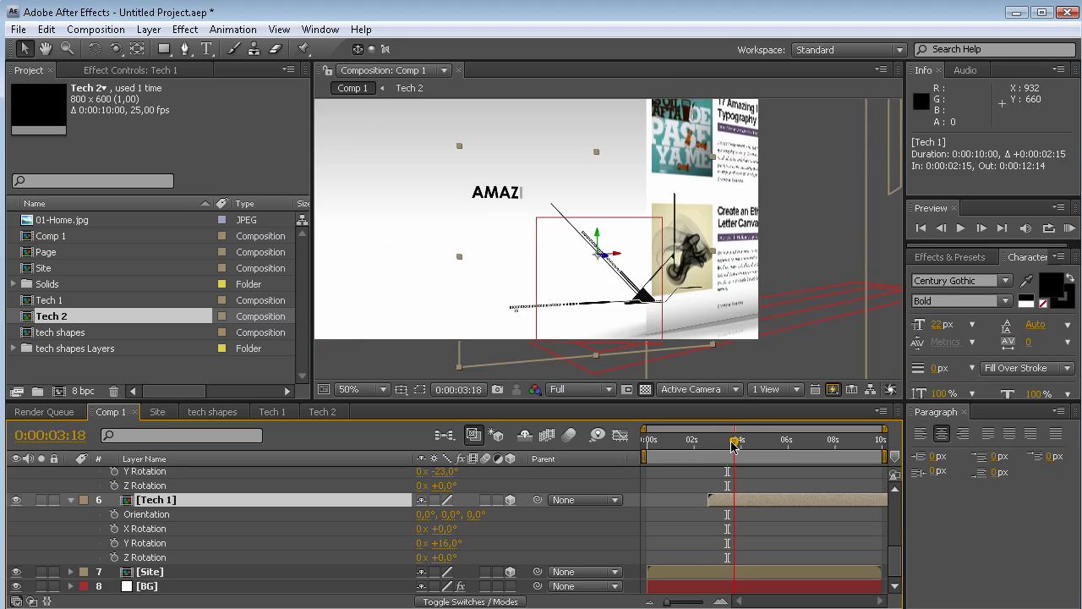
pyautogui.moveTo(728, 502); pyautogui.dragTo(748, 504)
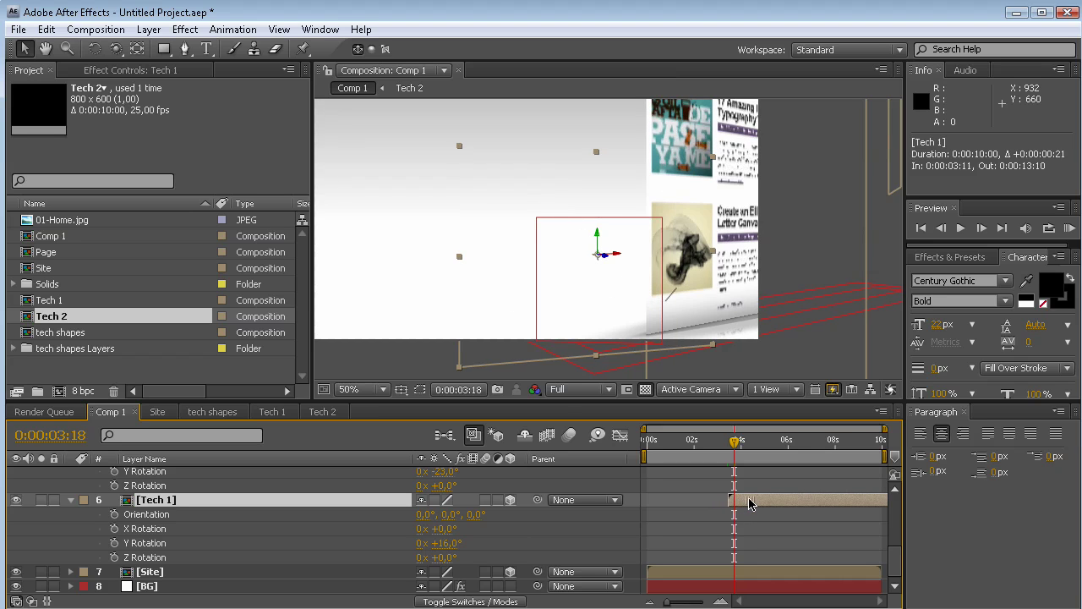
pyautogui.moveTo(734, 447); pyautogui.dragTo(775, 446)
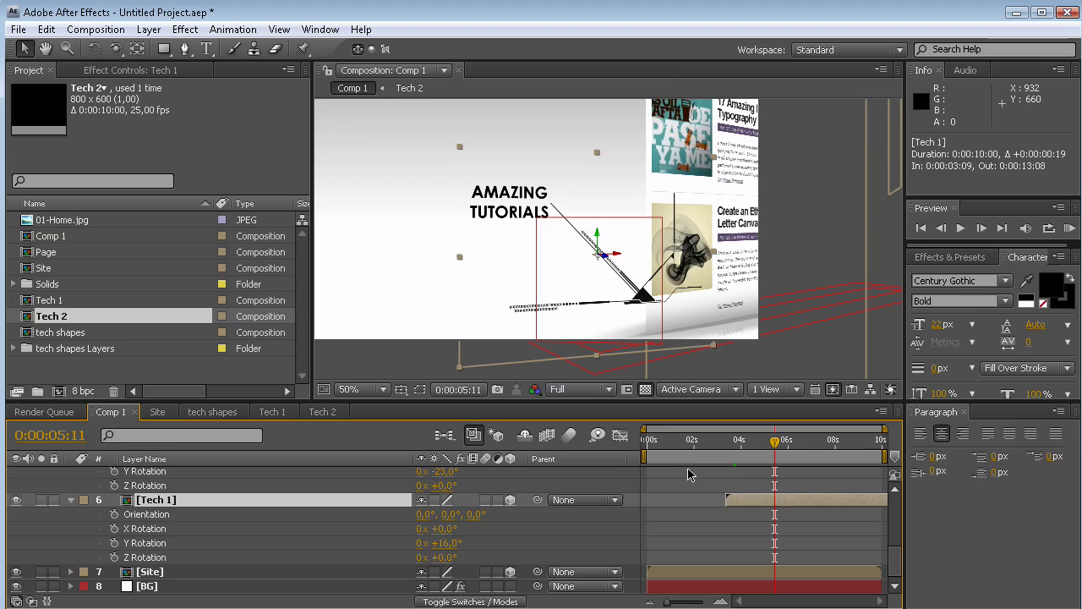
# - Run a RAM Preview of the camera move from 0:00:05:06
pyautogui.moveTo(897, 566); pyautogui.dragTo(902, 502)
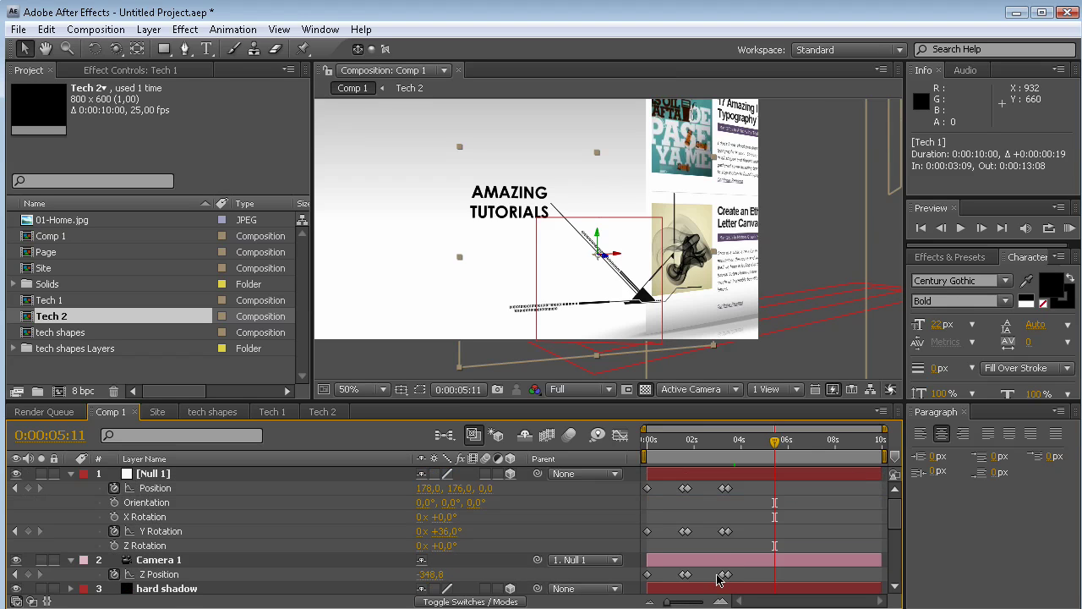
pyautogui.moveTo(782, 449)
pyautogui.mouseDown()
pyautogui.moveTo(749, 446)
pyautogui.moveTo(771, 446)
pyautogui.mouseUp()
pyautogui.click(1069, 229)
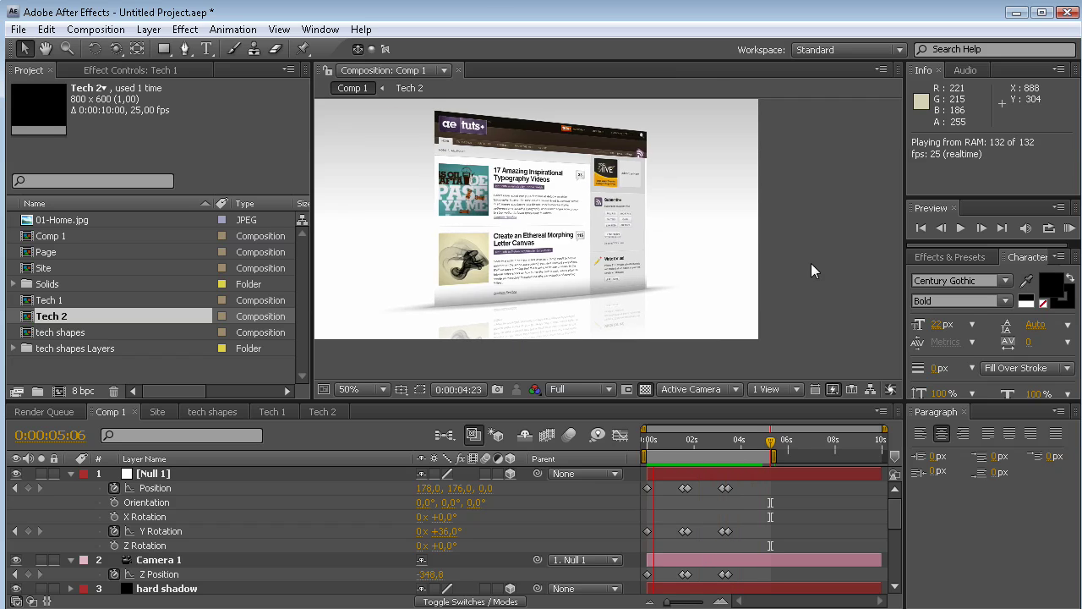
# - Stop the RAM Preview playback, leaving the time at 0:00:05:06
pyautogui.press('space')
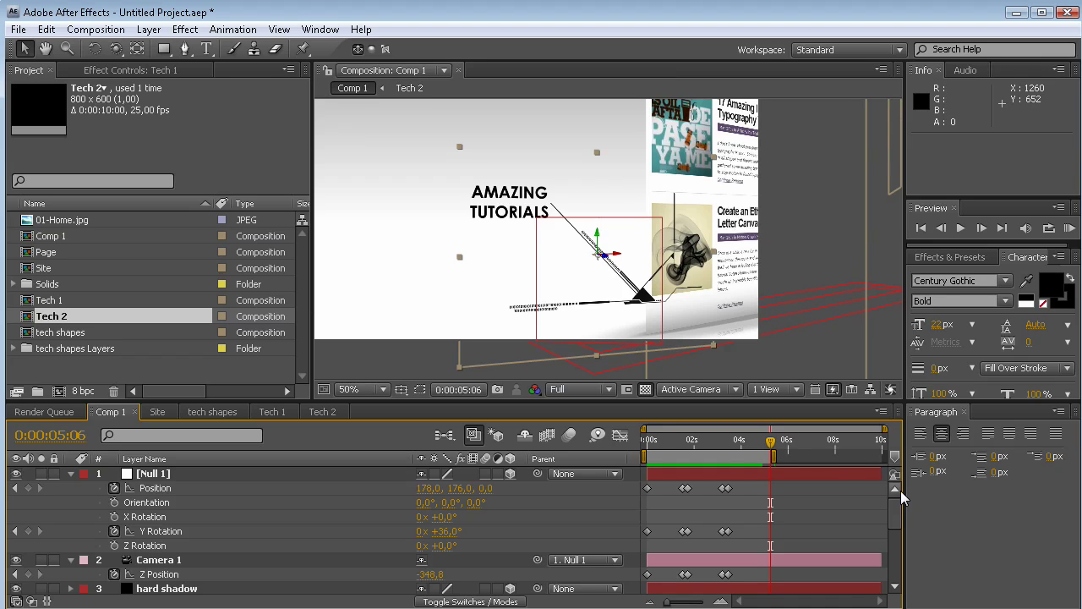
# - At 0:00:05:00, key Null 1's Y Rotation at 45° plus Null Position and camera Z Position
pyautogui.click(226, 474)
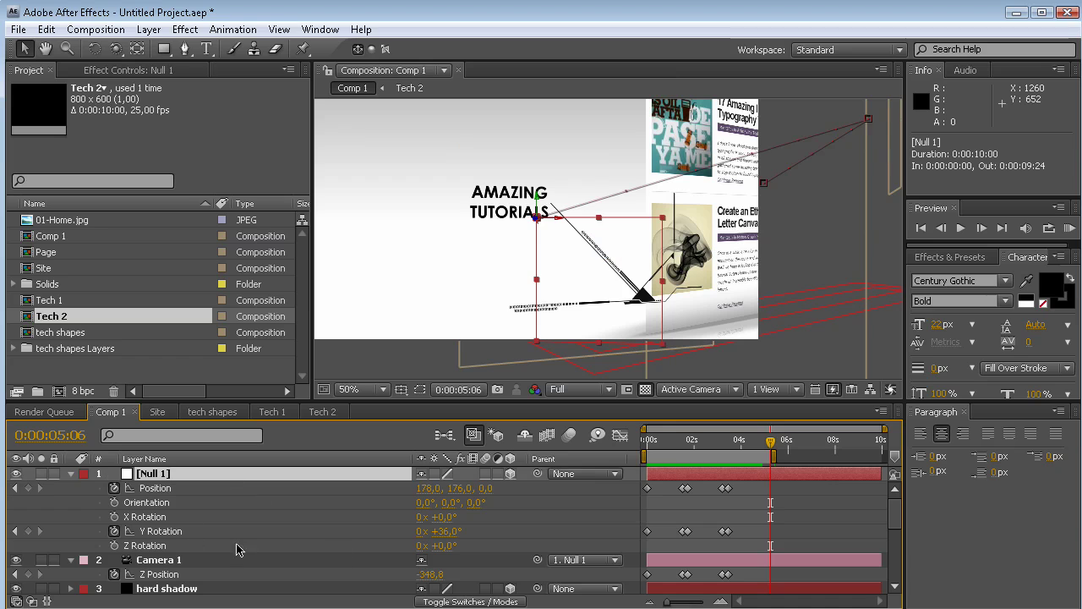
pyautogui.moveTo(895, 521)
pyautogui.mouseDown()
pyautogui.moveTo(896, 536)
pyautogui.moveTo(895, 518)
pyautogui.mouseUp()
pyautogui.moveTo(773, 448)
pyautogui.mouseDown()
pyautogui.moveTo(750, 455)
pyautogui.moveTo(772, 445)
pyautogui.moveTo(764, 450)
pyautogui.mouseUp()
pyautogui.scroll(-2, 558, 506)
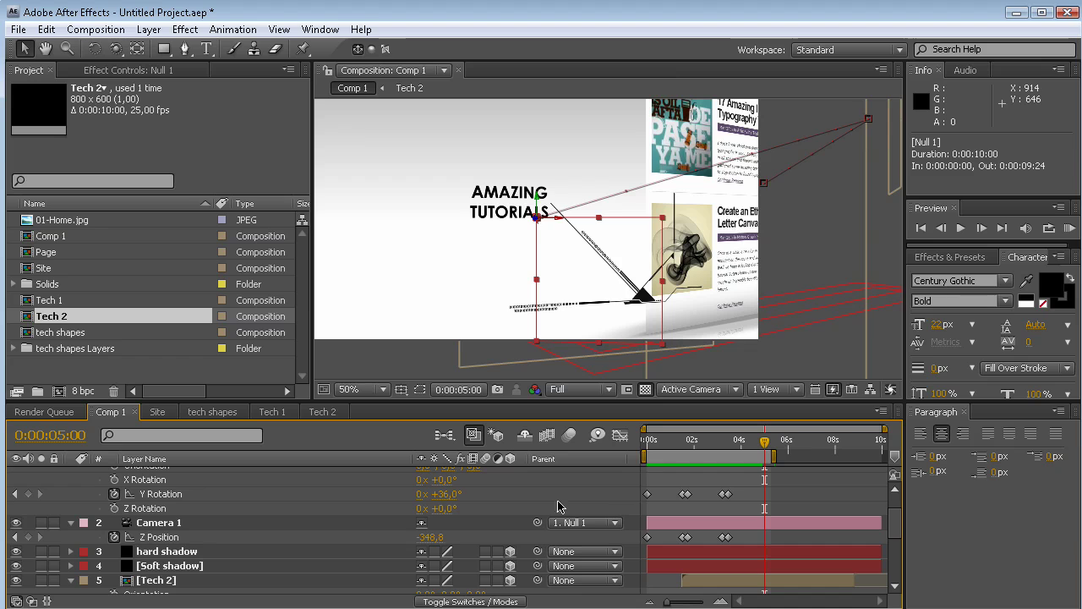
pyautogui.moveTo(447, 501); pyautogui.dragTo(454, 501)
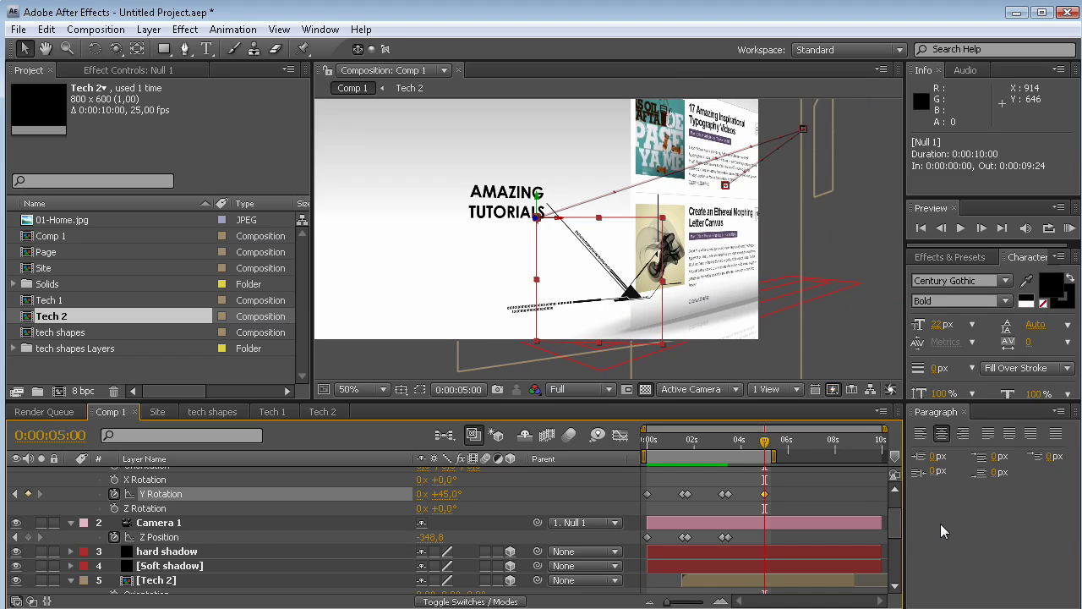
pyautogui.scroll(2, 894, 516)
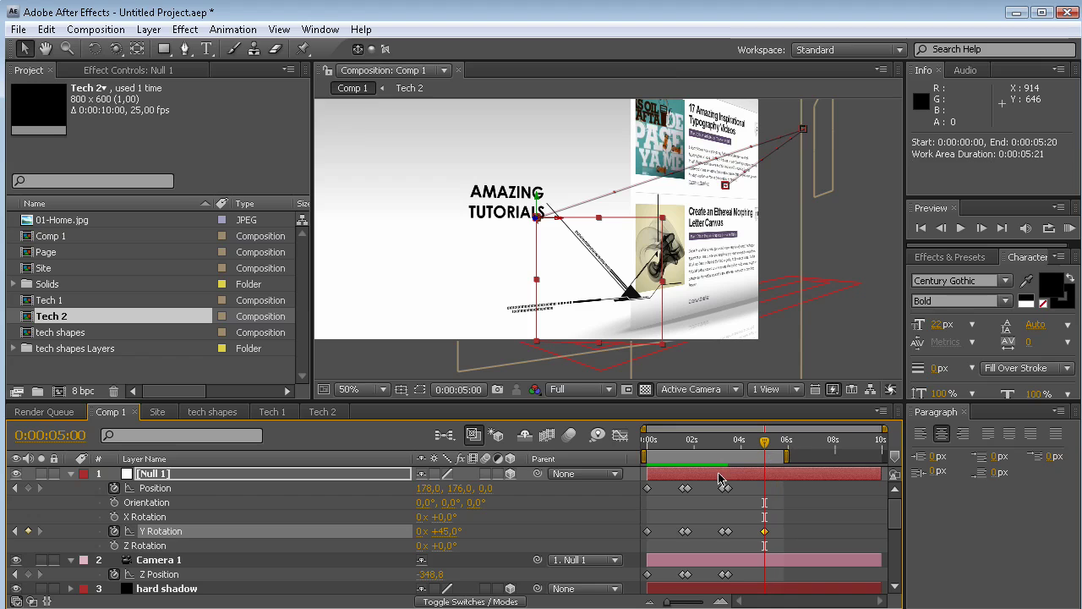
pyautogui.click(28, 488)
pyautogui.click(28, 574)
pyautogui.click(151, 558)
# - At 0:00:05:13, key Null 1 at 180° Y Rotation, Position 525, 102, 0, camera Z -867.8
pyautogui.moveTo(765, 440); pyautogui.dragTo(778, 446)
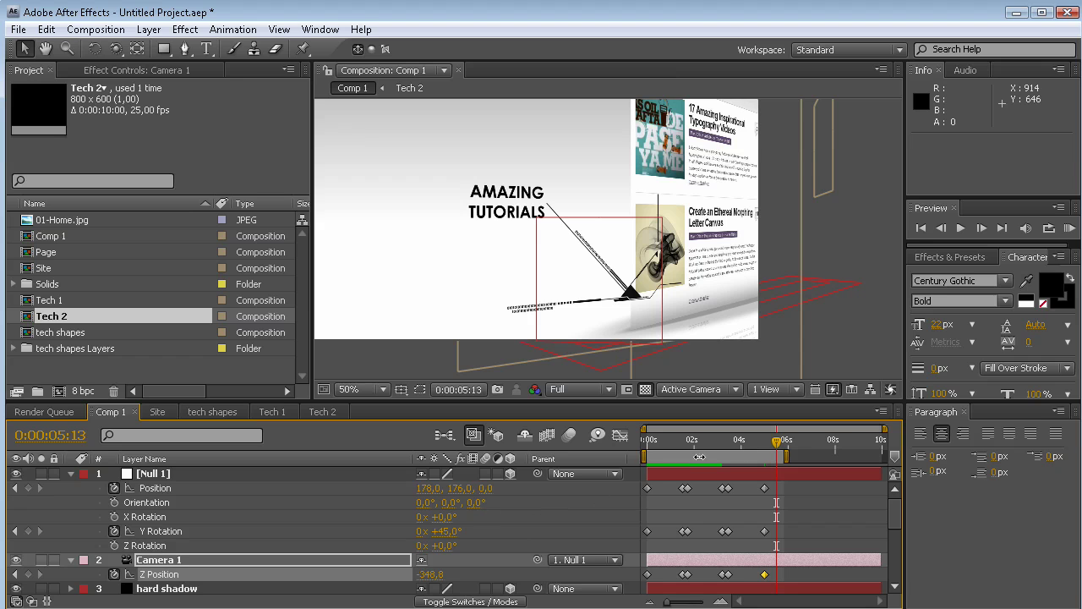
pyautogui.moveTo(444, 531); pyautogui.dragTo(469, 531)
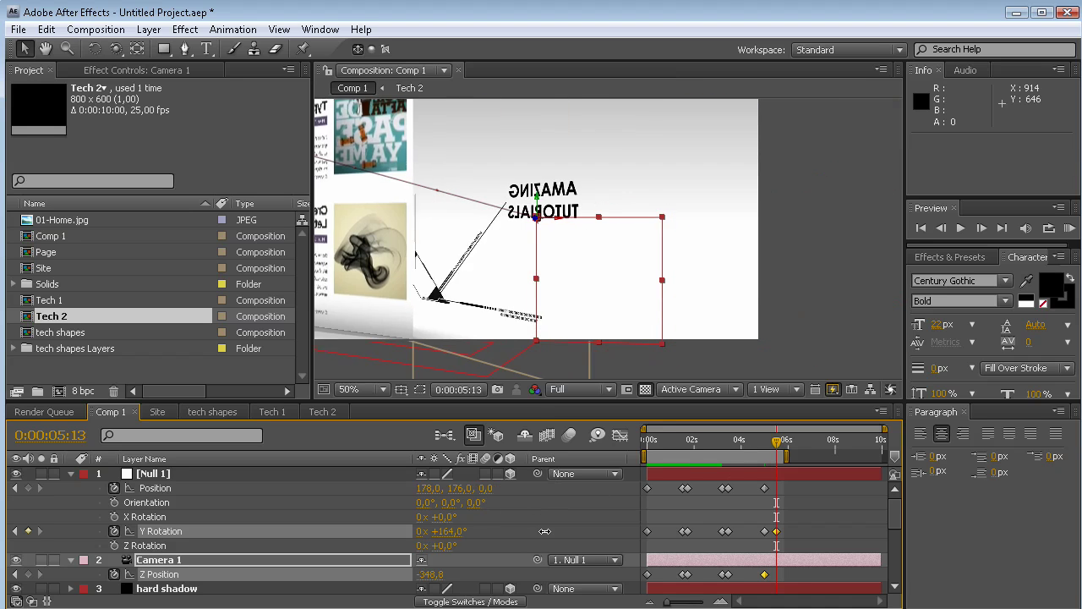
pyautogui.click(445, 531)
pyautogui.press('Return')
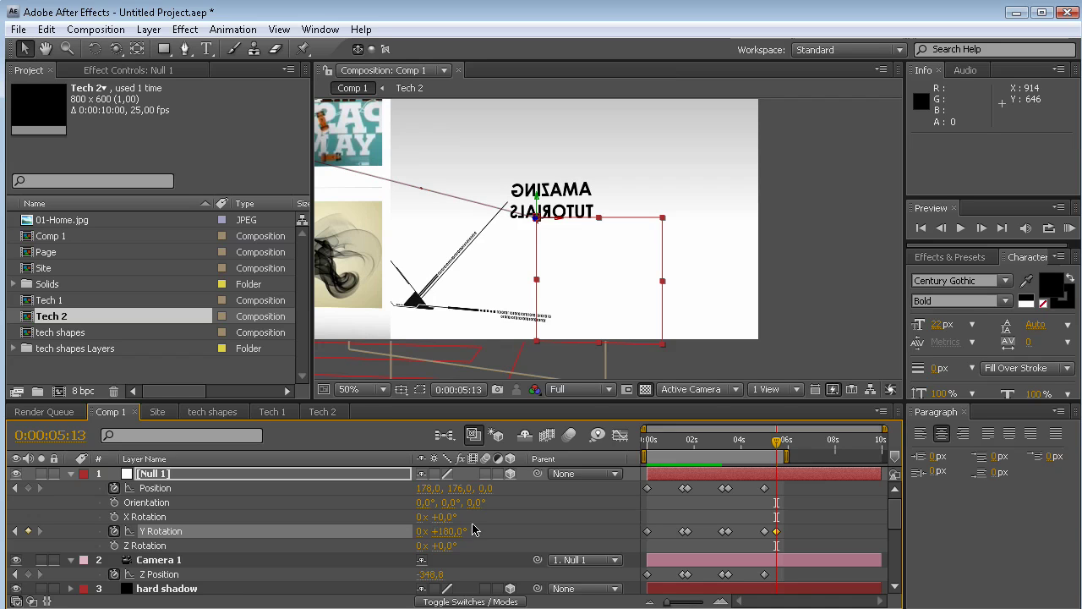
pyautogui.rightClick(334, 493)
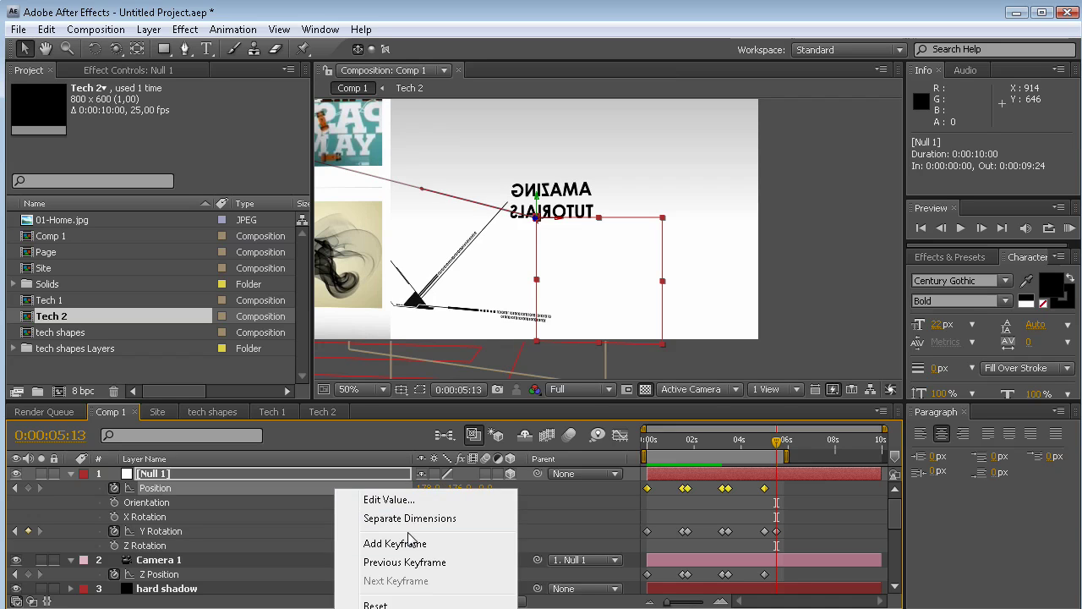
pyautogui.click(442, 579)
pyautogui.moveTo(431, 574); pyautogui.dragTo(333, 511)
pyautogui.moveTo(454, 489); pyautogui.dragTo(325, 220)
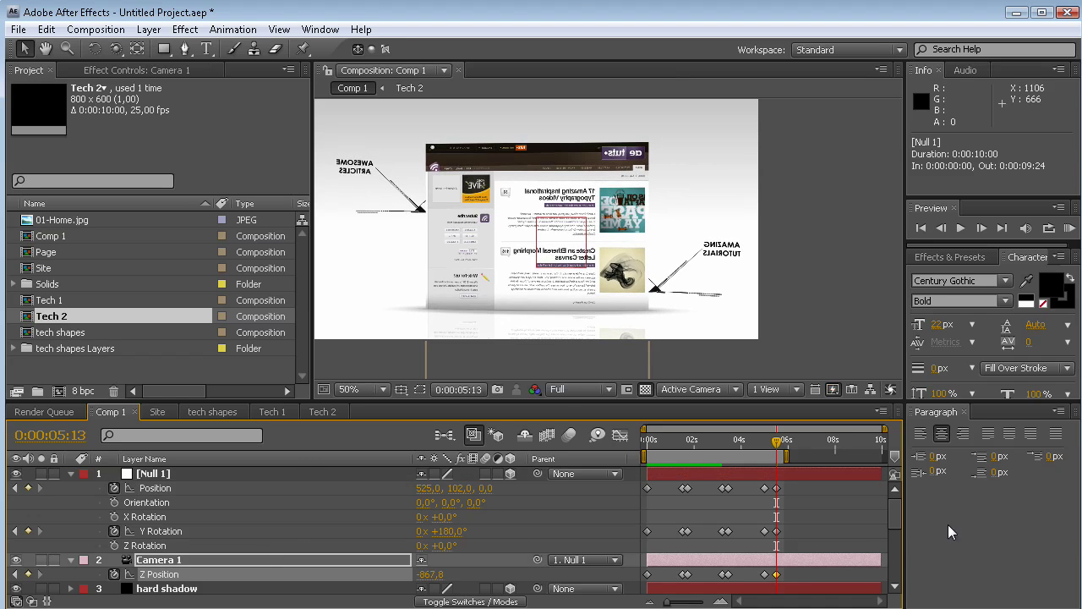
pyautogui.moveTo(784, 448)
pyautogui.mouseDown()
pyautogui.moveTo(766, 450)
pyautogui.moveTo(782, 453)
pyautogui.mouseUp()
pyautogui.moveTo(897, 507); pyautogui.dragTo(896, 540)
# - Trim the Tech 2 callout layer to end at 0:00:04:16
pyautogui.moveTo(779, 443); pyautogui.dragTo(758, 448)
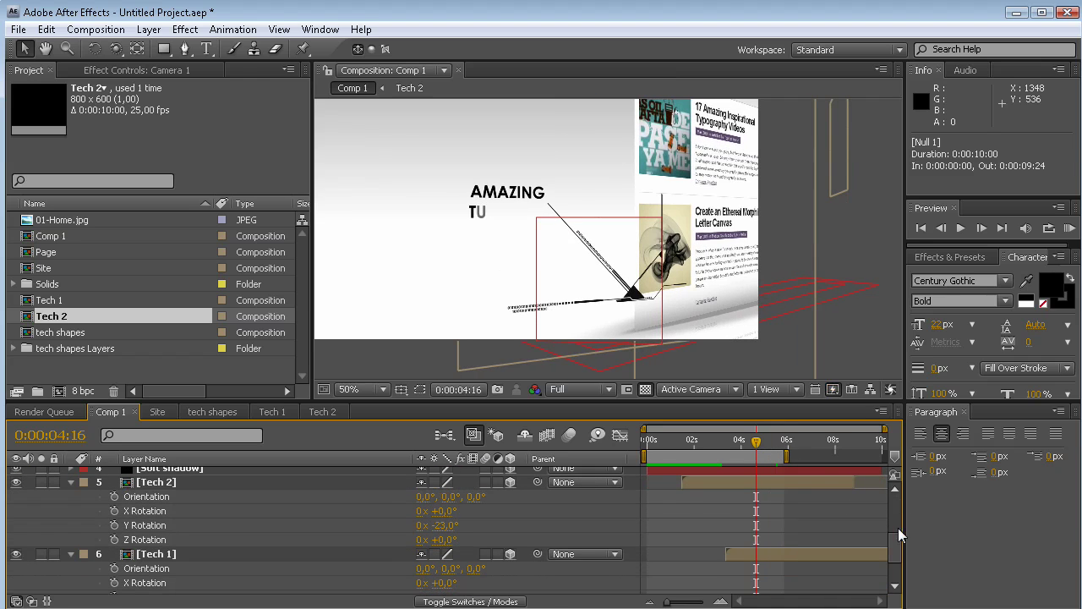
pyautogui.scroll(2, 898, 527)
pyautogui.click(856, 520)
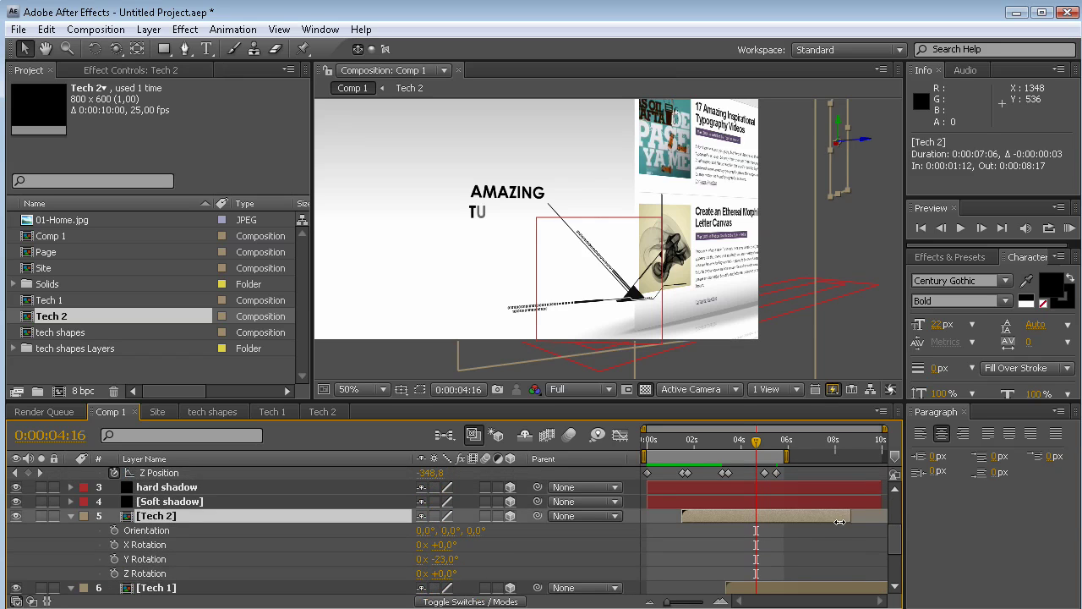
pyautogui.moveTo(840, 522); pyautogui.dragTo(756, 519)
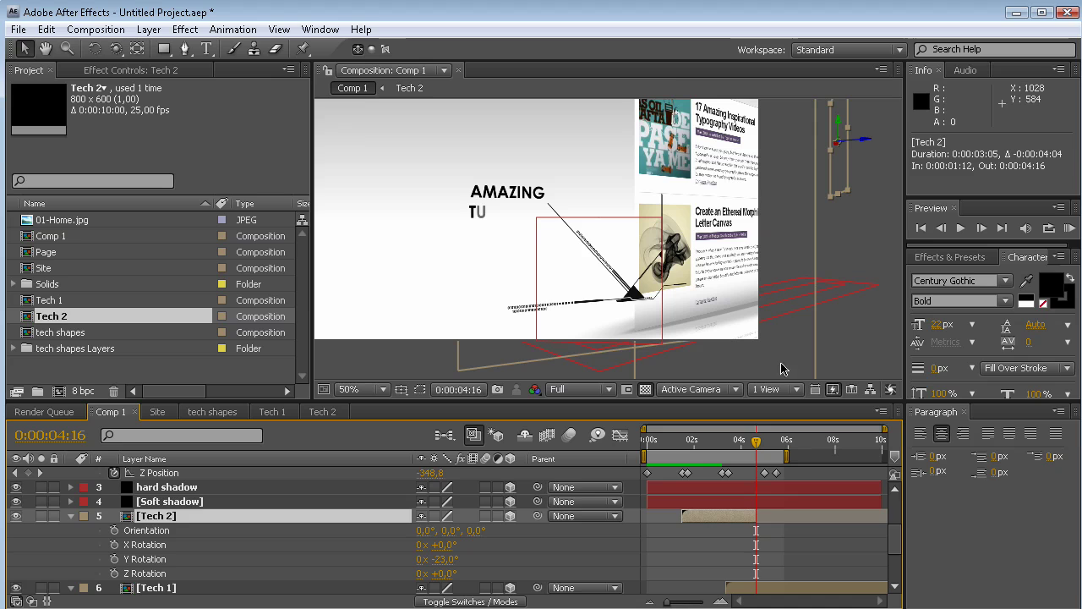
pyautogui.moveTo(895, 531); pyautogui.dragTo(896, 502)
pyautogui.moveTo(756, 440); pyautogui.dragTo(764, 443)
pyautogui.moveTo(895, 521); pyautogui.dragTo(848, 548)
# - Keyframe Tech 1's Opacity at 100% at 0:00:05:00
pyautogui.click(179, 541)
pyautogui.press('t')
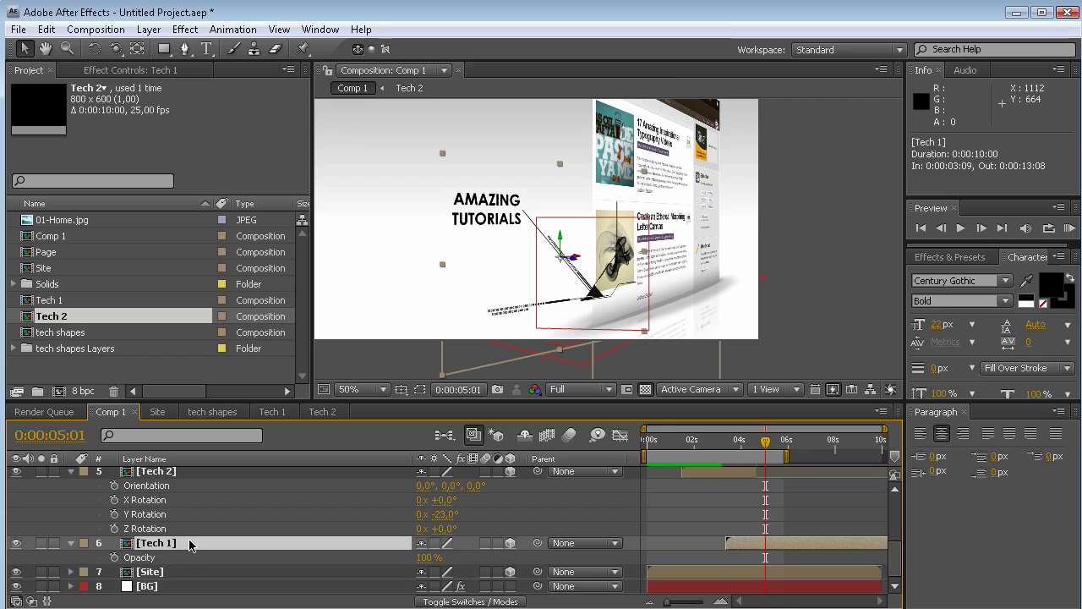
pyautogui.moveTo(761, 448); pyautogui.dragTo(763, 446)
pyautogui.moveTo(894, 560); pyautogui.dragTo(898, 510)
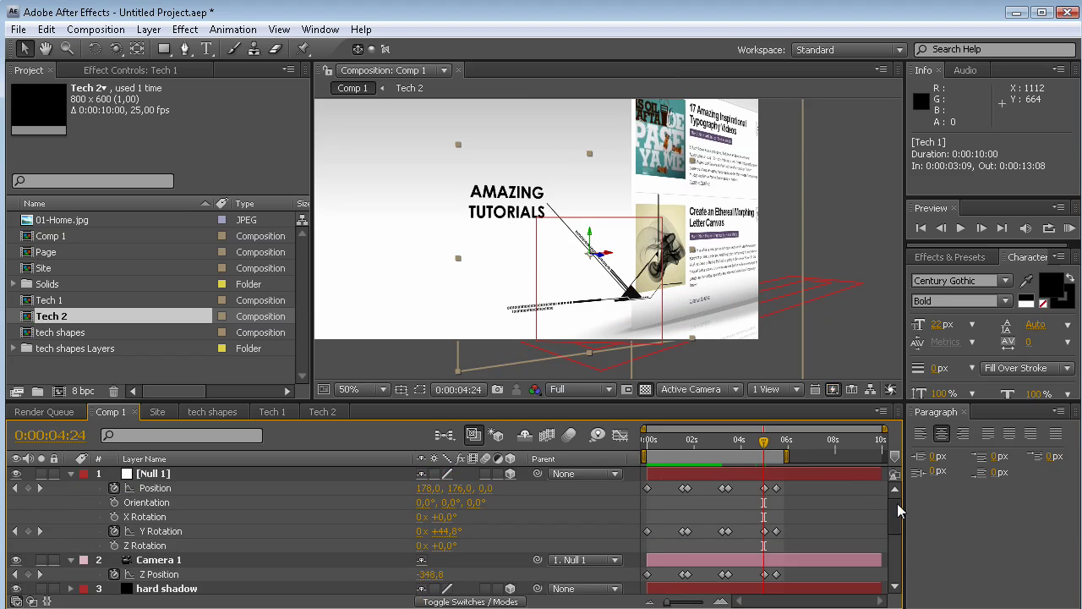
pyautogui.moveTo(773, 447); pyautogui.dragTo(765, 447)
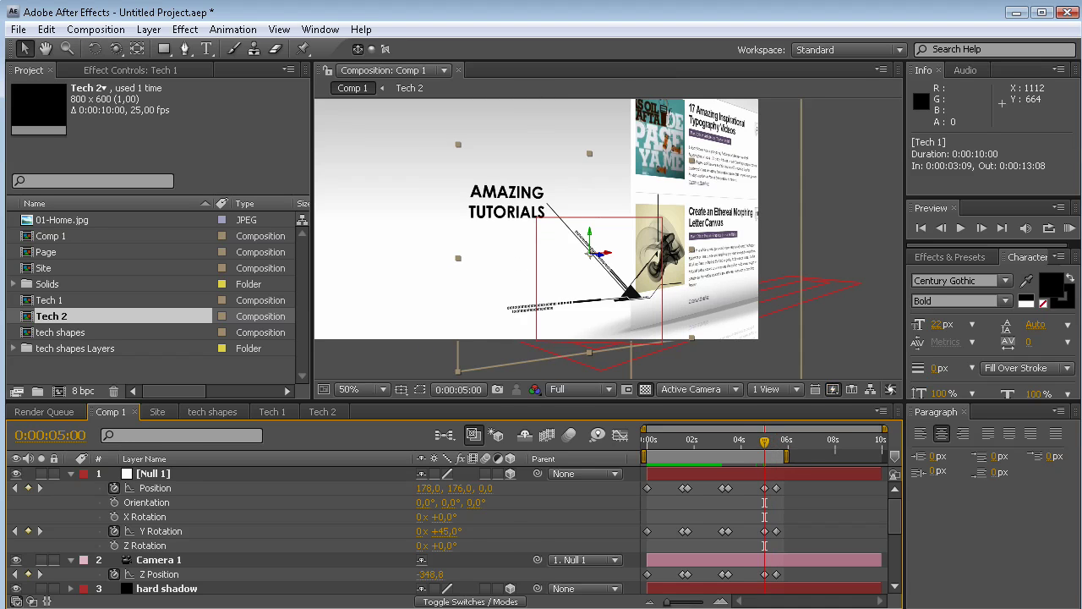
pyautogui.scroll(-5, 545, 534)
pyautogui.click(115, 558)
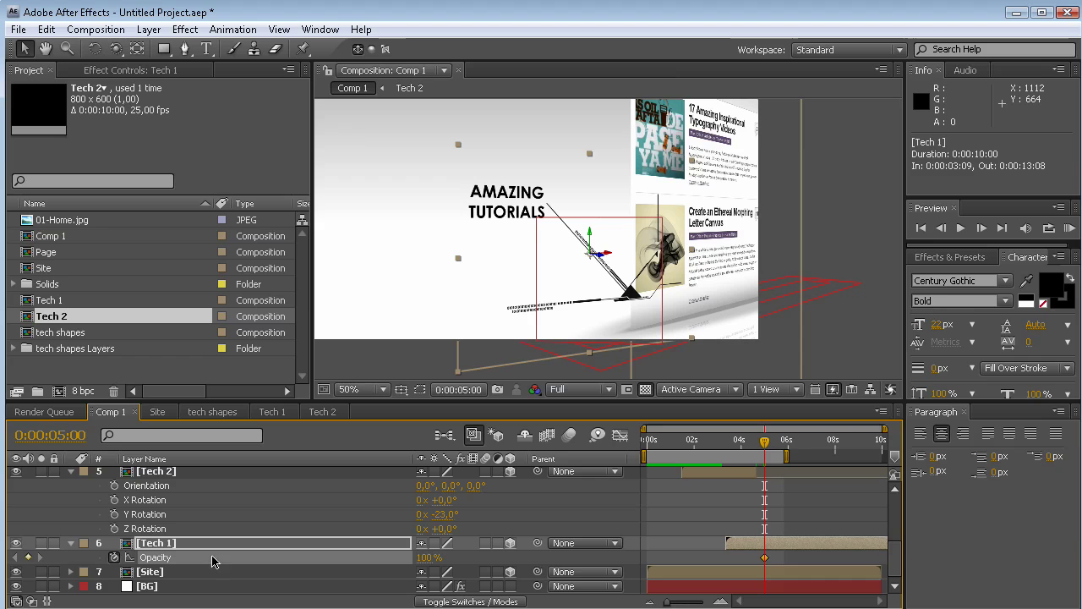
# - Set Tech 1's Opacity to 0% at 0:00:05:06 so the callout fades out
pyautogui.moveTo(894, 562); pyautogui.dragTo(896, 532)
pyautogui.moveTo(765, 443); pyautogui.dragTo(774, 448)
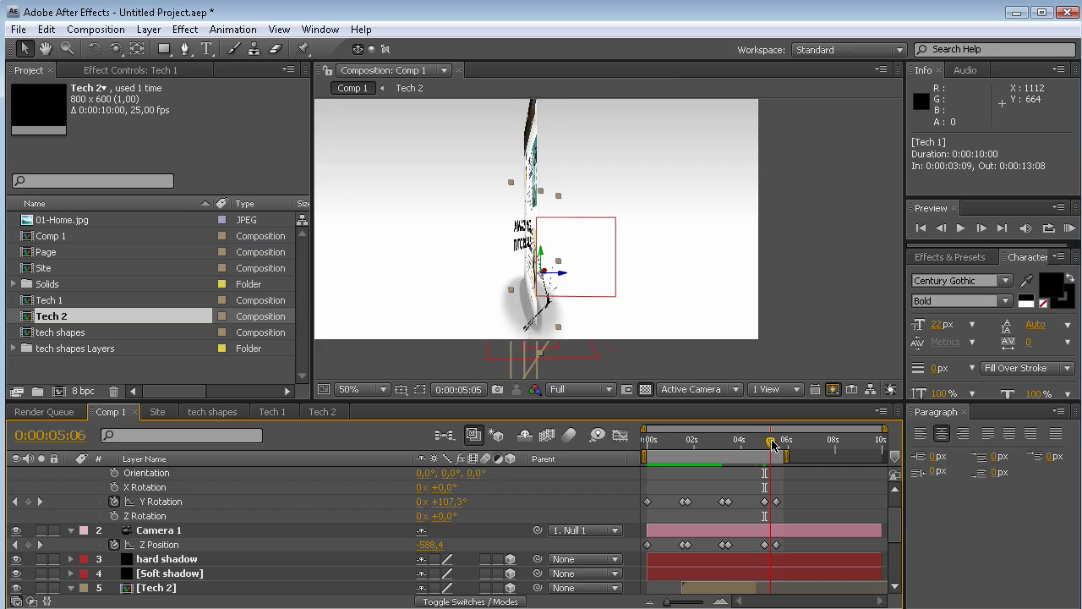
pyautogui.scroll(-4, 898, 541)
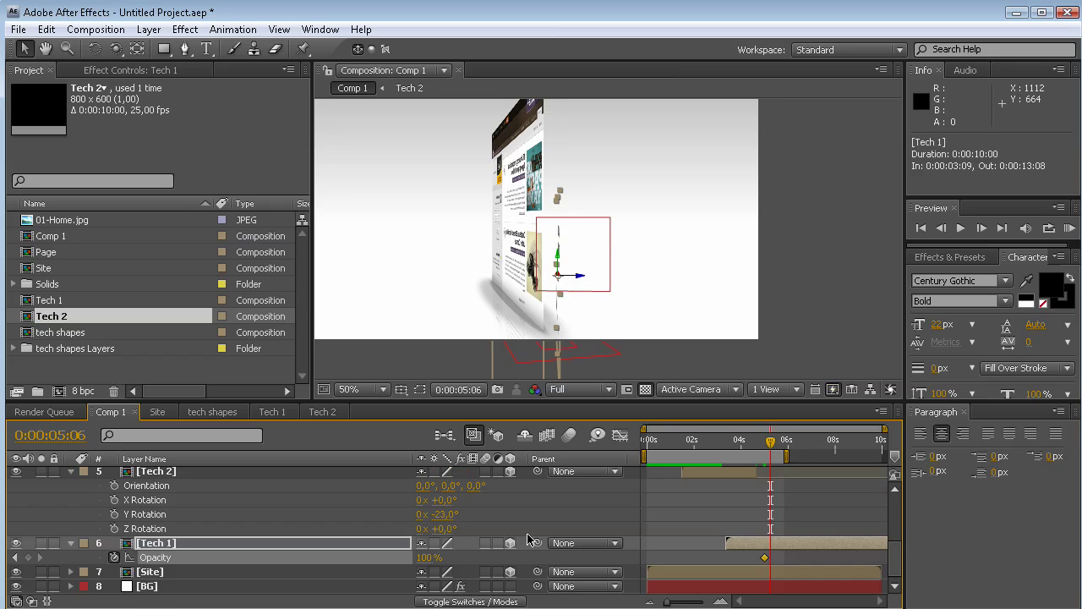
pyautogui.moveTo(420, 558); pyautogui.dragTo(333, 558)
pyautogui.click(773, 444)
pyautogui.moveTo(774, 444); pyautogui.dragTo(782, 444)
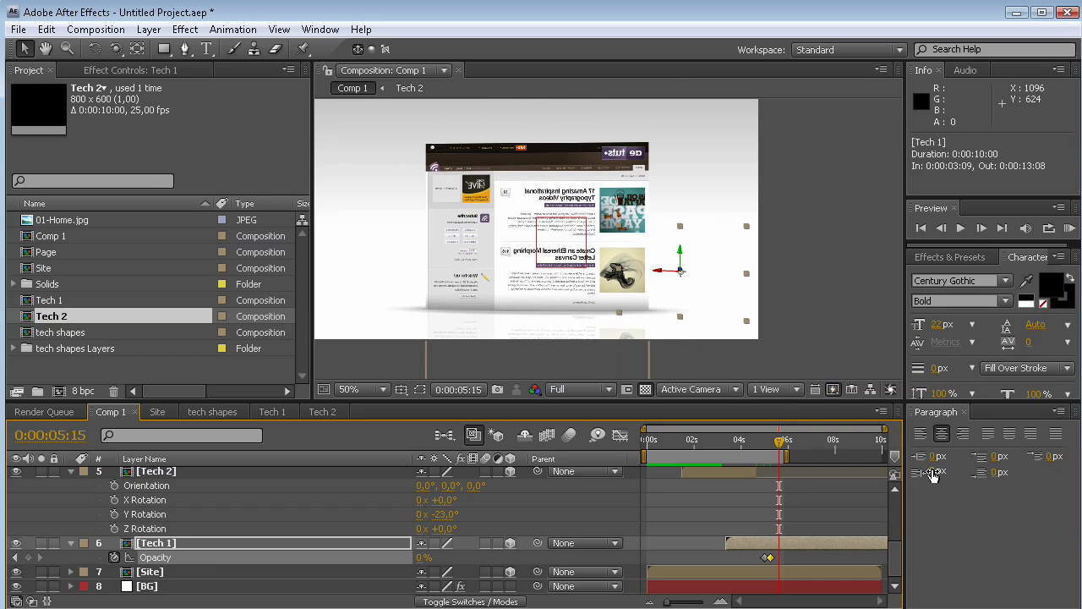
pyautogui.scroll(5, 896, 507)
# - At 0:00:05:13, re-key Null 1 to Y Rotation +201° and Position 525, 120, 0
pyautogui.moveTo(781, 435); pyautogui.dragTo(778, 434)
pyautogui.moveTo(567, 257); pyautogui.dragTo(622, 271)
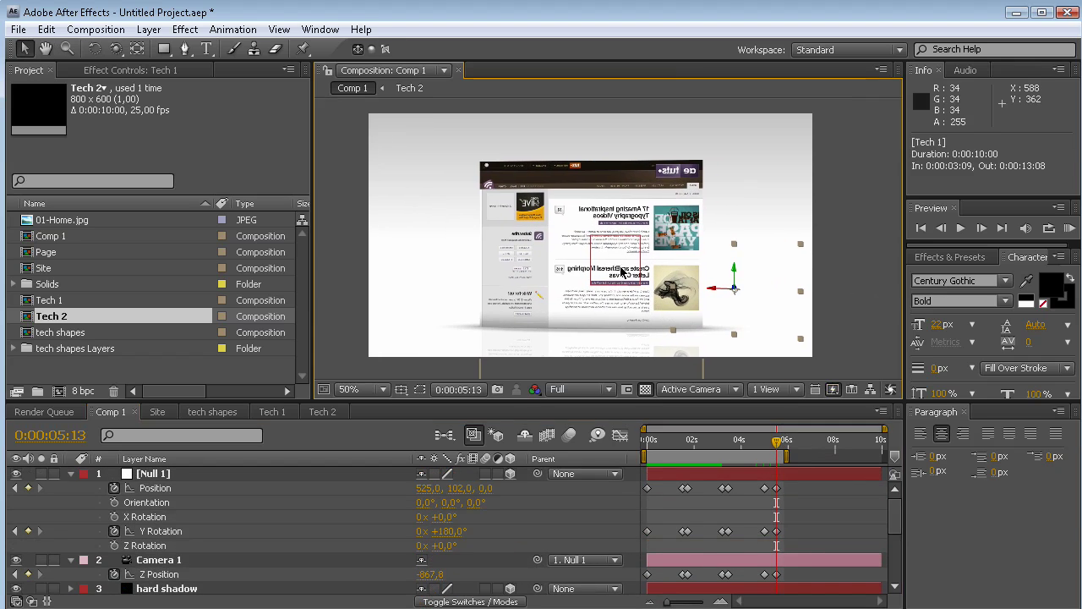
pyautogui.moveTo(446, 531); pyautogui.dragTo(462, 531)
pyautogui.moveTo(461, 488); pyautogui.dragTo(471, 489)
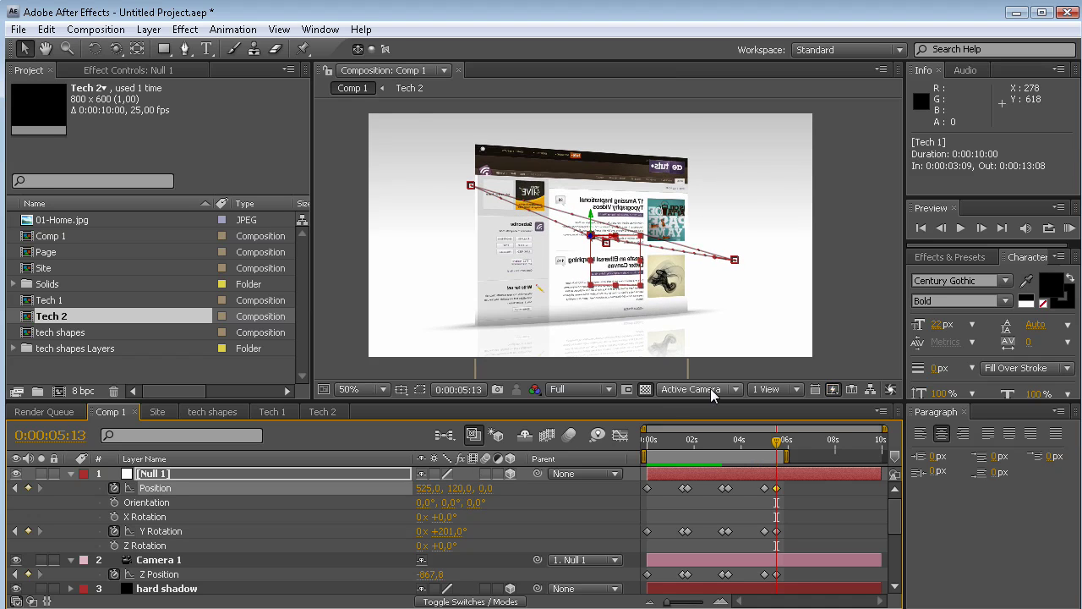
pyautogui.press('.')
pyautogui.press(',')
pyautogui.press('.')
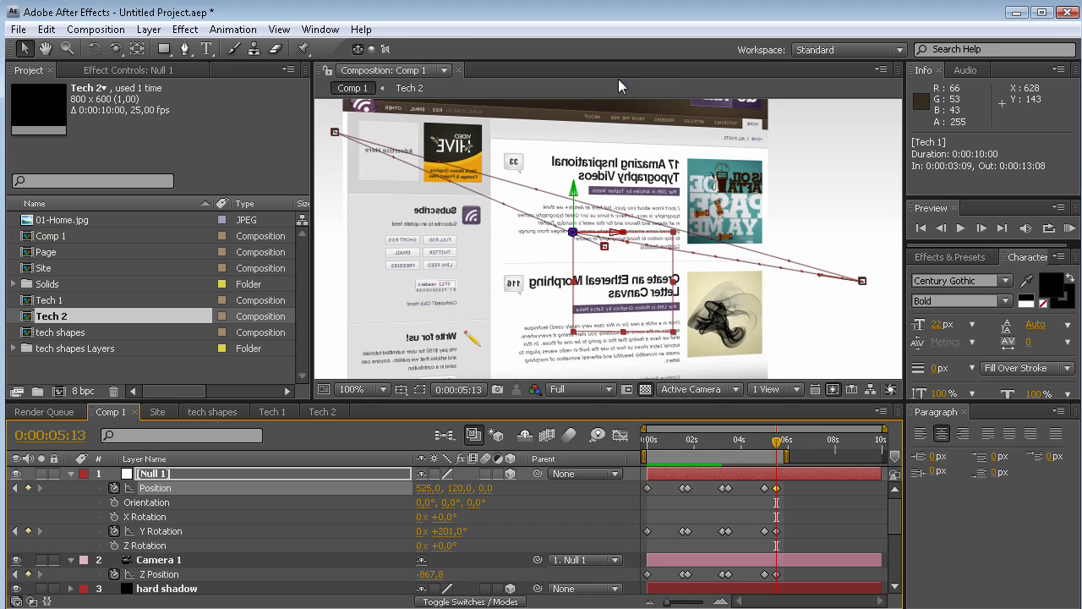
pyautogui.press(',')
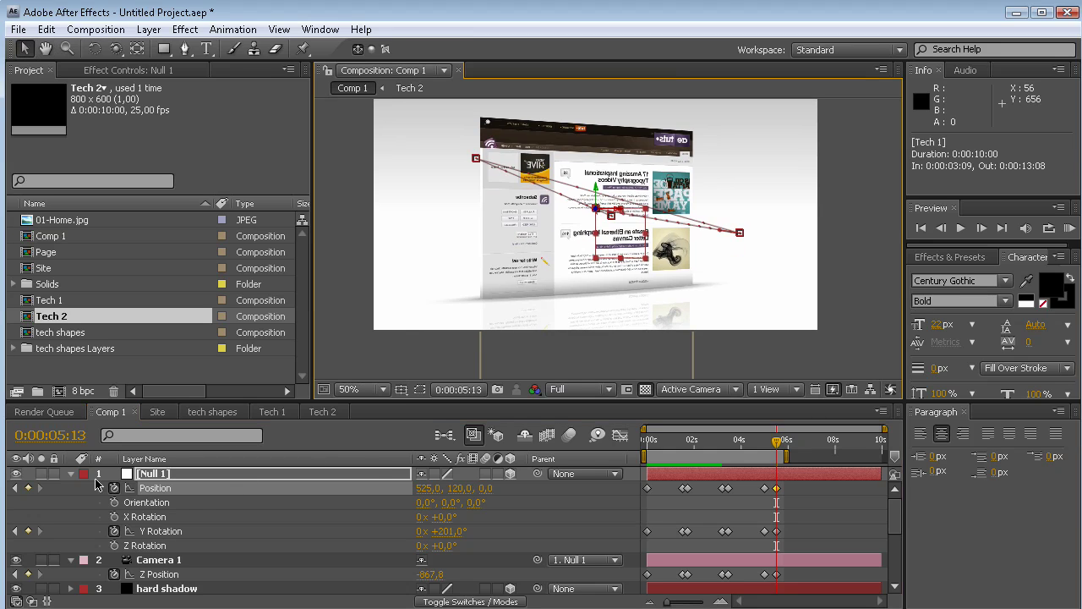
pyautogui.click(71, 475)
pyautogui.click(74, 547)
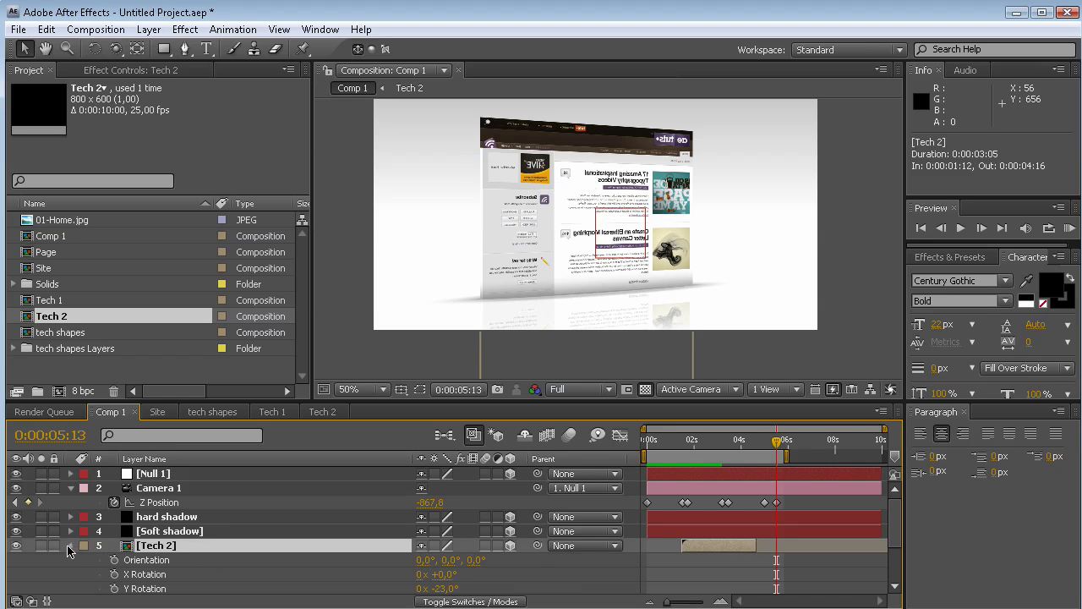
# - Enter -45 as the Site layer's horizontal Scale to mirror the page screenshot
pyautogui.click(70, 545)
pyautogui.click(152, 589)
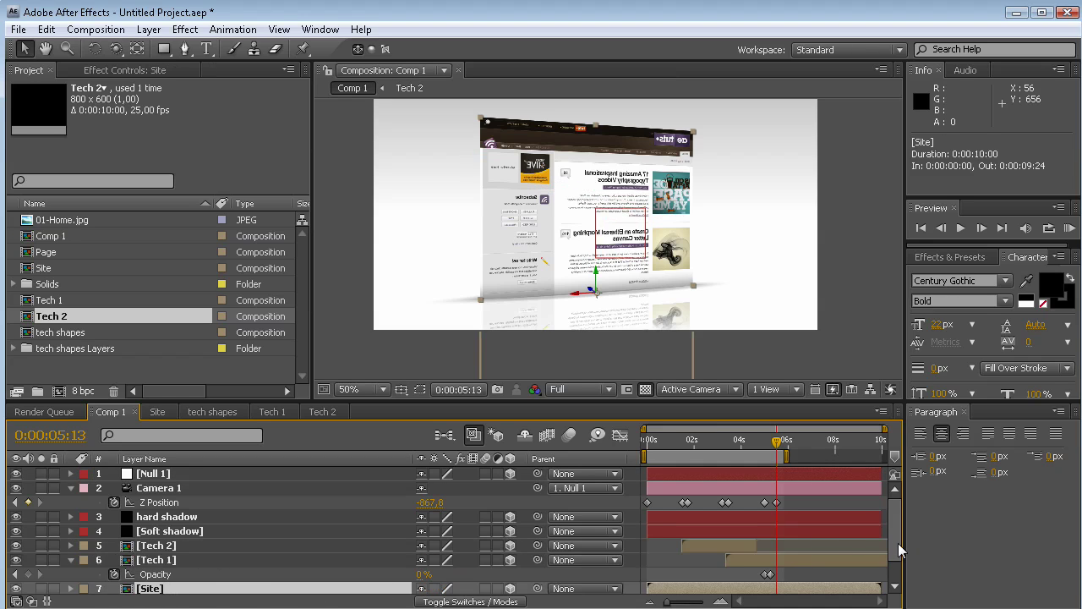
pyautogui.scroll(-1, 896, 542)
pyautogui.press('s')
pyautogui.click(436, 573)
pyautogui.write('-45')
pyautogui.press('Return')
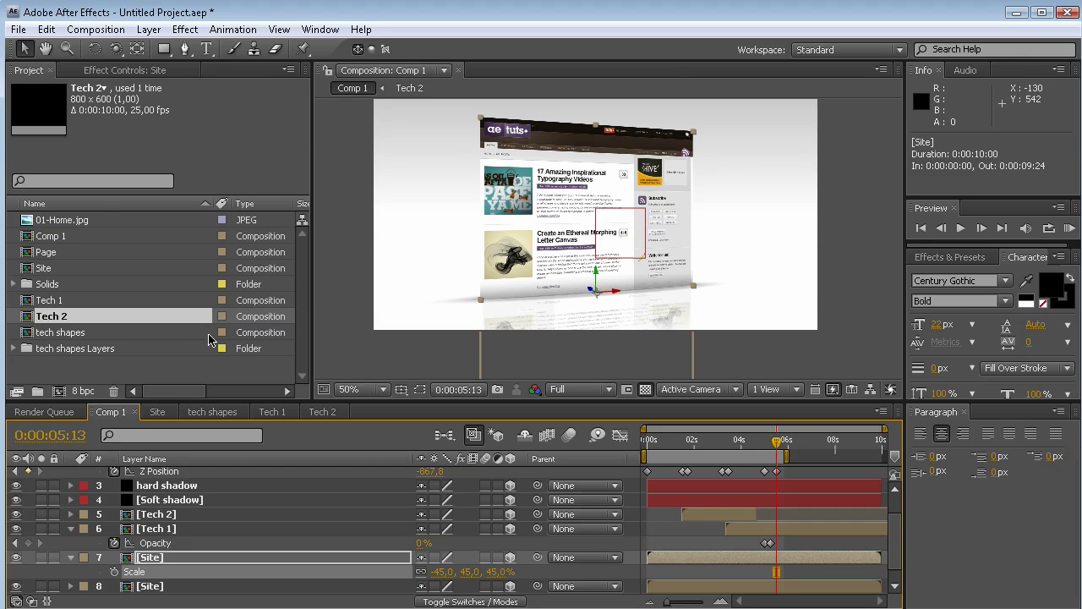
# - In the Site comp, create a white solid named Sep, drag it to the bottom, and return to Comp 1
pyautogui.click(160, 415)
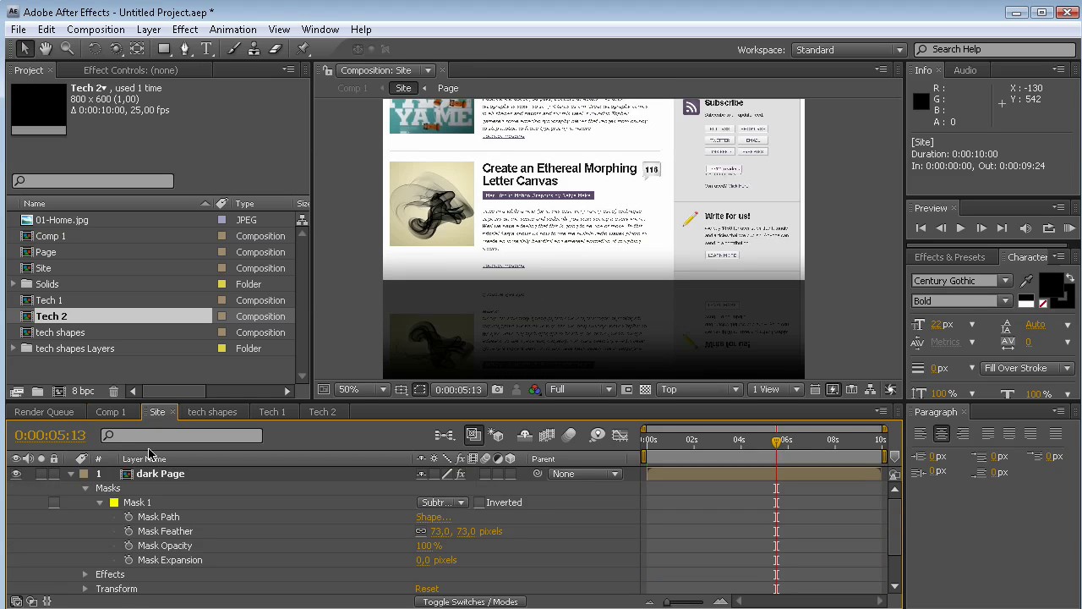
pyautogui.click(72, 477)
pyautogui.click(169, 505)
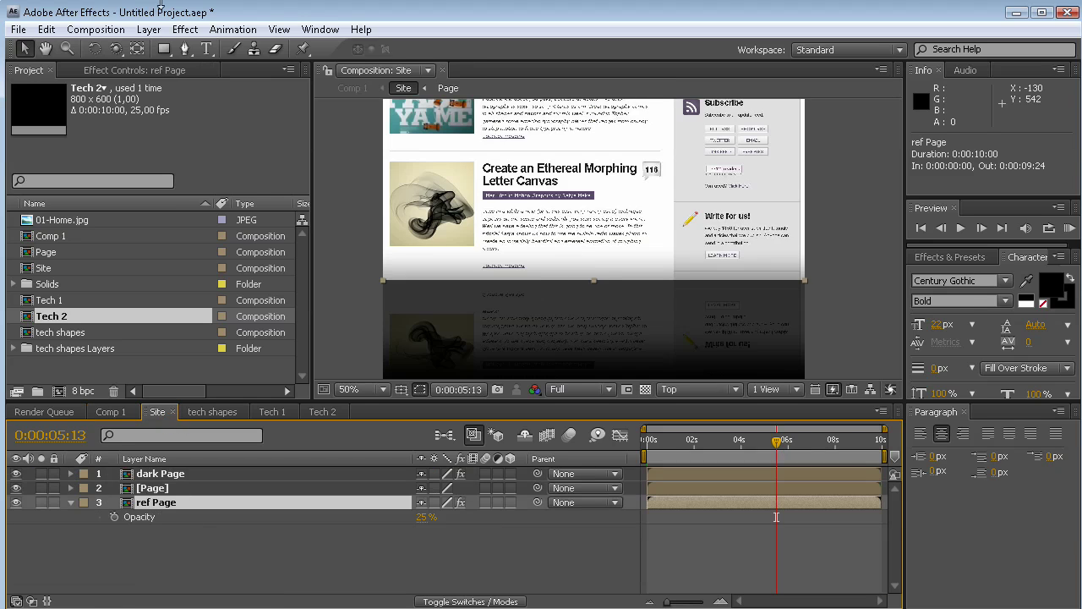
pyautogui.click(149, 30)
pyautogui.moveTo(161, 52)
pyautogui.click(566, 67)
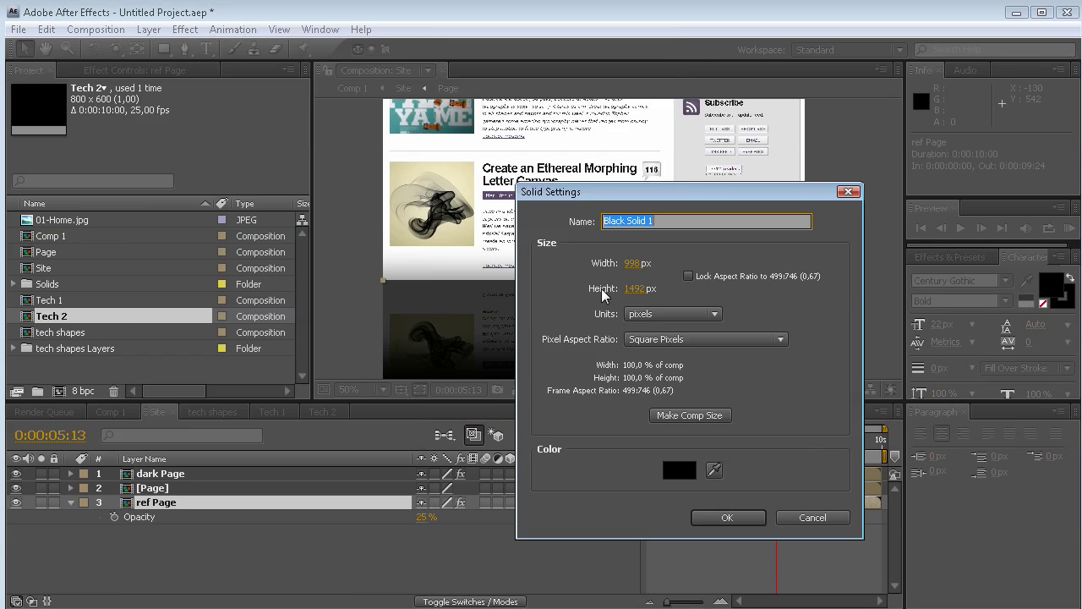
pyautogui.write('Sep')
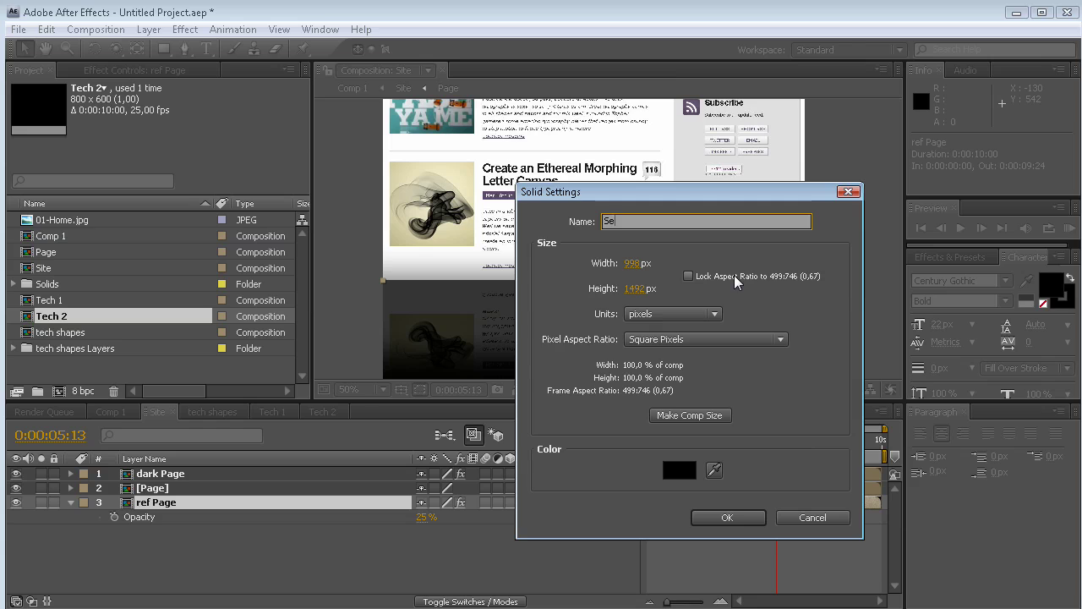
pyautogui.click(679, 470)
pyautogui.moveTo(237, 417); pyautogui.dragTo(159, 345)
pyautogui.click(525, 349)
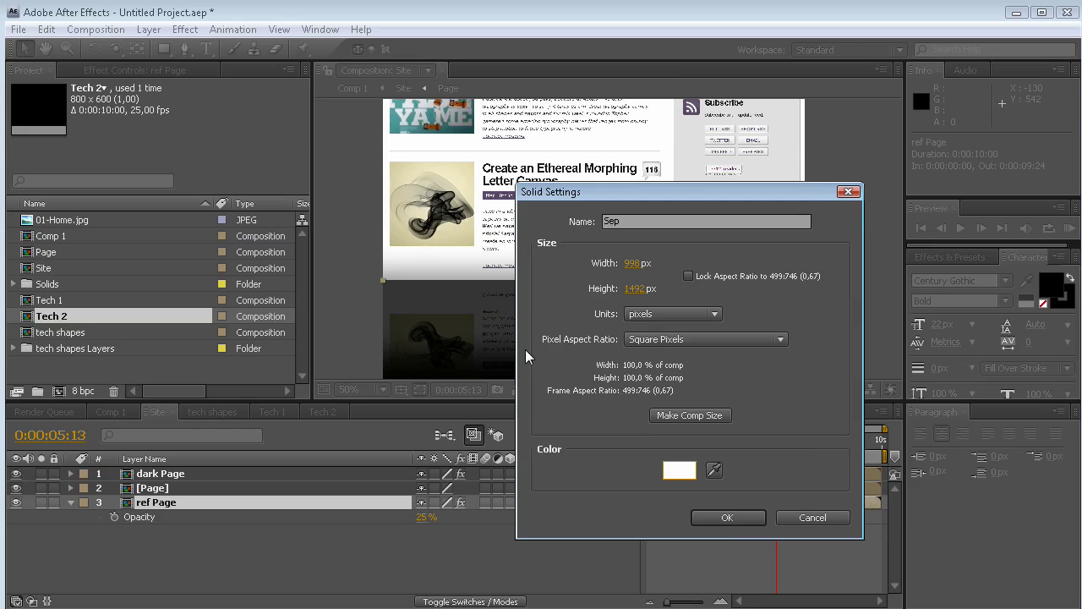
pyautogui.click(726, 517)
pyautogui.moveTo(170, 474); pyautogui.dragTo(212, 546)
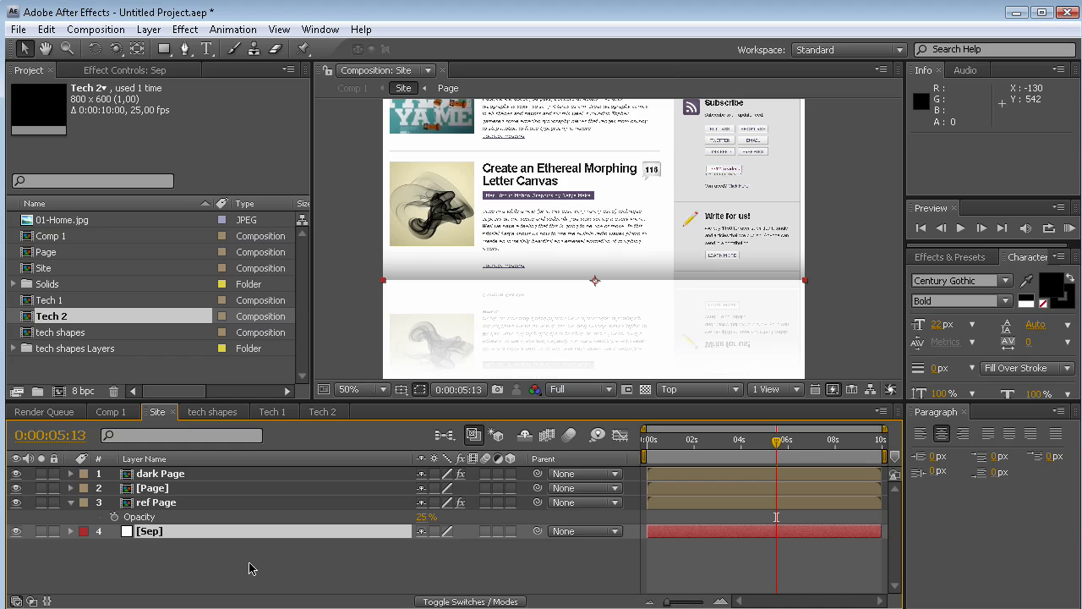
pyautogui.click(111, 412)
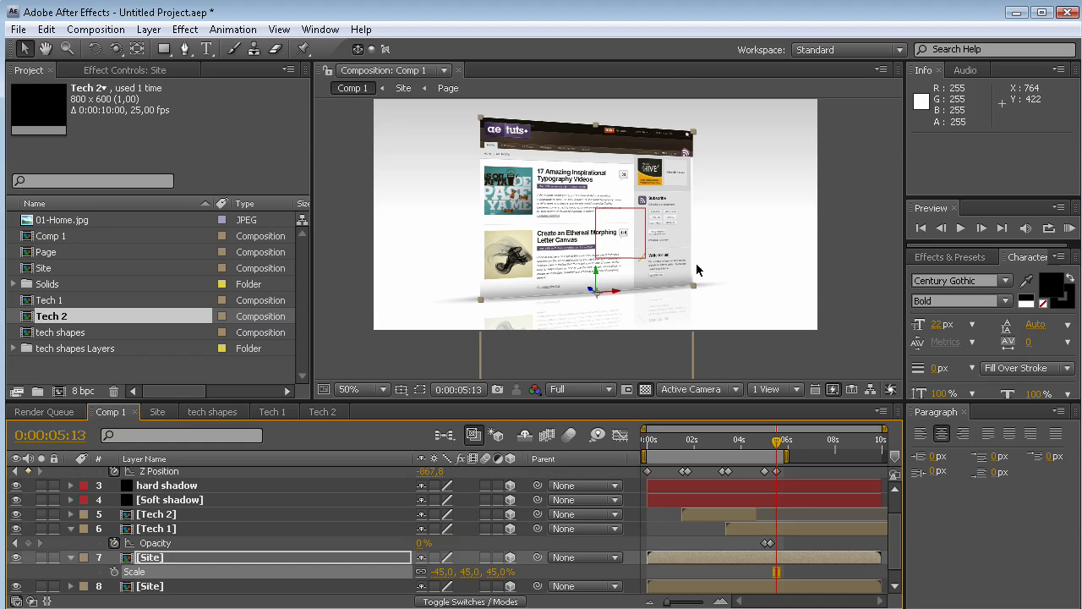
# - Import aetuts+_logo.eps and add it to Comp 1 below the Soft shadow layer
pyautogui.moveTo(776, 442)
pyautogui.mouseDown()
pyautogui.moveTo(660, 448)
pyautogui.moveTo(778, 440)
pyautogui.mouseUp()
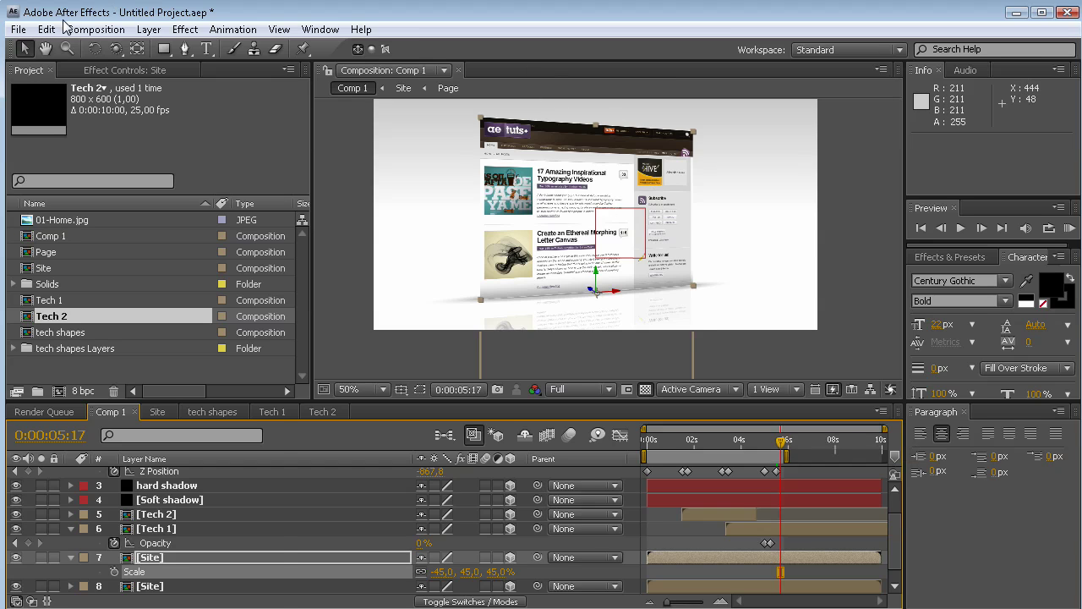
pyautogui.click(18, 29)
pyautogui.moveTo(162, 307)
pyautogui.click(342, 302)
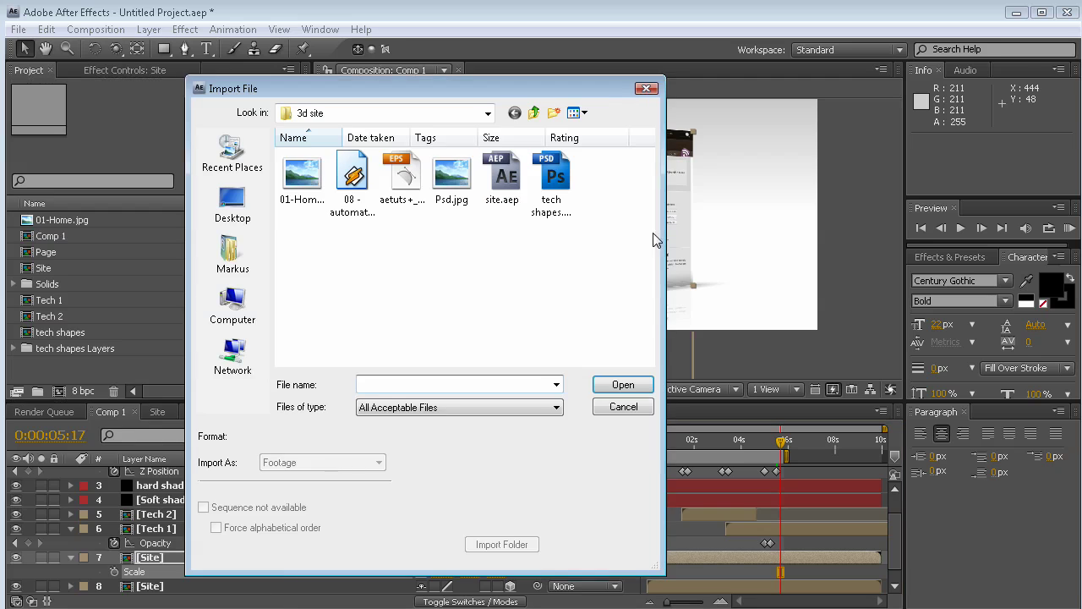
pyautogui.click(404, 179)
pyautogui.click(623, 385)
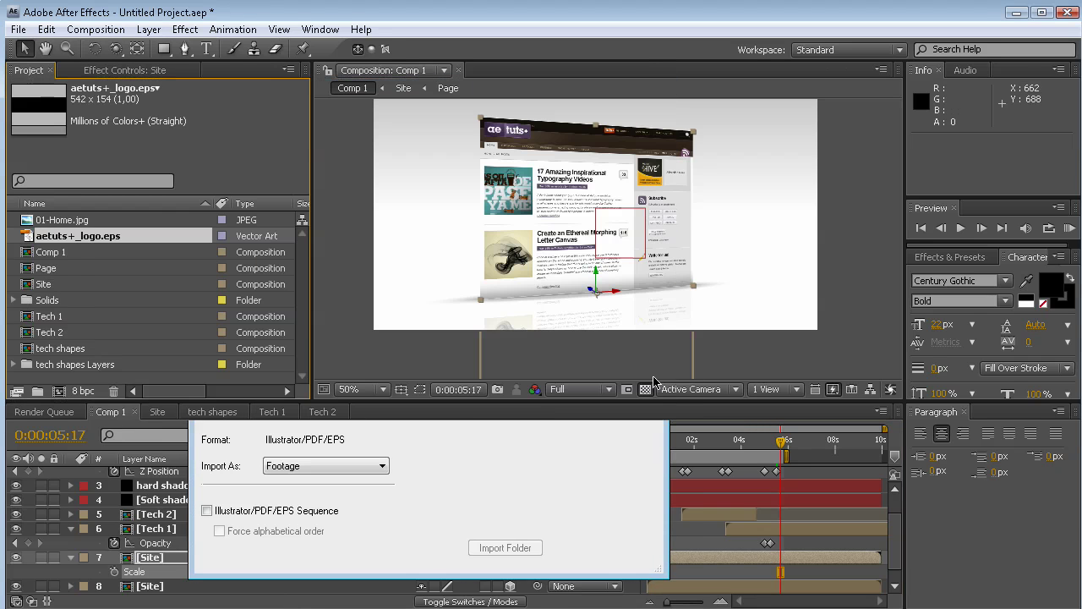
pyautogui.moveTo(58, 236); pyautogui.dragTo(238, 502)
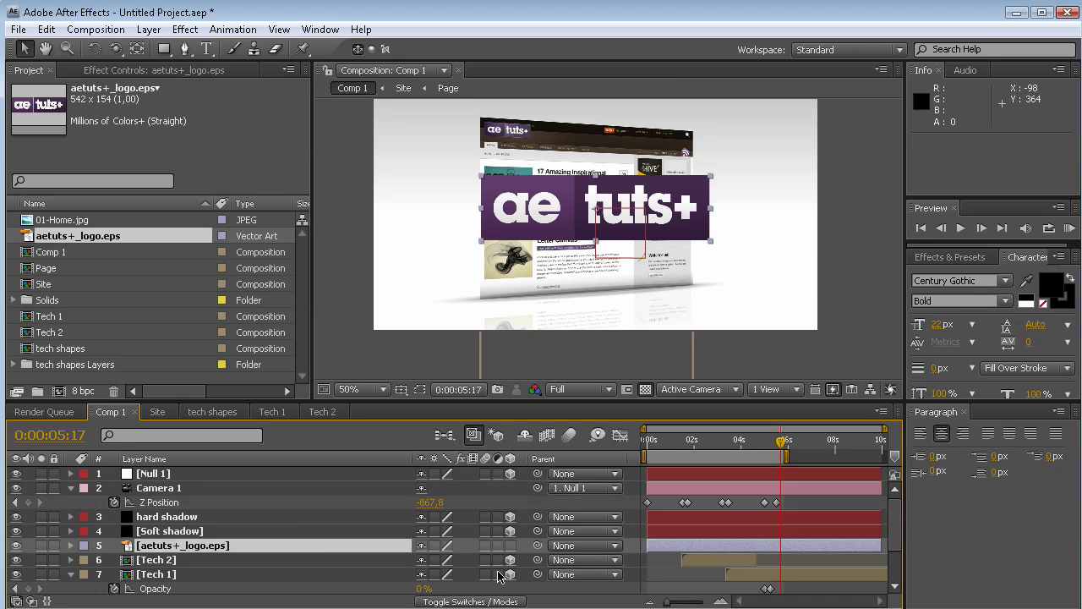
# - Make the logo layer 3D, mirror it with horizontal Scale -100, then shrink it slightly
pyautogui.click(510, 545)
pyautogui.press('s')
pyautogui.click(438, 560)
pyautogui.write('100')
pyautogui.press('Home')
pyautogui.write('-')
pyautogui.press('Return')
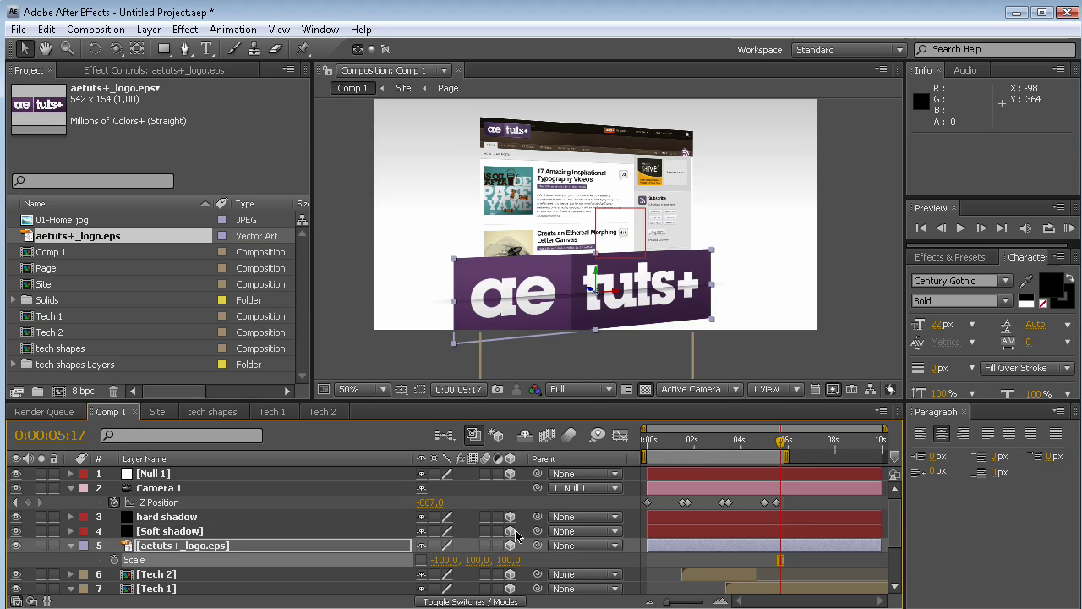
pyautogui.moveTo(432, 564); pyautogui.dragTo(399, 558)
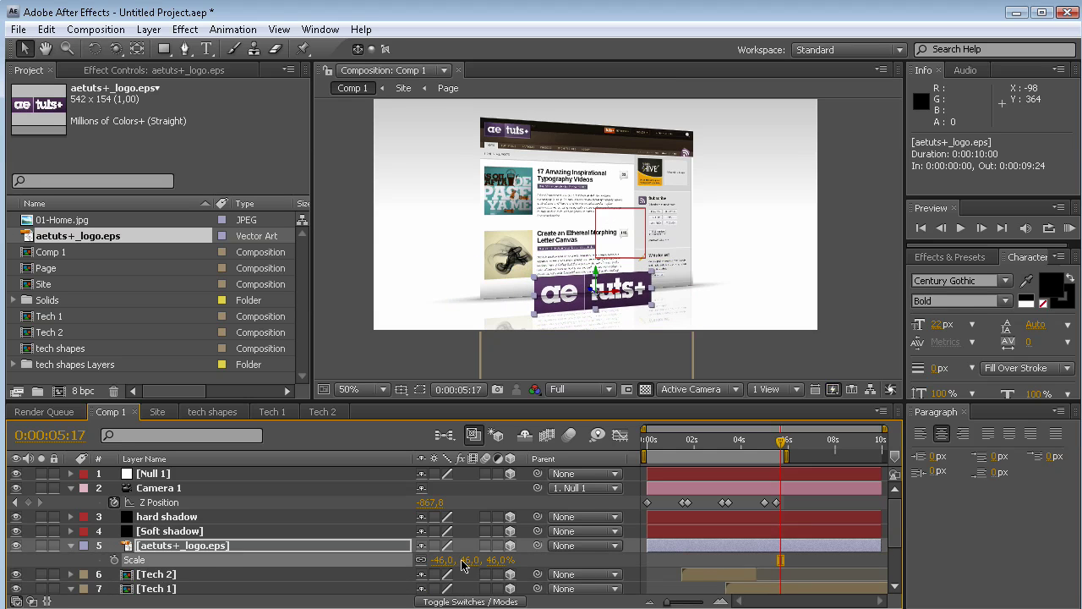
# - Set the logo's Z Position to 100, raise it over the page centre, and extend the work area to about 7 seconds
pyautogui.press('p')
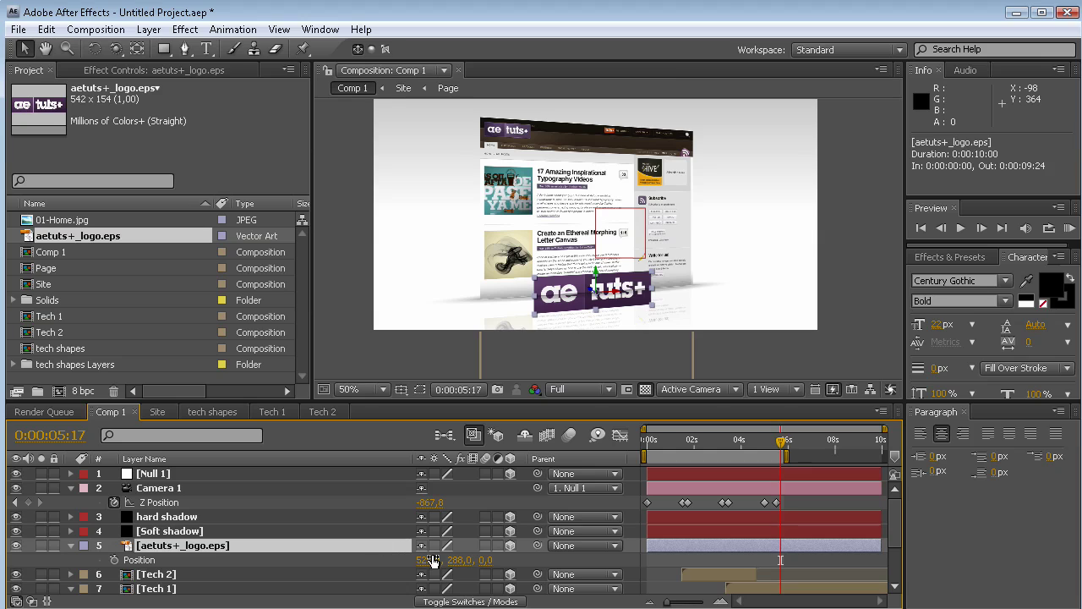
pyautogui.moveTo(484, 561); pyautogui.dragTo(513, 568)
pyautogui.click(505, 562)
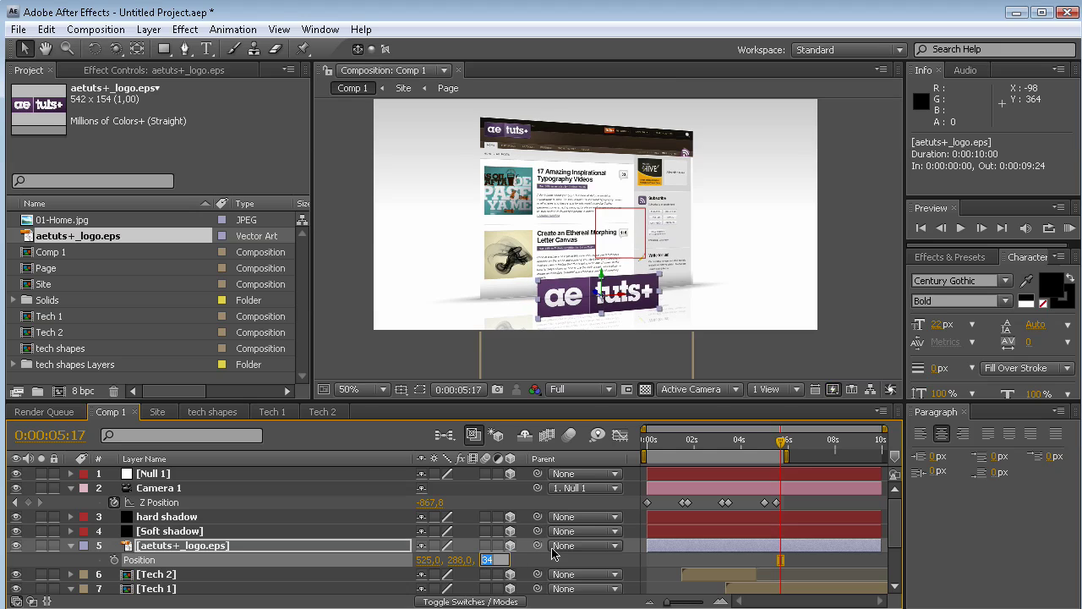
pyautogui.press('Return')
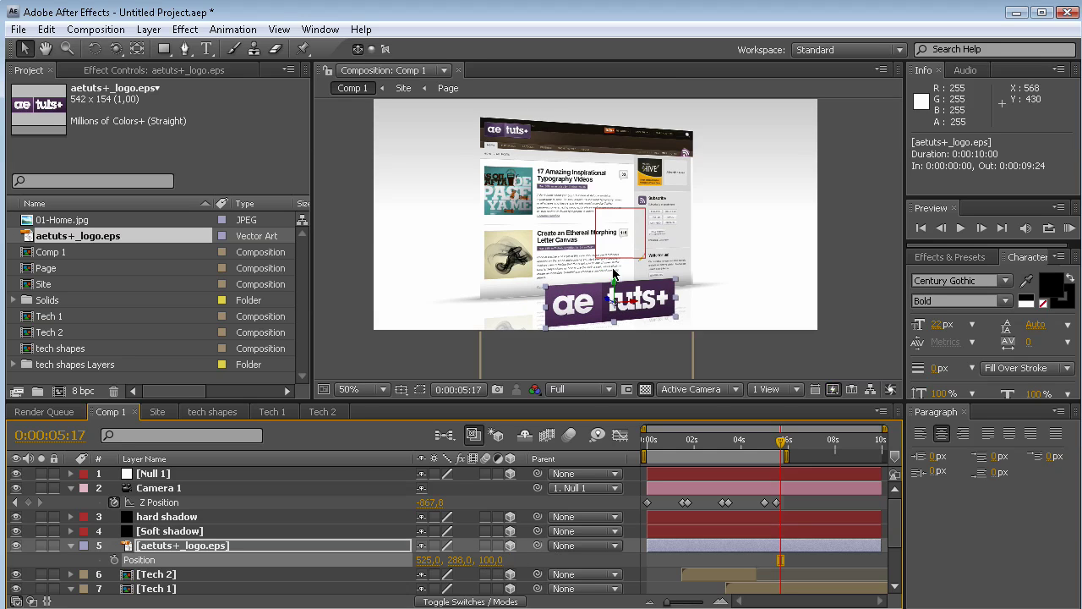
pyautogui.moveTo(620, 291); pyautogui.dragTo(618, 214)
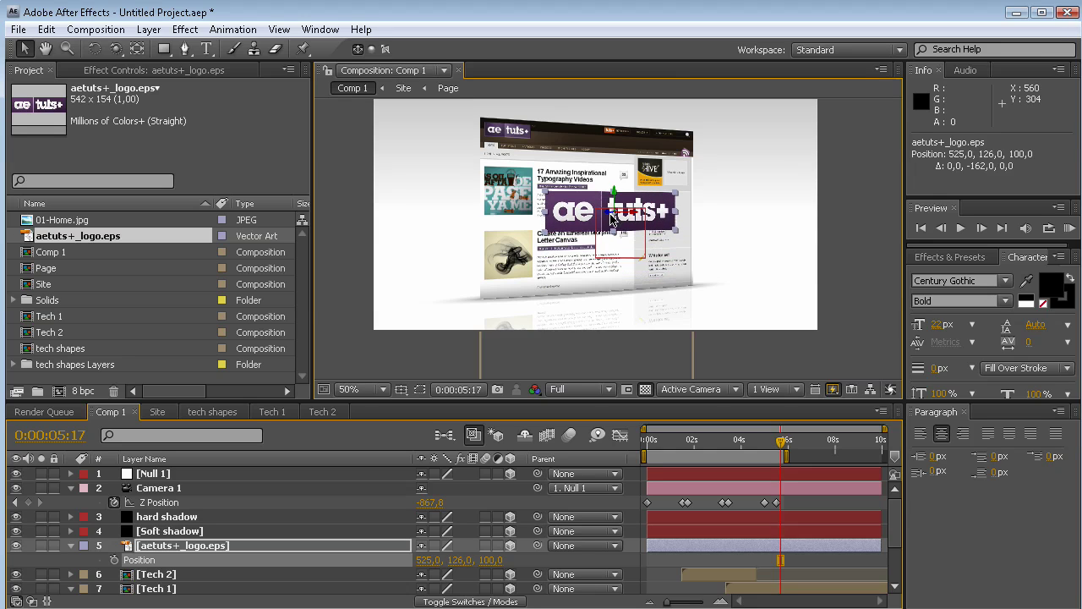
pyautogui.moveTo(786, 456)
pyautogui.mouseDown()
pyautogui.moveTo(833, 456)
pyautogui.moveTo(787, 443)
pyautogui.moveTo(796, 436)
pyautogui.mouseUp()
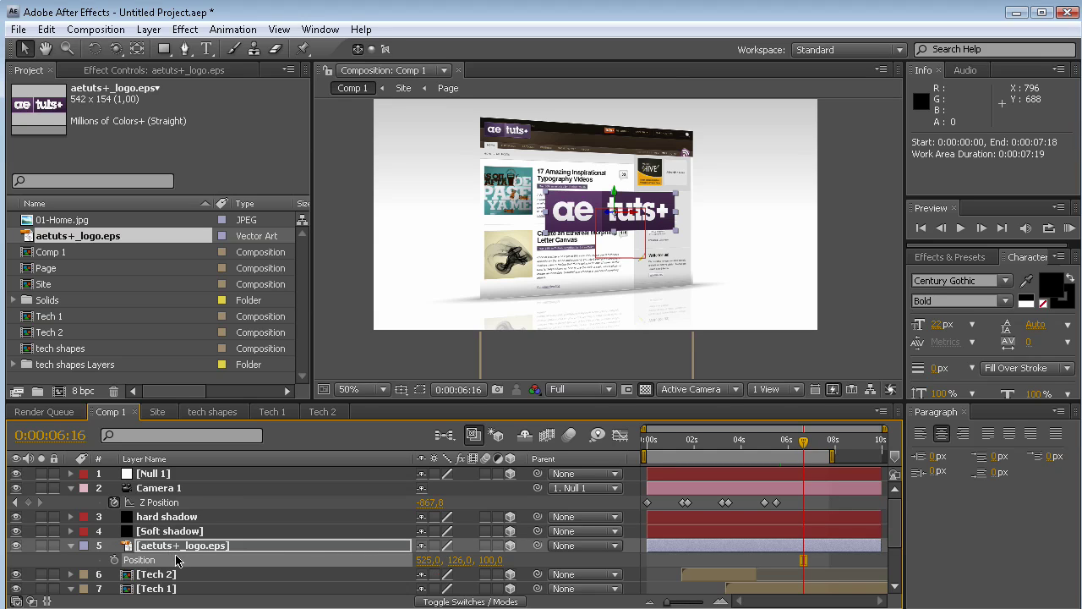
# - Keyframe Null 1's Y Rotation further round at 0:00:06:16
pyautogui.click(197, 473)
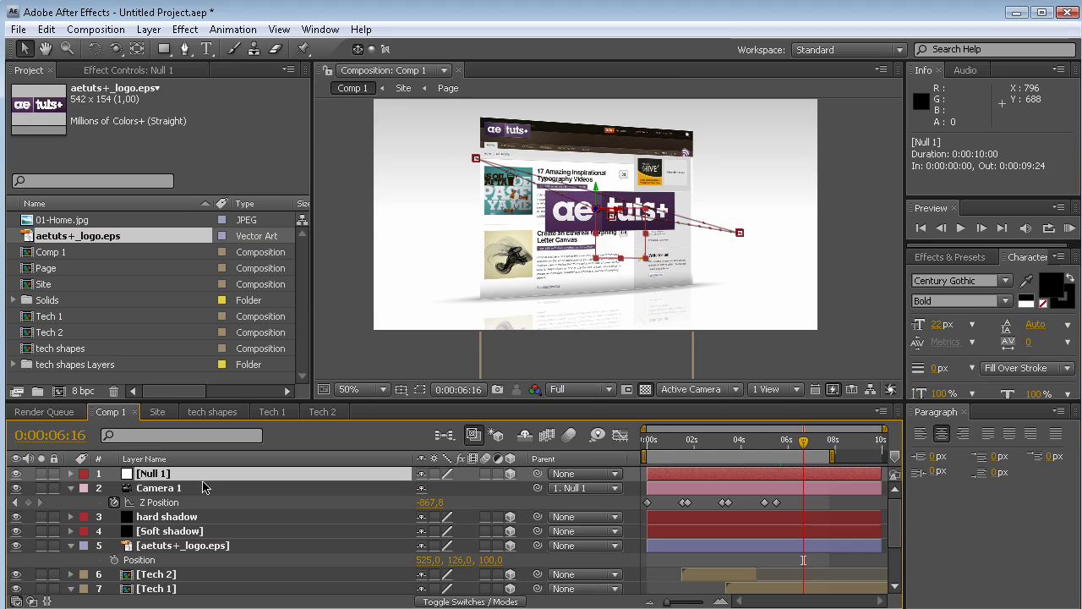
pyautogui.press('r')
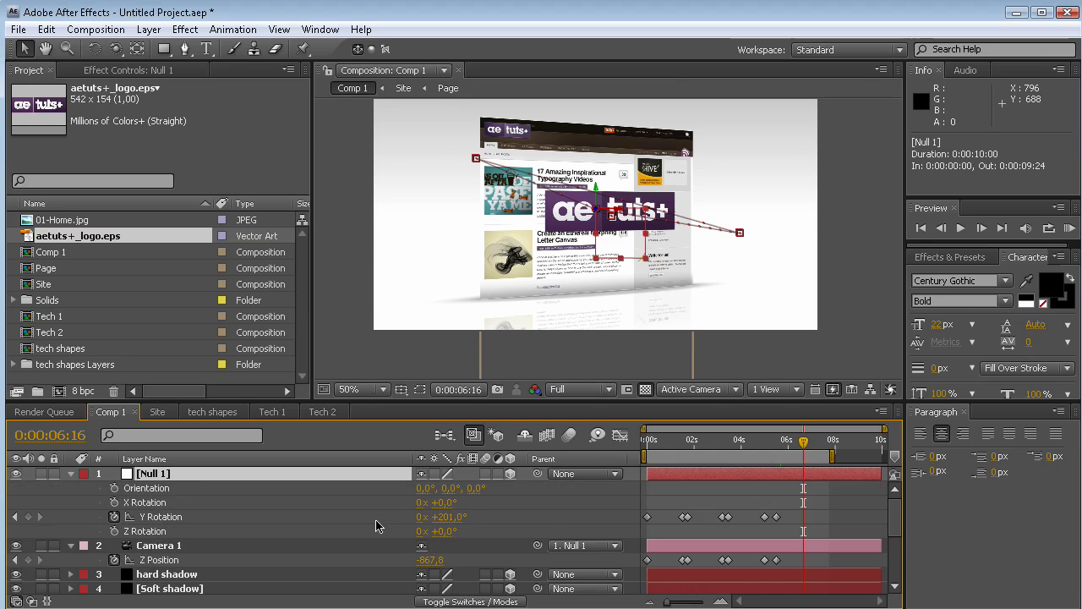
pyautogui.moveTo(445, 517); pyautogui.dragTo(455, 516)
pyautogui.moveTo(803, 442); pyautogui.dragTo(759, 446)
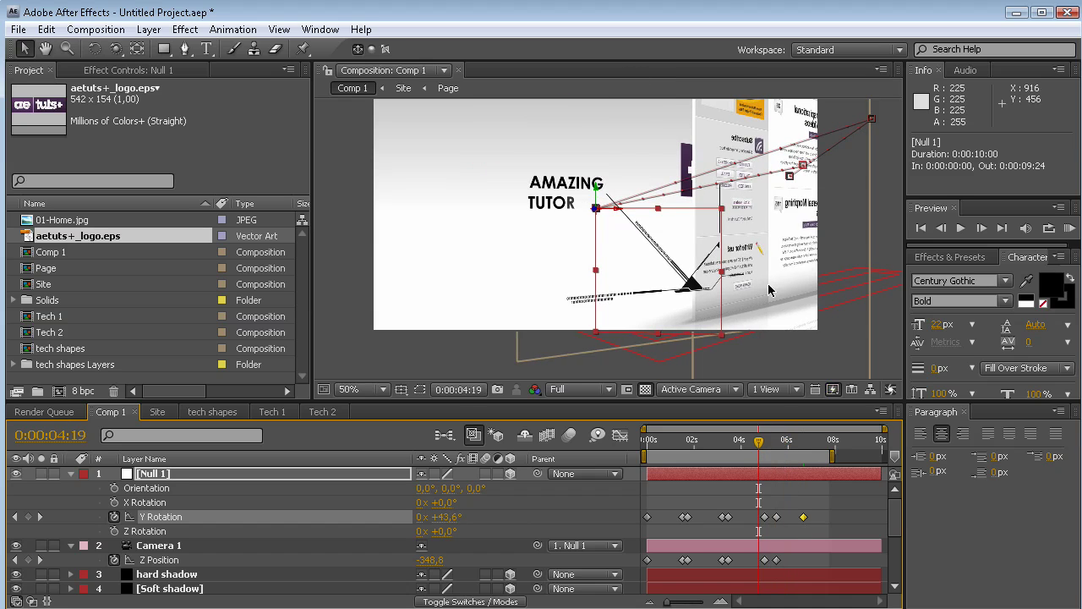
# - Show the aetuts+_logo.eps layer's Opacity and test lowering it, returning it to 100%
pyautogui.scroll(-2, 896, 533)
pyautogui.scroll(-4, 897, 532)
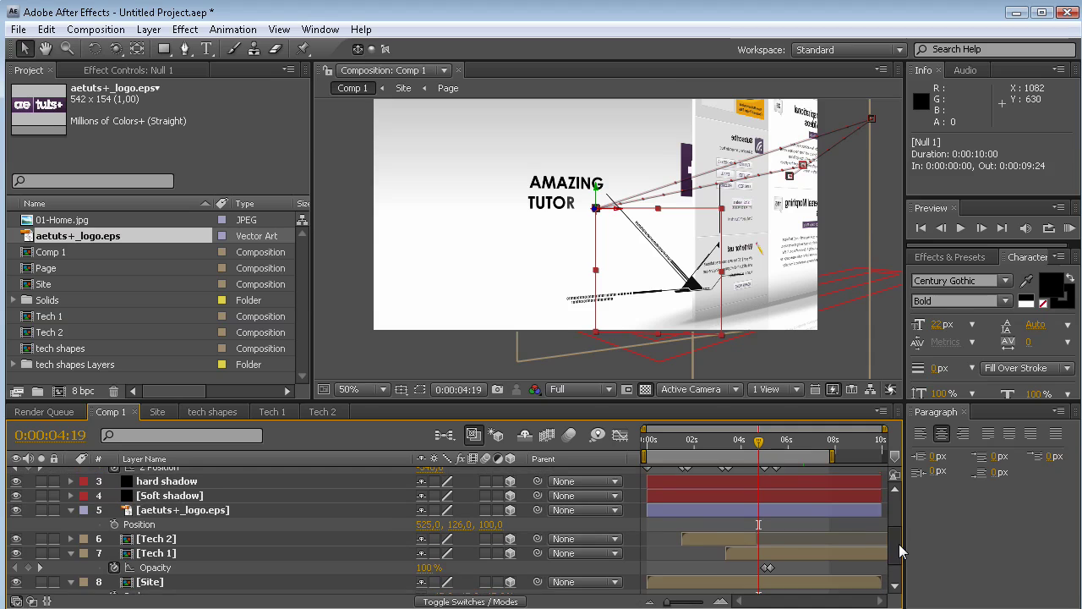
pyautogui.click(257, 514)
pyautogui.press('t')
pyautogui.scroll(3, 897, 555)
pyautogui.moveTo(761, 448); pyautogui.dragTo(765, 448)
pyautogui.scroll(-3, 897, 526)
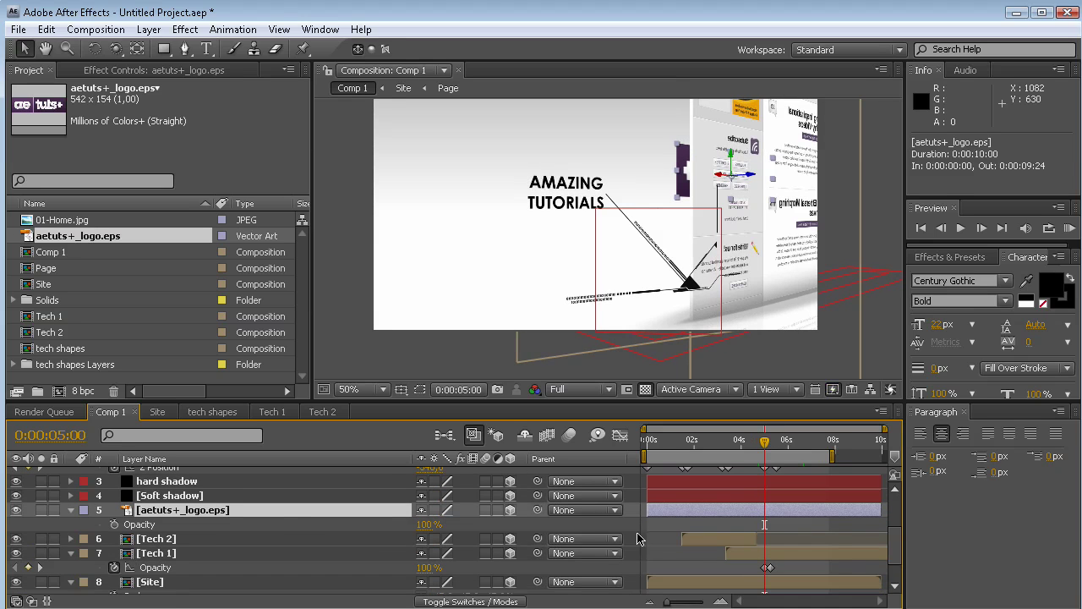
pyautogui.moveTo(422, 529); pyautogui.dragTo(397, 529)
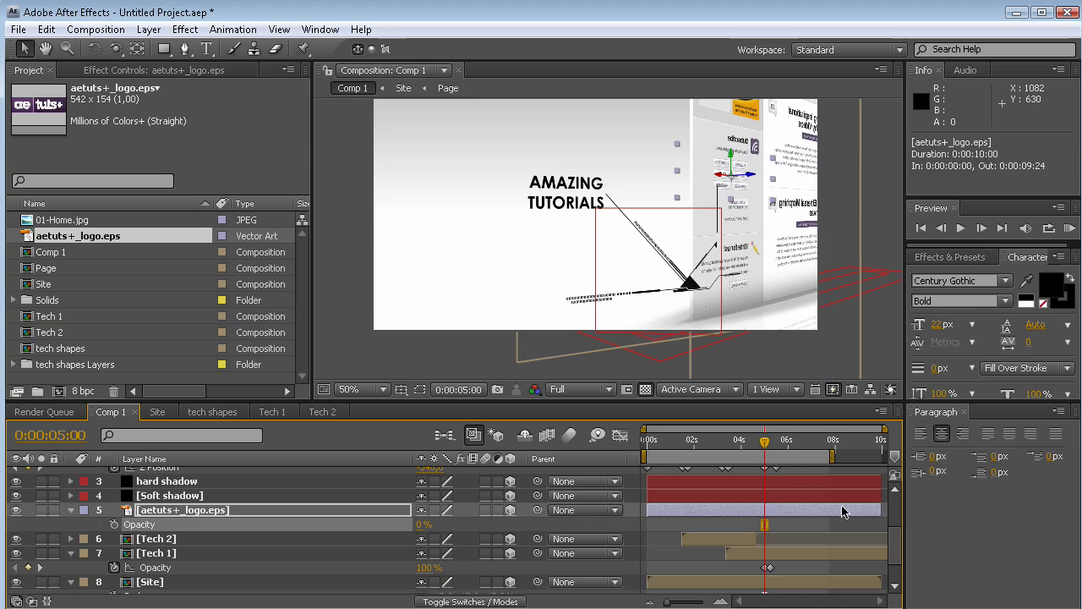
pyautogui.scroll(2, 894, 542)
pyautogui.moveTo(769, 439); pyautogui.dragTo(770, 441)
pyautogui.moveTo(419, 560); pyautogui.dragTo(799, 566)
# - Keyframe the logo's Opacity from 0% at 0:00:05:00 to 100% at about 0:00:05:11
pyautogui.moveTo(772, 443); pyautogui.dragTo(763, 448)
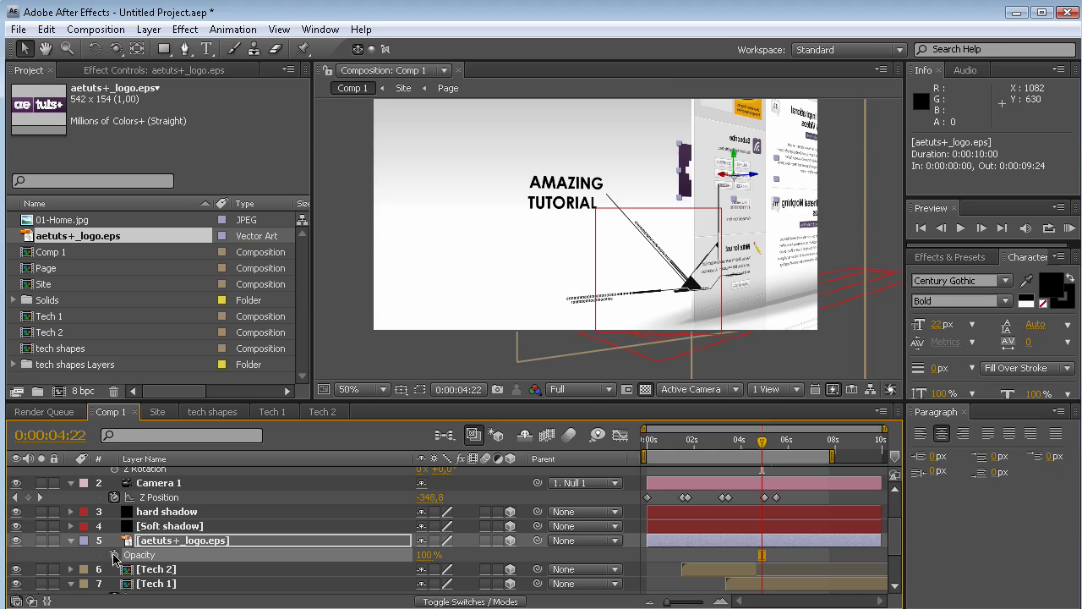
pyautogui.moveTo(764, 444); pyautogui.dragTo(765, 443)
pyautogui.click(114, 555)
pyautogui.moveTo(427, 556); pyautogui.dragTo(363, 556)
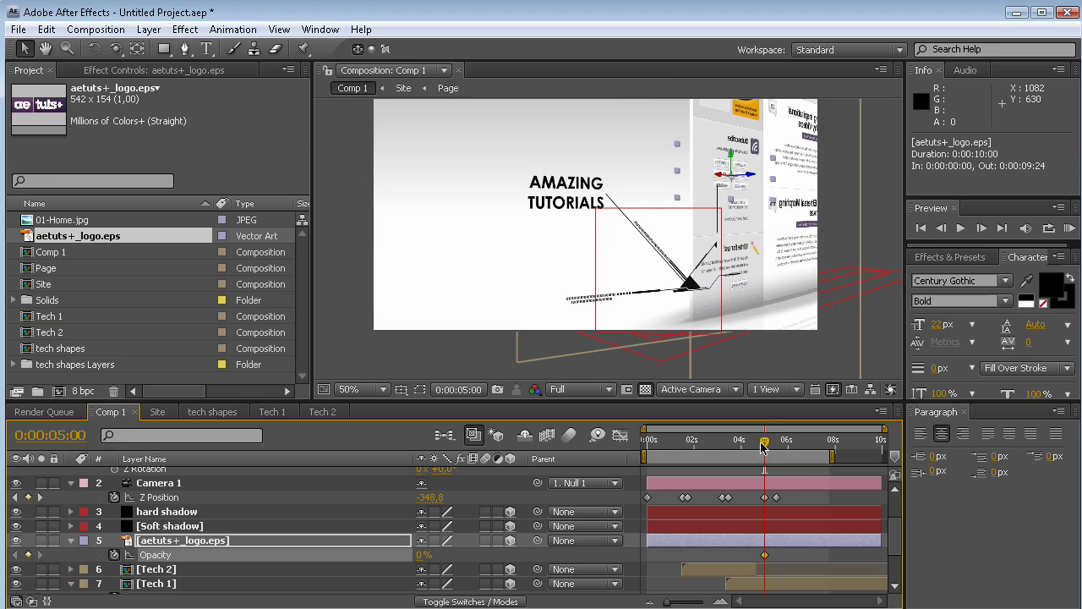
pyautogui.moveTo(763, 443); pyautogui.dragTo(771, 443)
pyautogui.moveTo(416, 557); pyautogui.dragTo(474, 556)
pyautogui.moveTo(771, 443); pyautogui.dragTo(767, 449)
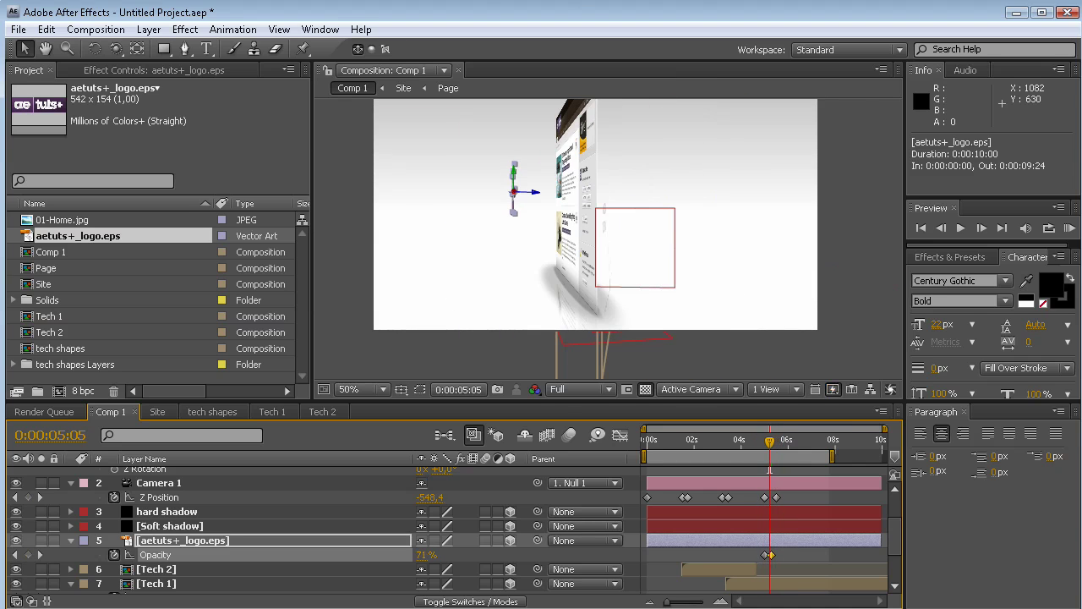
pyautogui.moveTo(766, 558); pyautogui.dragTo(775, 556)
pyautogui.moveTo(771, 440)
pyautogui.mouseDown()
pyautogui.moveTo(744, 440)
pyautogui.moveTo(786, 440)
pyautogui.mouseUp()
# - Recentre the composition view and RAM-preview the camera move from around 6 seconds
pyautogui.press('h')
pyautogui.scroll(-1, 597, 175)
pyautogui.scroll(1, 597, 175)
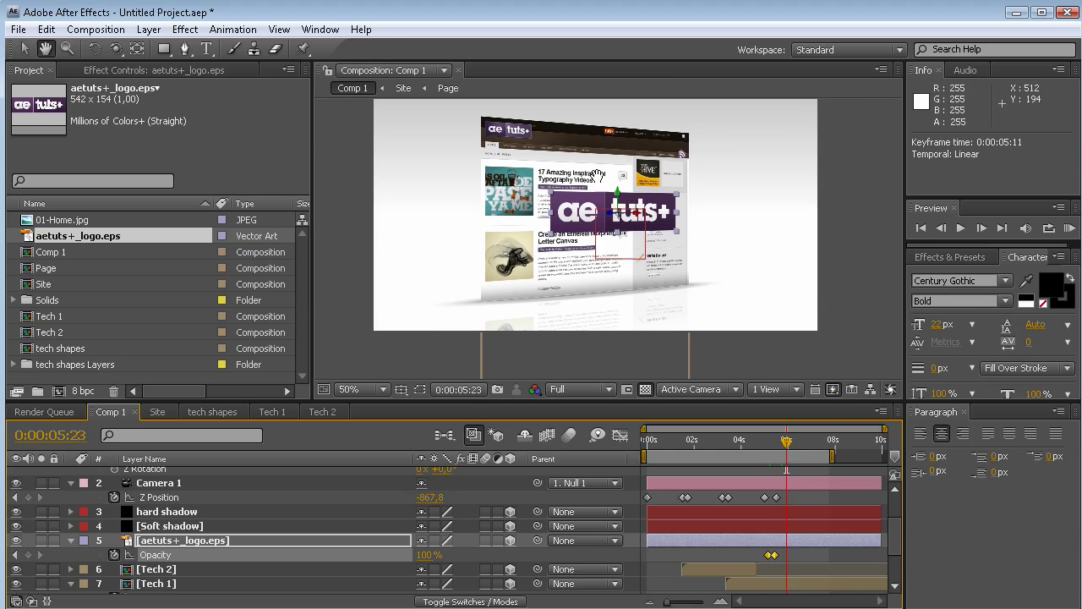
pyautogui.moveTo(597, 175); pyautogui.dragTo(648, 206)
pyautogui.press('v')
pyautogui.moveTo(787, 446); pyautogui.dragTo(789, 443)
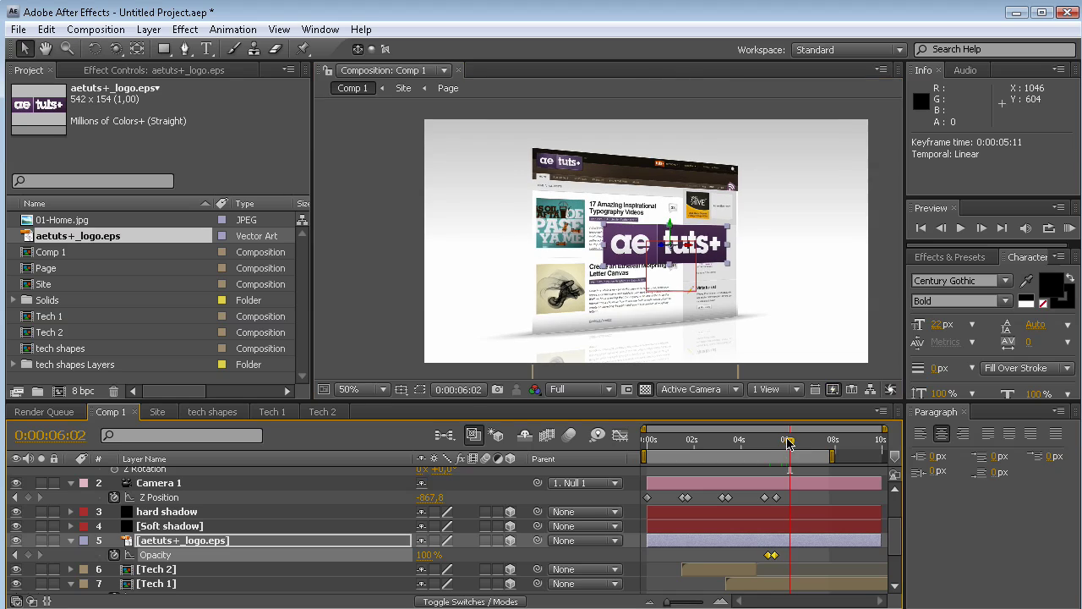
pyautogui.press('KP_0')
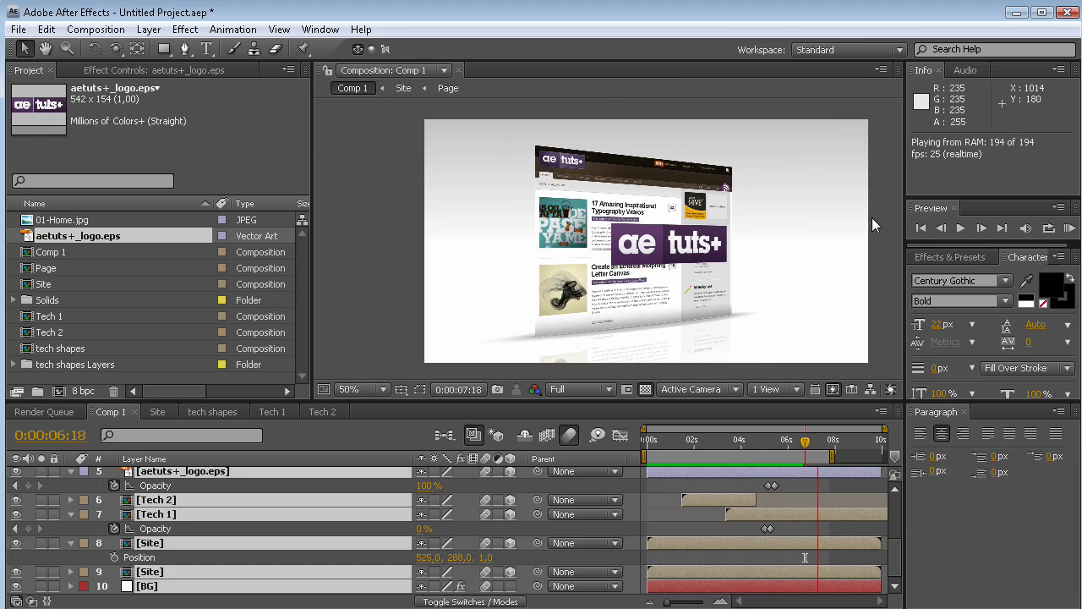
pyautogui.press('space')
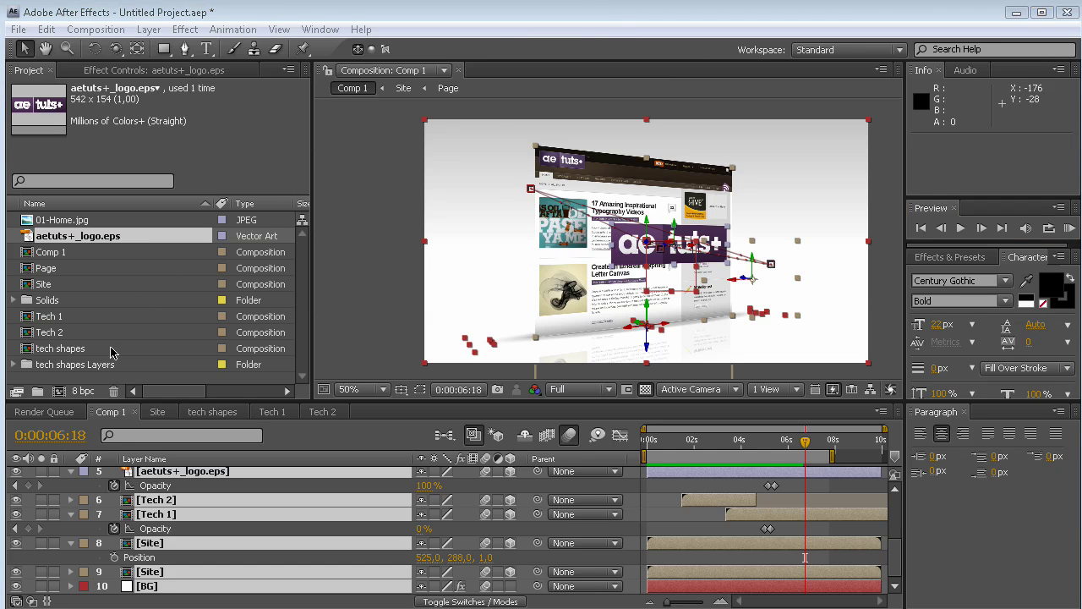
# - Enlarge the Timeline panel and collapse all expanded layer properties
pyautogui.moveTo(463, 399); pyautogui.dragTo(463, 364)
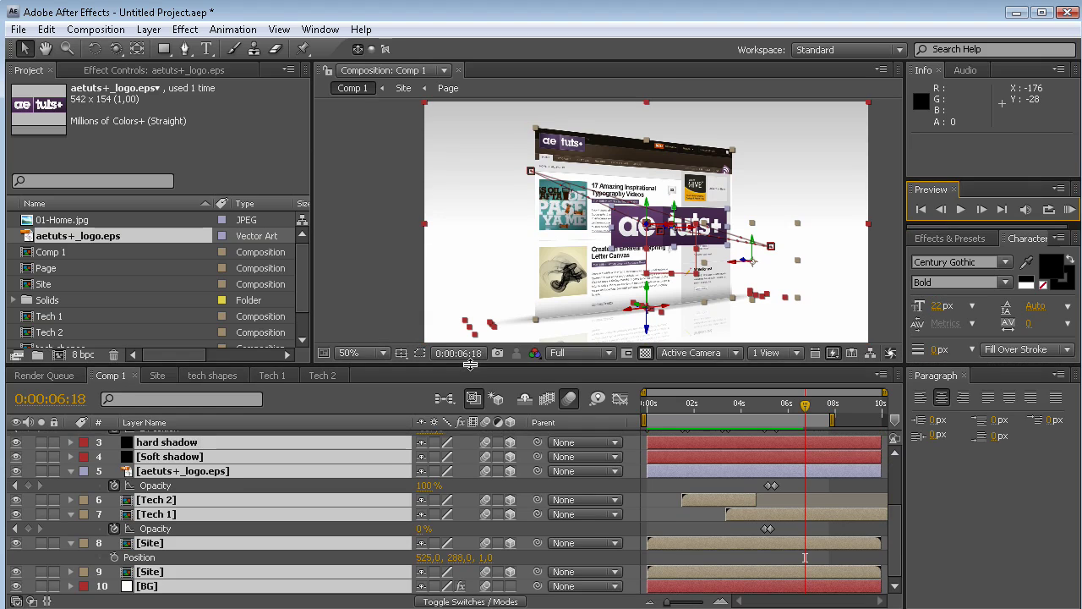
pyautogui.scroll(3, 507, 456)
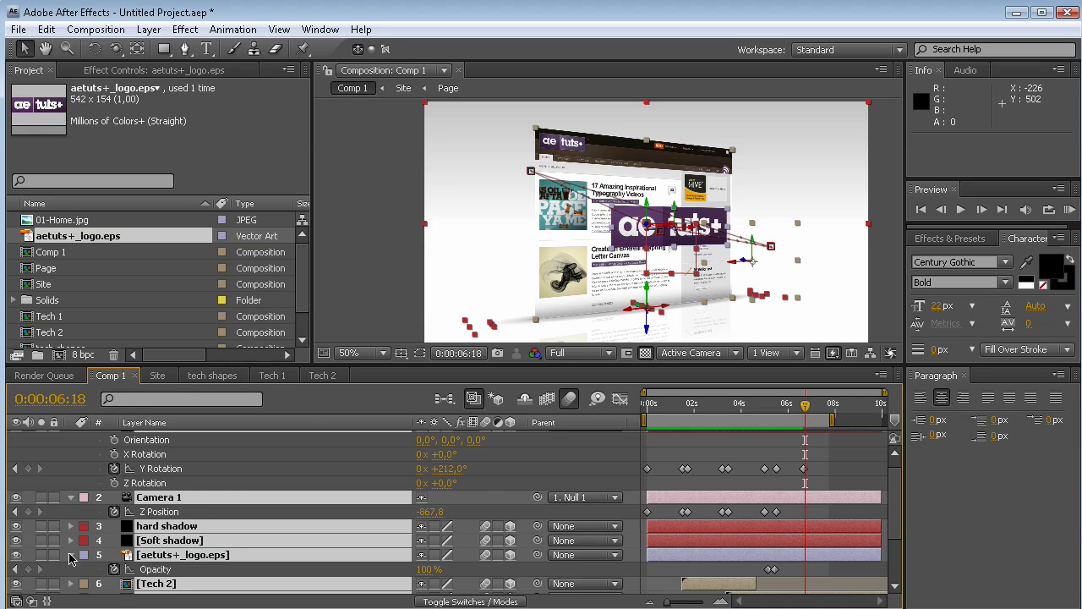
pyautogui.hotkey('ctrl', 'a')
pyautogui.press('u')
pyautogui.press('F2')
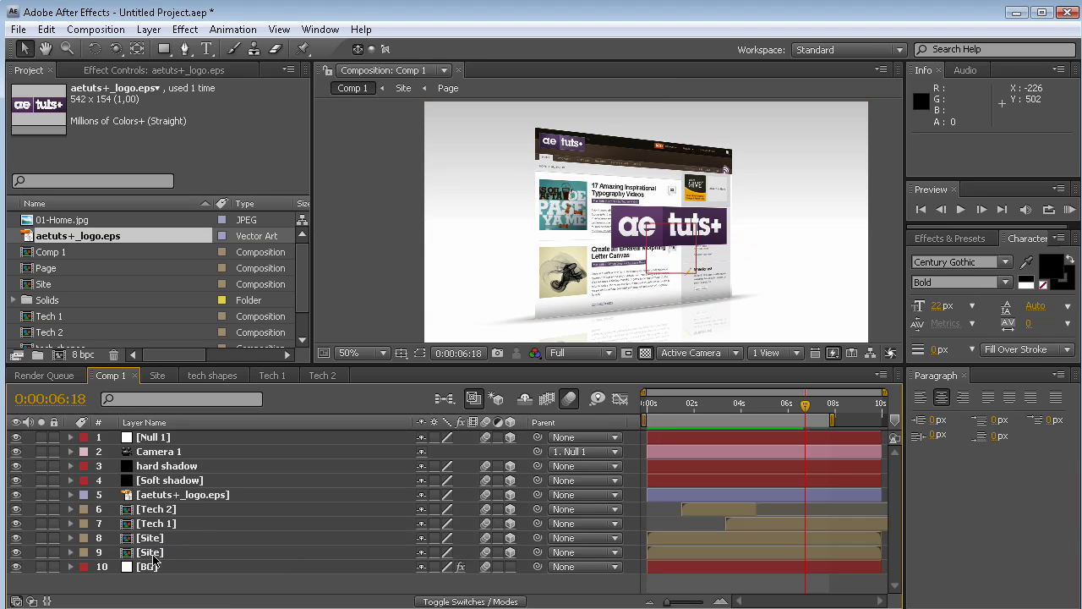
# - Inside the Site and then Page precomps, import the Psd.jpg screenshot
pyautogui.doubleClick(157, 539)
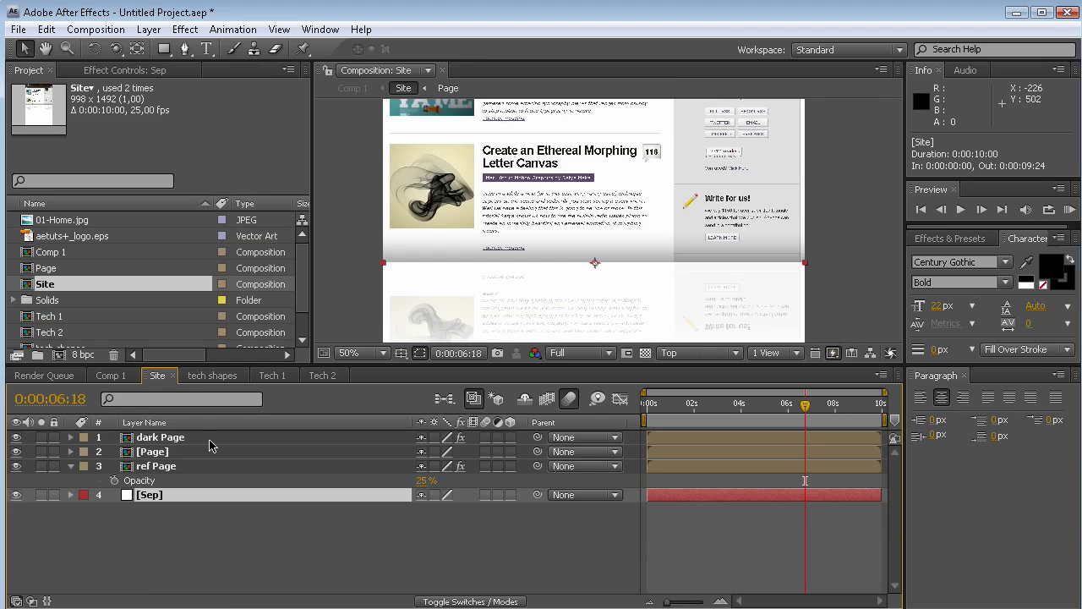
pyautogui.doubleClick(161, 466)
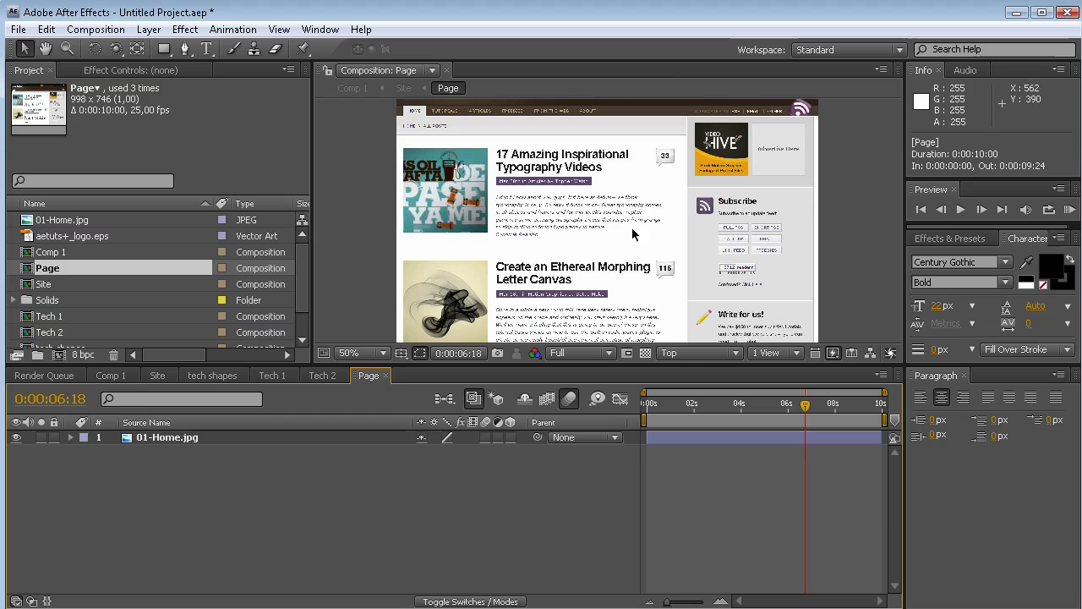
pyautogui.click(18, 29)
pyautogui.moveTo(168, 305)
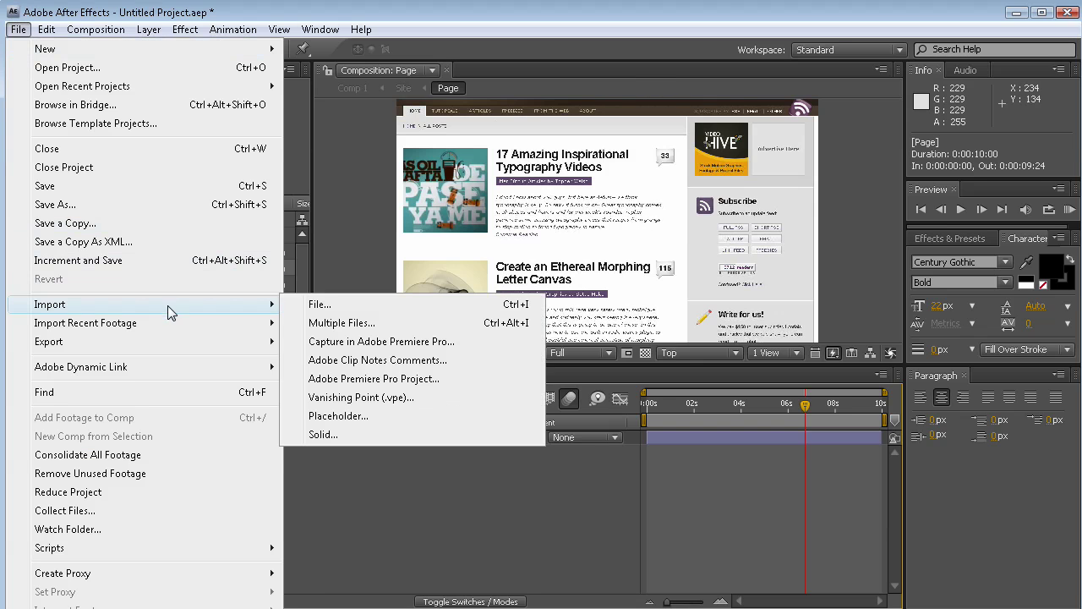
pyautogui.click(330, 303)
pyautogui.click(457, 182)
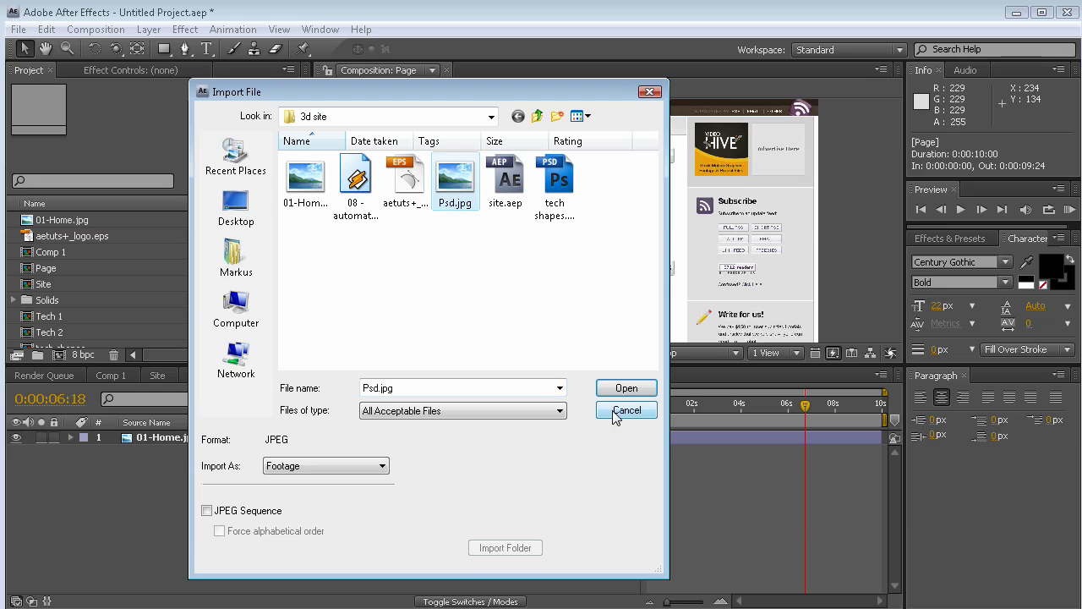
pyautogui.click(627, 390)
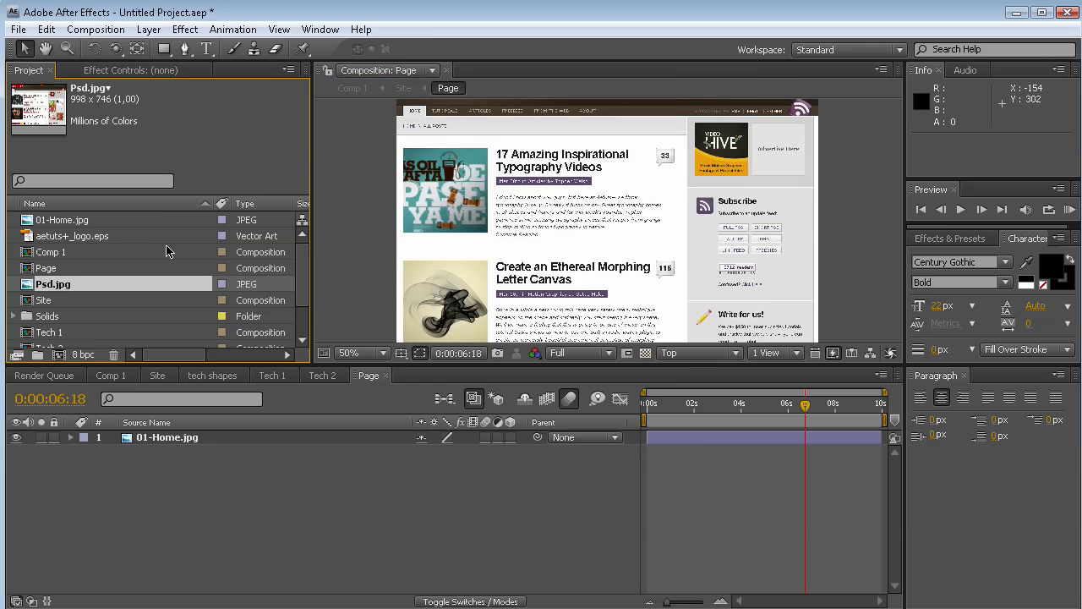
# - Place Psd.jpg above 01-Home.jpg in Page, then check the new page in Comp 1
pyautogui.moveTo(44, 292); pyautogui.dragTo(178, 427)
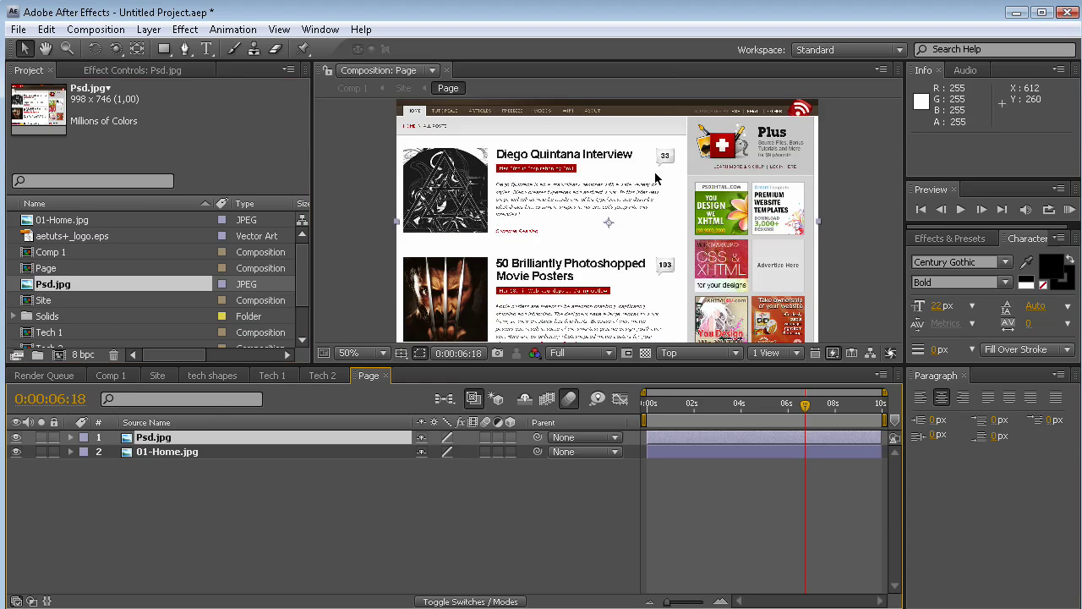
pyautogui.click(125, 380)
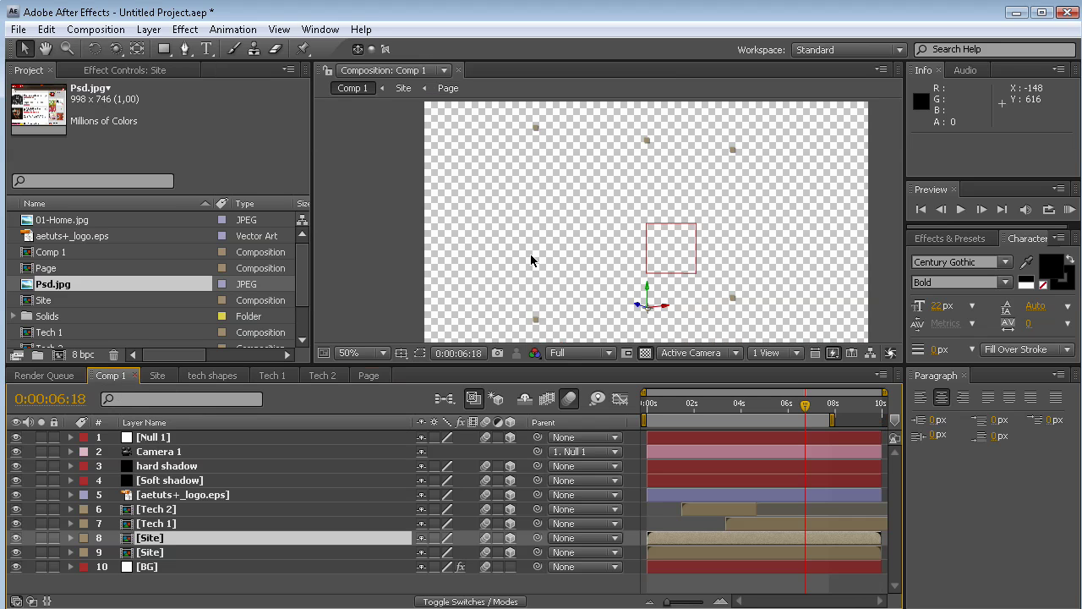
pyautogui.moveTo(807, 406); pyautogui.dragTo(798, 407)
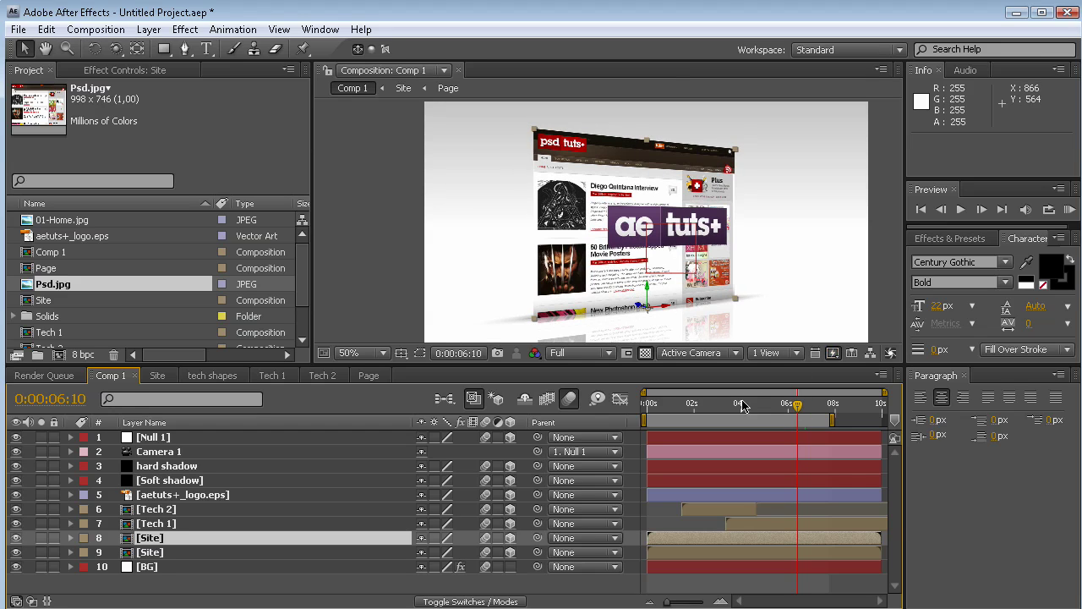
pyautogui.click(666, 410)
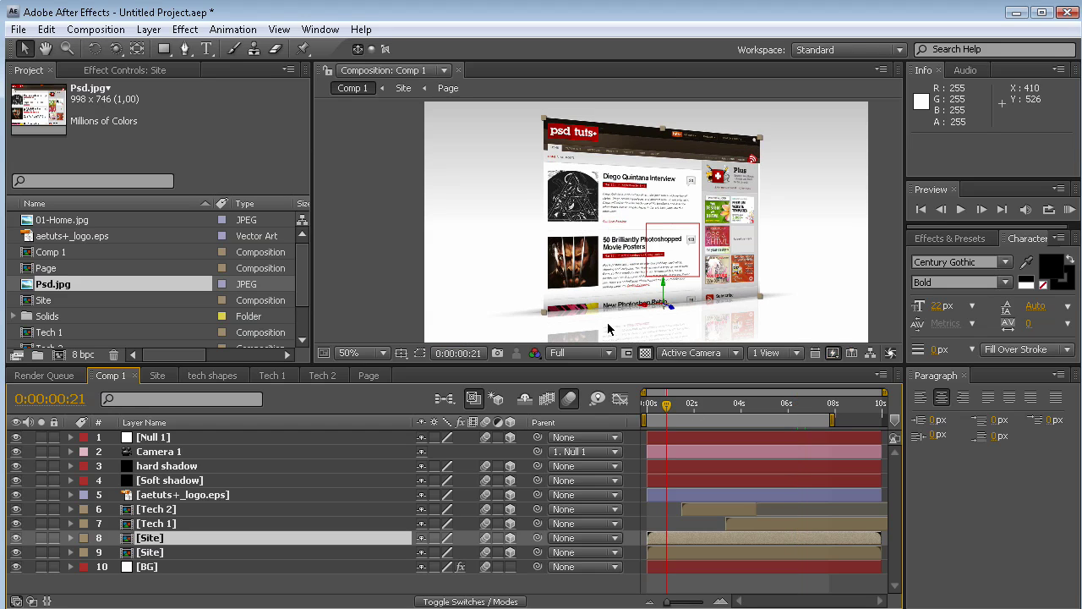